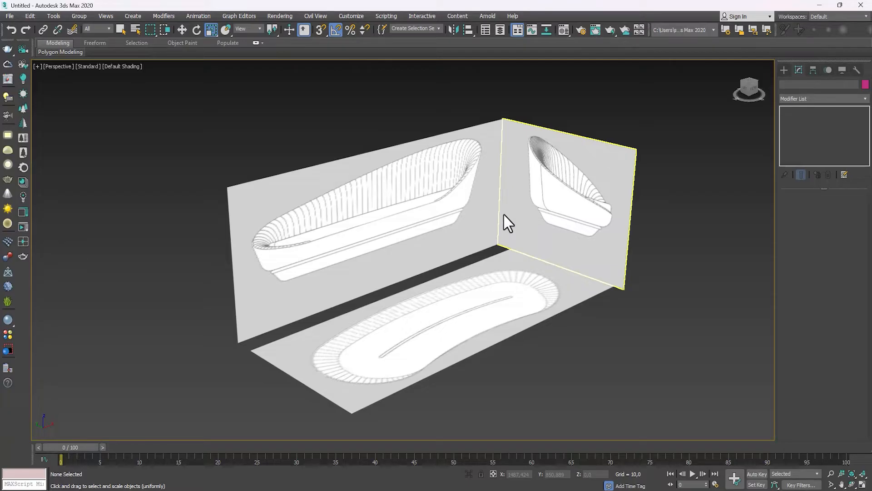
Step: Examine the sofa's front, side and top reference drawings on the three planes from several perspective angles
{"action": "middle_click_drag", "start_coordinate": [463, 239], "coordinate": [438, 259], "text": "alt"}
{"action": "scroll", "coordinate": [381, 292], "scroll_direction": "up", "scroll_amount": 3}
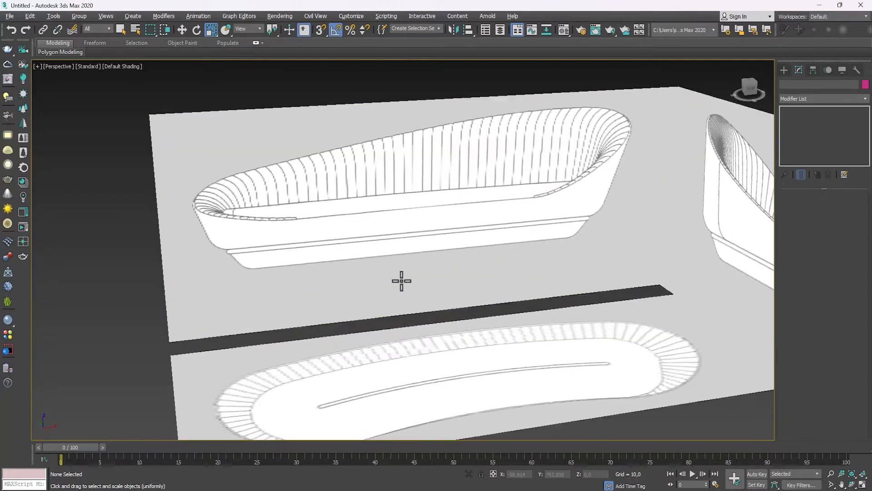
{"action": "middle_click_drag", "start_coordinate": [401, 280], "coordinate": [380, 252], "text": "alt"}
{"action": "scroll", "coordinate": [397, 225], "scroll_direction": "down", "scroll_amount": 3}
{"action": "middle_click_drag", "start_coordinate": [503, 220], "coordinate": [441, 221], "text": "alt"}
{"action": "scroll", "coordinate": [463, 244], "scroll_direction": "up", "scroll_amount": 3}
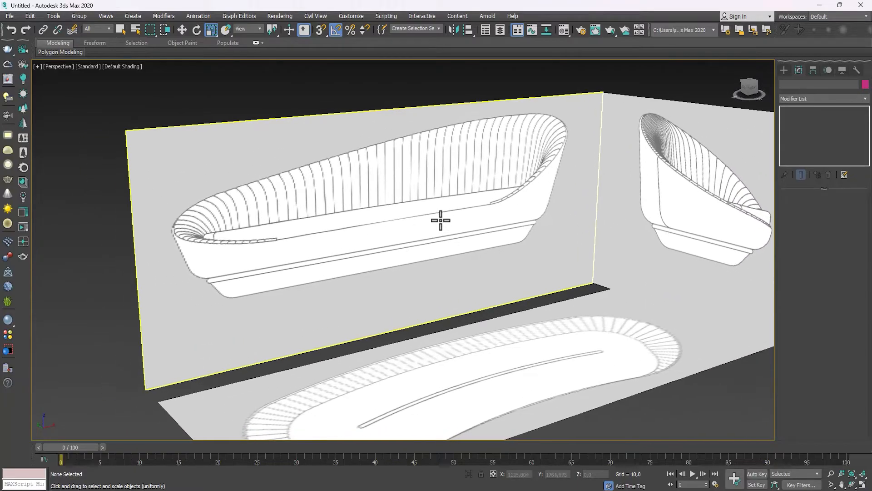
{"action": "scroll", "coordinate": [394, 151], "scroll_direction": "down", "scroll_amount": 3}
{"action": "middle_click_drag", "start_coordinate": [397, 181], "coordinate": [403, 198], "text": "alt"}
{"action": "middle_click_drag", "start_coordinate": [456, 153], "coordinate": [436, 198]}
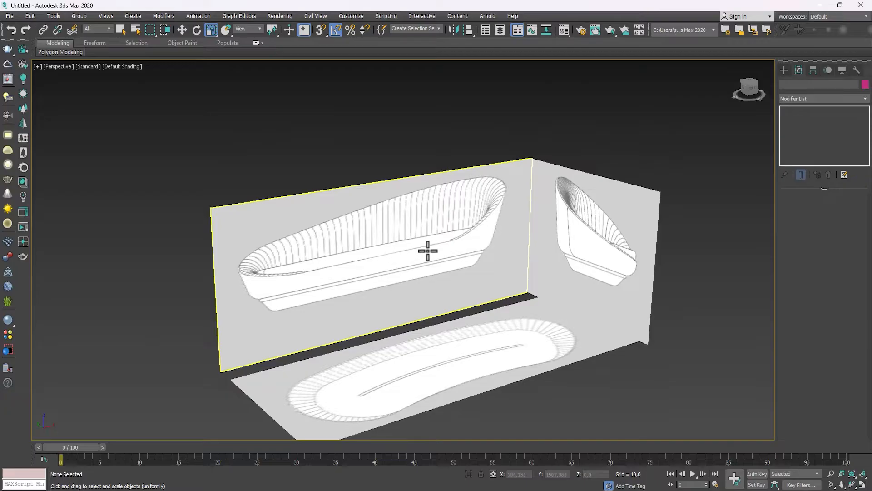
{"action": "middle_click_drag", "start_coordinate": [428, 251], "coordinate": [428, 272], "text": "alt"}
Step: Inspect the sofa drawings straight on in the Front and Left views, and return to Perspective
{"action": "key", "text": "f"}
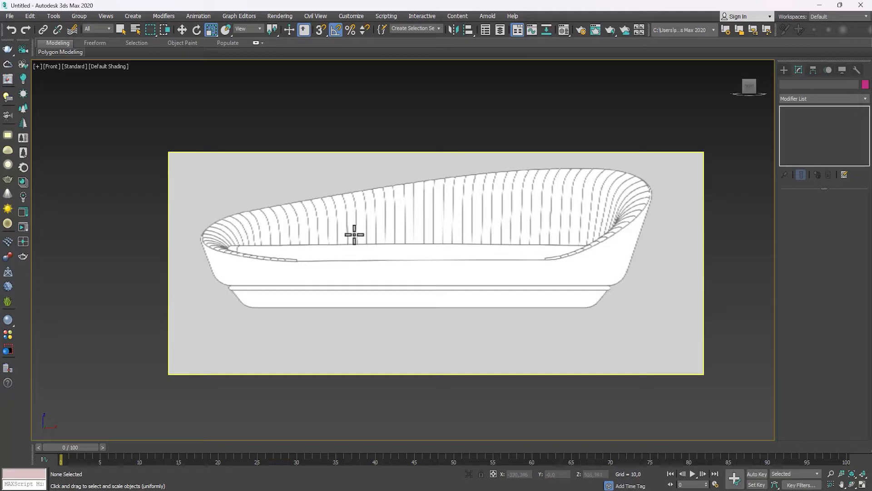
{"action": "key", "text": "l"}
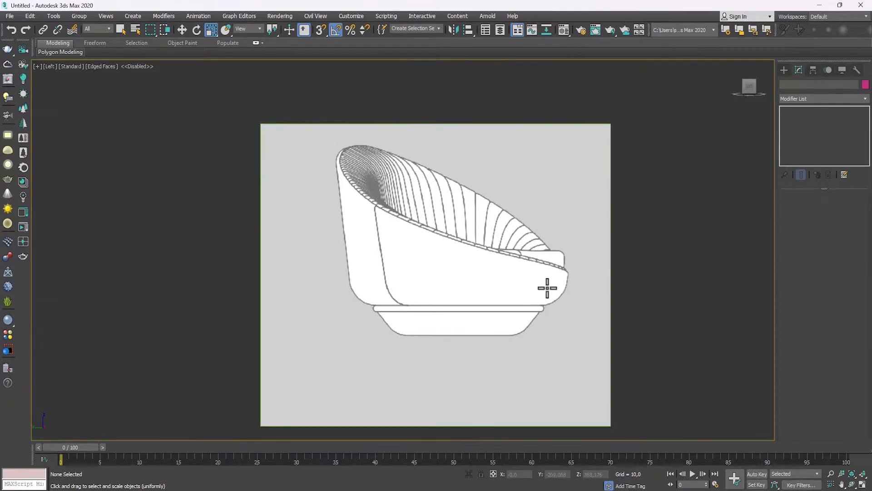
{"action": "scroll", "coordinate": [504, 227], "scroll_direction": "down", "scroll_amount": 3}
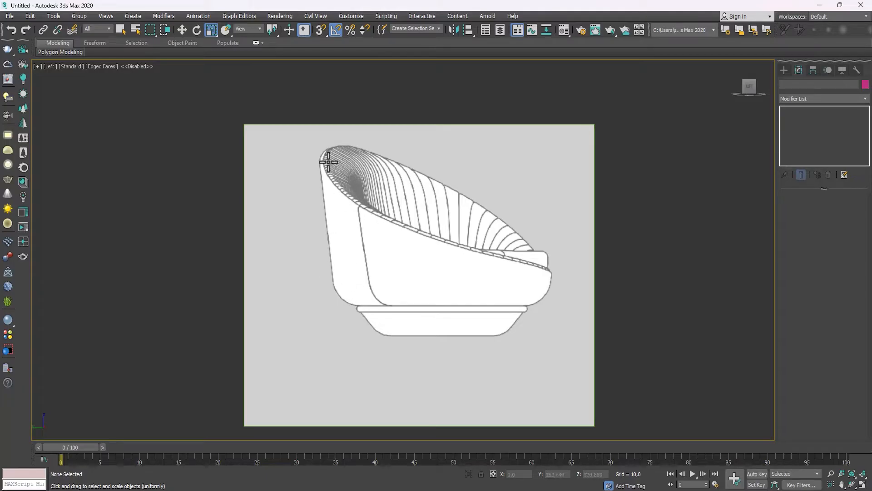
{"action": "key", "text": "p"}
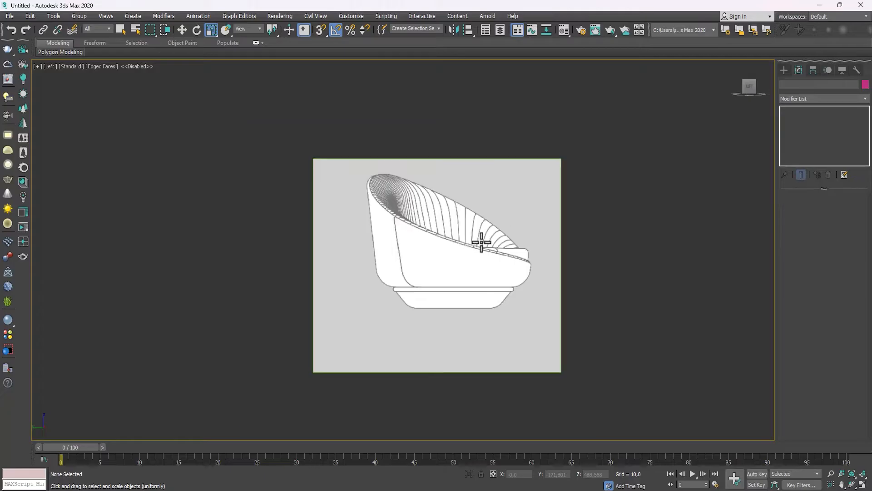
{"action": "middle_click_drag", "start_coordinate": [406, 172], "coordinate": [449, 180], "text": "alt"}
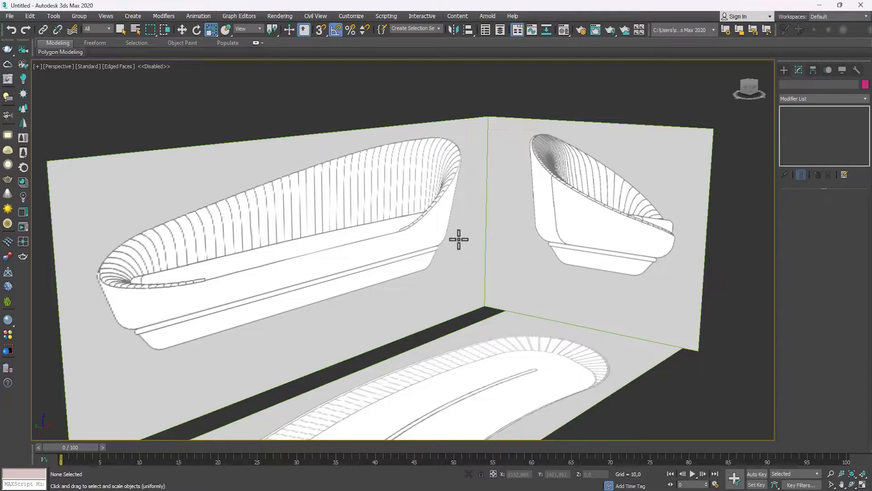
Step: Compare the sofa's backrest, armrest curve and footprint across the three reference planes in perspective
{"action": "scroll", "coordinate": [459, 239], "scroll_direction": "down", "scroll_amount": 3}
{"action": "middle_click_drag", "start_coordinate": [457, 237], "coordinate": [401, 229], "text": "alt"}
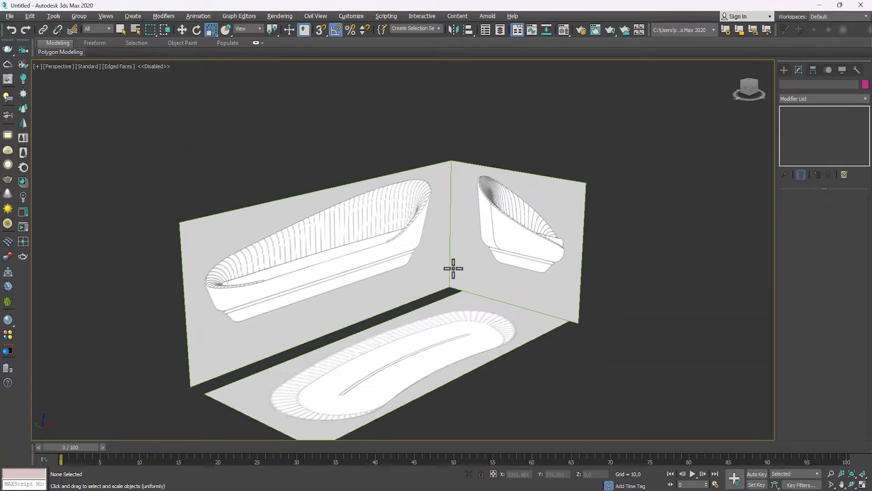
{"action": "middle_click_drag", "start_coordinate": [453, 266], "coordinate": [424, 273], "text": "alt"}
{"action": "middle_click_drag", "start_coordinate": [360, 265], "coordinate": [370, 262], "text": "alt"}
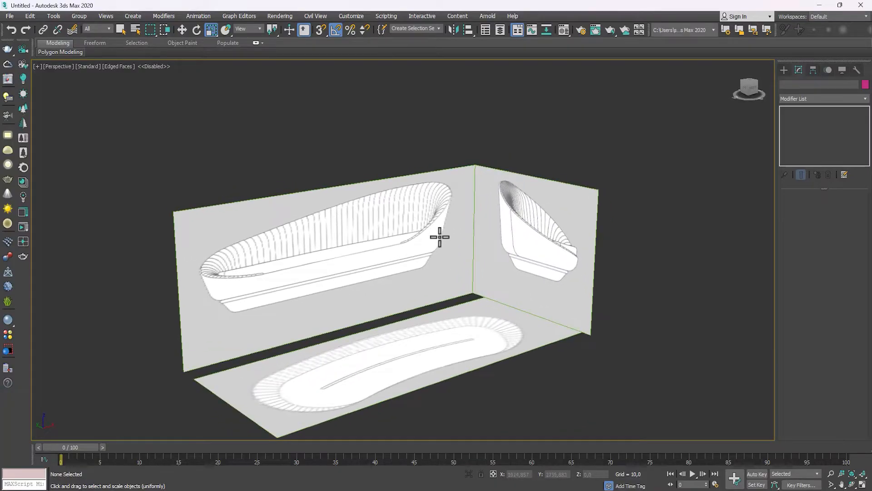
{"action": "scroll", "coordinate": [443, 243], "scroll_direction": "up", "scroll_amount": 4}
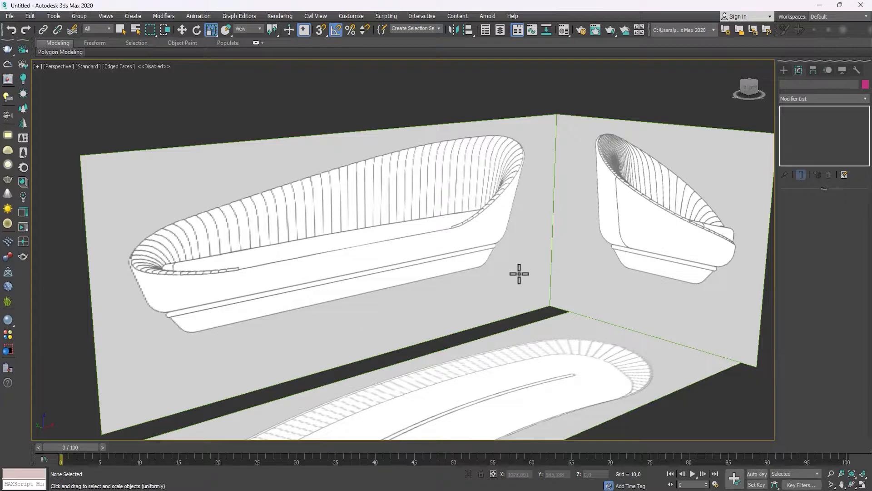
{"action": "scroll", "coordinate": [473, 200], "scroll_direction": "down", "scroll_amount": 3}
{"action": "middle_click_drag", "start_coordinate": [477, 211], "coordinate": [518, 142], "text": "alt"}
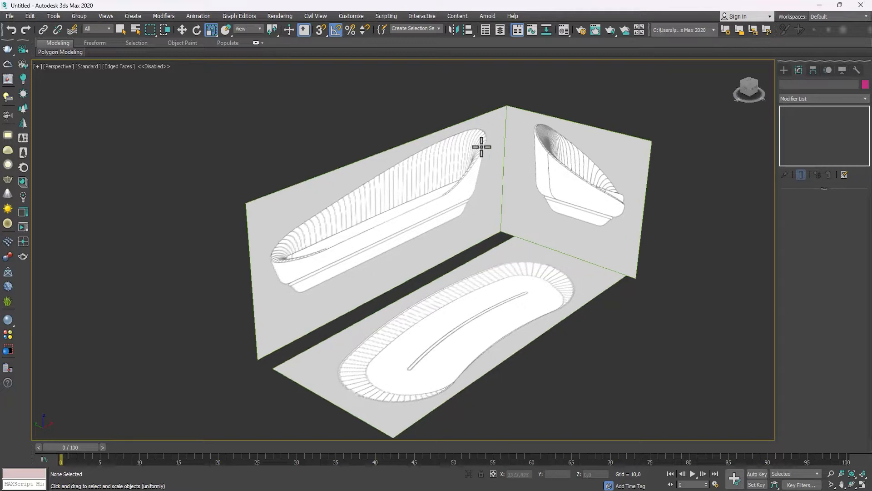
{"action": "scroll", "coordinate": [453, 157], "scroll_direction": "up", "scroll_amount": 3}
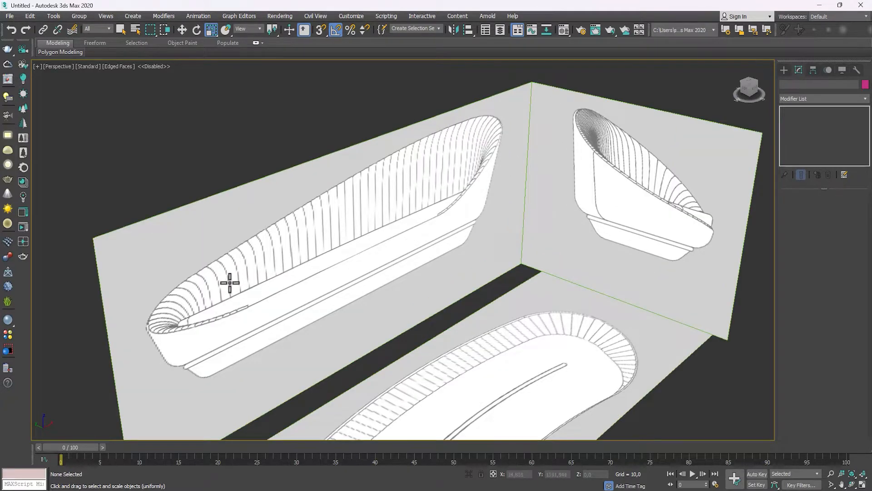
{"action": "middle_click_drag", "start_coordinate": [230, 283], "coordinate": [283, 251]}
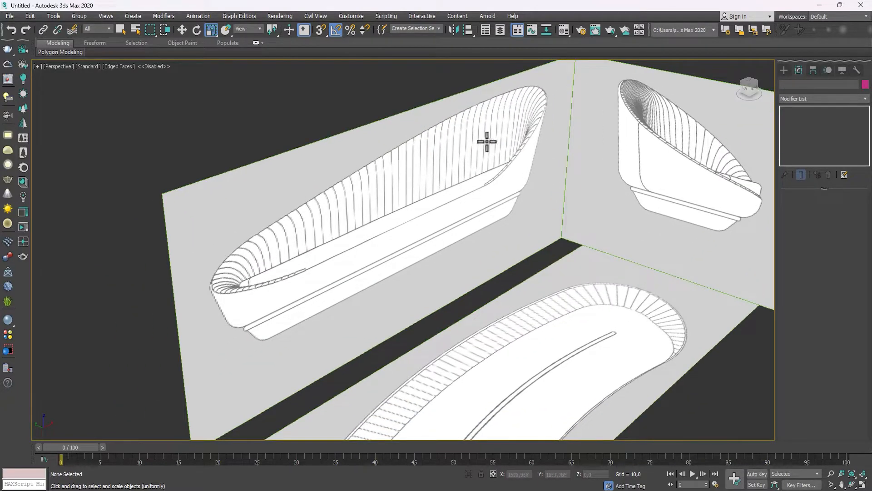
{"action": "scroll", "coordinate": [514, 166], "scroll_direction": "down", "scroll_amount": 3}
{"action": "scroll", "coordinate": [413, 247], "scroll_direction": "down", "scroll_amount": 1}
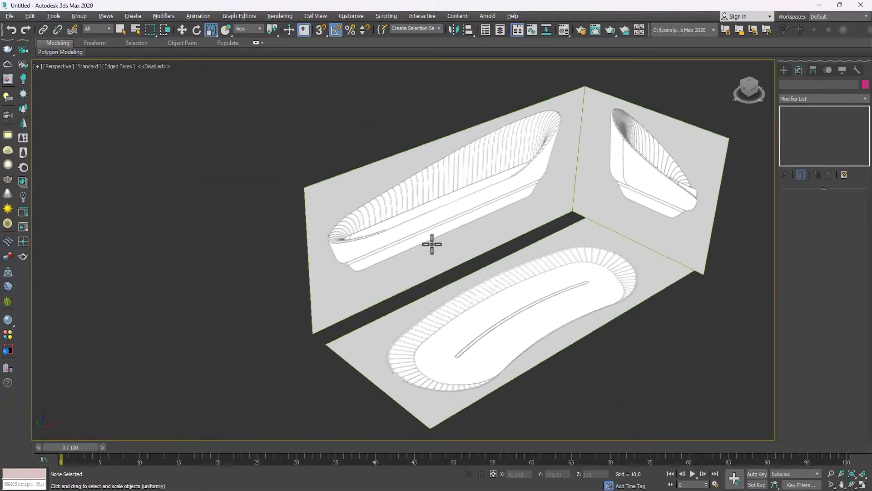
{"action": "middle_click_drag", "start_coordinate": [485, 232], "coordinate": [475, 253], "text": "alt"}
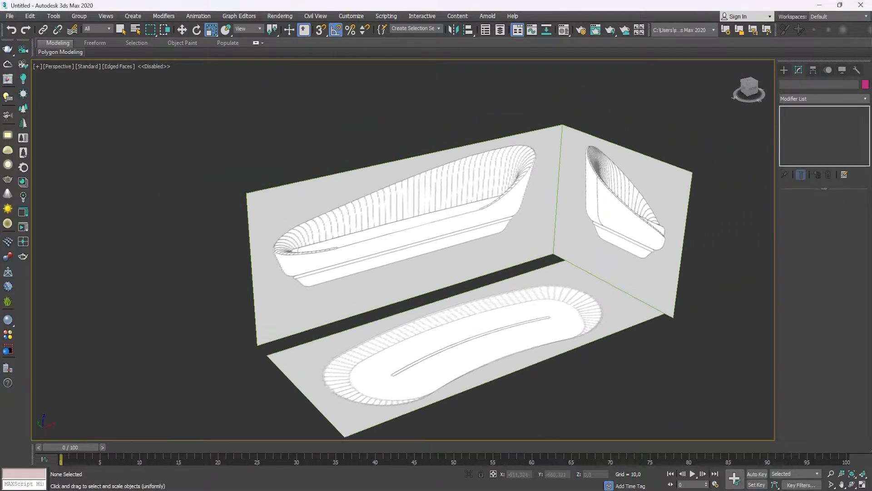
Step: Switch to the reference folder, open 1.jpg enlarged, examine the sofa's armrests and front, and close the photo
{"action": "key", "text": "alt+Tab"}
{"action": "left_click", "coordinate": [144, 99]}
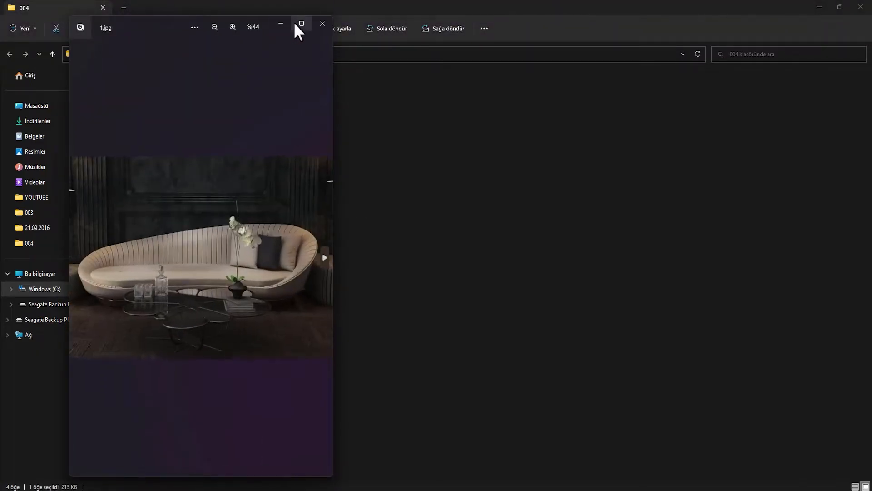
{"action": "left_click", "coordinate": [298, 28]}
{"action": "left_click_drag", "start_coordinate": [419, 341], "coordinate": [436, 276]}
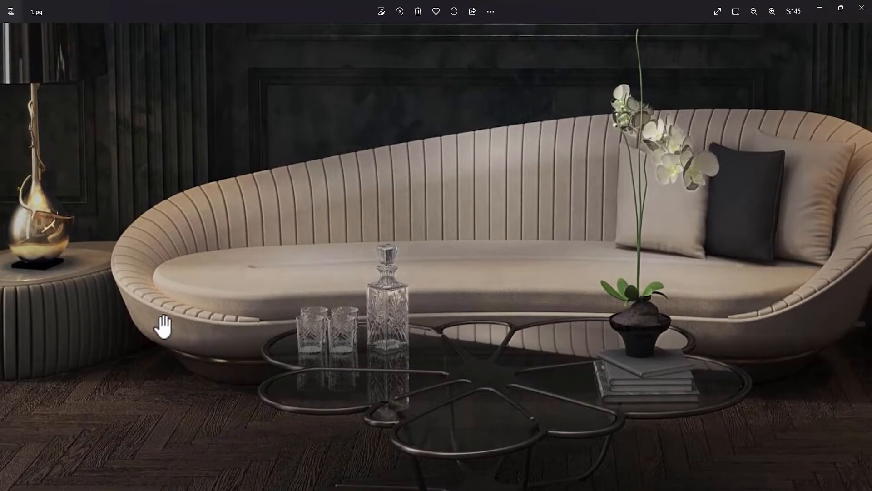
{"action": "left_click_drag", "start_coordinate": [744, 295], "coordinate": [619, 312]}
{"action": "scroll", "coordinate": [617, 310], "scroll_direction": "down", "scroll_amount": 1}
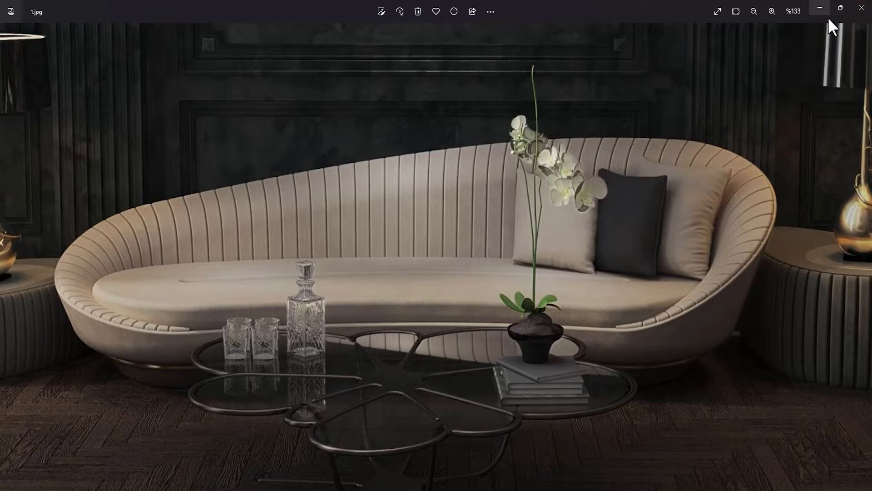
{"action": "left_click", "coordinate": [863, 9]}
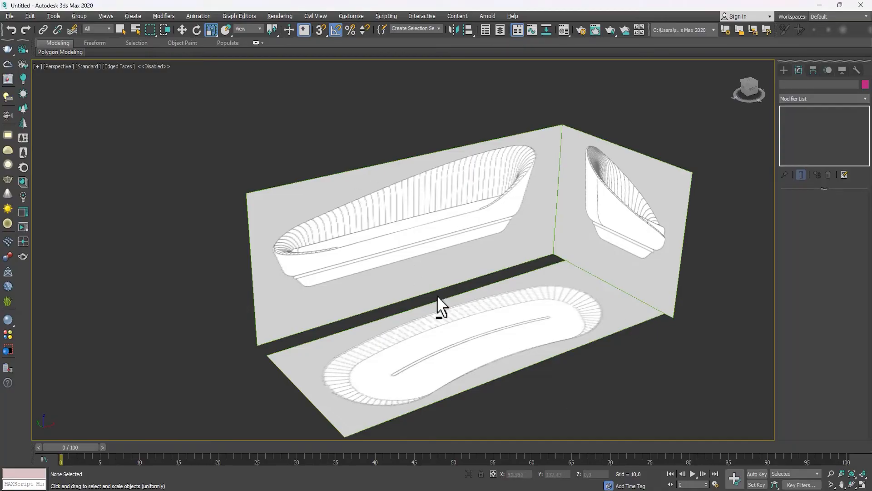
Step: Examine the seat, armrest ends and base outlines on the three reference planes up close
{"action": "middle_click_drag", "start_coordinate": [438, 306], "coordinate": [572, 253], "text": "alt"}
{"action": "middle_click_drag", "start_coordinate": [586, 173], "coordinate": [576, 195], "text": "alt"}
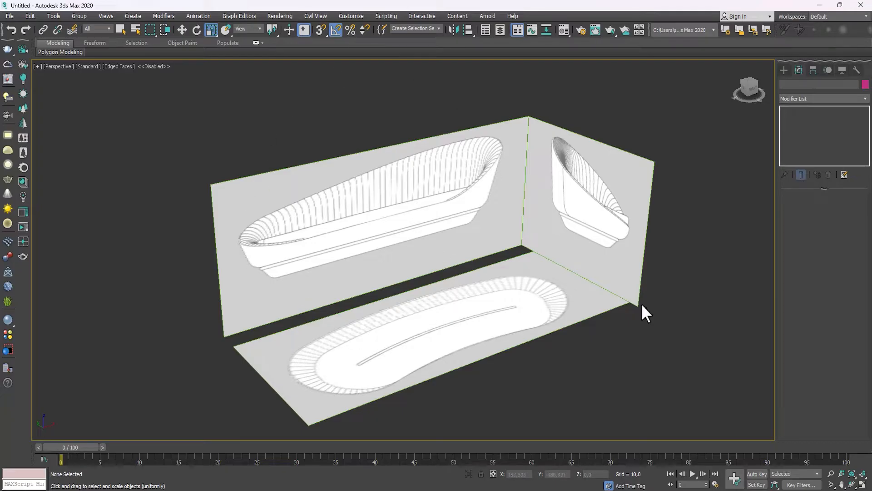
{"action": "middle_click_drag", "start_coordinate": [569, 246], "coordinate": [361, 224], "text": "alt"}
{"action": "middle_click_drag", "start_coordinate": [414, 267], "coordinate": [417, 264], "text": "alt"}
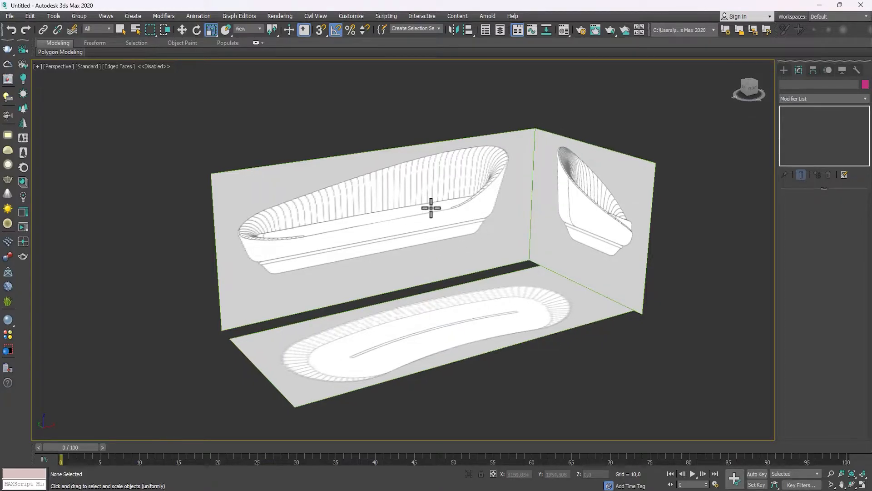
{"action": "middle_click_drag", "start_coordinate": [422, 236], "coordinate": [383, 236], "text": "alt"}
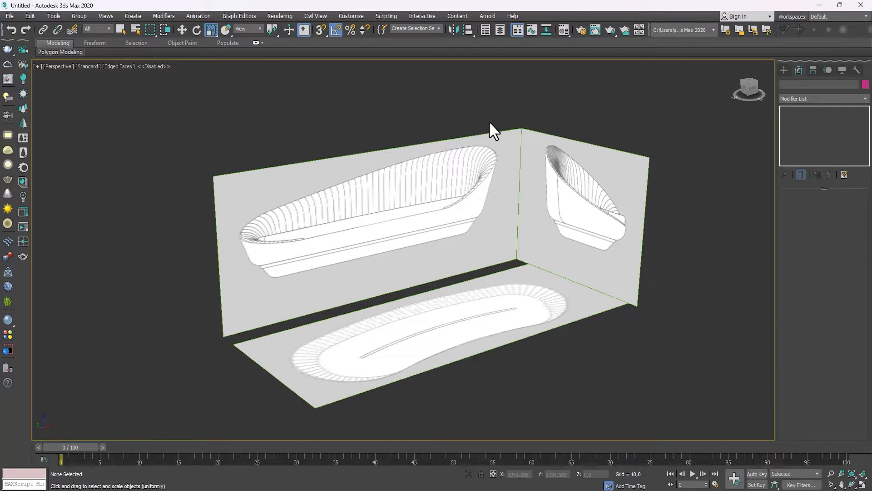
{"action": "mouse_move", "coordinate": [428, 280]}
{"action": "middle_mouse_down", "text": "alt"}
{"action": "mouse_move", "coordinate": [432, 298]}
{"action": "mouse_move", "coordinate": [417, 298]}
{"action": "mouse_move", "coordinate": [417, 282]}
{"action": "mouse_move", "coordinate": [402, 272]}
{"action": "mouse_move", "coordinate": [435, 273]}
{"action": "middle_mouse_up", "text": "alt"}
{"action": "scroll", "coordinate": [380, 267], "scroll_direction": "up", "scroll_amount": 3}
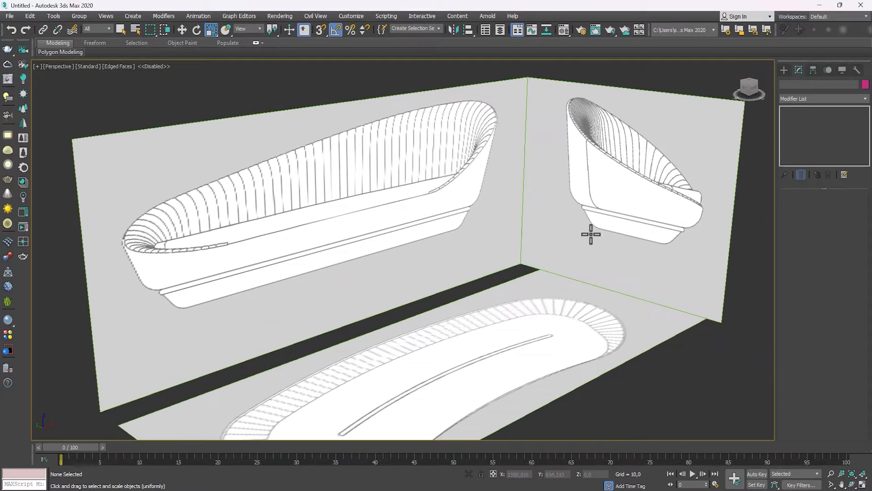
{"action": "middle_click_drag", "start_coordinate": [588, 230], "coordinate": [621, 184]}
{"action": "middle_click_drag", "start_coordinate": [564, 242], "coordinate": [530, 212]}
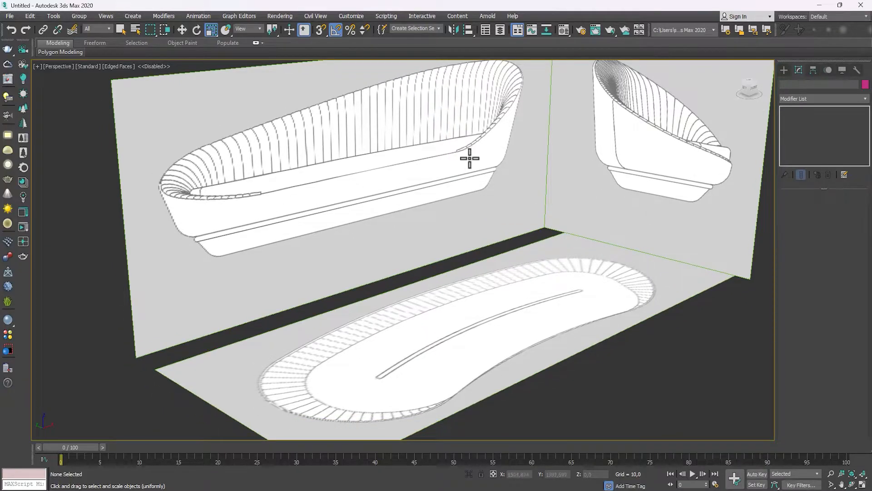
{"action": "middle_click_drag", "start_coordinate": [469, 158], "coordinate": [429, 195]}
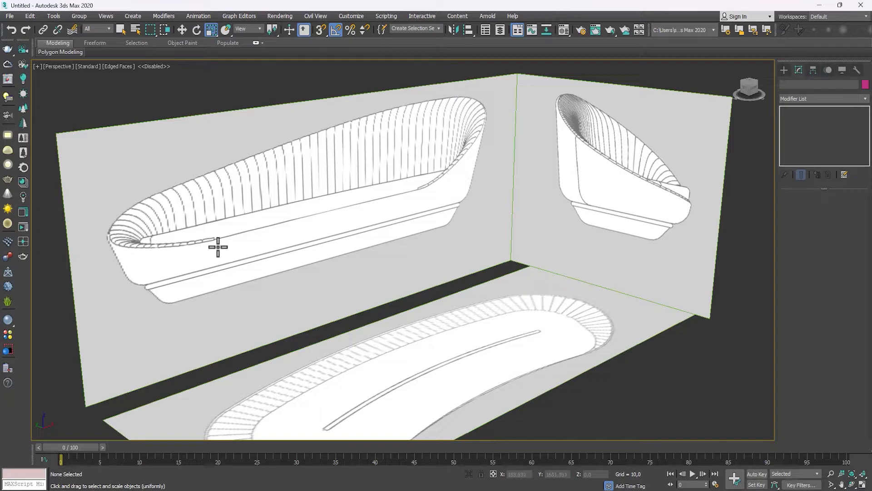
{"action": "middle_click_drag", "start_coordinate": [329, 236], "coordinate": [422, 224], "text": "alt"}
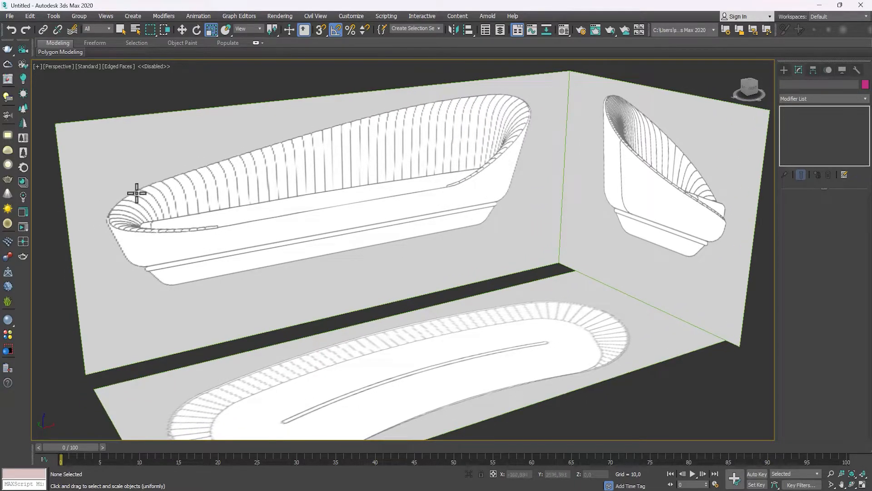
{"action": "scroll", "coordinate": [377, 227], "scroll_direction": "down", "scroll_amount": 5}
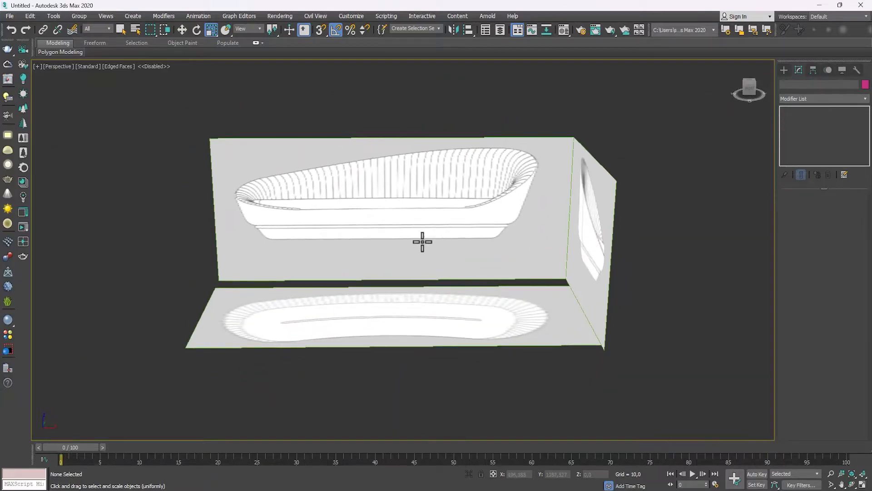
Step: In the Front view, create a box about 943 wide, 85 long and 17 high over the seat front between the armrest ends
{"action": "key", "text": "f"}
{"action": "scroll", "coordinate": [307, 295], "scroll_direction": "up", "scroll_amount": 4}
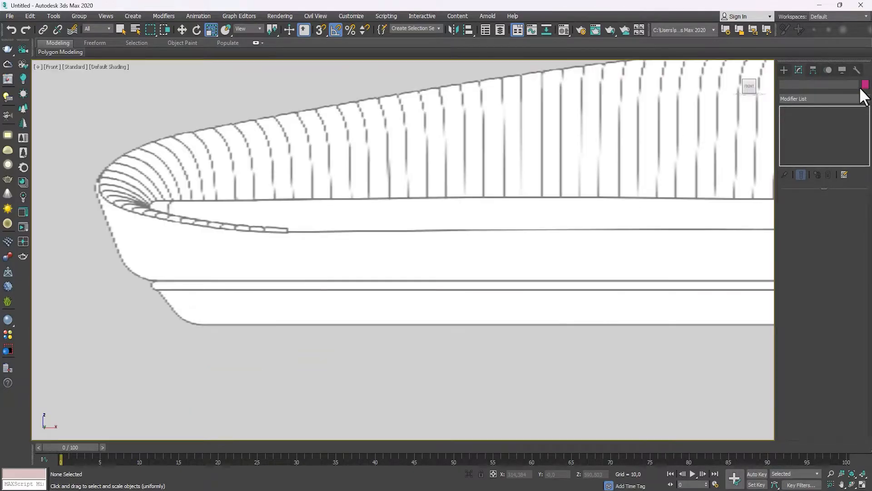
{"action": "left_click", "coordinate": [785, 69]}
{"action": "left_click", "coordinate": [805, 127]}
{"action": "scroll", "coordinate": [379, 258], "scroll_direction": "down", "scroll_amount": 4}
{"action": "key", "text": "shift+f"}
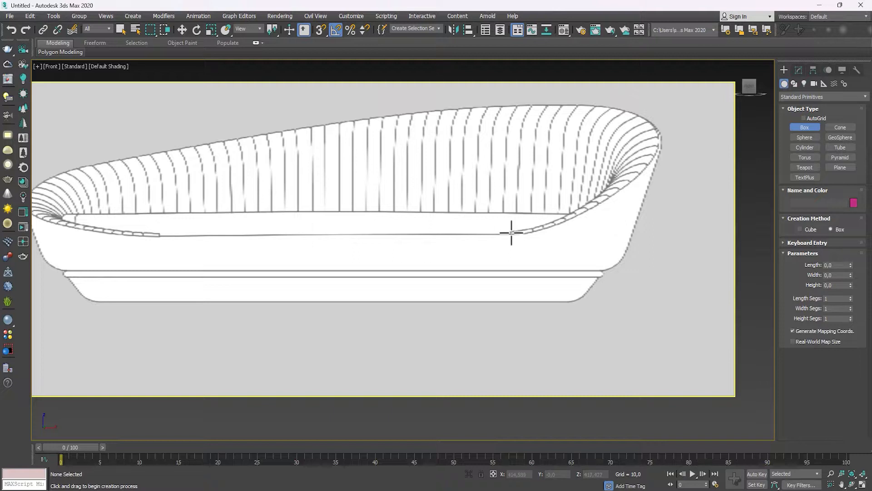
{"action": "left_click_drag", "start_coordinate": [160, 236], "coordinate": [513, 269]}
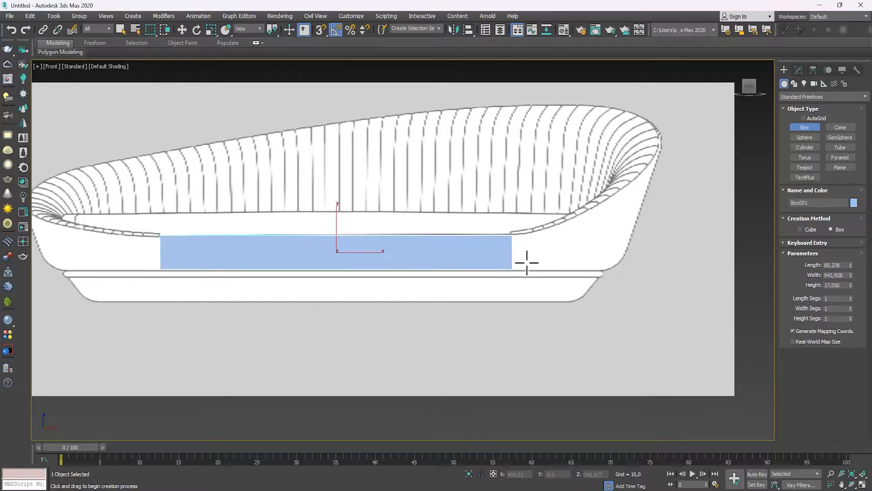
Step: Move the box forward along Y to about -285, placing it above the sofa's top-view drawing
{"action": "scroll", "coordinate": [507, 253], "scroll_direction": "down", "scroll_amount": 4}
{"action": "middle_click_drag", "start_coordinate": [396, 282], "coordinate": [444, 286], "text": "alt"}
{"action": "key", "text": "w"}
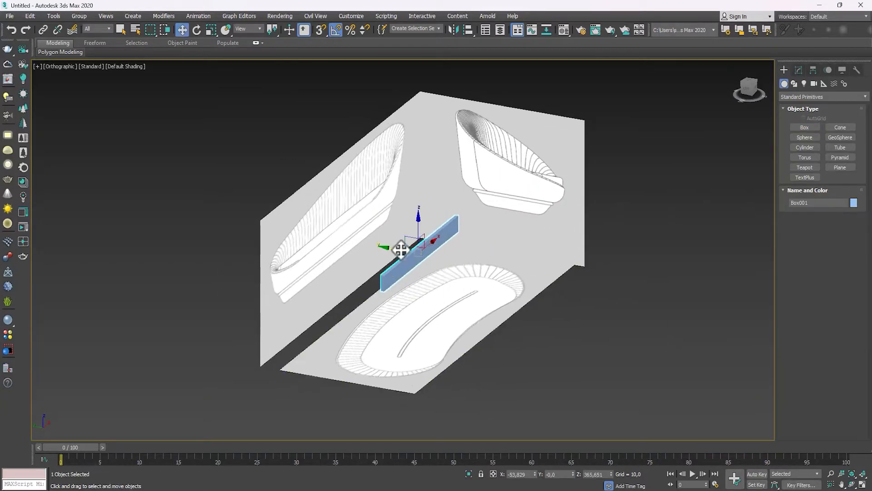
{"action": "left_click_drag", "start_coordinate": [401, 249], "coordinate": [441, 253]}
{"action": "scroll", "coordinate": [361, 267], "scroll_direction": "up", "scroll_amount": 6}
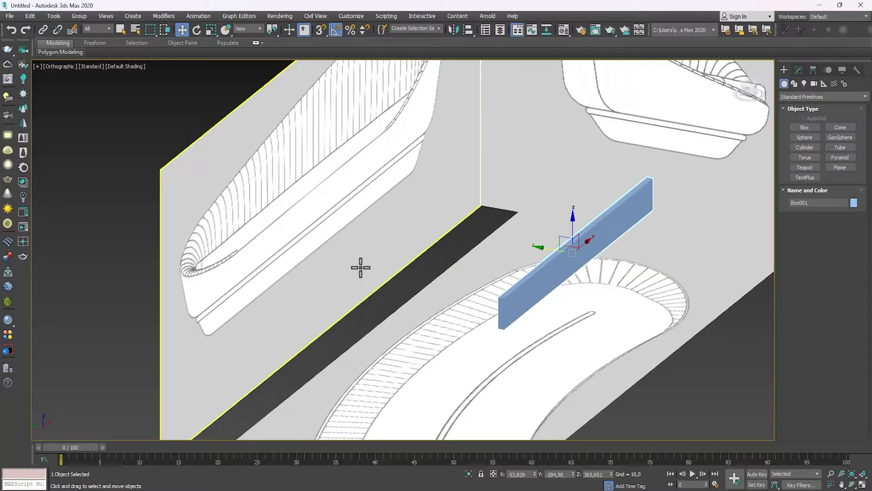
{"action": "middle_click_drag", "start_coordinate": [361, 268], "coordinate": [308, 226], "text": "alt"}
{"action": "middle_click_drag", "start_coordinate": [340, 179], "coordinate": [452, 348], "text": "alt"}
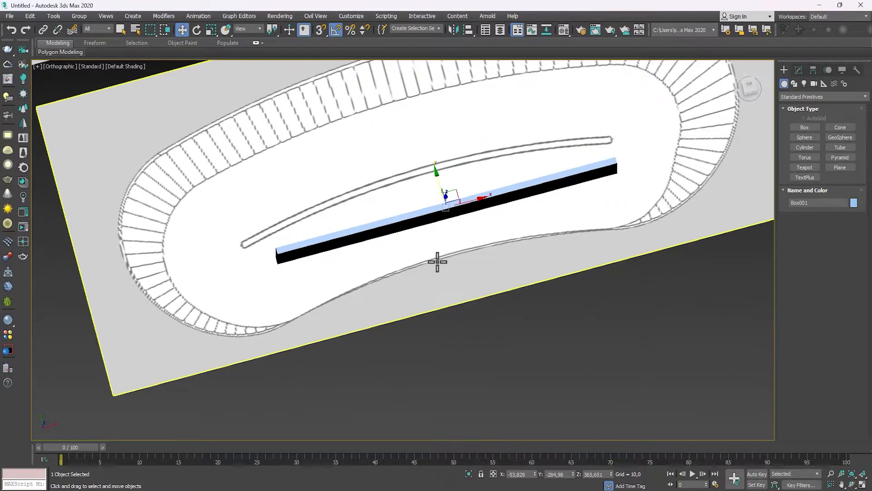
{"action": "middle_click_drag", "start_coordinate": [551, 241], "coordinate": [374, 182], "text": "alt"}
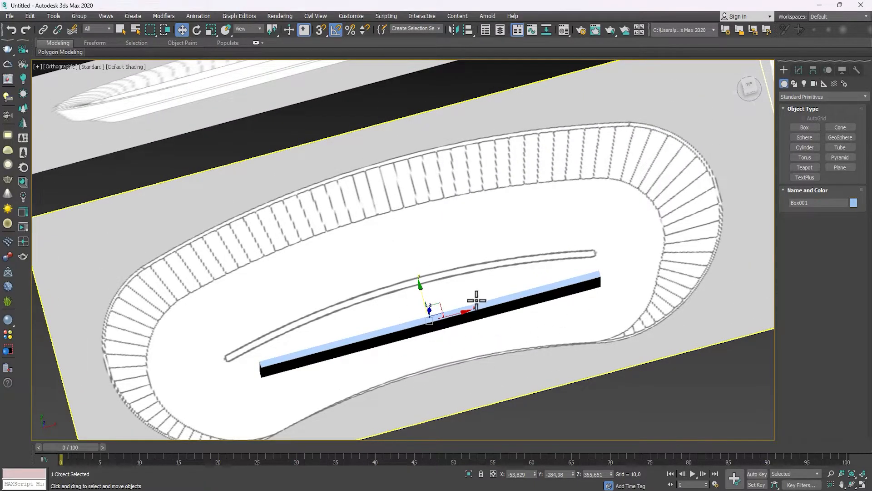
Step: Examine how the box lines up with the front, side and top reference drawings from several angles
{"action": "middle_click_drag", "start_coordinate": [500, 289], "coordinate": [466, 156], "text": "alt"}
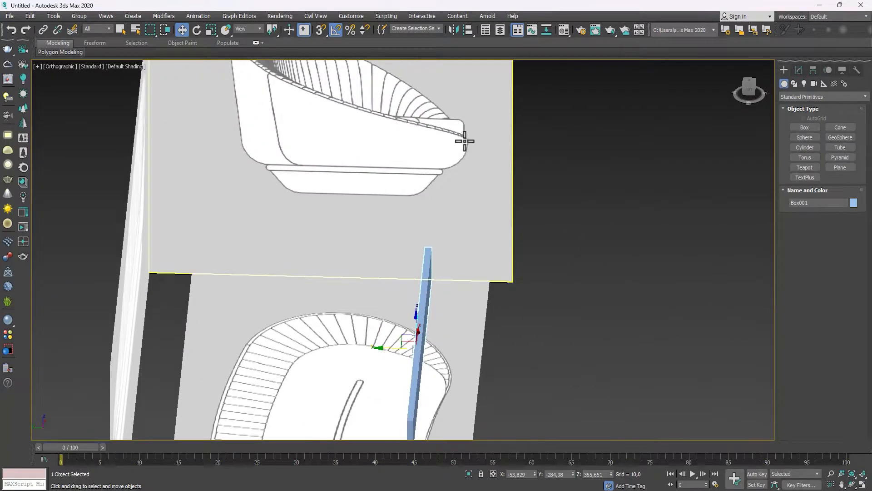
{"action": "scroll", "coordinate": [465, 209], "scroll_direction": "down", "scroll_amount": 5}
{"action": "middle_click_drag", "start_coordinate": [465, 290], "coordinate": [420, 287], "text": "alt"}
{"action": "scroll", "coordinate": [606, 229], "scroll_direction": "up", "scroll_amount": 6}
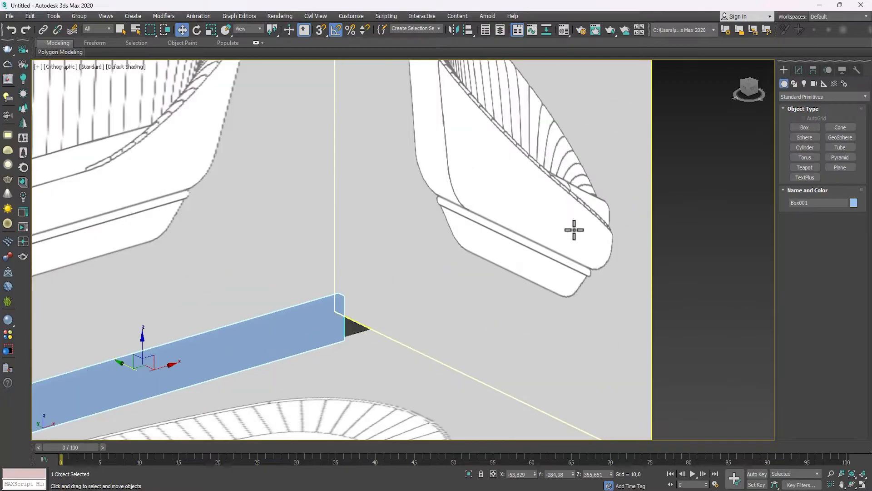
{"action": "scroll", "coordinate": [555, 226], "scroll_direction": "down", "scroll_amount": 3}
{"action": "middle_click_drag", "start_coordinate": [535, 222], "coordinate": [292, 323], "text": "alt"}
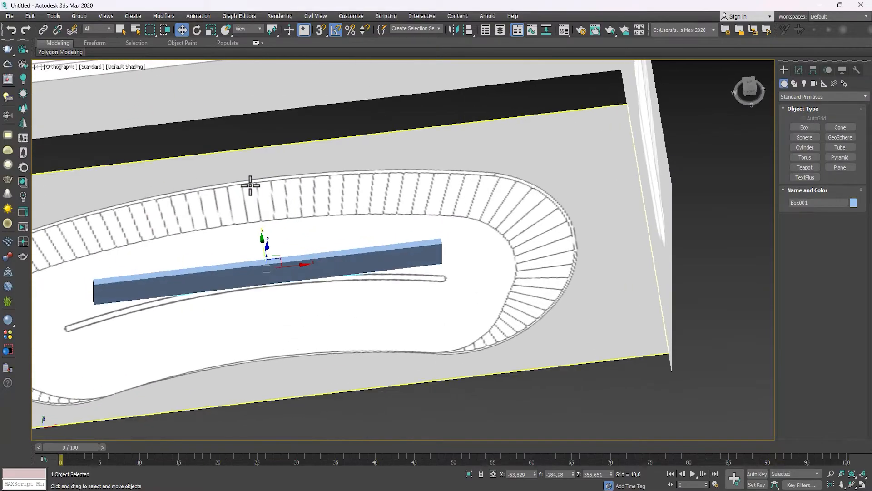
{"action": "middle_click_drag", "start_coordinate": [265, 198], "coordinate": [404, 223]}
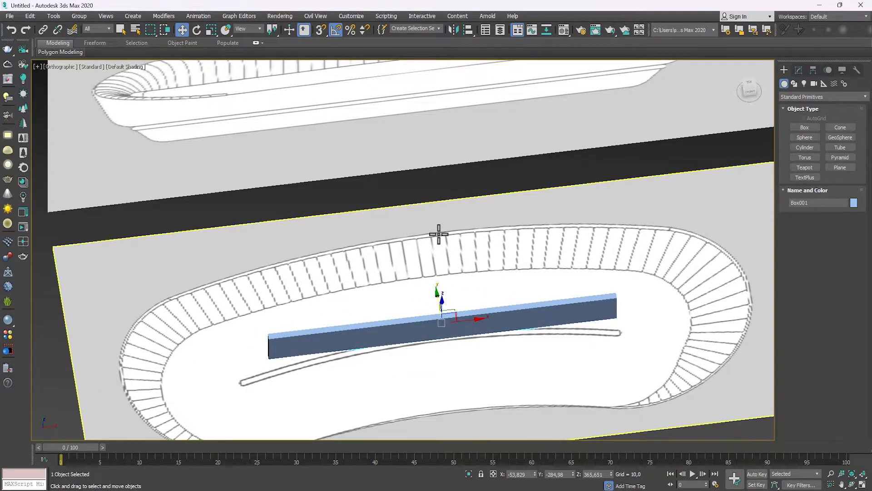
Step: In the Top view, move the box back to the backrest's rear rim and reduce its height to about 14 to match the rim thickness
{"action": "key", "text": "t"}
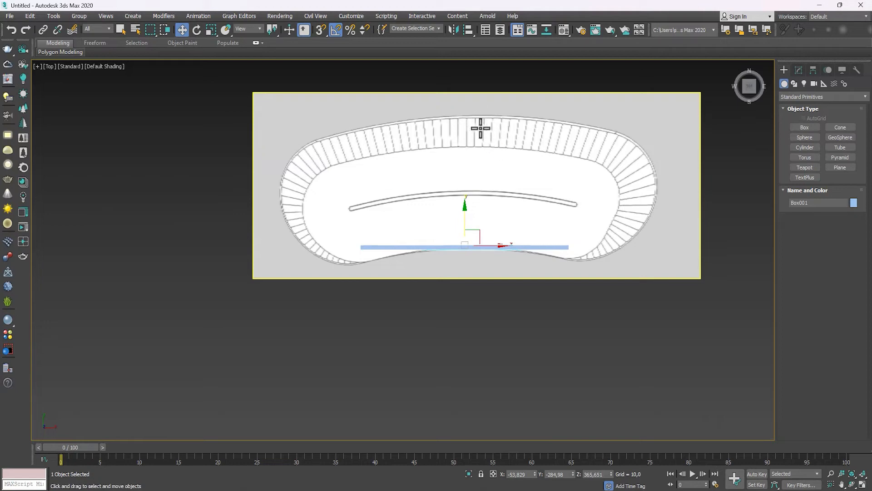
{"action": "middle_click_drag", "start_coordinate": [463, 202], "coordinate": [460, 224]}
{"action": "left_click_drag", "start_coordinate": [462, 235], "coordinate": [472, 111]}
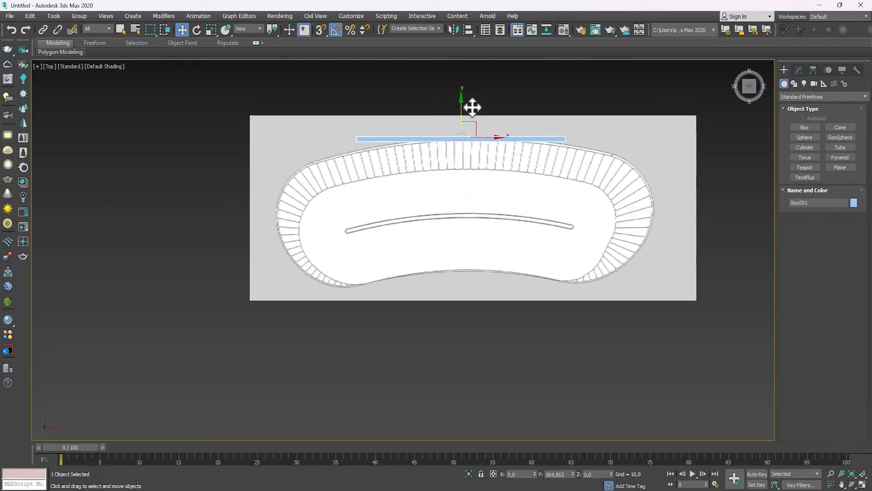
{"action": "scroll", "coordinate": [474, 140], "scroll_direction": "up", "scroll_amount": 4}
{"action": "middle_click_drag", "start_coordinate": [474, 140], "coordinate": [490, 204]}
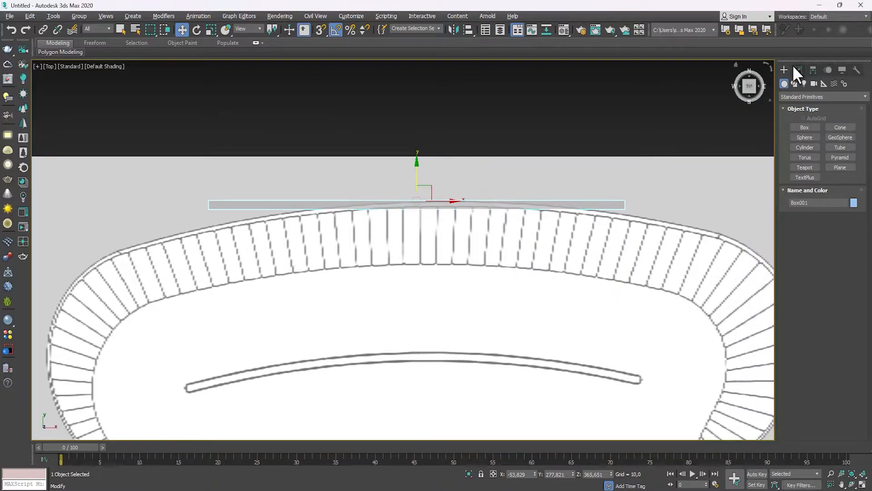
{"action": "left_click", "coordinate": [797, 70]}
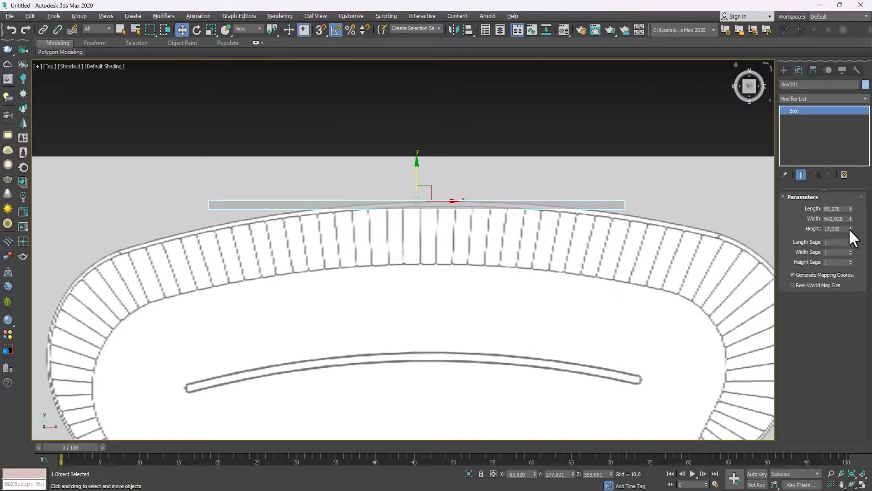
{"action": "left_click_drag", "start_coordinate": [848, 228], "coordinate": [850, 248]}
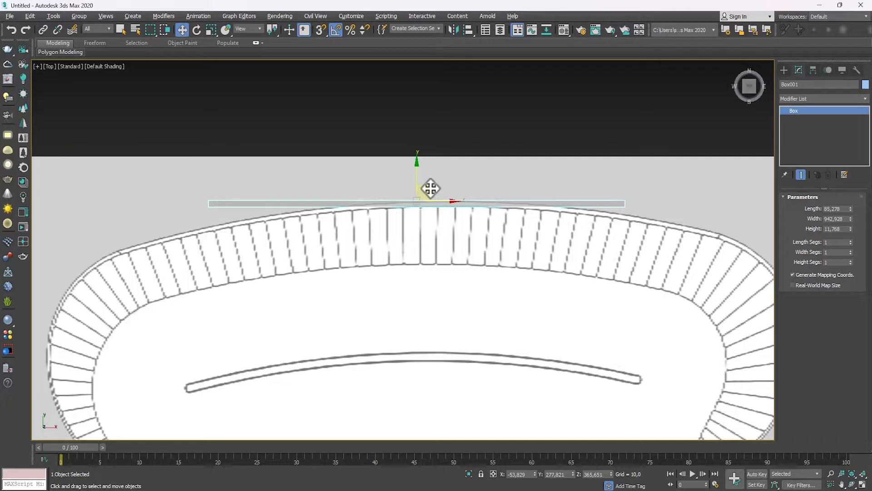
{"action": "left_click_drag", "start_coordinate": [415, 177], "coordinate": [414, 176]}
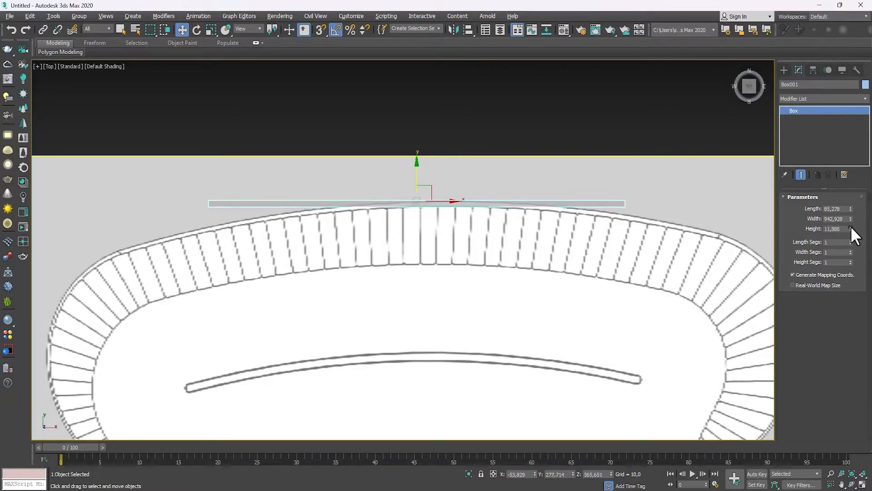
{"action": "left_click_drag", "start_coordinate": [852, 225], "coordinate": [850, 220]}
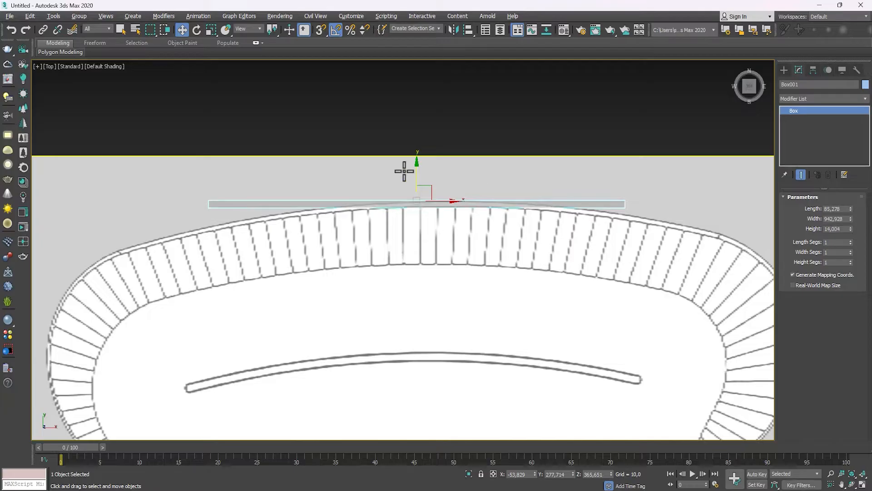
Step: Move the box forward along Y to about -349, level with the front ends of the armrests in the top drawing
{"action": "scroll", "coordinate": [458, 210], "scroll_direction": "down", "scroll_amount": 5}
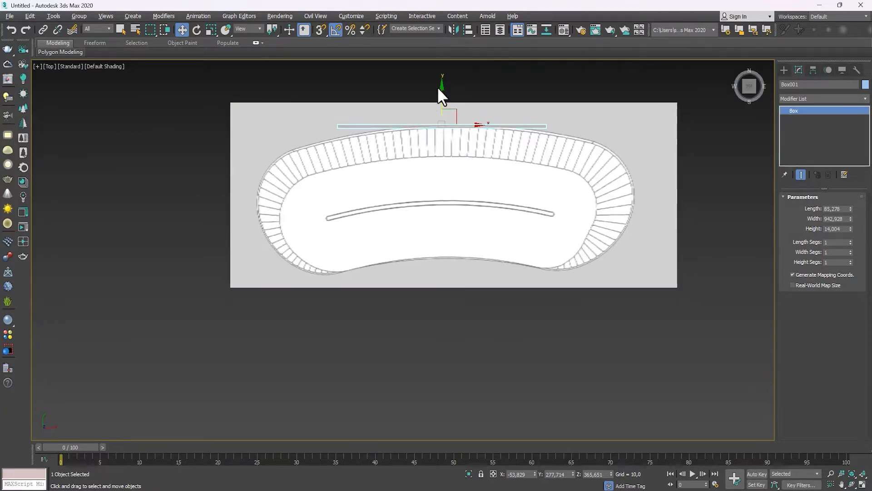
{"action": "left_click_drag", "start_coordinate": [439, 93], "coordinate": [444, 234]}
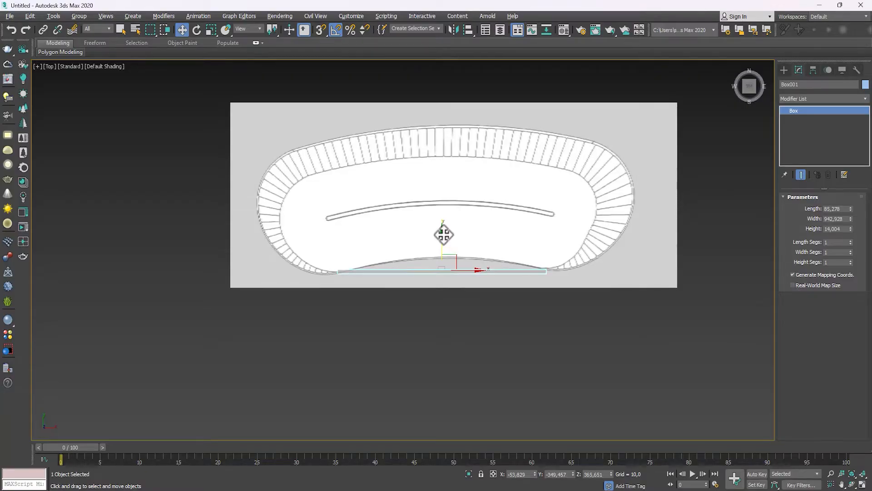
{"action": "key", "text": "f"}
{"action": "scroll", "coordinate": [409, 189], "scroll_direction": "down", "scroll_amount": 1}
{"action": "scroll", "coordinate": [400, 220], "scroll_direction": "up", "scroll_amount": 4}
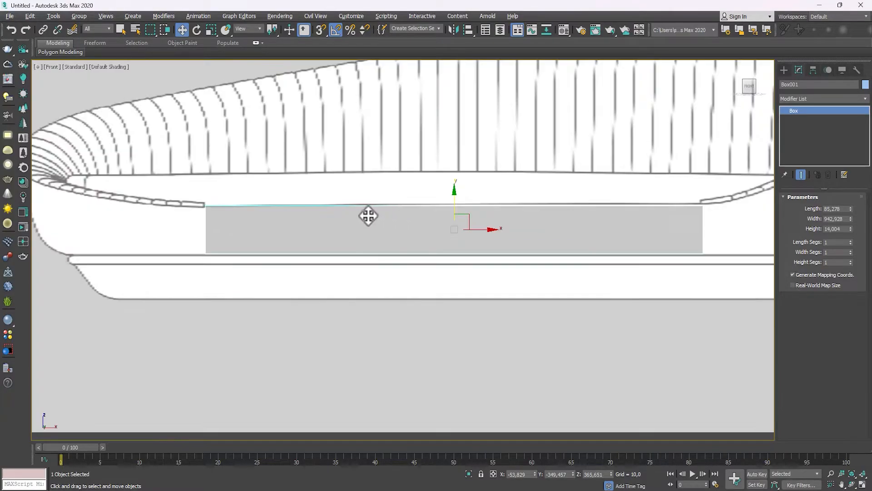
{"action": "scroll", "coordinate": [477, 218], "scroll_direction": "down", "scroll_amount": 5}
Step: In the Left view, nudge the box to about -350.7 on Y so it follows the front edge of the side drawing
{"action": "key", "text": "l"}
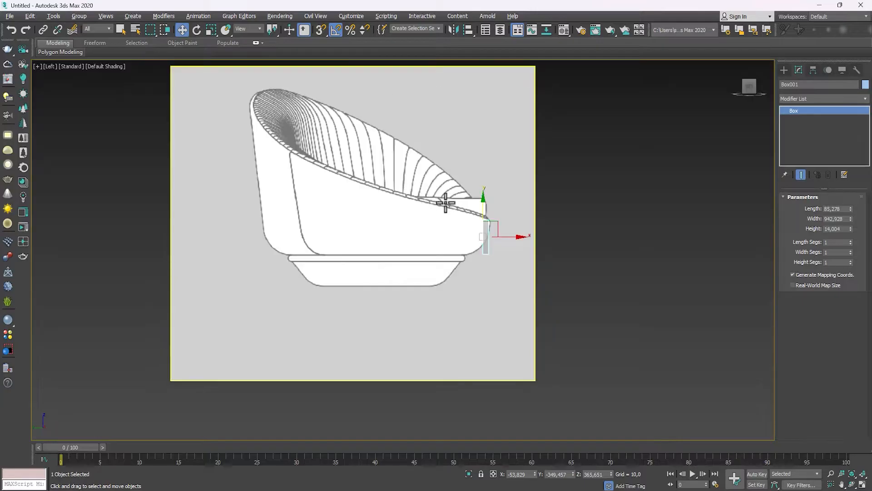
{"action": "scroll", "coordinate": [476, 217], "scroll_direction": "up", "scroll_amount": 4}
{"action": "left_click_drag", "start_coordinate": [533, 272], "coordinate": [535, 272]}
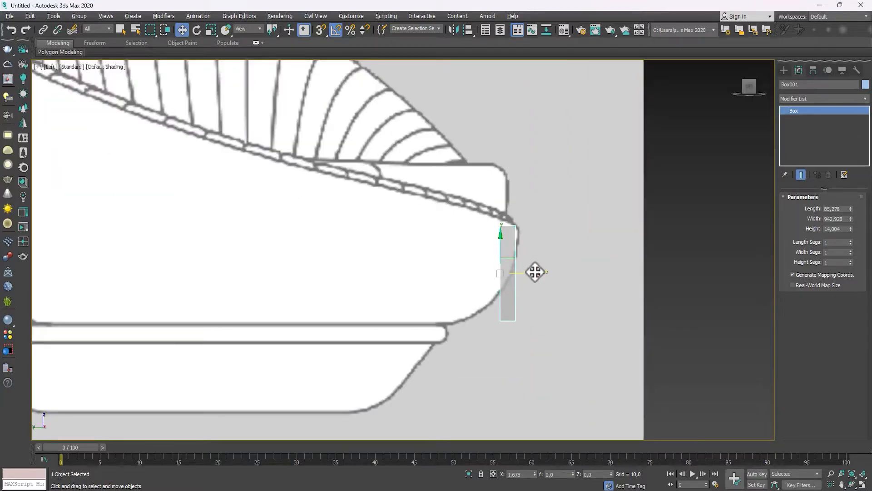
{"action": "scroll", "coordinate": [477, 220], "scroll_direction": "down", "scroll_amount": 2}
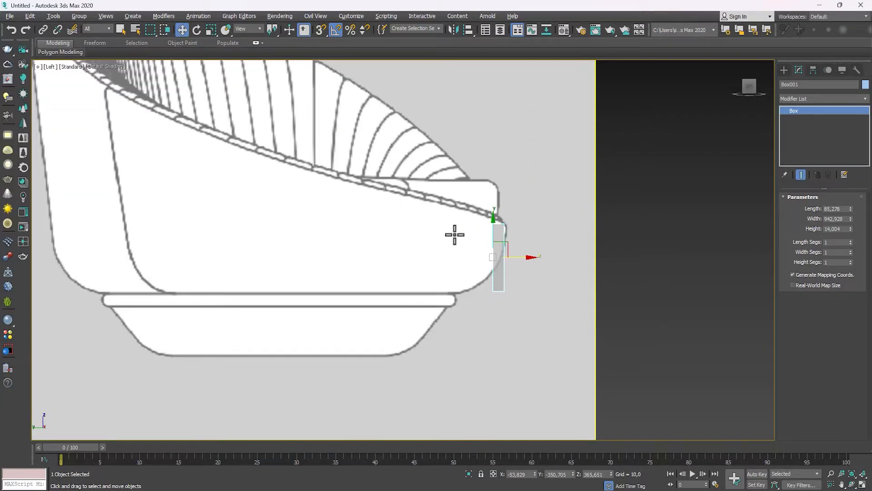
{"action": "scroll", "coordinate": [502, 198], "scroll_direction": "up", "scroll_amount": 2}
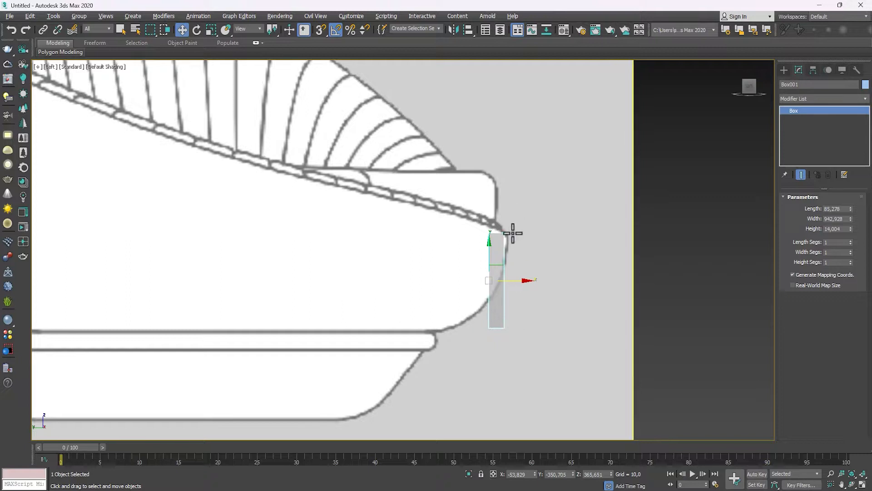
{"action": "scroll", "coordinate": [512, 225], "scroll_direction": "down", "scroll_amount": 2}
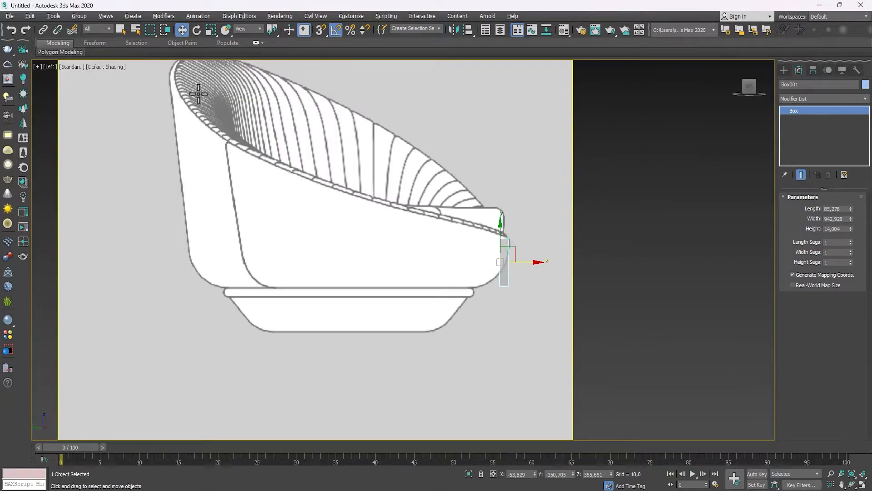
{"action": "scroll", "coordinate": [507, 263], "scroll_direction": "up", "scroll_amount": 2}
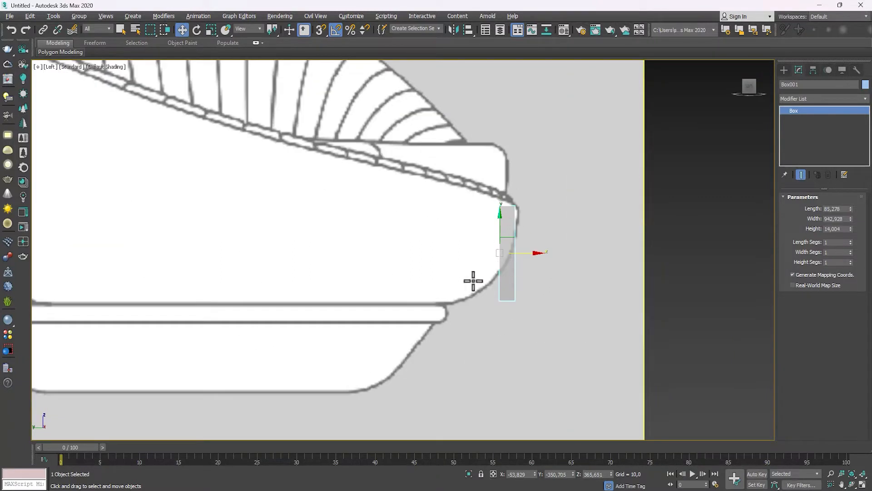
{"action": "scroll", "coordinate": [508, 267], "scroll_direction": "down", "scroll_amount": 2}
Step: In the Front view, raise the box slightly to about 366.6 on Z to meet the seat line
{"action": "key", "text": "f"}
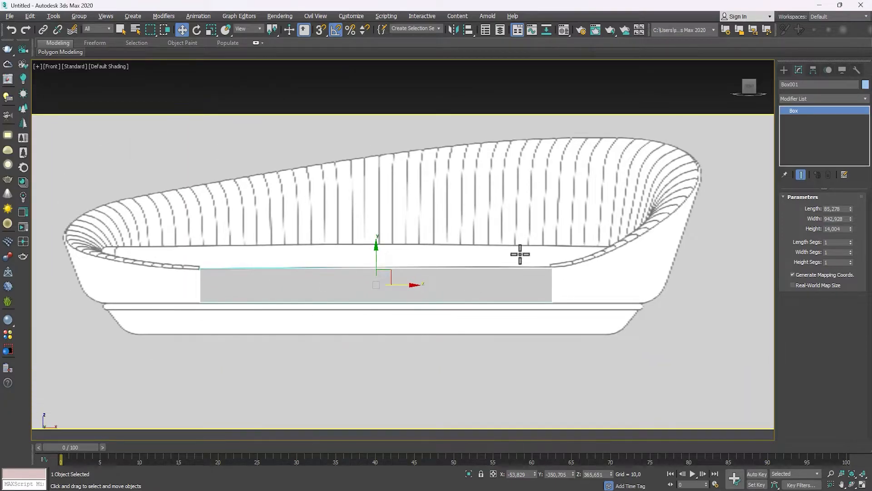
{"action": "scroll", "coordinate": [505, 288], "scroll_direction": "up", "scroll_amount": 2}
{"action": "left_click_drag", "start_coordinate": [323, 257], "coordinate": [322, 256]}
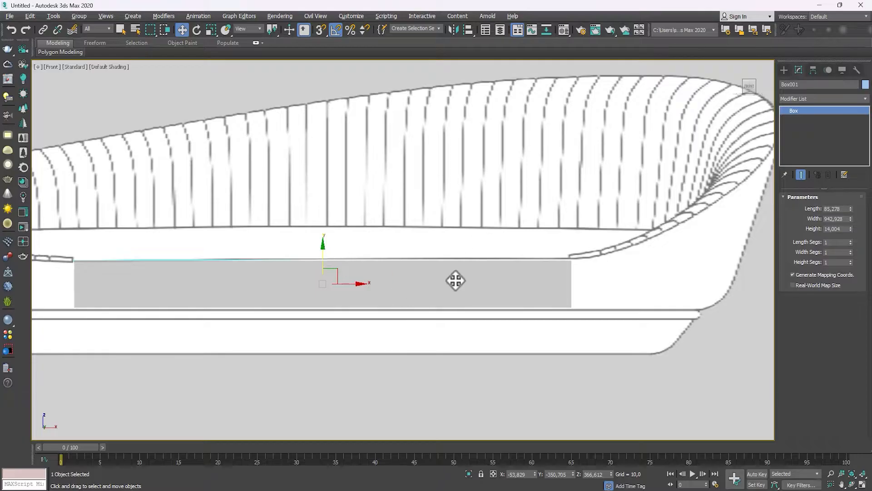
Step: Convert the box to an Editable Poly
{"action": "key", "text": "t"}
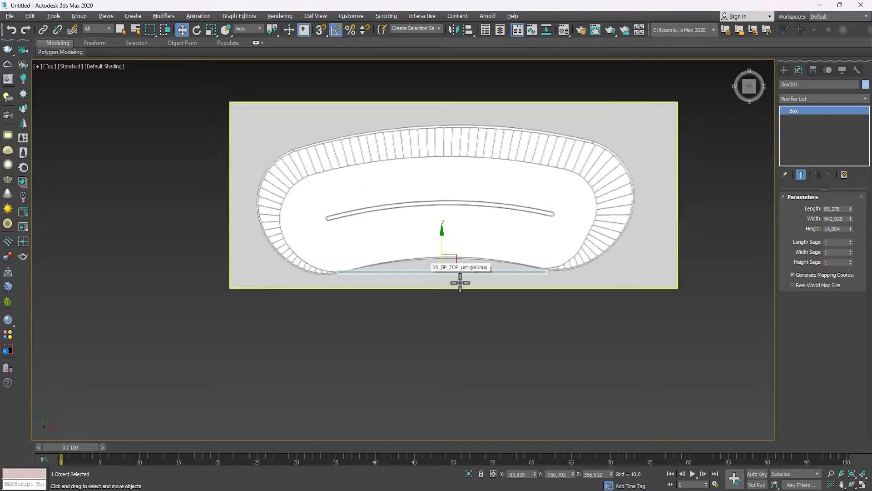
{"action": "key", "text": "f"}
{"action": "middle_click_drag", "start_coordinate": [471, 279], "coordinate": [453, 272]}
{"action": "scroll", "coordinate": [447, 270], "scroll_direction": "down", "scroll_amount": 4}
{"action": "right_click", "coordinate": [442, 261]}
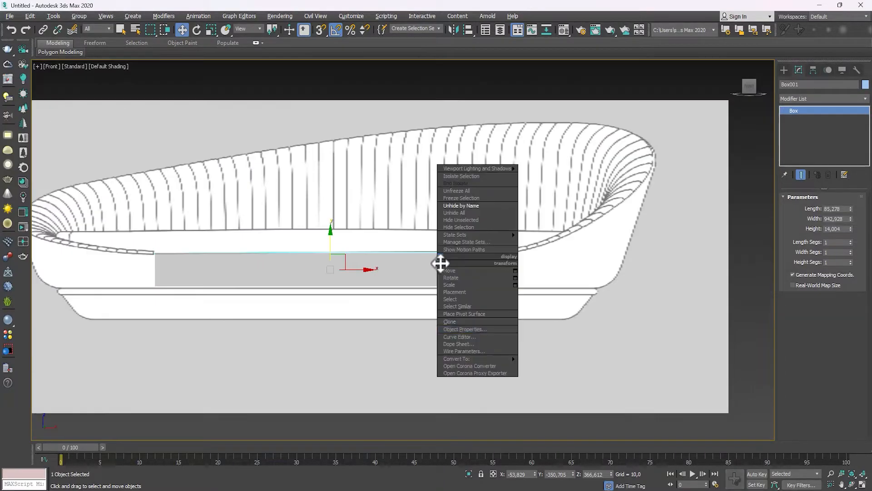
{"action": "mouse_move", "coordinate": [481, 359]}
{"action": "left_click", "coordinate": [558, 366]}
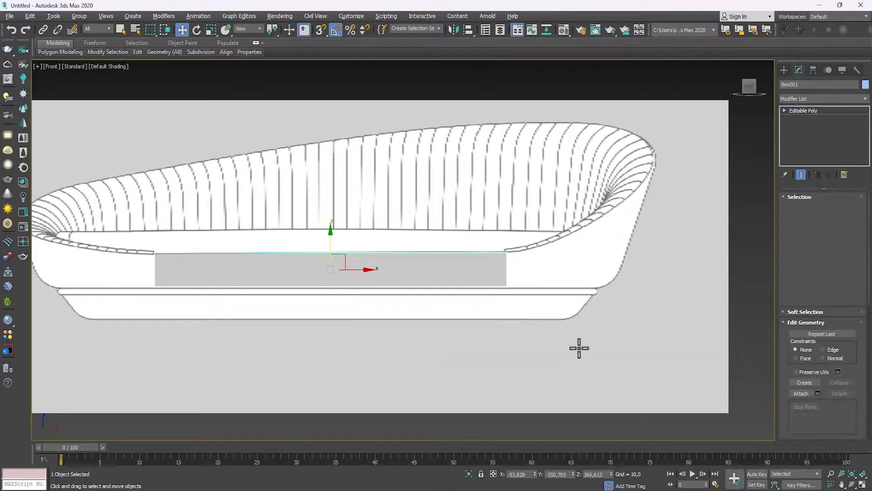
Step: Delete the two small end polygons of the box, leaving both ends open
{"action": "left_click", "coordinate": [831, 207]}
{"action": "middle_click_drag", "start_coordinate": [440, 301], "coordinate": [477, 279], "text": "alt"}
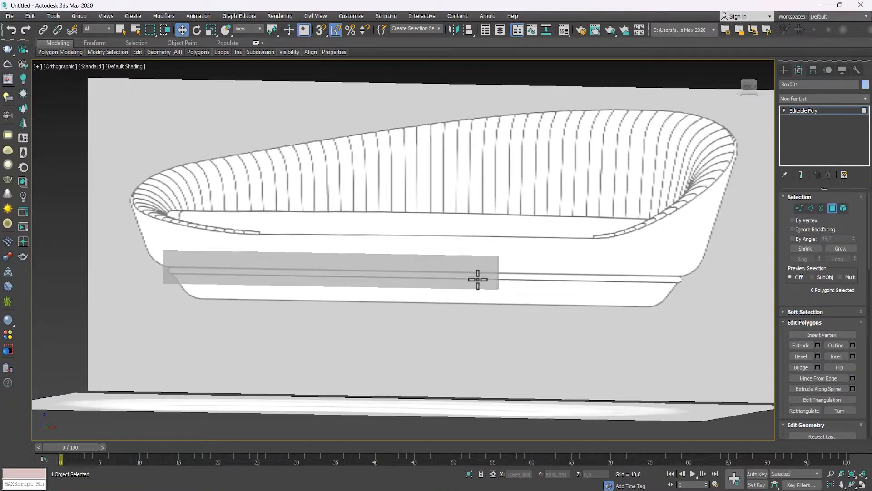
{"action": "left_click", "coordinate": [499, 271]}
{"action": "middle_click_drag", "start_coordinate": [590, 301], "coordinate": [359, 341], "text": "alt"}
{"action": "left_click", "coordinate": [380, 326], "text": "ctrl"}
{"action": "middle_click_drag", "start_coordinate": [425, 312], "coordinate": [341, 295], "text": "alt"}
{"action": "key", "text": "Delete"}
{"action": "middle_click_drag", "start_coordinate": [686, 256], "coordinate": [554, 269], "text": "alt"}
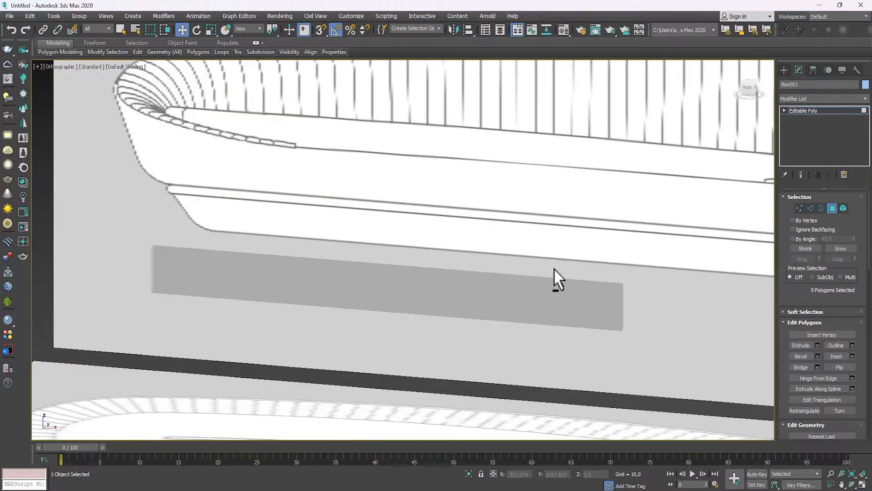
Step: Select the open border at the box's right end and move it along X to about 494 in the Top view, into the right armrest
{"action": "left_click", "coordinate": [821, 208]}
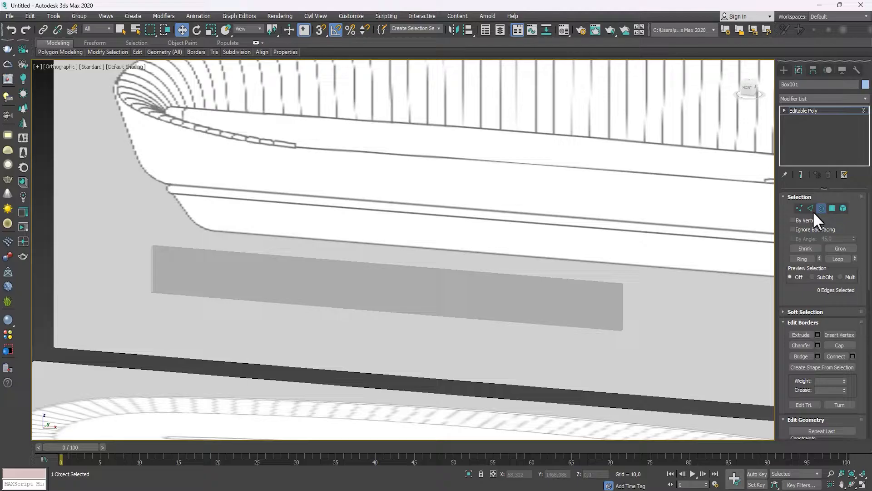
{"action": "left_click", "coordinate": [623, 304]}
{"action": "middle_click_drag", "start_coordinate": [625, 303], "coordinate": [540, 307]}
{"action": "key", "text": "t"}
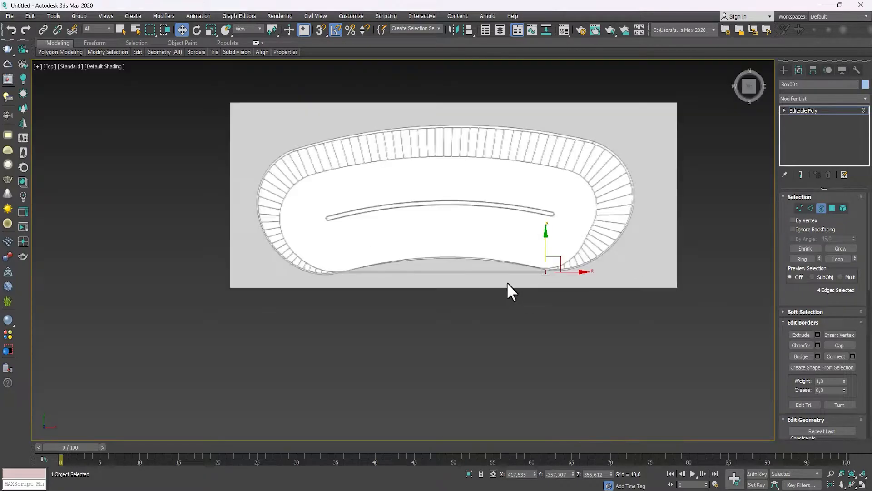
{"action": "scroll", "coordinate": [574, 270], "scroll_direction": "up", "scroll_amount": 5}
{"action": "middle_click_drag", "start_coordinate": [512, 232], "coordinate": [473, 246]}
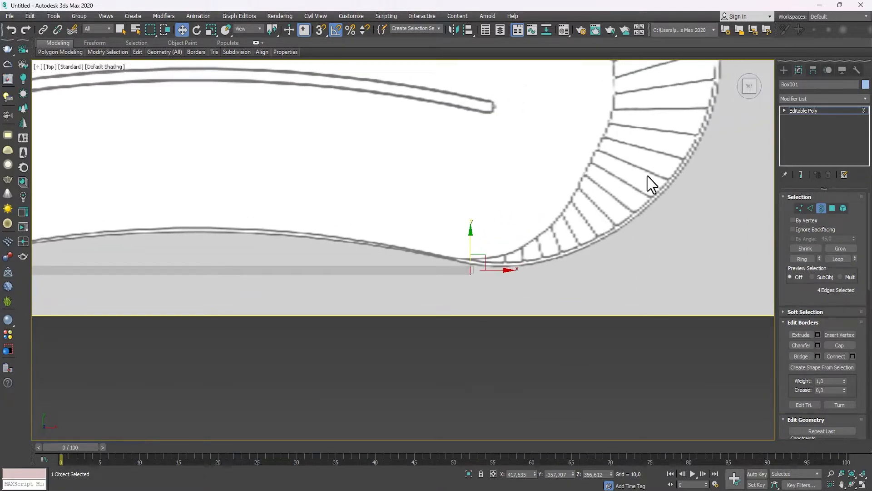
{"action": "scroll", "coordinate": [588, 241], "scroll_direction": "down", "scroll_amount": 3}
{"action": "key", "text": "f"}
{"action": "scroll", "coordinate": [593, 216], "scroll_direction": "up", "scroll_amount": 1}
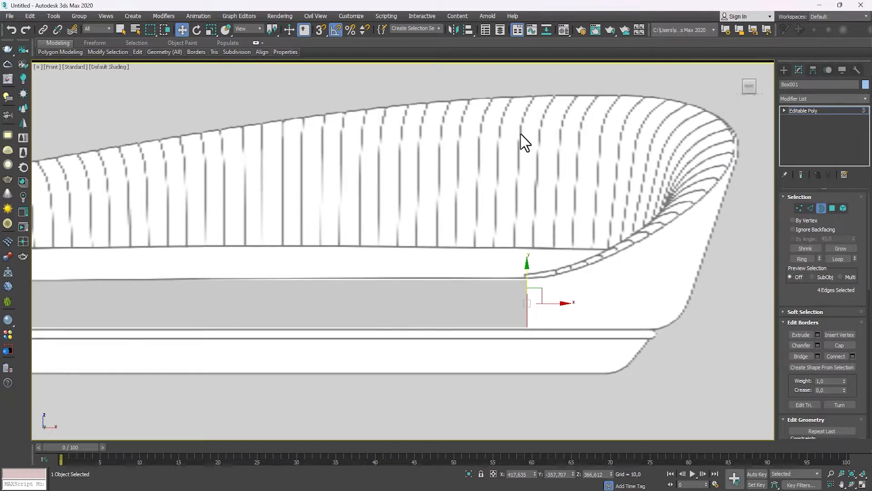
{"action": "middle_click_drag", "start_coordinate": [613, 188], "coordinate": [504, 204]}
{"action": "middle_click_drag", "start_coordinate": [522, 255], "coordinate": [555, 231]}
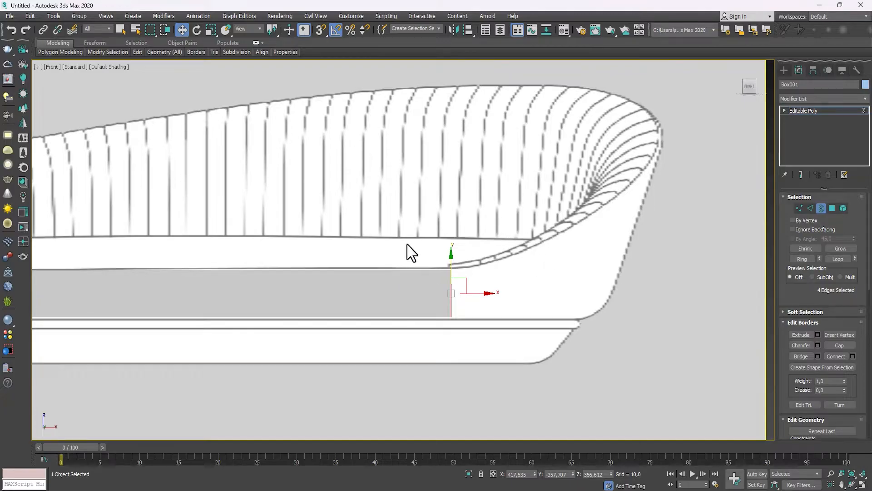
{"action": "key", "text": "t"}
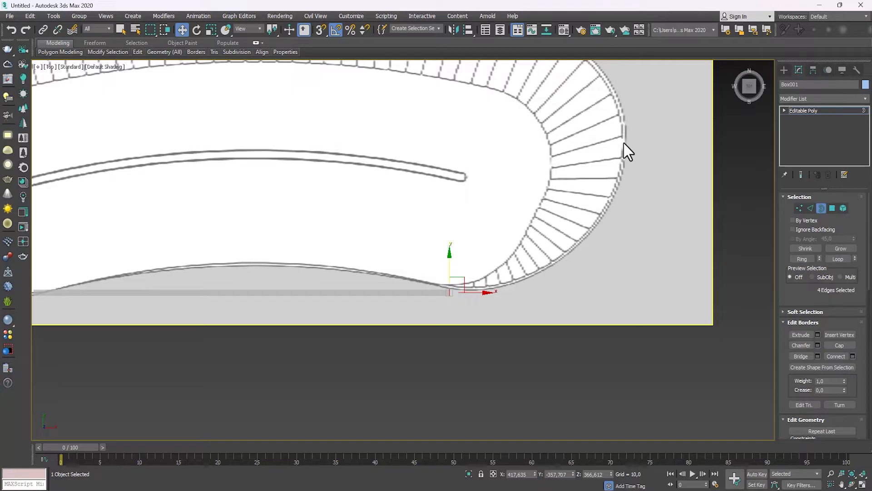
{"action": "scroll", "coordinate": [455, 303], "scroll_direction": "up", "scroll_amount": 3}
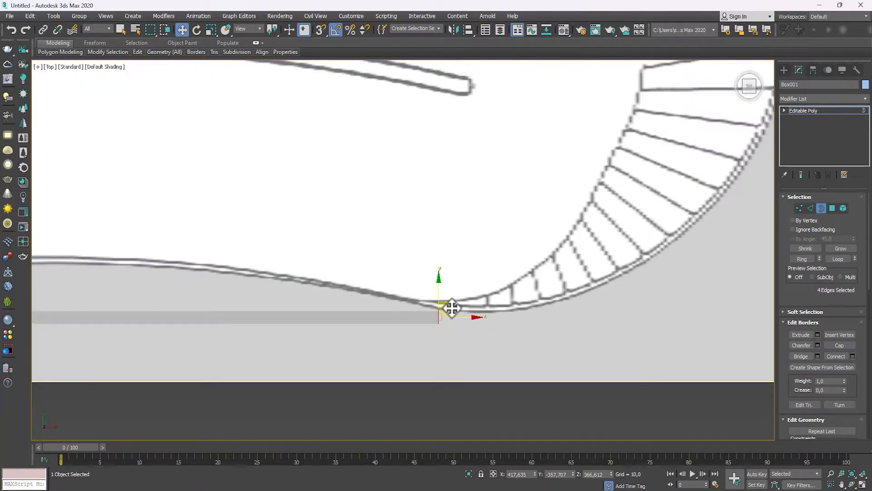
{"action": "left_click_drag", "start_coordinate": [454, 311], "coordinate": [531, 306]}
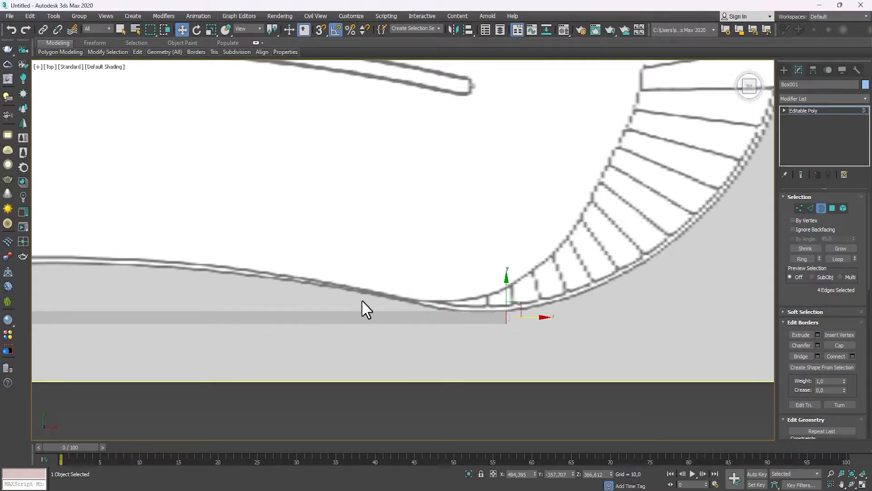
Step: Turn on the edged faces display in the Top view
{"action": "key", "text": "F4"}
{"action": "middle_click_drag", "start_coordinate": [488, 299], "coordinate": [456, 318]}
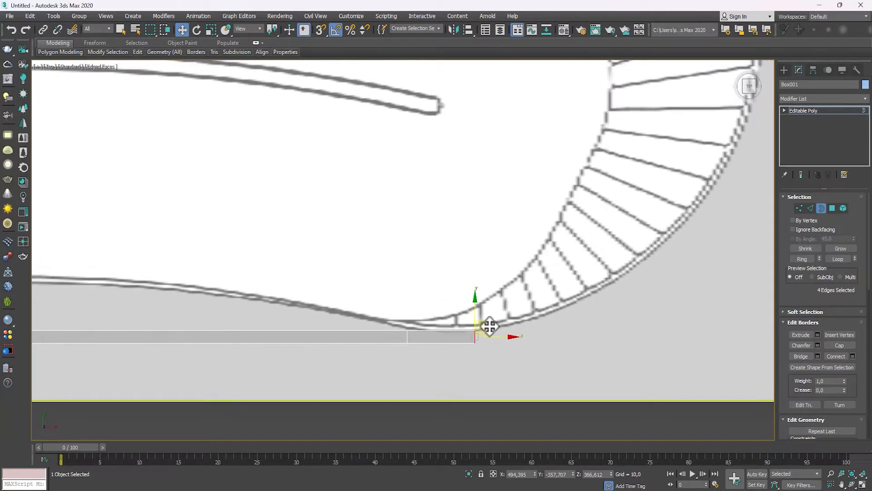
{"action": "left_click_drag", "start_coordinate": [492, 327], "coordinate": [588, 293]}
{"action": "middle_click_drag", "start_coordinate": [588, 293], "coordinate": [545, 327]}
{"action": "key", "text": "e"}
{"action": "left_click_drag", "start_coordinate": [551, 313], "coordinate": [611, 272]}
{"action": "key", "text": "w"}
{"action": "middle_click_drag", "start_coordinate": [612, 272], "coordinate": [495, 362]}
{"action": "key", "text": "e"}
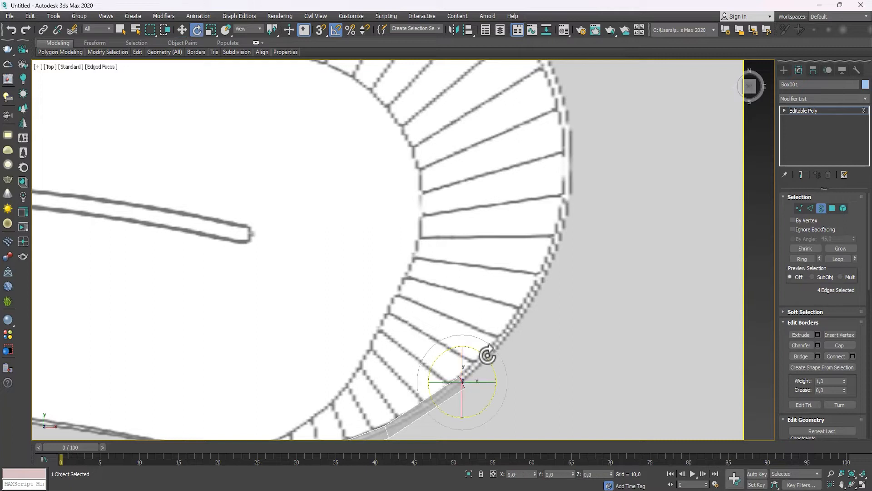
{"action": "key", "text": "w"}
{"action": "left_click_drag", "start_coordinate": [475, 366], "coordinate": [535, 296], "text": "shift"}
{"action": "mouse_move", "coordinate": [536, 296]}
{"action": "middle_mouse_down"}
{"action": "mouse_move", "coordinate": [552, 312]}
{"action": "mouse_move", "coordinate": [518, 312]}
{"action": "mouse_move", "coordinate": [483, 350]}
{"action": "mouse_move", "coordinate": [539, 282]}
{"action": "middle_mouse_up"}
{"action": "key", "text": "e"}
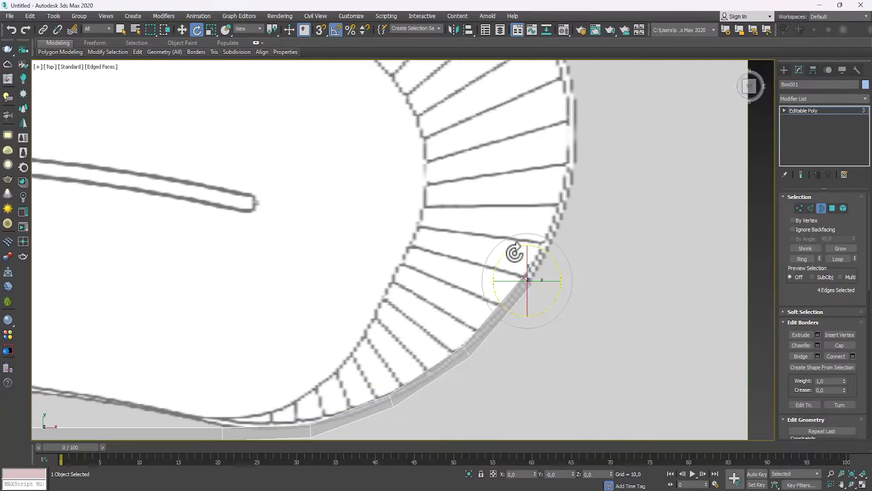
{"action": "scroll", "coordinate": [512, 336], "scroll_direction": "down", "scroll_amount": 2}
{"action": "middle_click_drag", "start_coordinate": [512, 336], "coordinate": [523, 231]}
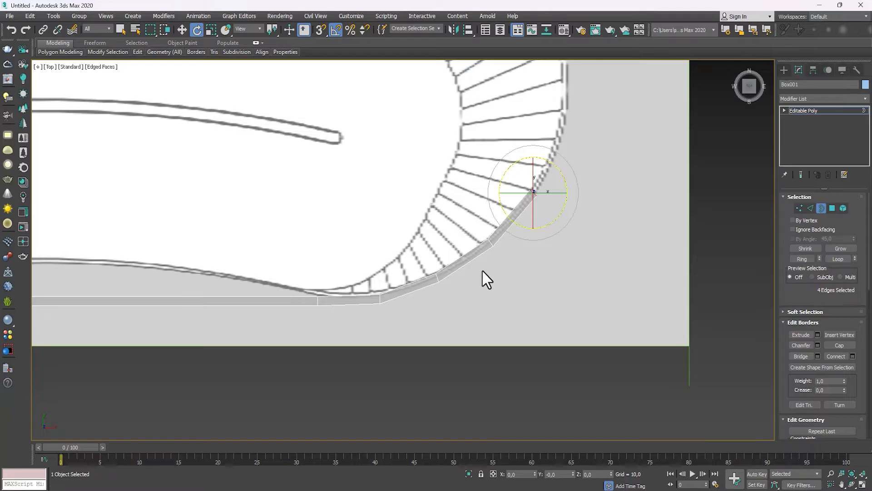
{"action": "key", "text": "ctrl+z"}
{"action": "key", "text": "ctrl+z"}
{"action": "key", "text": "ctrl+z"}
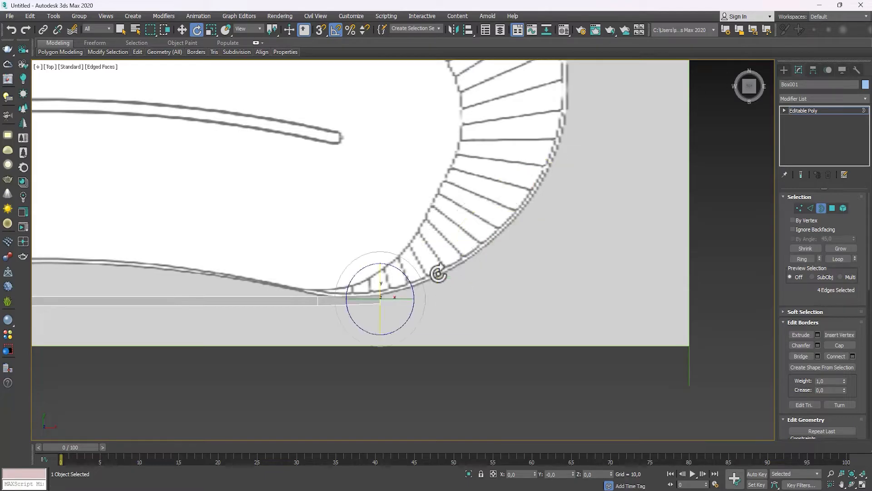
{"action": "key", "text": "ctrl+z"}
{"action": "key", "text": "w"}
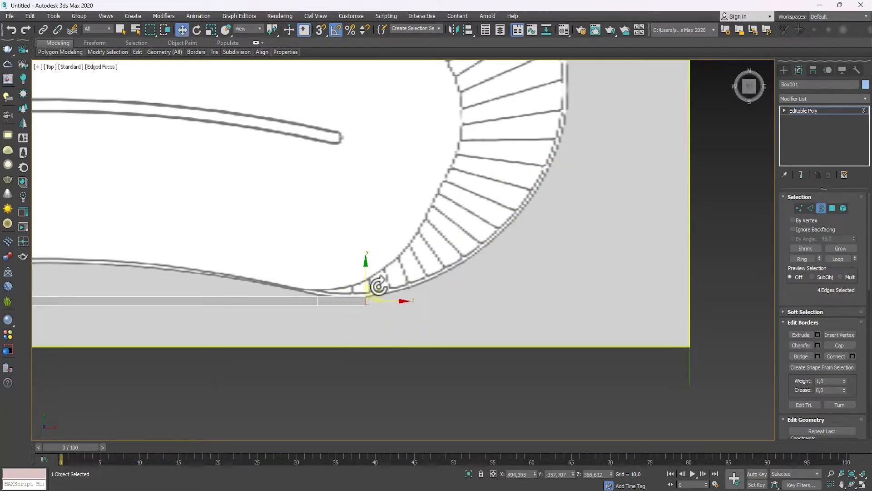
{"action": "left_click_drag", "start_coordinate": [381, 284], "coordinate": [454, 261], "text": "shift"}
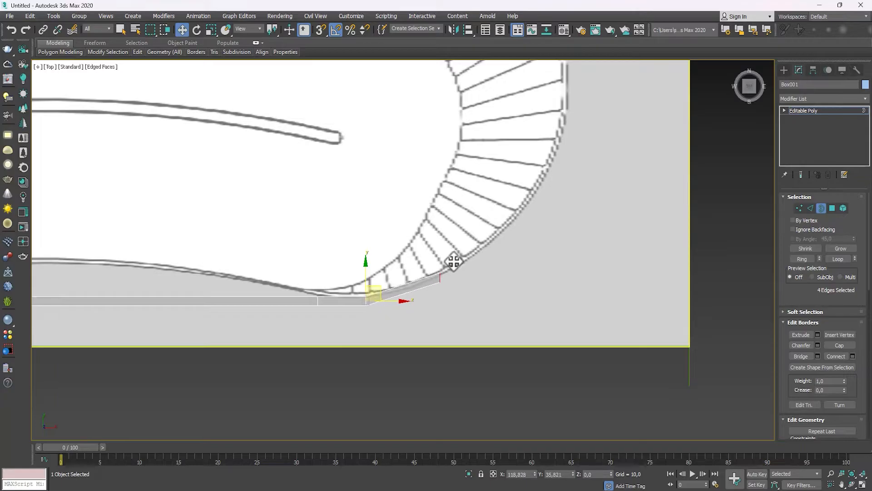
{"action": "middle_click_drag", "start_coordinate": [457, 259], "coordinate": [415, 314]}
{"action": "left_click_drag", "start_coordinate": [413, 319], "coordinate": [507, 218], "text": "shift"}
{"action": "middle_click_drag", "start_coordinate": [510, 218], "coordinate": [469, 290]}
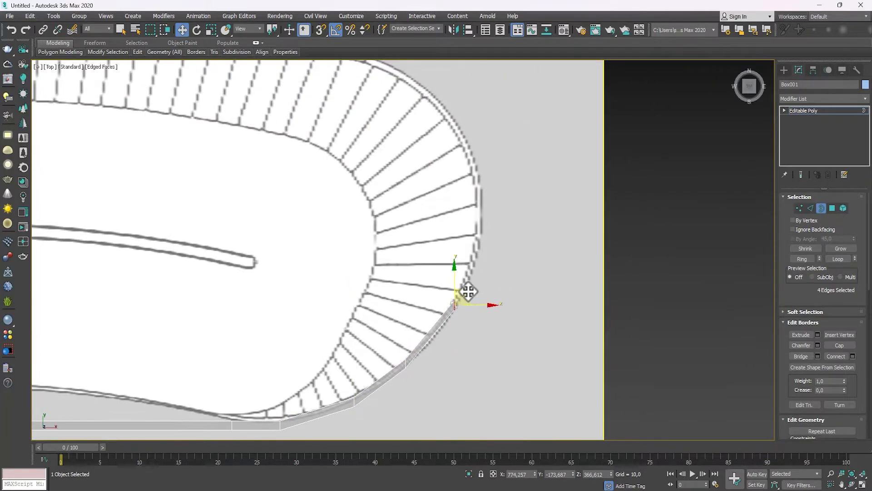
{"action": "left_click_drag", "start_coordinate": [469, 290], "coordinate": [489, 232], "text": "shift"}
{"action": "middle_click_drag", "start_coordinate": [488, 232], "coordinate": [485, 259]}
{"action": "left_click_drag", "start_coordinate": [484, 259], "coordinate": [487, 207], "text": "shift"}
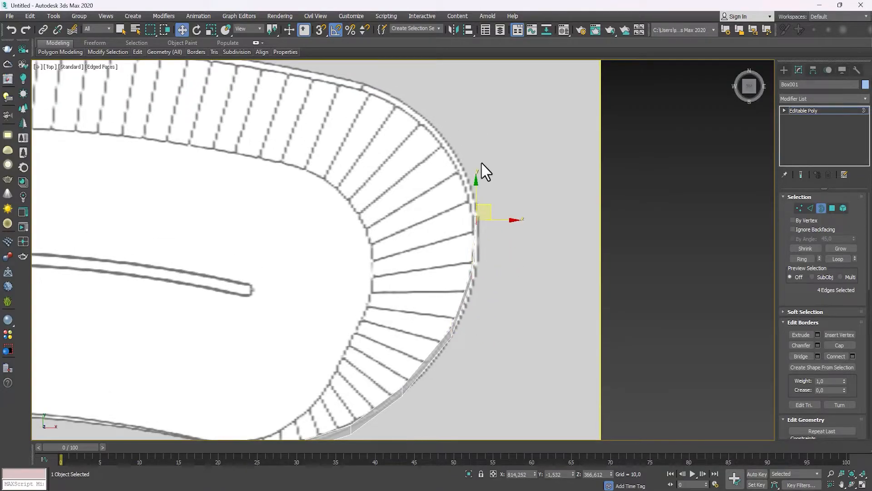
{"action": "left_click_drag", "start_coordinate": [486, 214], "coordinate": [424, 373]}
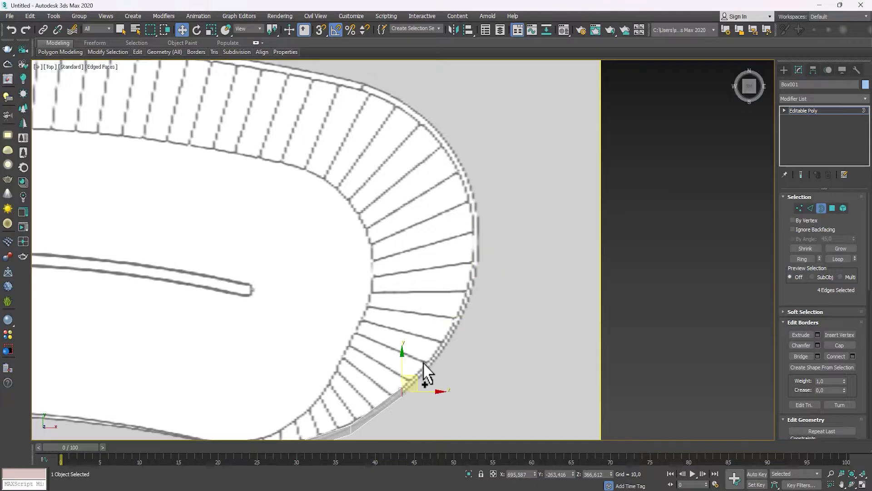
{"action": "middle_click_drag", "start_coordinate": [424, 373], "coordinate": [494, 221]}
Step: Extend the open border along the right armrest's outer curve in two segments, to about X 588, Y -331 and X 688, Y -274, rotating each end
{"action": "middle_click_drag", "start_coordinate": [450, 203], "coordinate": [393, 266]}
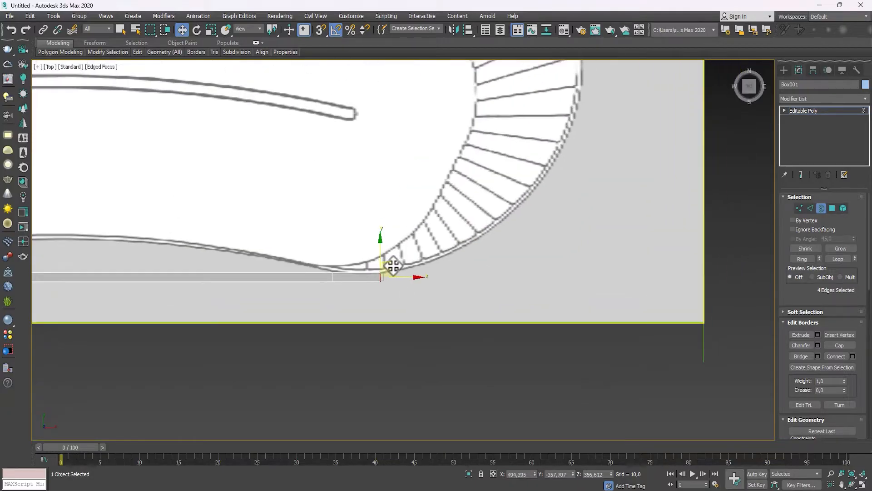
{"action": "left_click_drag", "start_coordinate": [393, 265], "coordinate": [452, 249], "text": "shift"}
{"action": "key", "text": "e"}
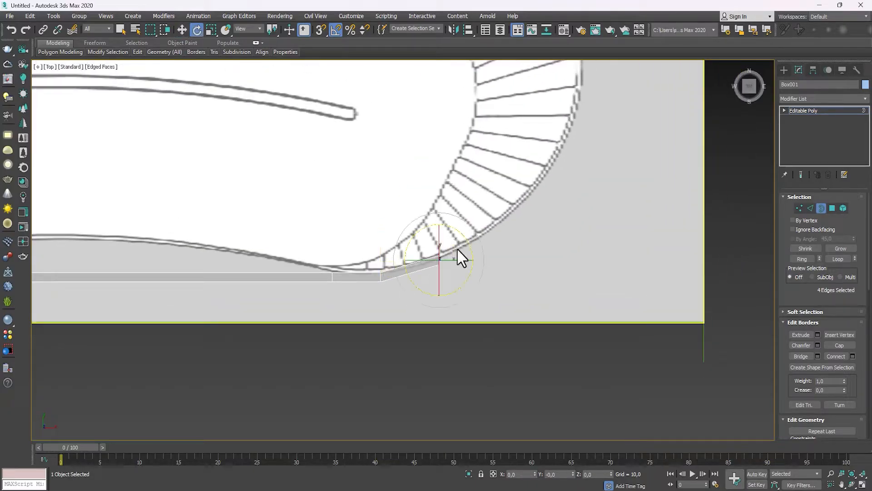
{"action": "key", "text": "w"}
{"action": "middle_click_drag", "start_coordinate": [461, 248], "coordinate": [455, 261]}
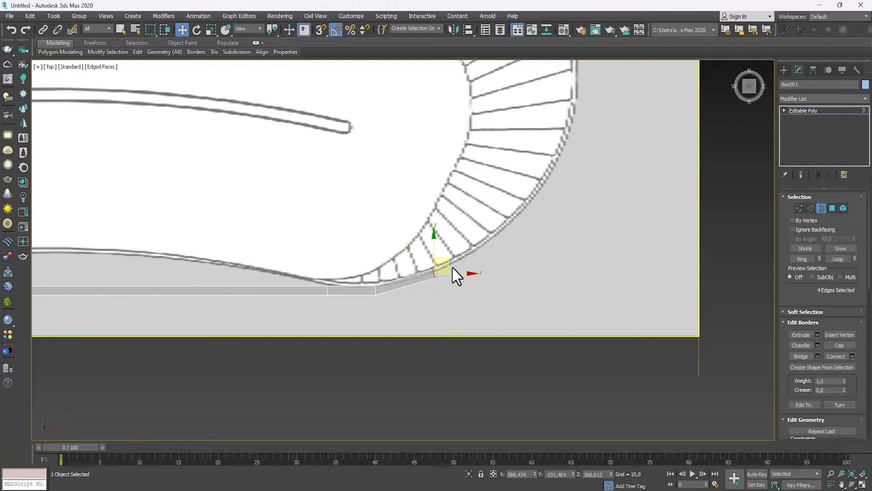
{"action": "left_click_drag", "start_coordinate": [449, 260], "coordinate": [511, 223], "text": "shift"}
{"action": "middle_click_drag", "start_coordinate": [511, 223], "coordinate": [440, 296]}
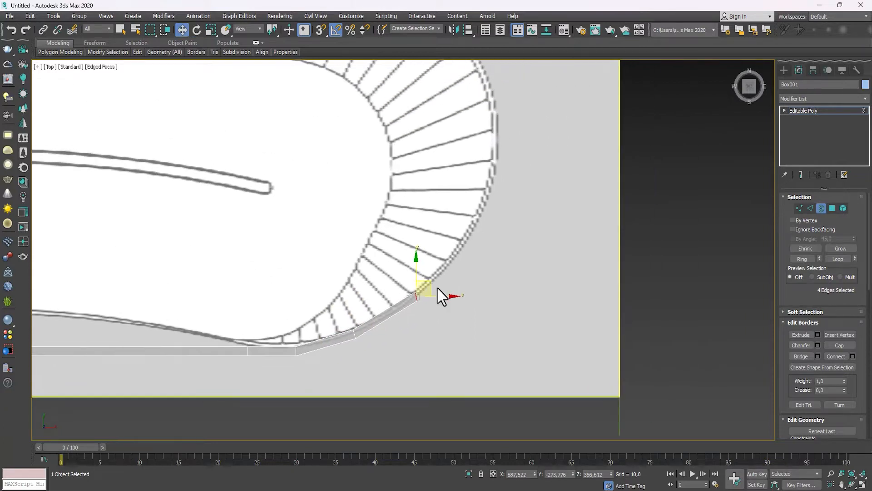
{"action": "key", "text": "e"}
Step: Add two more segments from the border, ending at about X 759, Y -194 and X 805, Y -113, rotating each end to follow the armrest
{"action": "key", "text": "w"}
{"action": "left_click_drag", "start_coordinate": [432, 286], "coordinate": [476, 234], "text": "shift"}
{"action": "middle_click_drag", "start_coordinate": [500, 241], "coordinate": [447, 309]}
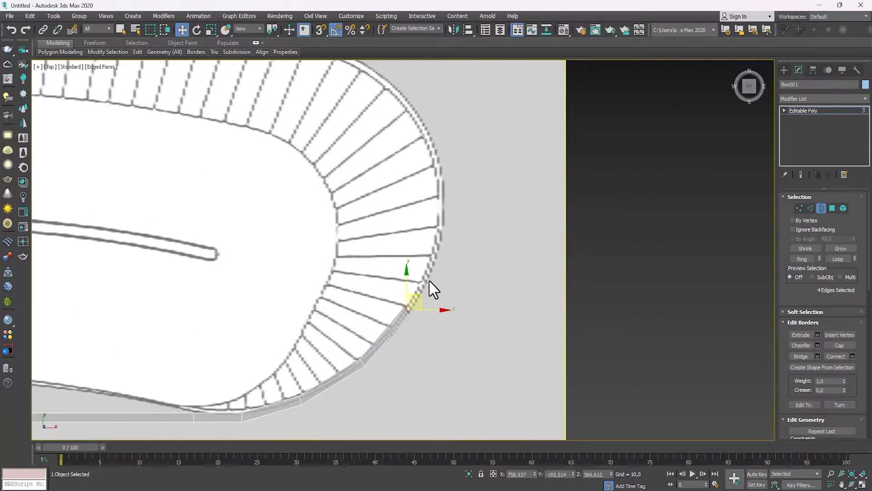
{"action": "key", "text": "e"}
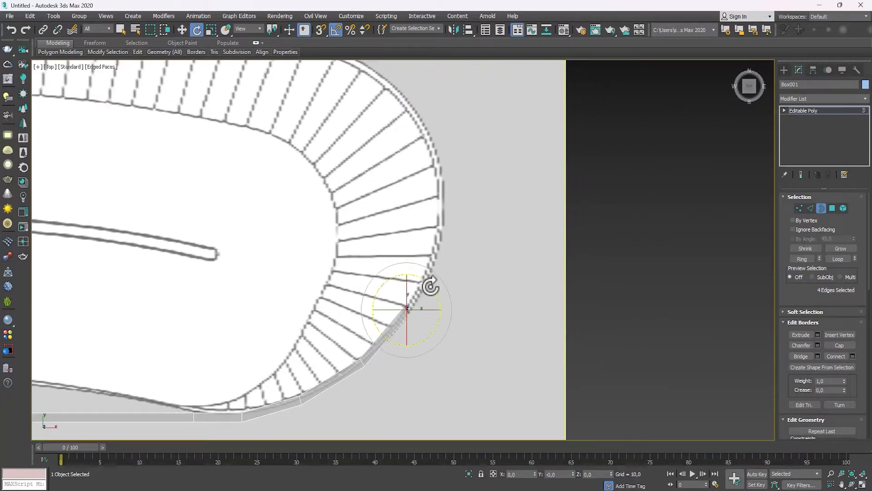
{"action": "key", "text": "w"}
{"action": "left_click_drag", "start_coordinate": [419, 293], "coordinate": [449, 246], "text": "shift"}
{"action": "key", "text": "e"}
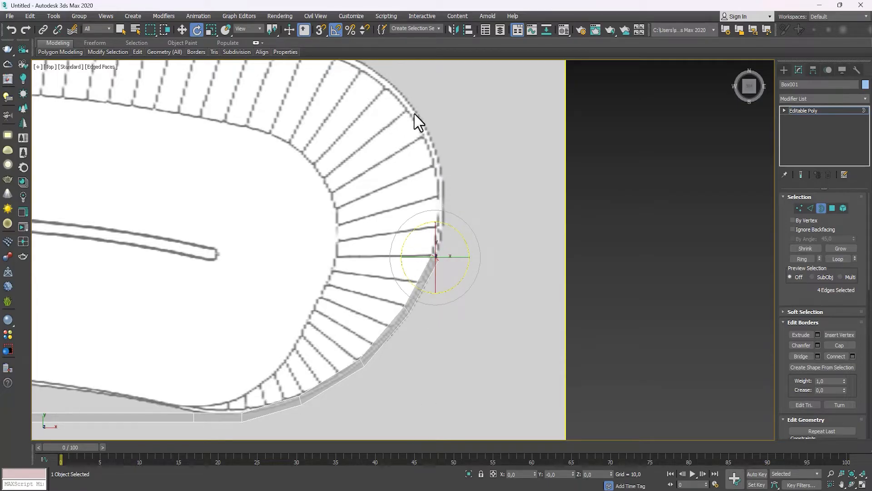
Step: Extend the border to the armrest's widest point at about X 817, Y -28, then rotate it and narrow it slightly along X
{"action": "key", "text": "w"}
{"action": "left_click_drag", "start_coordinate": [440, 244], "coordinate": [443, 167], "text": "shift"}
{"action": "key", "text": "e"}
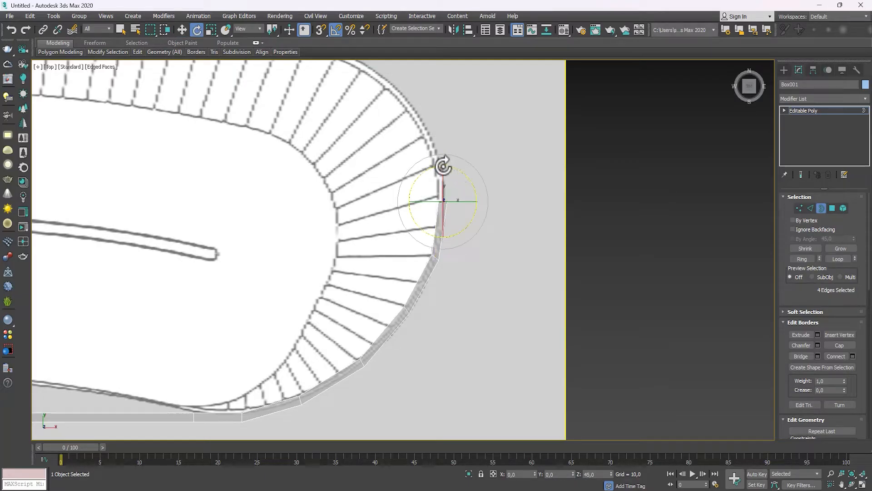
{"action": "key", "text": "r"}
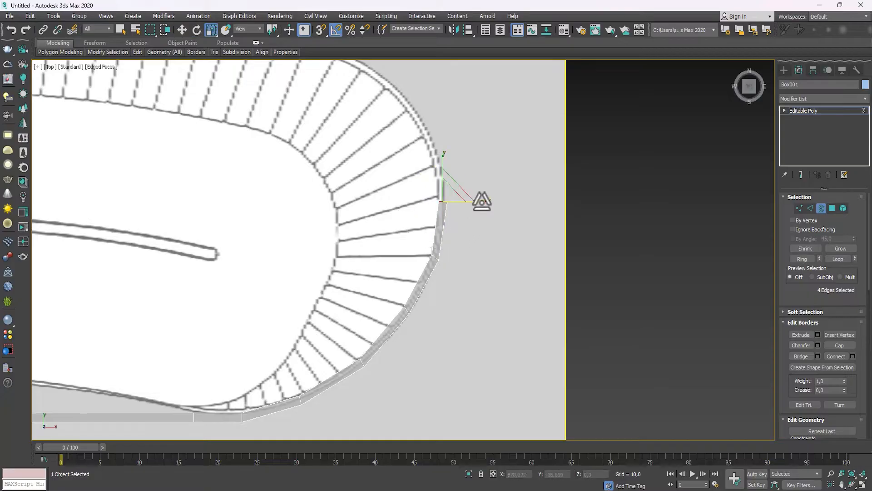
{"action": "left_click_drag", "start_coordinate": [482, 199], "coordinate": [480, 199]}
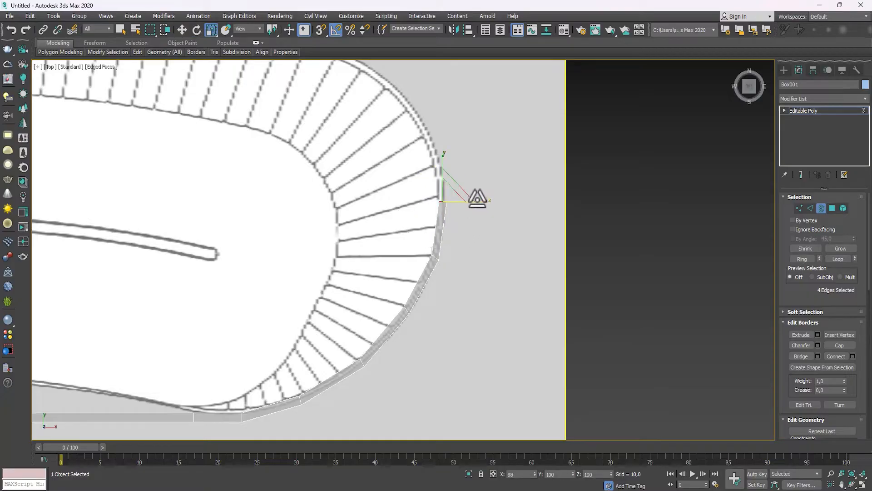
Step: In the Front view, raise the first two upper vertex pairs of the armrest onto the rim curve, the second to about Z 457
{"action": "key", "text": "f"}
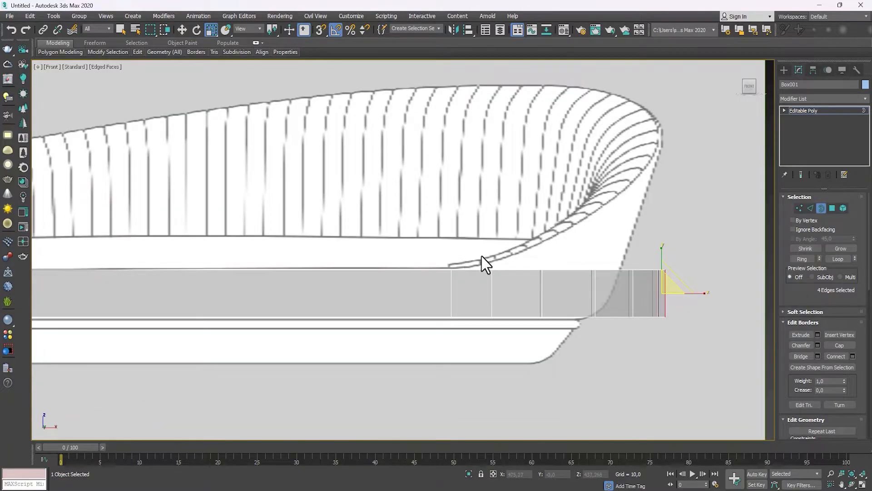
{"action": "middle_click_drag", "start_coordinate": [481, 256], "coordinate": [415, 282]}
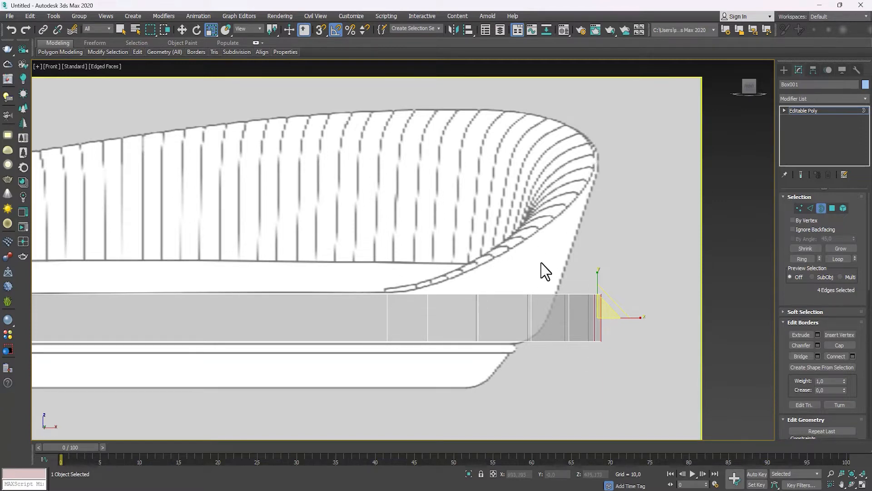
{"action": "left_click", "coordinate": [799, 208]}
{"action": "scroll", "coordinate": [439, 302], "scroll_direction": "up", "scroll_amount": 3}
{"action": "left_click_drag", "start_coordinate": [438, 271], "coordinate": [405, 307]}
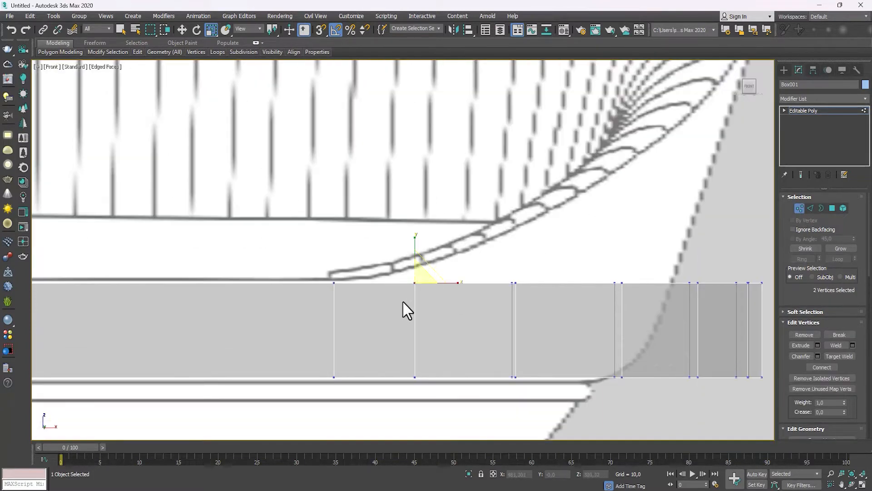
{"action": "key", "text": "w"}
{"action": "left_click_drag", "start_coordinate": [415, 255], "coordinate": [414, 238]}
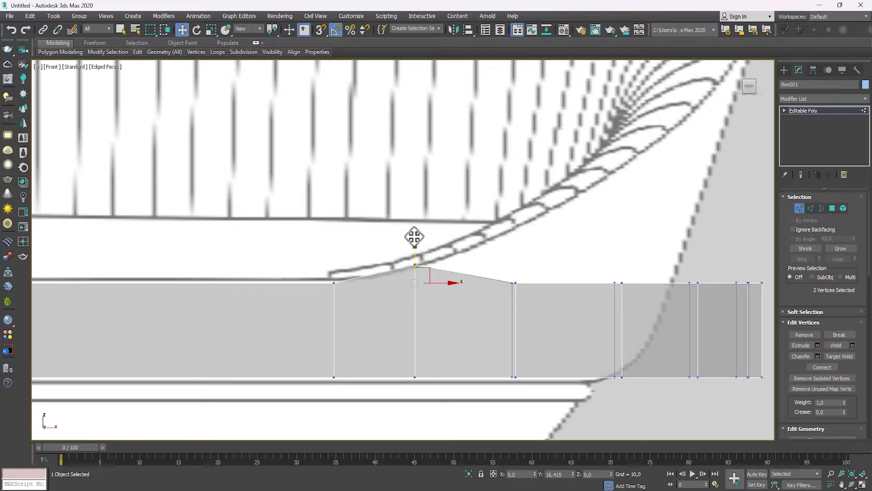
{"action": "left_click_drag", "start_coordinate": [526, 288], "coordinate": [515, 205]}
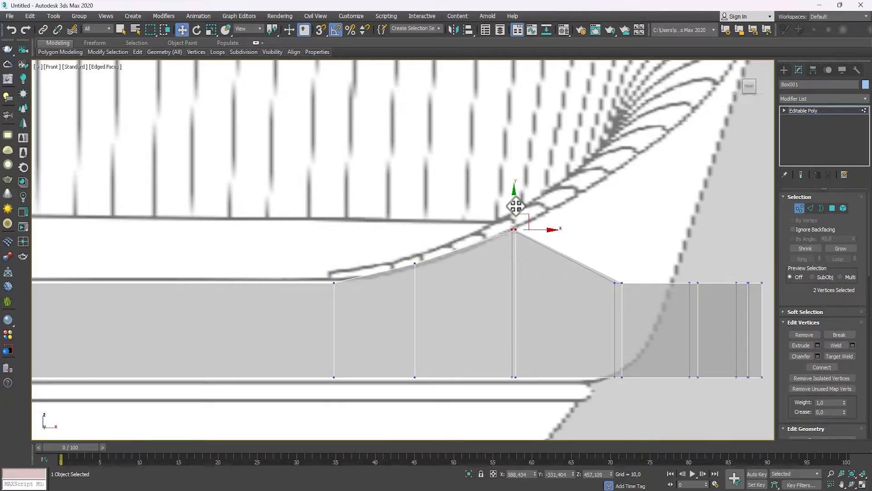
Step: Raise the third and fourth upper vertex pairs onto the armrest's rim curve, to about Z 514 and Z 566
{"action": "middle_click_drag", "start_coordinate": [637, 255], "coordinate": [483, 297]}
{"action": "left_click_drag", "start_coordinate": [475, 332], "coordinate": [462, 180]}
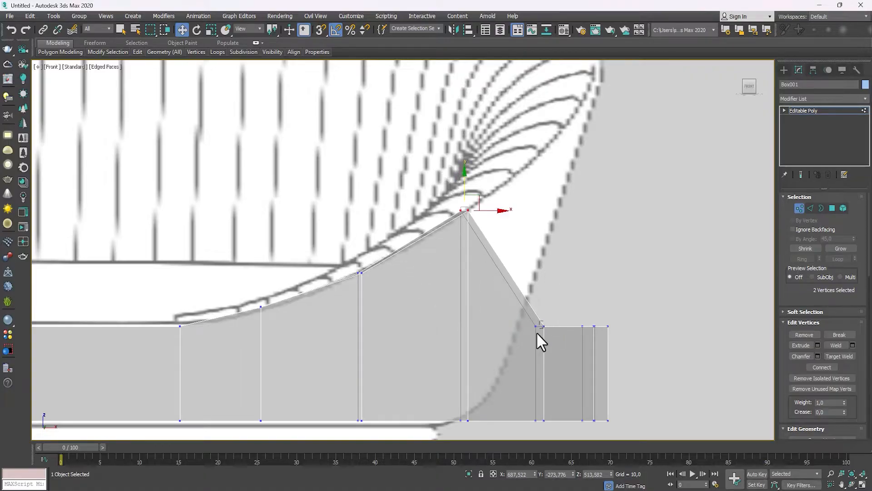
{"action": "left_click_drag", "start_coordinate": [537, 332], "coordinate": [506, 140]}
Step: Select the upper vertex pair just before the open end and raise it to about Z 618 in the Front view
{"action": "middle_click_drag", "start_coordinate": [666, 388], "coordinate": [614, 293], "text": "alt"}
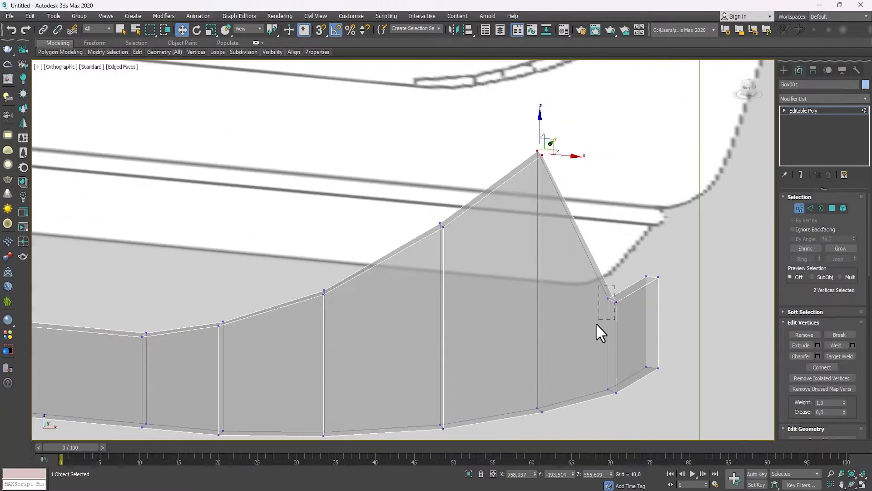
{"action": "key", "text": "f"}
{"action": "scroll", "coordinate": [561, 366], "scroll_direction": "up", "scroll_amount": 3}
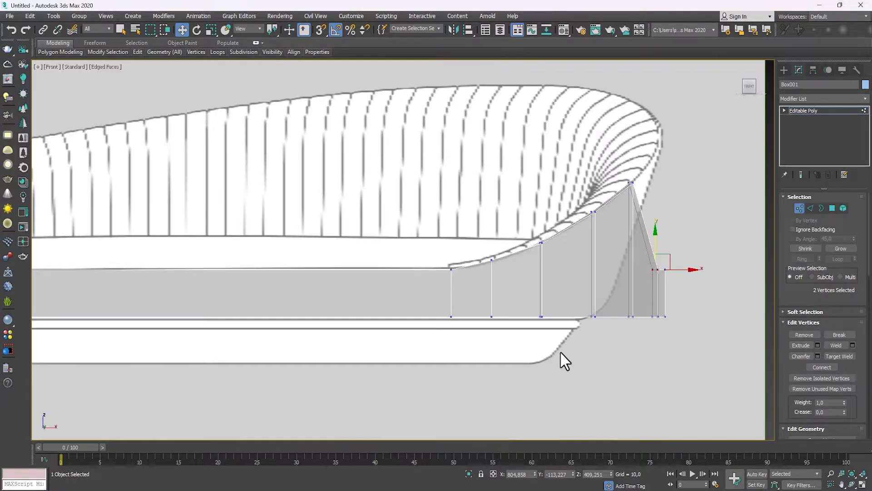
{"action": "key", "text": "shift+f"}
{"action": "left_click_drag", "start_coordinate": [564, 302], "coordinate": [562, 181]}
{"action": "scroll", "coordinate": [572, 322], "scroll_direction": "up", "scroll_amount": 3}
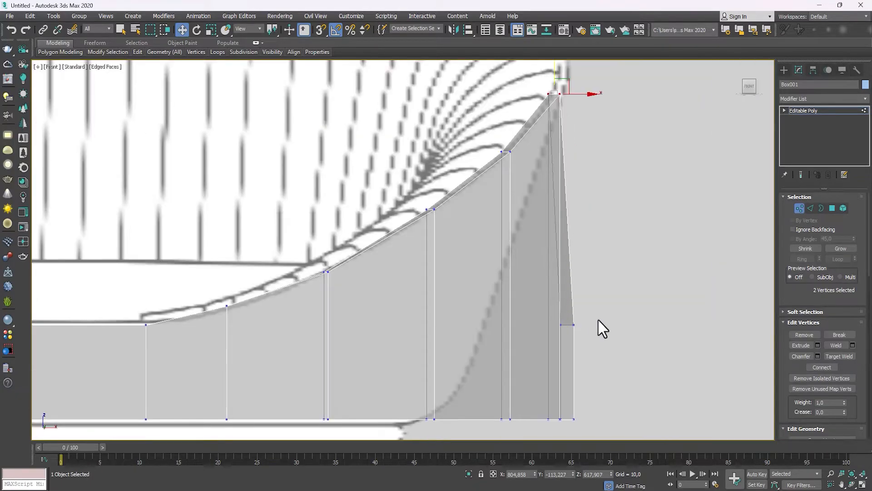
Step: Raise the upper vertex pair at the open end to about Z 660, meeting the armrest's outer outline in the Front view
{"action": "left_click_drag", "start_coordinate": [599, 319], "coordinate": [554, 342]}
{"action": "scroll", "coordinate": [566, 337], "scroll_direction": "down", "scroll_amount": 3}
{"action": "middle_click_drag", "start_coordinate": [566, 337], "coordinate": [554, 371]}
{"action": "left_click_drag", "start_coordinate": [554, 335], "coordinate": [547, 198]}
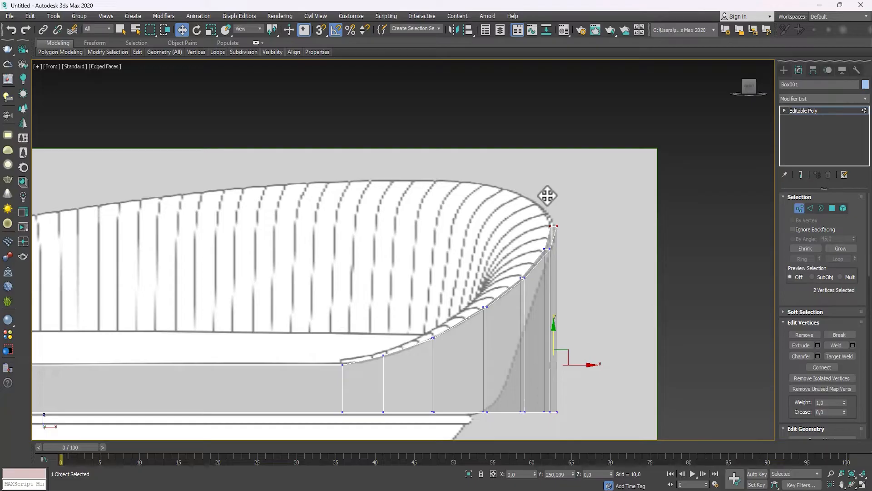
{"action": "left_click_drag", "start_coordinate": [547, 195], "coordinate": [547, 196]}
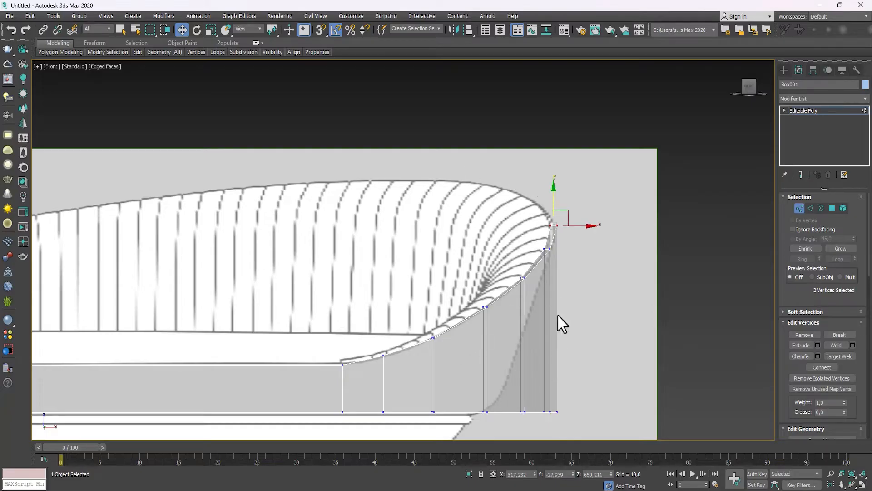
Step: Compare the raised armrest vertices with the reference outline in the Front and Left views
{"action": "scroll", "coordinate": [558, 316], "scroll_direction": "up", "scroll_amount": 4}
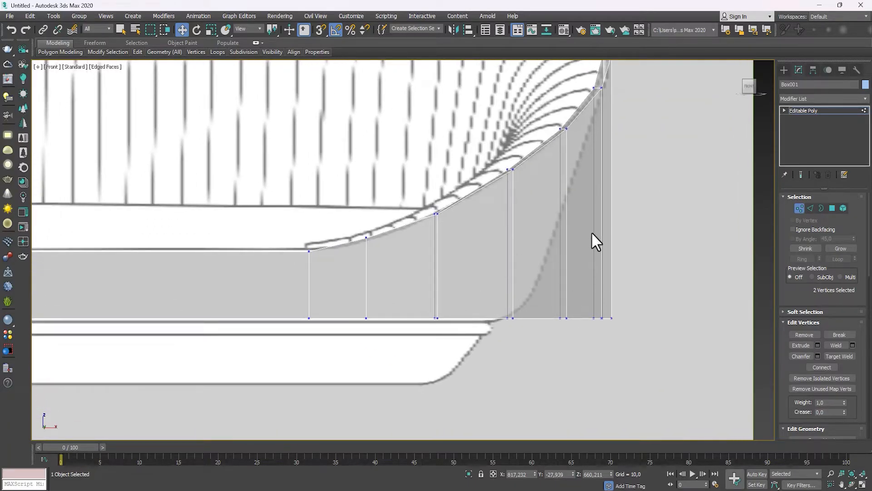
{"action": "scroll", "coordinate": [536, 237], "scroll_direction": "down", "scroll_amount": 4}
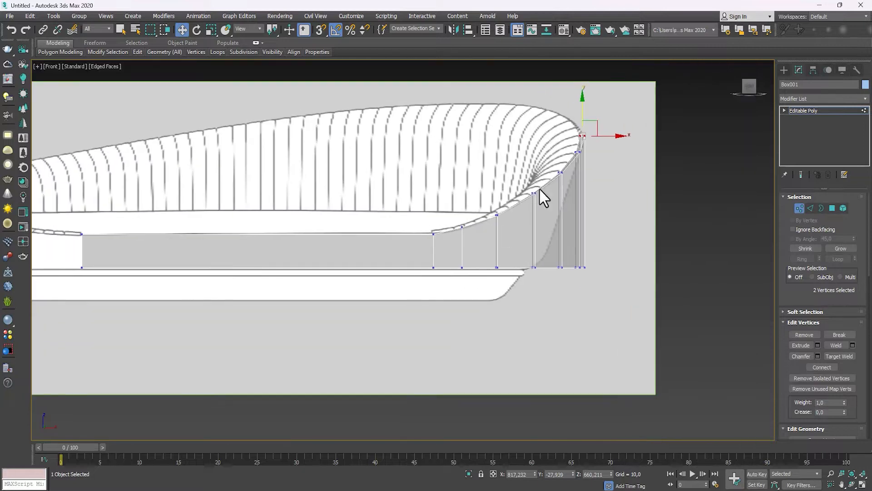
{"action": "middle_click_drag", "start_coordinate": [560, 153], "coordinate": [635, 200]}
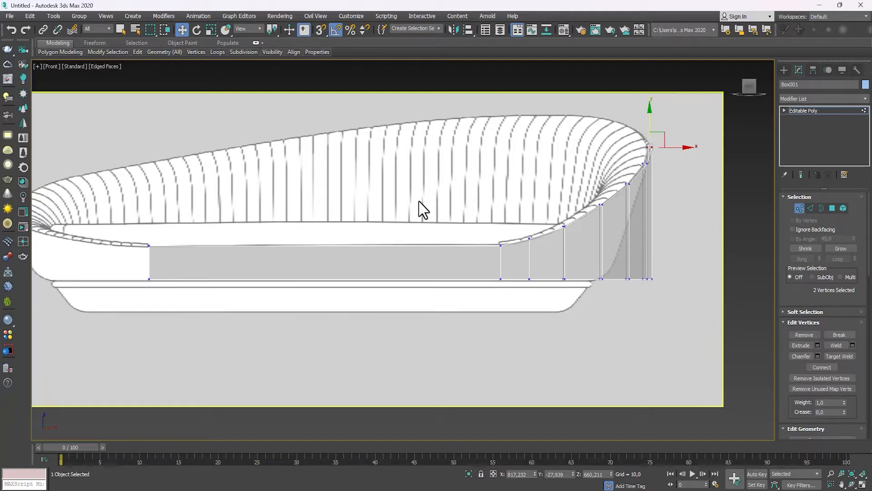
{"action": "key", "text": "l"}
{"action": "scroll", "coordinate": [489, 236], "scroll_direction": "up", "scroll_amount": 5}
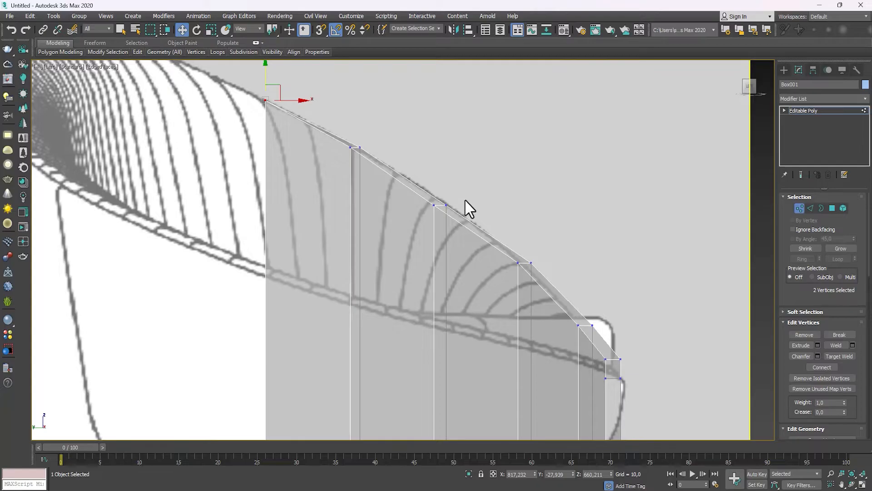
Step: Select the third upper vertex pair on the right armrest's rim and lower it to about Z 510 in the Left view
{"action": "left_click_drag", "start_coordinate": [465, 200], "coordinate": [423, 216]}
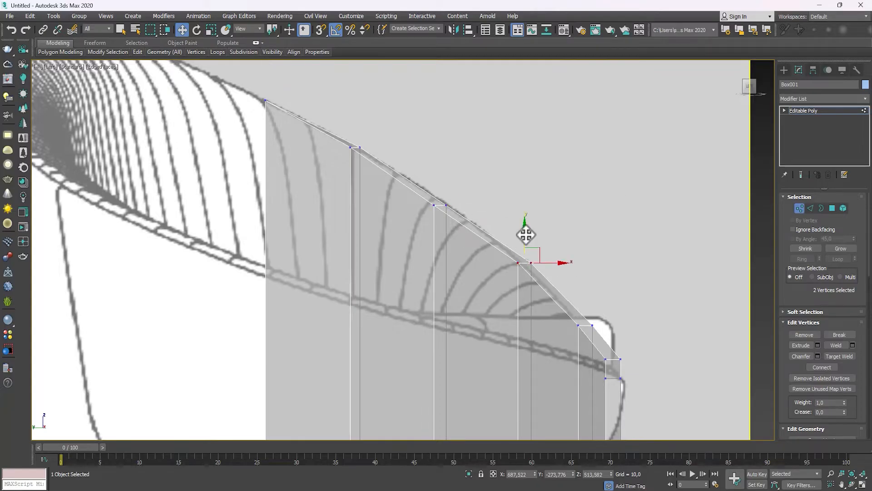
{"action": "left_click_drag", "start_coordinate": [525, 235], "coordinate": [526, 239]}
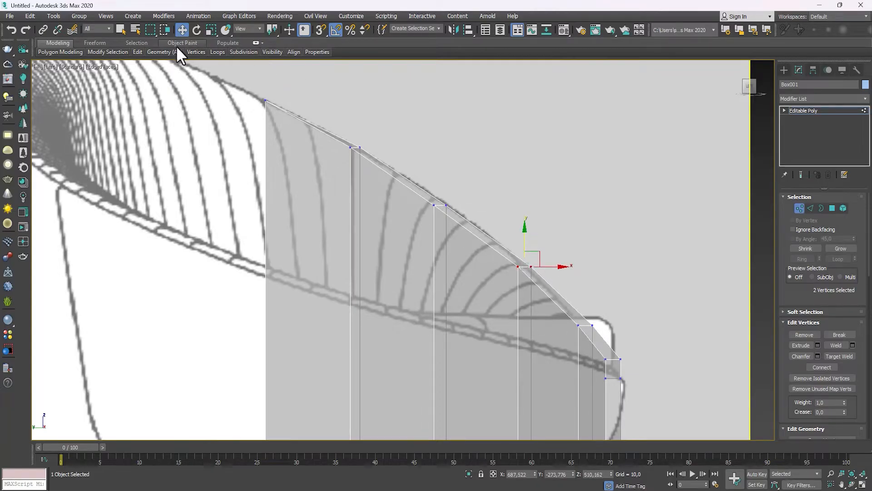
{"action": "scroll", "coordinate": [361, 132], "scroll_direction": "down", "scroll_amount": 8}
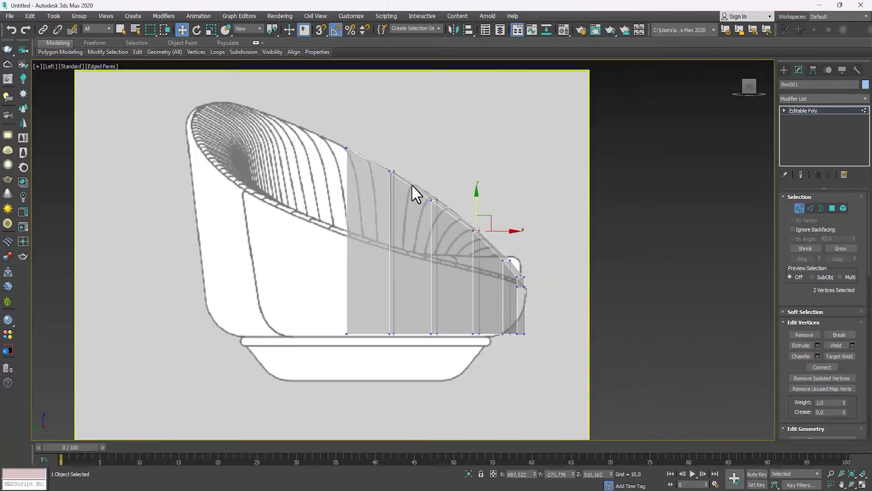
Step: Extrude the wall's open border one segment along the right armrest outline in the Top view and rotate its end about 10° to follow the curve
{"action": "key", "text": "f"}
{"action": "middle_click_drag", "start_coordinate": [476, 158], "coordinate": [450, 207]}
{"action": "key", "text": "t"}
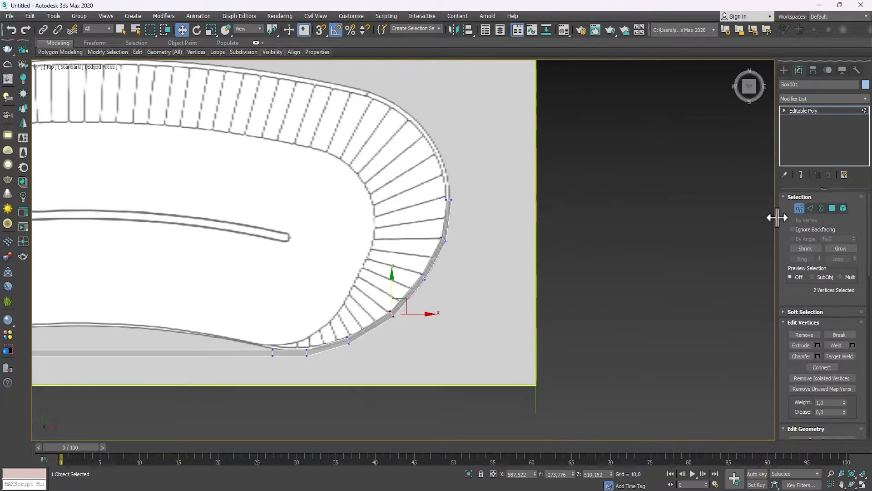
{"action": "left_click", "coordinate": [800, 208]}
{"action": "middle_click_drag", "start_coordinate": [423, 144], "coordinate": [433, 179]}
{"action": "scroll", "coordinate": [454, 235], "scroll_direction": "up", "scroll_amount": 3}
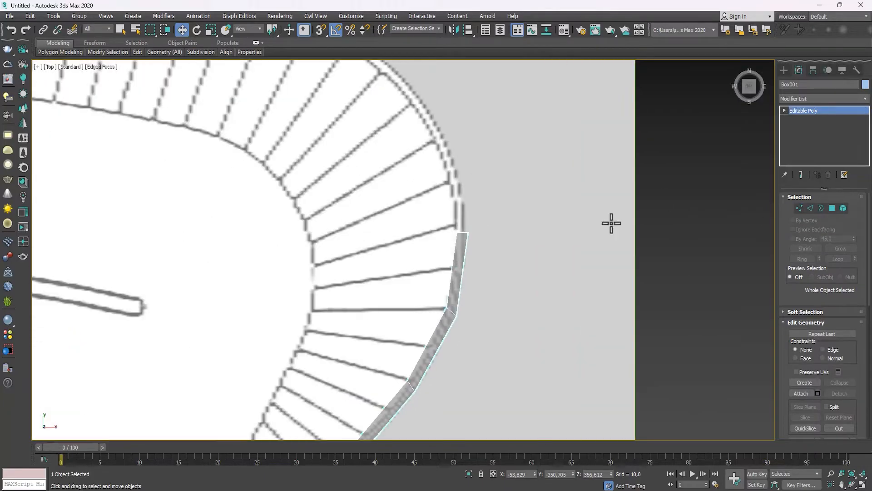
{"action": "left_click", "coordinate": [820, 211]}
{"action": "scroll", "coordinate": [489, 216], "scroll_direction": "down", "scroll_amount": 2}
{"action": "middle_click_drag", "start_coordinate": [486, 213], "coordinate": [492, 231]}
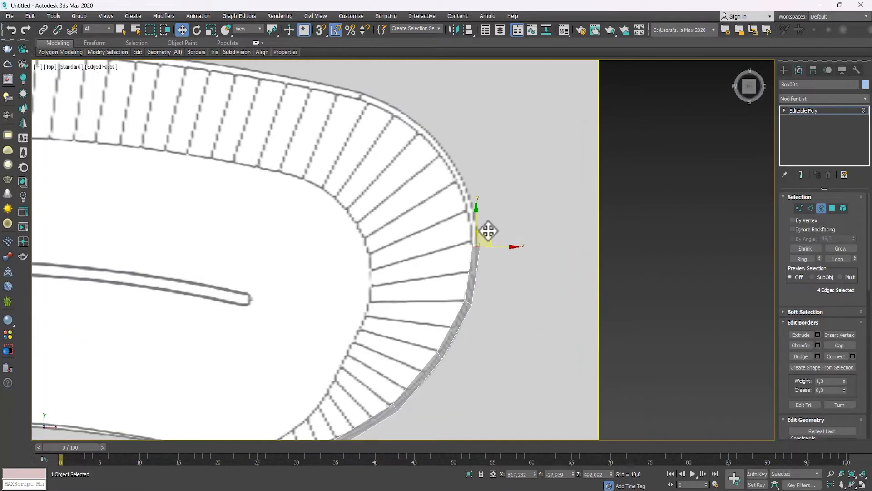
{"action": "left_click_drag", "start_coordinate": [489, 232], "coordinate": [476, 169], "text": "shift"}
{"action": "middle_click_drag", "start_coordinate": [475, 167], "coordinate": [461, 219]}
{"action": "key", "text": "e"}
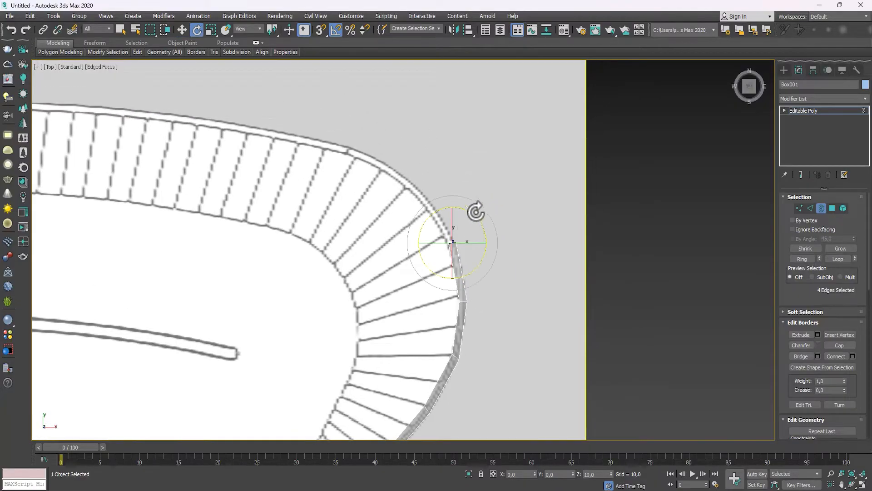
Step: Continue extruding and rotating the open border around the rear-right corner of the outline, ending at about X 633, Y 202
{"action": "key", "text": "w"}
{"action": "left_click_drag", "start_coordinate": [463, 228], "coordinate": [384, 142], "text": "shift"}
{"action": "middle_click_drag", "start_coordinate": [390, 152], "coordinate": [460, 209]}
{"action": "key", "text": "e"}
{"action": "key", "text": "w"}
{"action": "left_click_drag", "start_coordinate": [452, 222], "coordinate": [466, 231]}
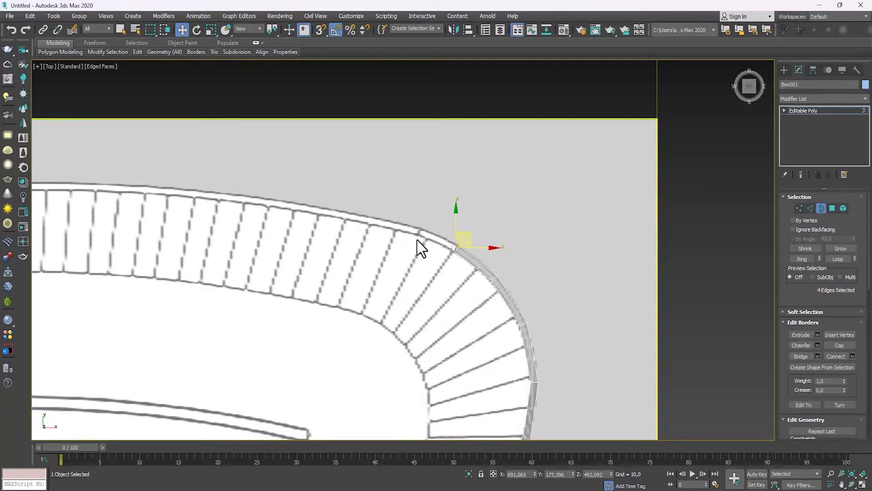
{"action": "scroll", "coordinate": [417, 240], "scroll_direction": "up", "scroll_amount": 2}
{"action": "left_click_drag", "start_coordinate": [479, 239], "coordinate": [425, 217]}
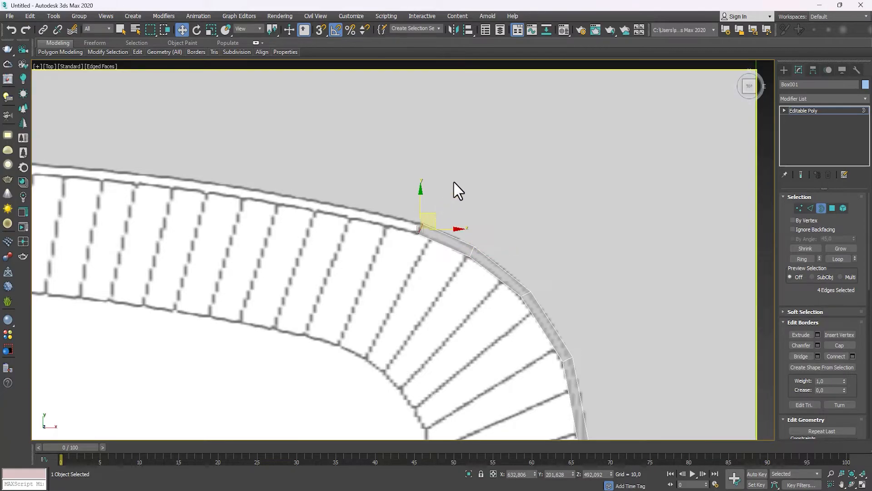
{"action": "scroll", "coordinate": [456, 190], "scroll_direction": "down", "scroll_amount": 2}
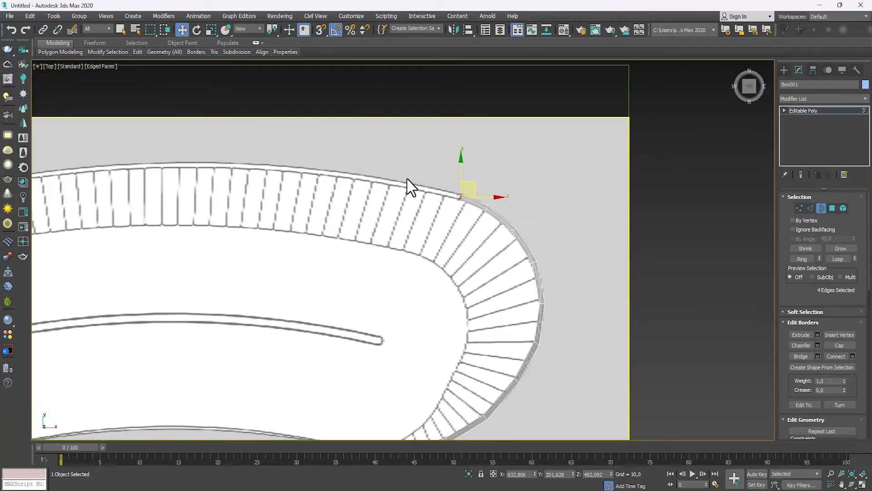
Step: Extrude the open border two segments along the right half of the backrest outline, to about X 309, Y 256
{"action": "middle_click_drag", "start_coordinate": [411, 186], "coordinate": [486, 209]}
{"action": "scroll", "coordinate": [498, 187], "scroll_direction": "down", "scroll_amount": 1}
{"action": "scroll", "coordinate": [553, 206], "scroll_direction": "up", "scroll_amount": 2}
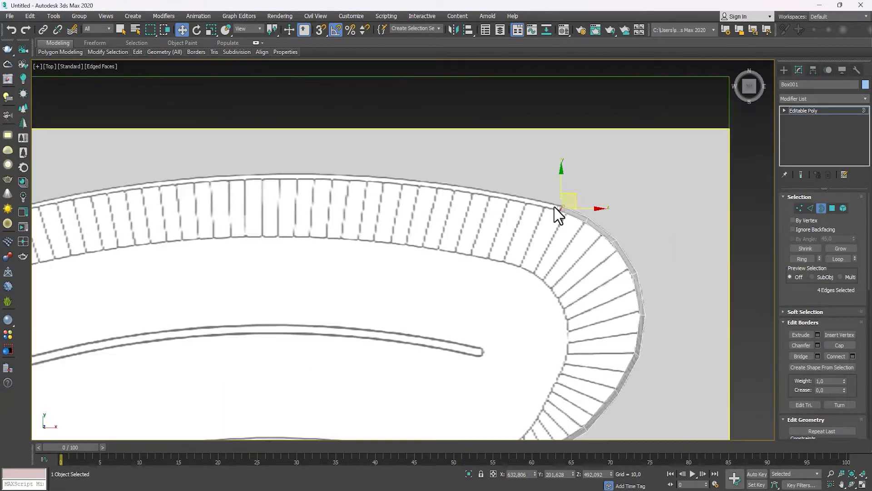
{"action": "left_click_drag", "start_coordinate": [579, 195], "coordinate": [479, 175], "text": "shift"}
{"action": "middle_click_drag", "start_coordinate": [384, 165], "coordinate": [509, 190]}
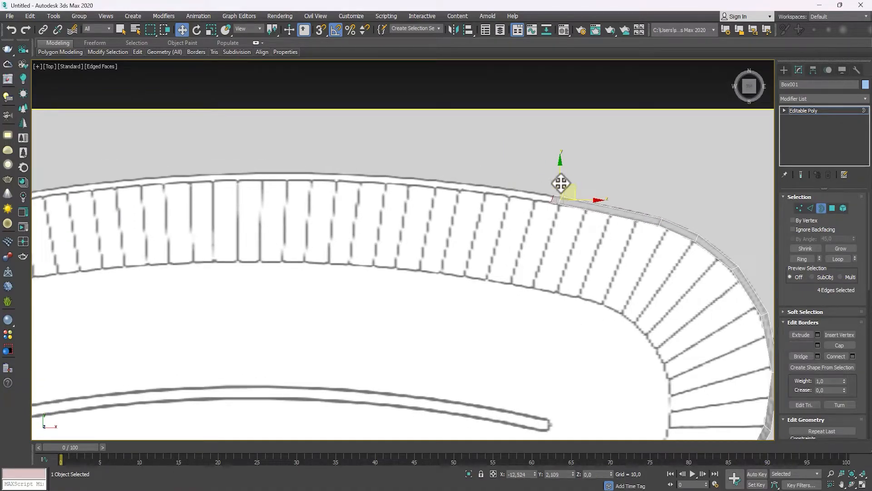
{"action": "left_click_drag", "start_coordinate": [563, 189], "coordinate": [471, 179], "text": "shift"}
{"action": "middle_click_drag", "start_coordinate": [471, 179], "coordinate": [532, 187]}
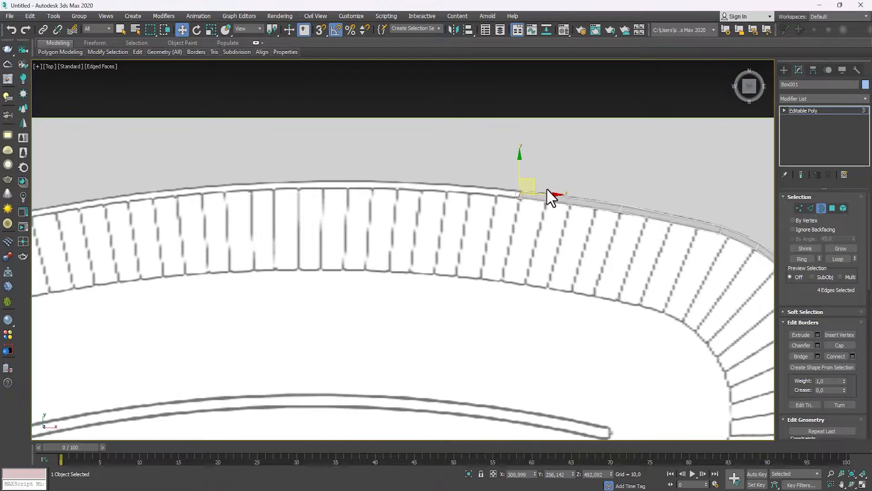
Step: Extrude the open border three segments across the middle of the backrest outline, to about X -400, Y 241
{"action": "left_click_drag", "start_coordinate": [530, 181], "coordinate": [386, 168], "text": "shift"}
{"action": "middle_click_drag", "start_coordinate": [386, 168], "coordinate": [508, 200]}
{"action": "left_click_drag", "start_coordinate": [515, 189], "coordinate": [366, 196], "text": "shift"}
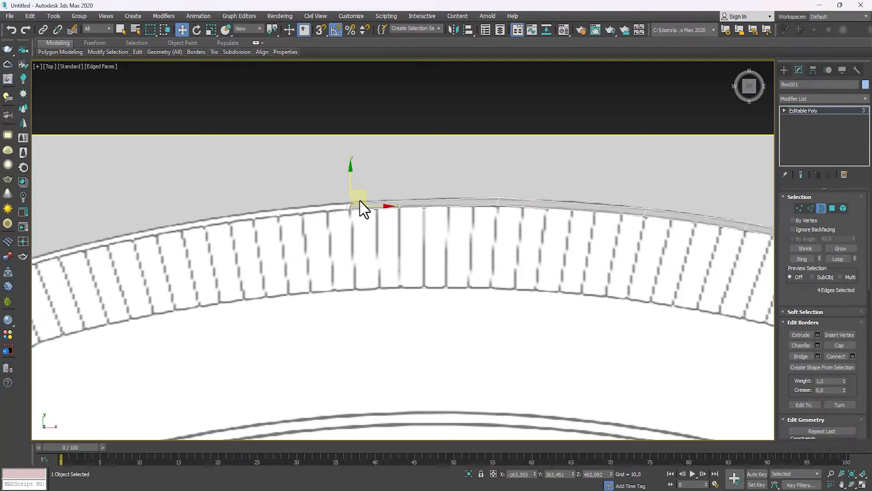
{"action": "key", "text": "e"}
{"action": "key", "text": "w"}
{"action": "left_click_drag", "start_coordinate": [366, 196], "coordinate": [218, 211], "text": "shift"}
{"action": "middle_click_drag", "start_coordinate": [233, 211], "coordinate": [421, 198]}
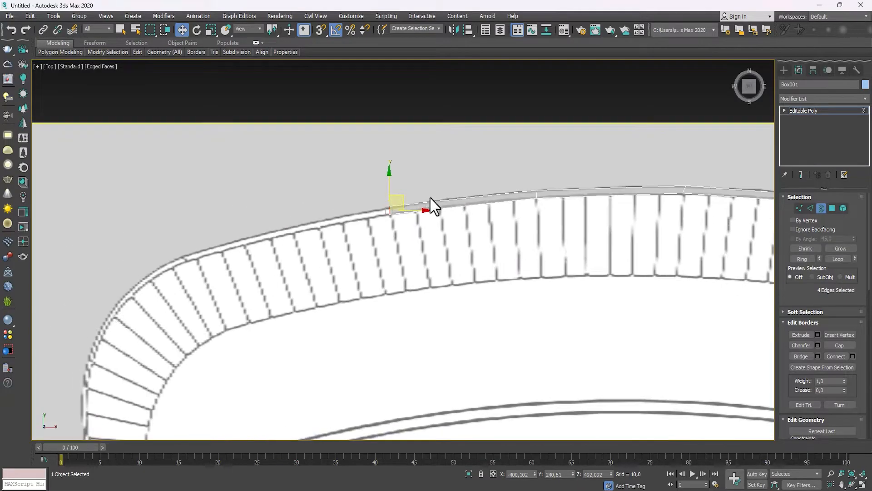
Step: Align the open border with the backrest curve and extrude two segments toward the rear-left corner, to about X -728, Y 166
{"action": "key", "text": "e"}
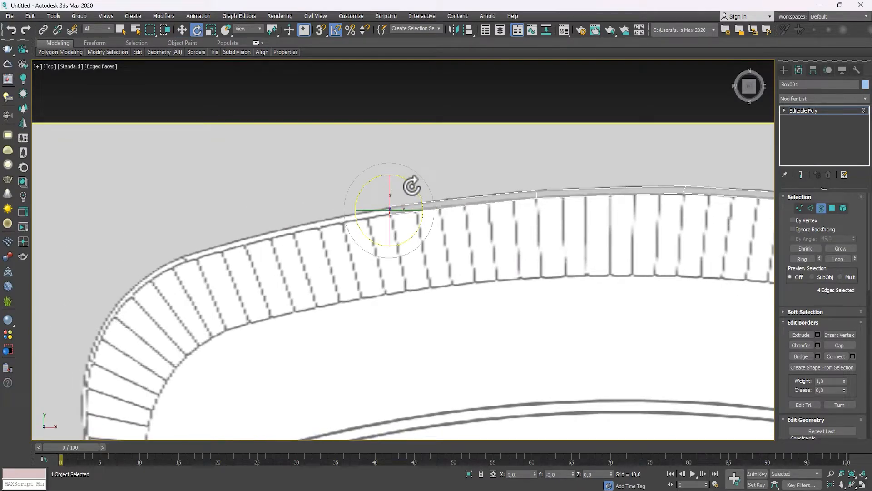
{"action": "key", "text": "w"}
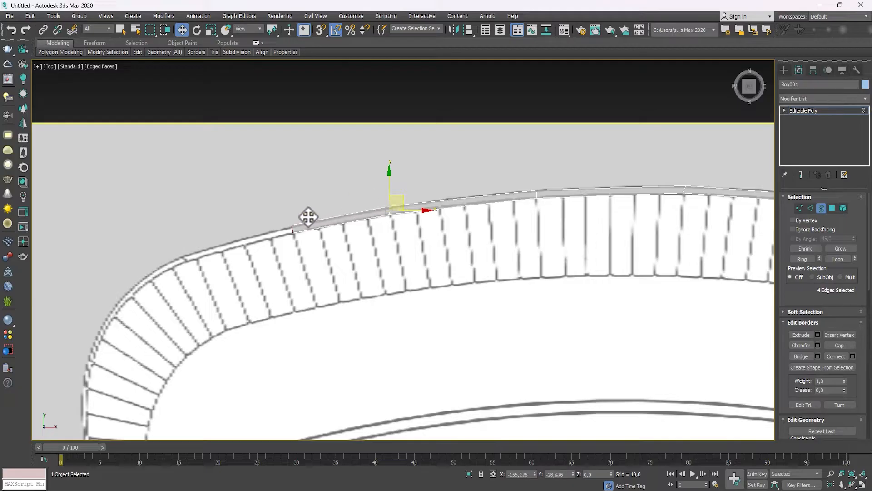
{"action": "left_click_drag", "start_coordinate": [308, 217], "coordinate": [198, 245], "text": "shift"}
{"action": "scroll", "coordinate": [302, 166], "scroll_direction": "down", "scroll_amount": 3}
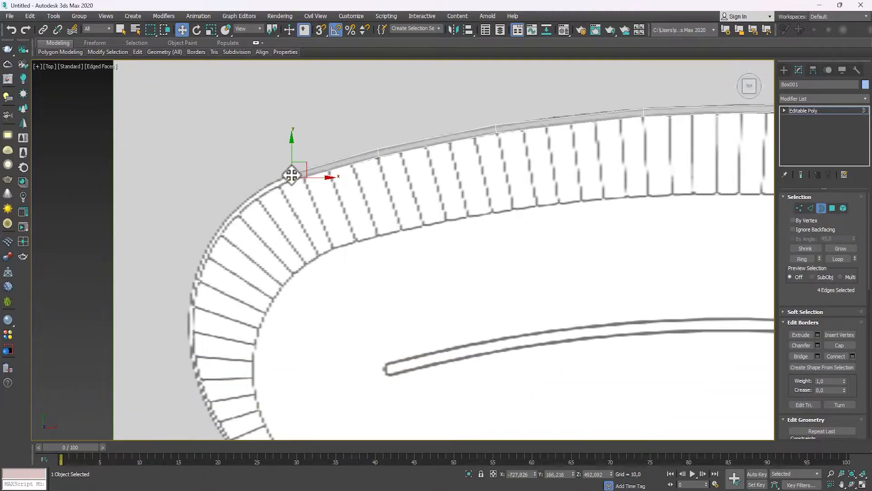
{"action": "scroll", "coordinate": [292, 172], "scroll_direction": "down", "scroll_amount": 3}
{"action": "middle_click_drag", "start_coordinate": [333, 212], "coordinate": [317, 173]}
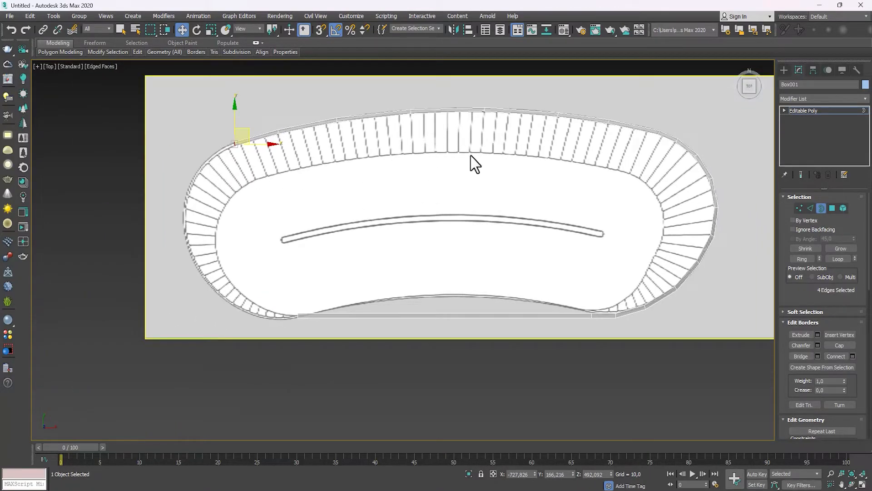
Step: Extrude two short segments into the rear-left corner, rotating the border after each to follow the outline, the first by about 20°
{"action": "scroll", "coordinate": [218, 157], "scroll_direction": "up", "scroll_amount": 5}
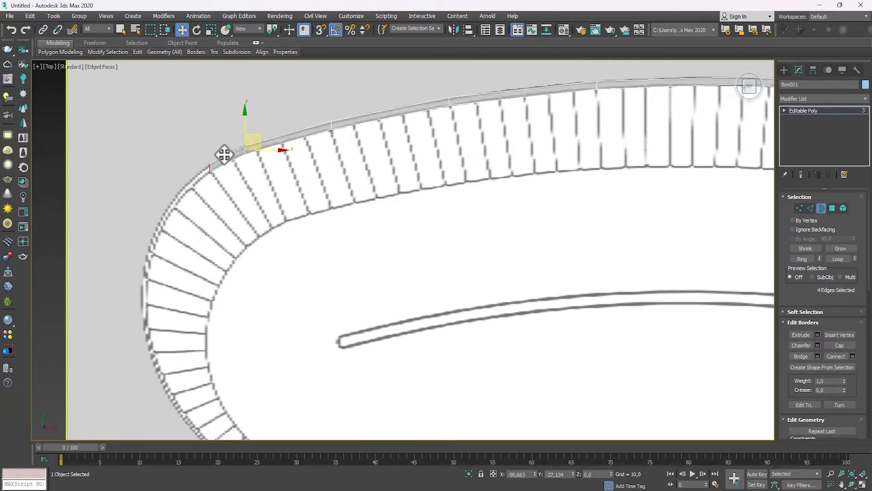
{"action": "key", "text": "e"}
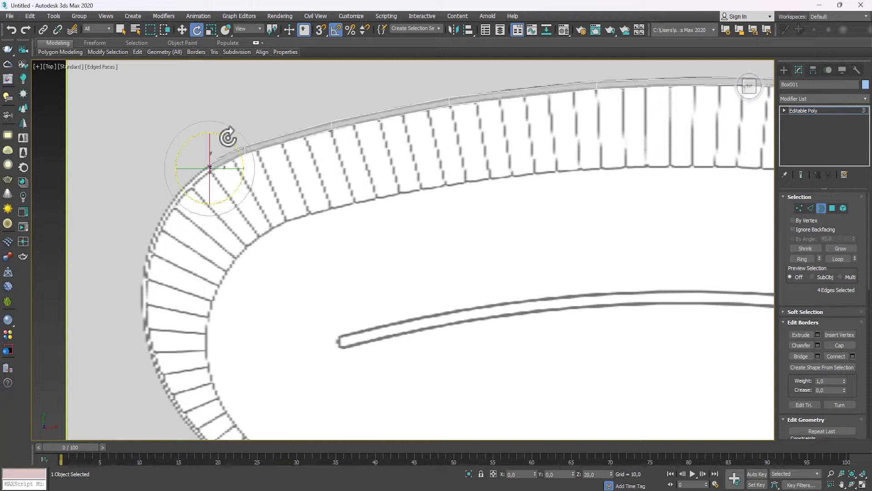
{"action": "key", "text": "w"}
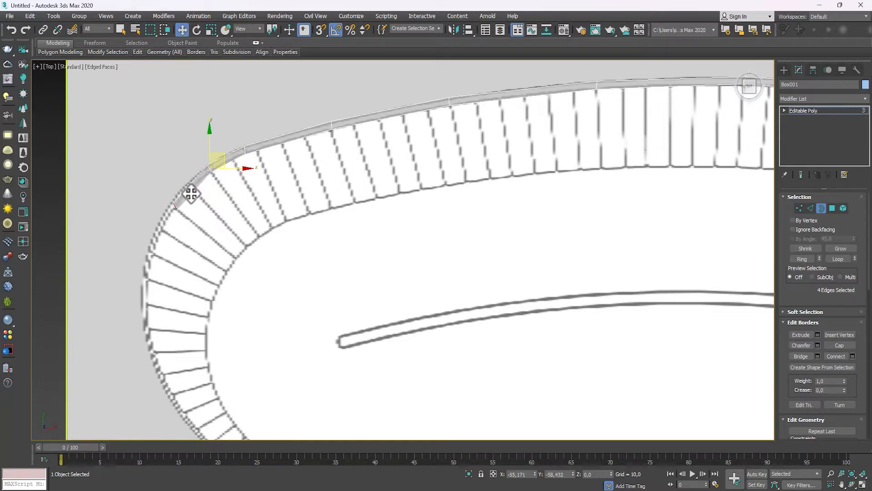
{"action": "key", "text": "e"}
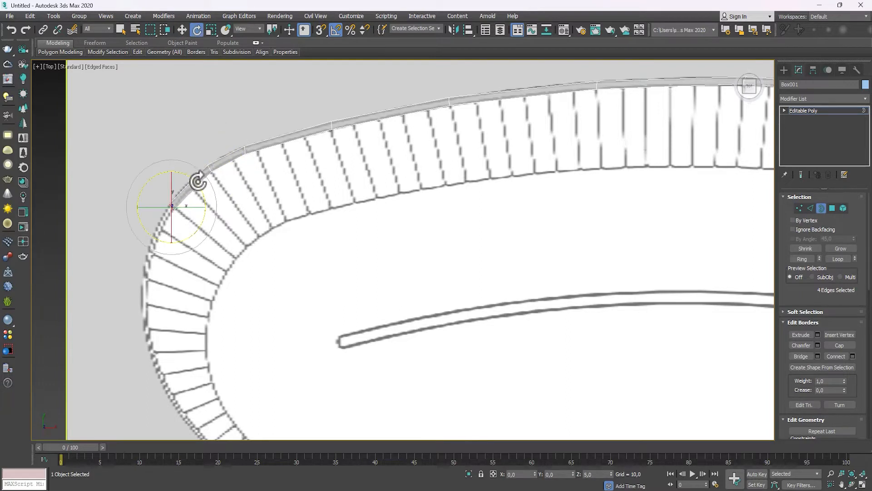
{"action": "left_click_drag", "start_coordinate": [199, 182], "coordinate": [190, 174]}
{"action": "key", "text": "w"}
Step: Extrude two more segments onto the left armrest's outer side, rotating the border after each to stay perpendicular to the outline
{"action": "middle_click_drag", "start_coordinate": [219, 182], "coordinate": [262, 138]}
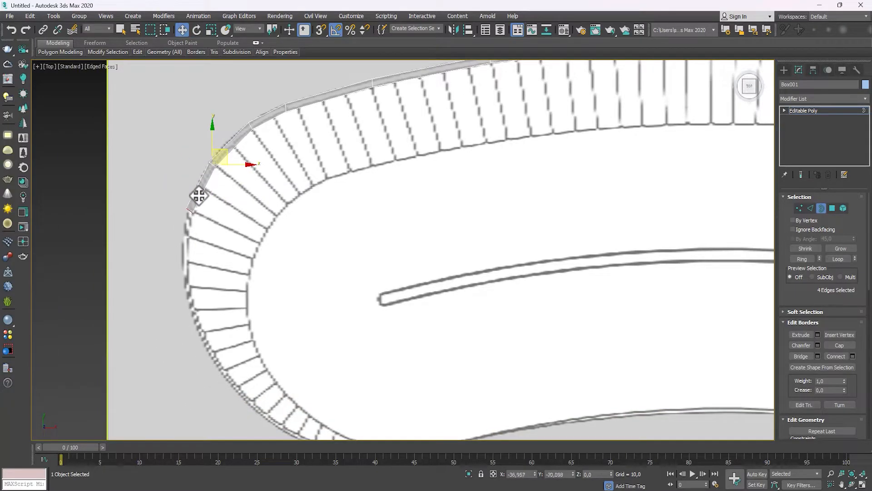
{"action": "key", "text": "e"}
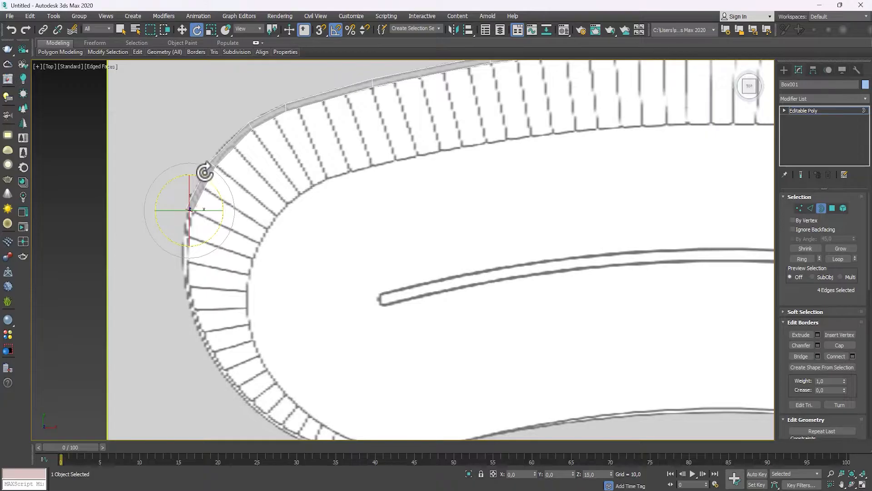
{"action": "key", "text": "w"}
{"action": "middle_click_drag", "start_coordinate": [207, 200], "coordinate": [235, 153]}
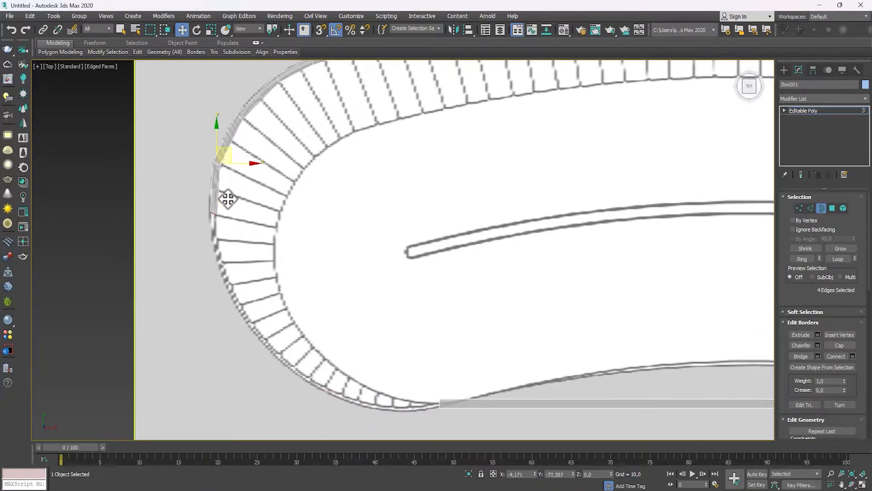
{"action": "left_click", "coordinate": [225, 200]}
{"action": "key", "text": "e"}
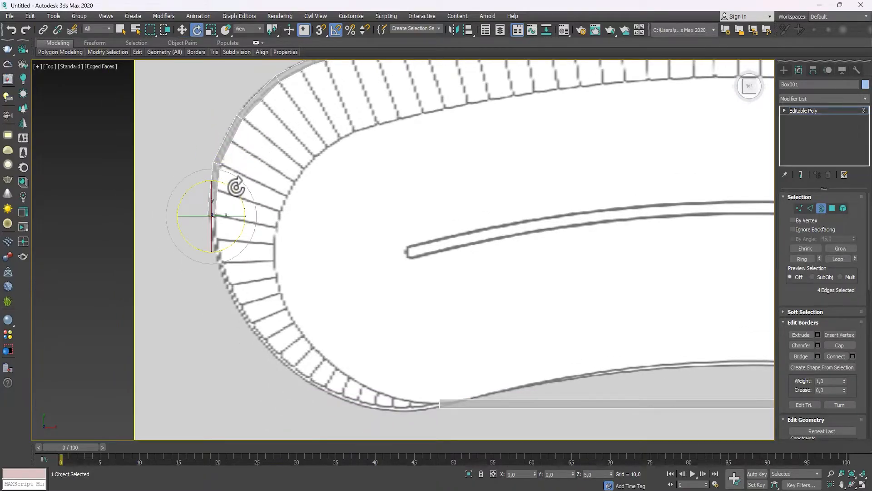
{"action": "key", "text": "w"}
Step: Extrude two angled segments along the left armrest's outer curve, ending at about X -827, Y -235
{"action": "middle_click_drag", "start_coordinate": [232, 180], "coordinate": [244, 162]}
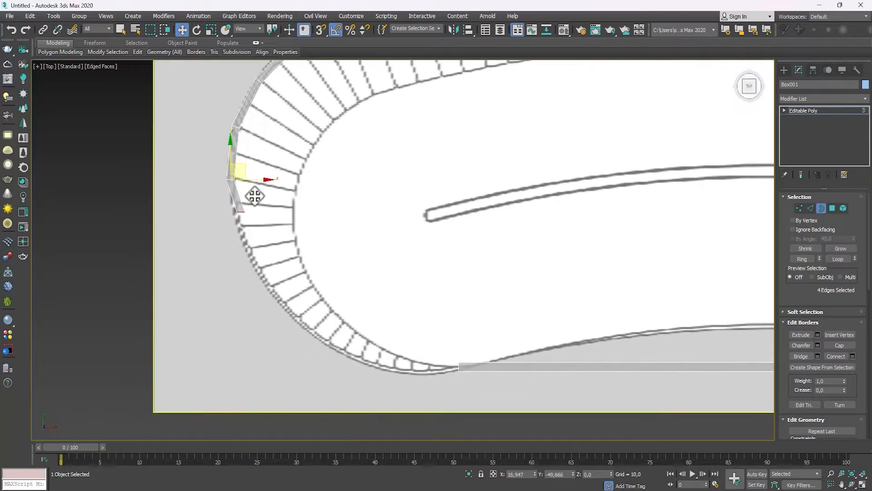
{"action": "key", "text": "e"}
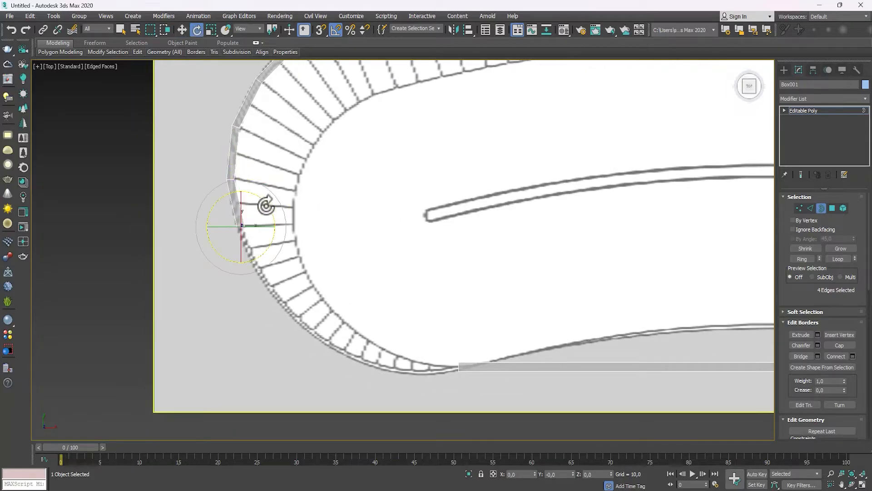
{"action": "key", "text": "w"}
{"action": "left_click_drag", "start_coordinate": [257, 214], "coordinate": [287, 274], "text": "shift"}
{"action": "middle_click_drag", "start_coordinate": [293, 271], "coordinate": [279, 203]}
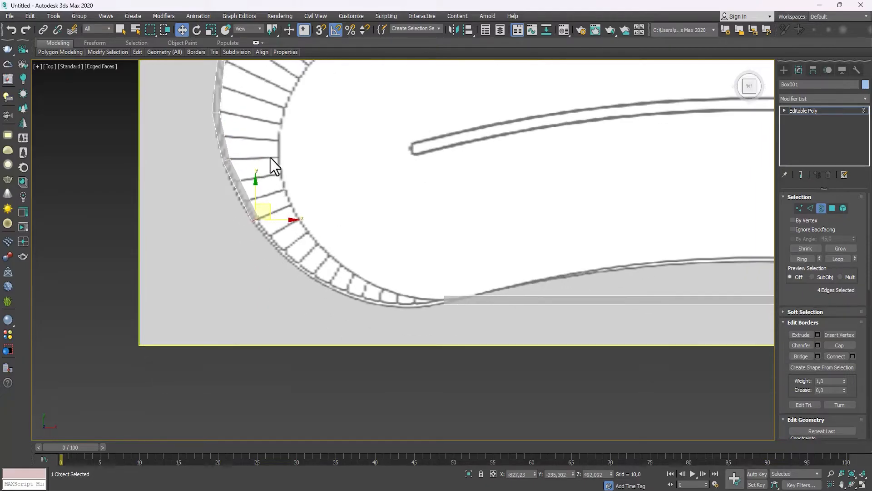
{"action": "middle_click_drag", "start_coordinate": [270, 157], "coordinate": [292, 202]}
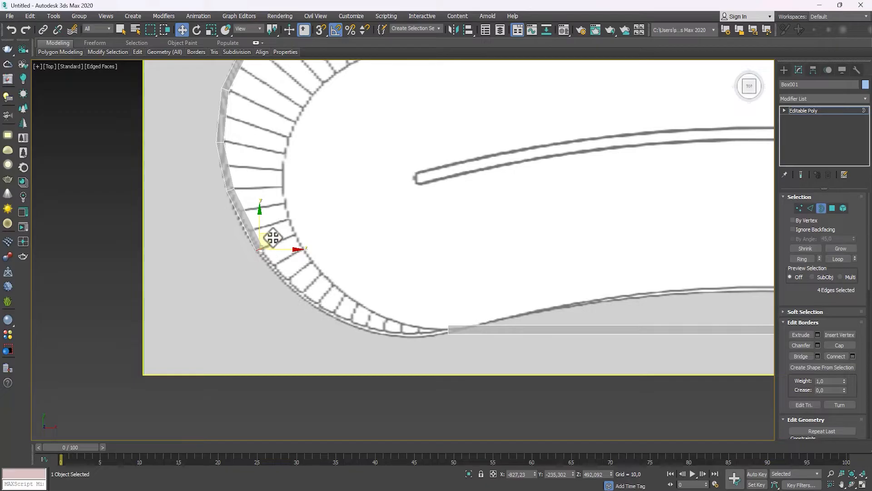
Step: Extrude one segment further along the left armrest's front curve, to about X -762, and rotate the border to match the outline
{"action": "left_click_drag", "start_coordinate": [272, 238], "coordinate": [312, 283], "text": "shift"}
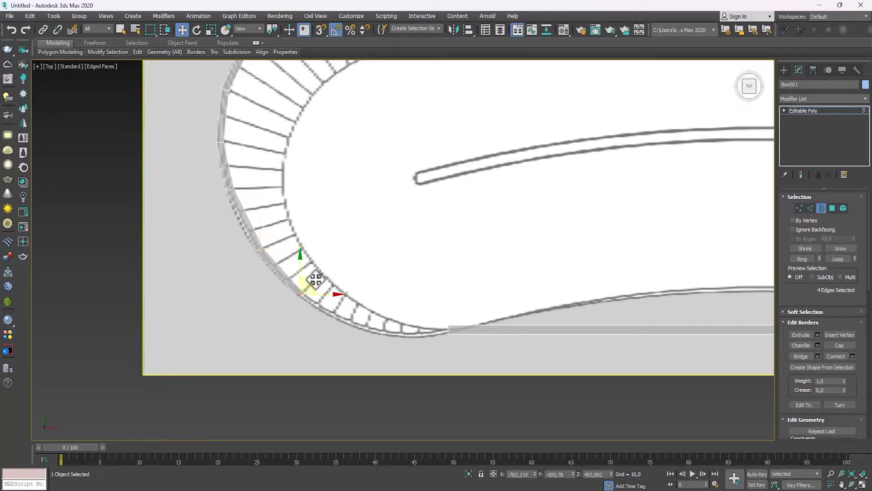
{"action": "key", "text": "e"}
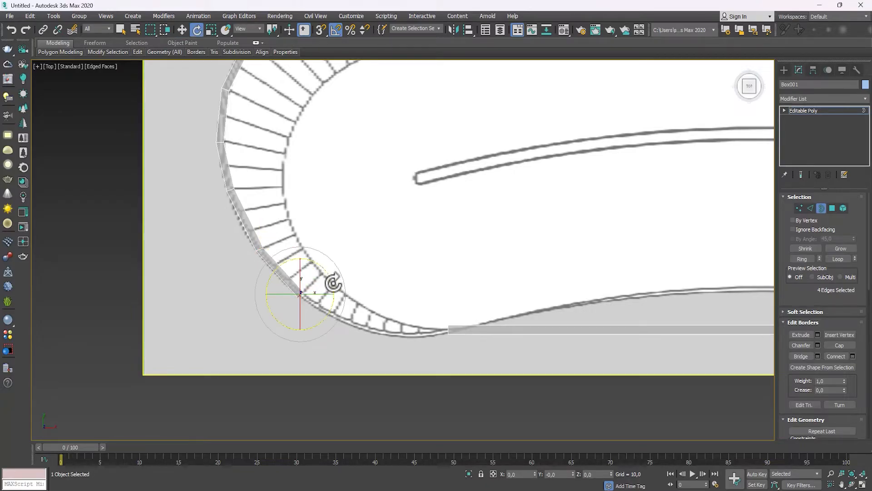
{"action": "key", "text": "w"}
Step: Extrude the wall's border around the left armrest's front curve towards the front strip, rotating it to match the outline, and finish border editing
{"action": "middle_click_drag", "start_coordinate": [333, 283], "coordinate": [341, 258]}
{"action": "left_click_drag", "start_coordinate": [301, 255], "coordinate": [414, 285], "text": "shift"}
{"action": "key", "text": "e"}
{"action": "key", "text": "w"}
{"action": "key", "text": "e"}
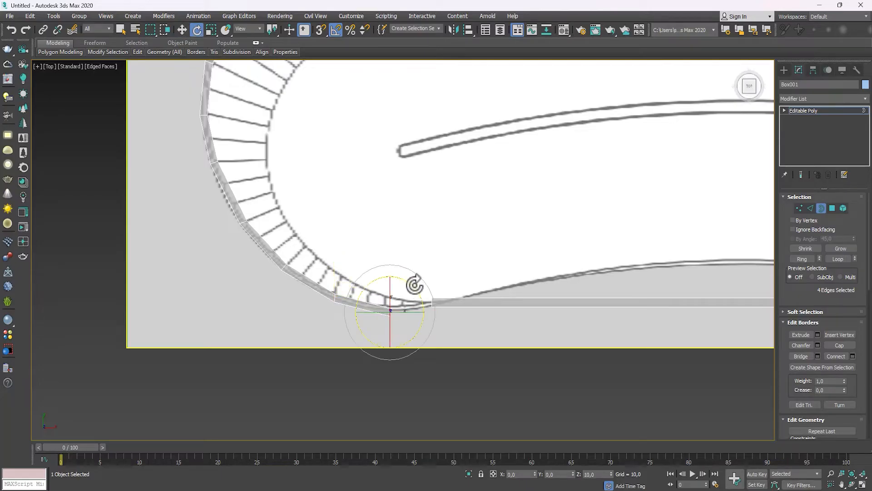
{"action": "key", "text": "w"}
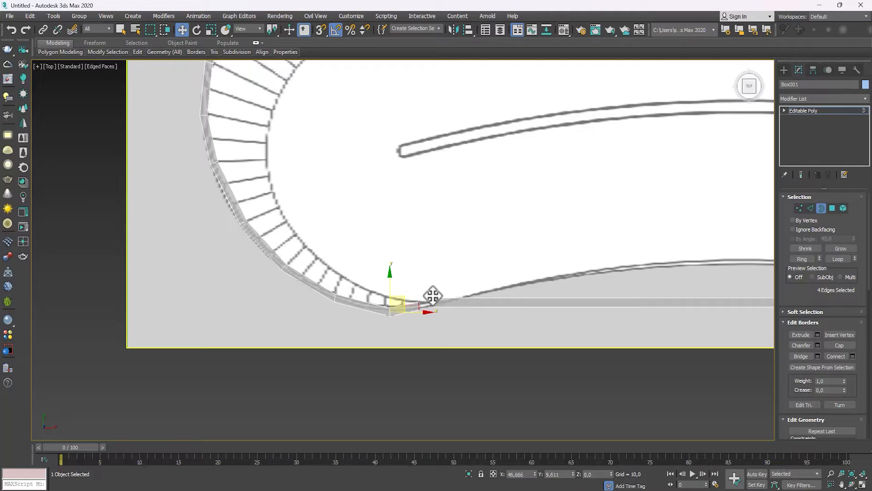
{"action": "middle_click_drag", "start_coordinate": [523, 244], "coordinate": [439, 215]}
{"action": "left_click", "coordinate": [821, 208]}
Step: In the front view, raise the top vertex pairs at the right armrest's rear corner onto the reference's upper contour
{"action": "scroll", "coordinate": [533, 211], "scroll_direction": "down", "scroll_amount": 4}
{"action": "middle_click_drag", "start_coordinate": [534, 213], "coordinate": [310, 209]}
{"action": "scroll", "coordinate": [325, 231], "scroll_direction": "down", "scroll_amount": 4}
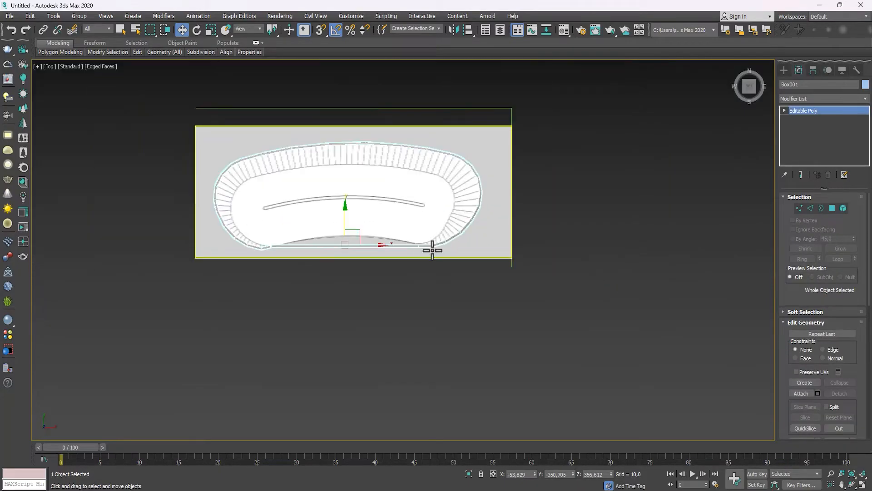
{"action": "middle_click_drag", "start_coordinate": [432, 249], "coordinate": [426, 174], "text": "alt"}
{"action": "scroll", "coordinate": [386, 187], "scroll_direction": "up", "scroll_amount": 4}
{"action": "middle_click_drag", "start_coordinate": [359, 190], "coordinate": [455, 188], "text": "alt"}
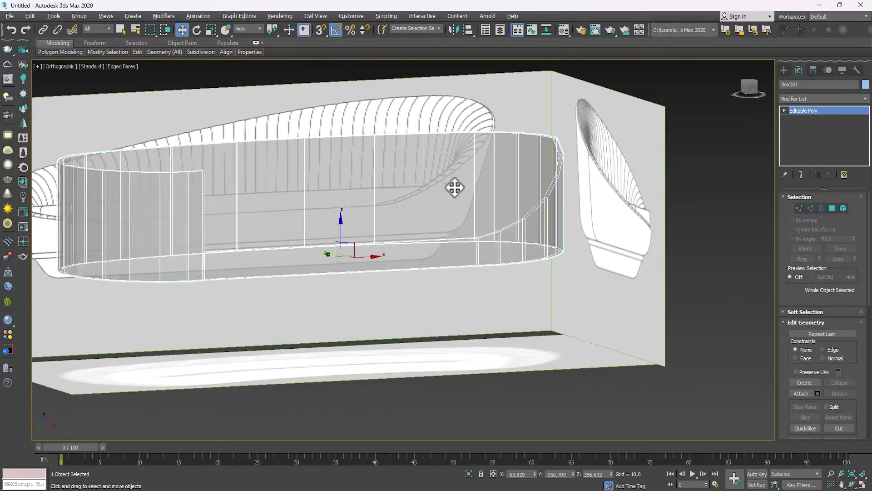
{"action": "left_click", "coordinate": [798, 208]}
{"action": "scroll", "coordinate": [542, 136], "scroll_direction": "up", "scroll_amount": 4}
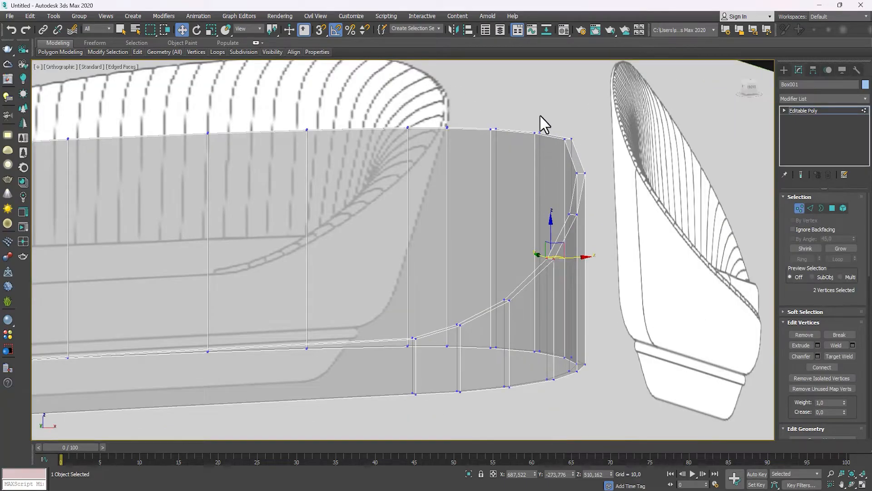
{"action": "left_click_drag", "start_coordinate": [542, 120], "coordinate": [526, 151]}
{"action": "scroll", "coordinate": [499, 150], "scroll_direction": "down", "scroll_amount": 4}
{"action": "key", "text": "f"}
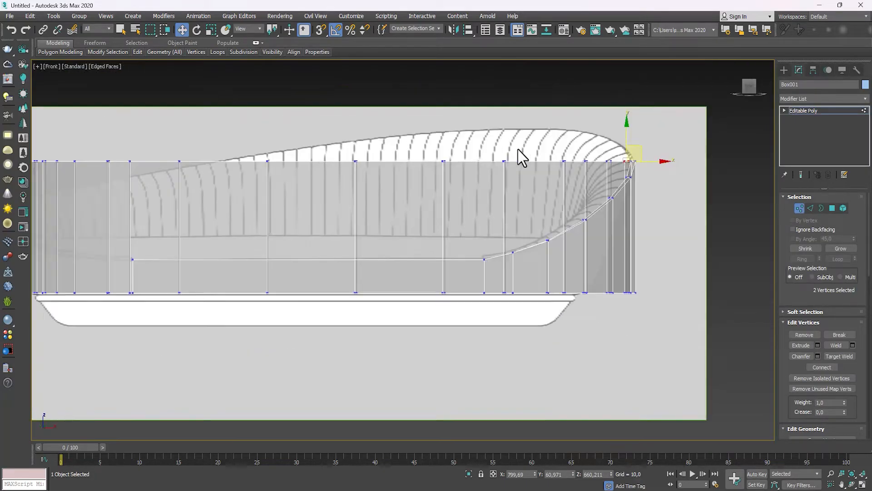
{"action": "scroll", "coordinate": [522, 156], "scroll_direction": "up", "scroll_amount": 5}
{"action": "left_click_drag", "start_coordinate": [638, 166], "coordinate": [585, 201]}
{"action": "left_click_drag", "start_coordinate": [602, 166], "coordinate": [602, 120]}
Step: Raise the next three top vertex pairs along the right part of the backrest to the reference contour, the first to Z about 735
{"action": "left_click_drag", "start_coordinate": [565, 171], "coordinate": [548, 200]}
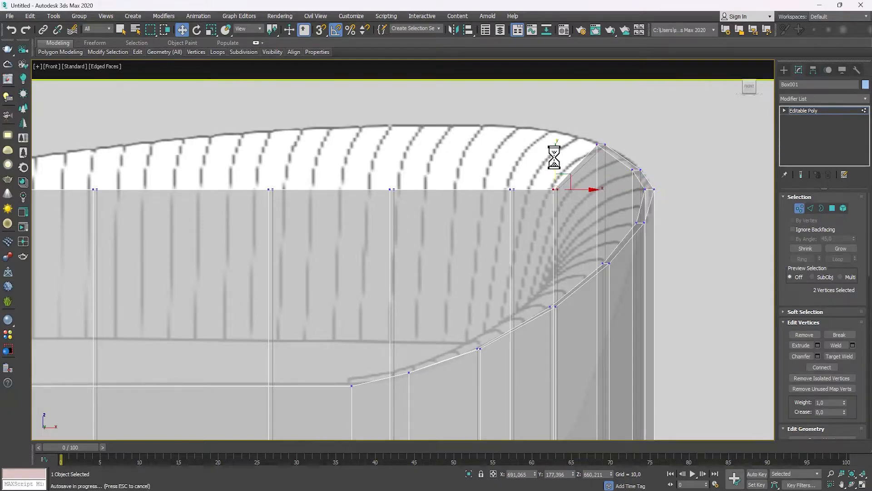
{"action": "left_click_drag", "start_coordinate": [554, 152], "coordinate": [557, 107]}
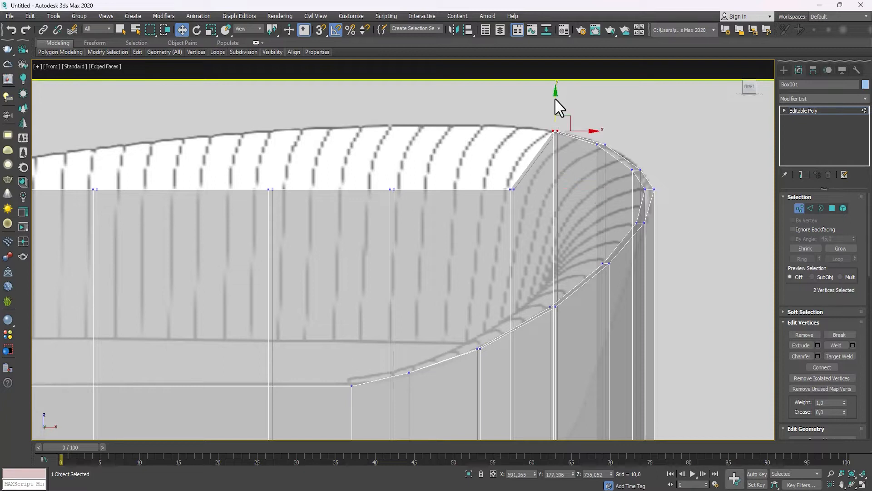
{"action": "left_click_drag", "start_coordinate": [512, 165], "coordinate": [518, 100]}
{"action": "left_click_drag", "start_coordinate": [402, 177], "coordinate": [370, 211]}
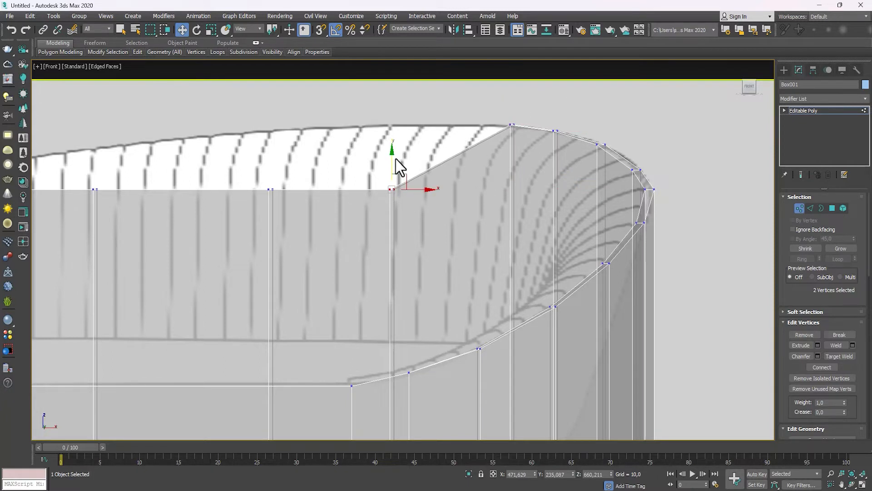
{"action": "left_click_drag", "start_coordinate": [399, 167], "coordinate": [386, 95]}
Step: Raise the next two top vertex pairs towards the middle of the backrest onto the reference contour, the second to Z about 714
{"action": "middle_click_drag", "start_coordinate": [329, 158], "coordinate": [531, 132]}
{"action": "left_click_drag", "start_coordinate": [499, 149], "coordinate": [459, 178]}
{"action": "left_click_drag", "start_coordinate": [474, 136], "coordinate": [475, 75]}
{"action": "middle_click_drag", "start_coordinate": [314, 177], "coordinate": [440, 182]}
{"action": "left_click_drag", "start_coordinate": [438, 164], "coordinate": [415, 173]}
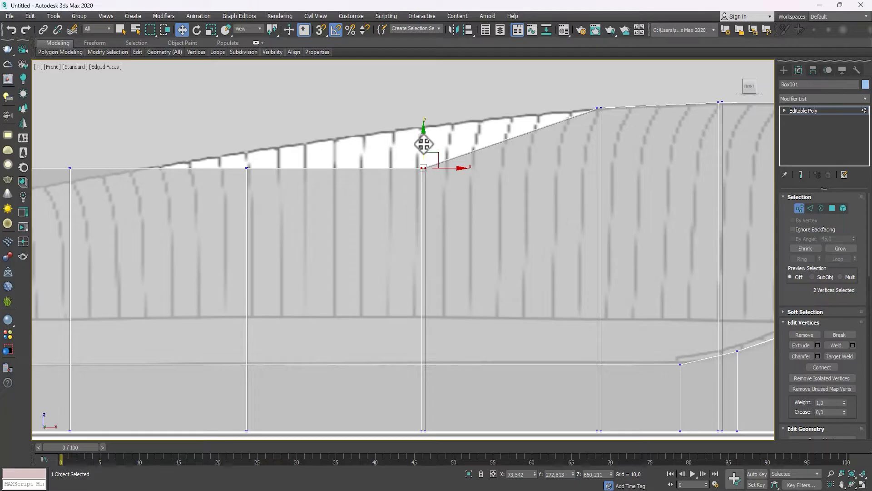
{"action": "left_click_drag", "start_coordinate": [424, 144], "coordinate": [425, 102]}
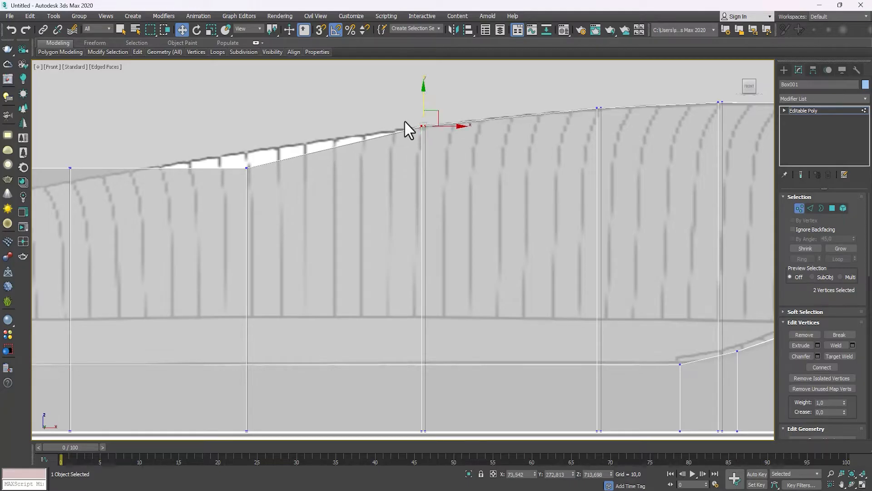
Step: Raise the next backrest vertex pair slightly and lower the pair at X -400 to Z about 644, following the reference contour
{"action": "middle_click_drag", "start_coordinate": [288, 139], "coordinate": [483, 178]}
{"action": "left_click_drag", "start_coordinate": [479, 180], "coordinate": [435, 228]}
{"action": "left_click_drag", "start_coordinate": [442, 182], "coordinate": [442, 163]}
{"action": "middle_click_drag", "start_coordinate": [291, 229], "coordinate": [344, 230]}
{"action": "left_click_drag", "start_coordinate": [336, 195], "coordinate": [316, 218]}
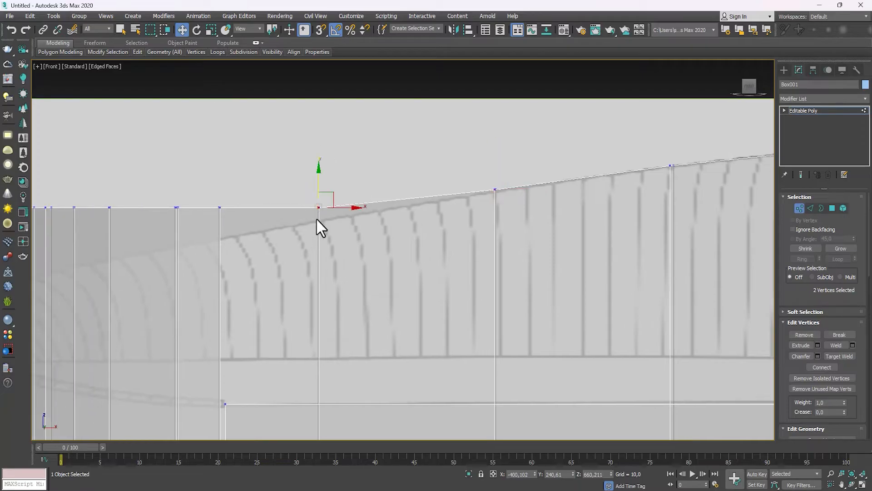
{"action": "left_click_drag", "start_coordinate": [320, 187], "coordinate": [318, 199]}
Step: Select the 24 remaining top vertices at the sofa's left end and lower them together to Z about 505
{"action": "middle_click_drag", "start_coordinate": [221, 262], "coordinate": [336, 216]}
{"action": "scroll", "coordinate": [345, 248], "scroll_direction": "down", "scroll_amount": 4}
{"action": "scroll", "coordinate": [336, 214], "scroll_direction": "up", "scroll_amount": 2}
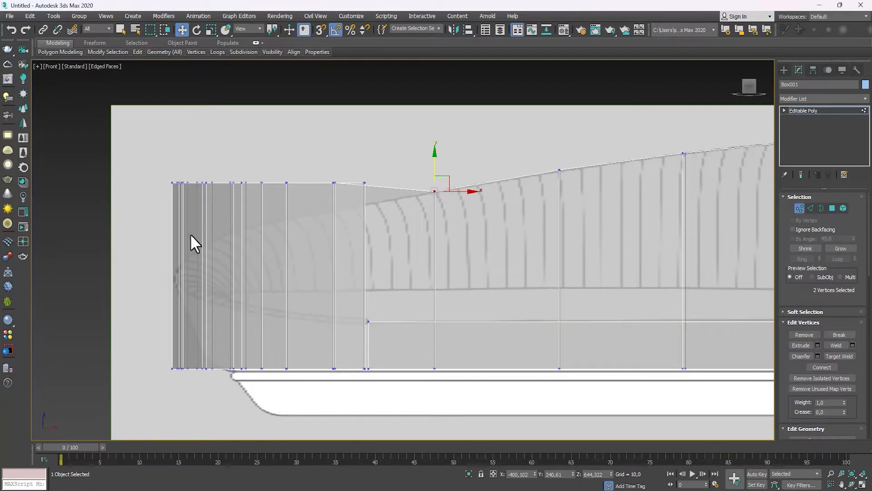
{"action": "left_click_drag", "start_coordinate": [135, 222], "coordinate": [121, 221]}
{"action": "scroll", "coordinate": [359, 250], "scroll_direction": "down", "scroll_amount": 4}
{"action": "middle_click_drag", "start_coordinate": [536, 250], "coordinate": [435, 249]}
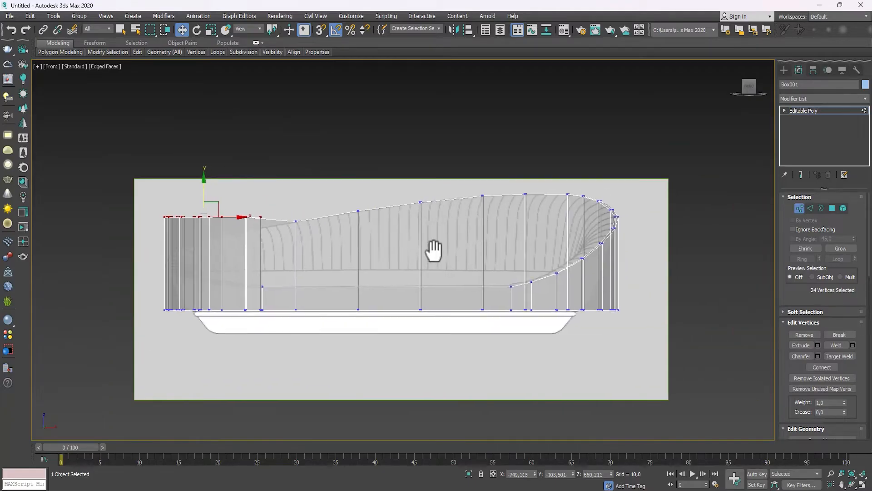
{"action": "middle_click_drag", "start_coordinate": [221, 253], "coordinate": [387, 252]}
{"action": "left_click_drag", "start_coordinate": [368, 183], "coordinate": [361, 228]}
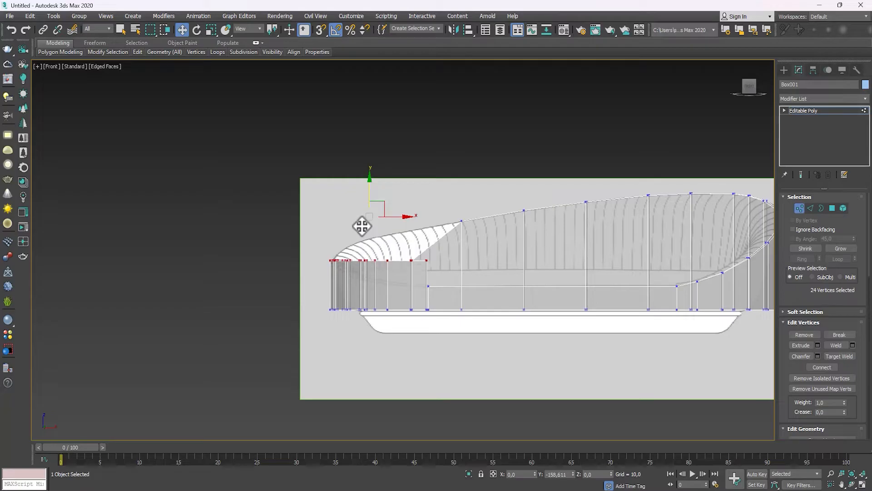
Step: Select the 10 top vertices along the left armrest's front curve and lower them to Z about 424
{"action": "middle_click_drag", "start_coordinate": [453, 282], "coordinate": [410, 205], "text": "alt"}
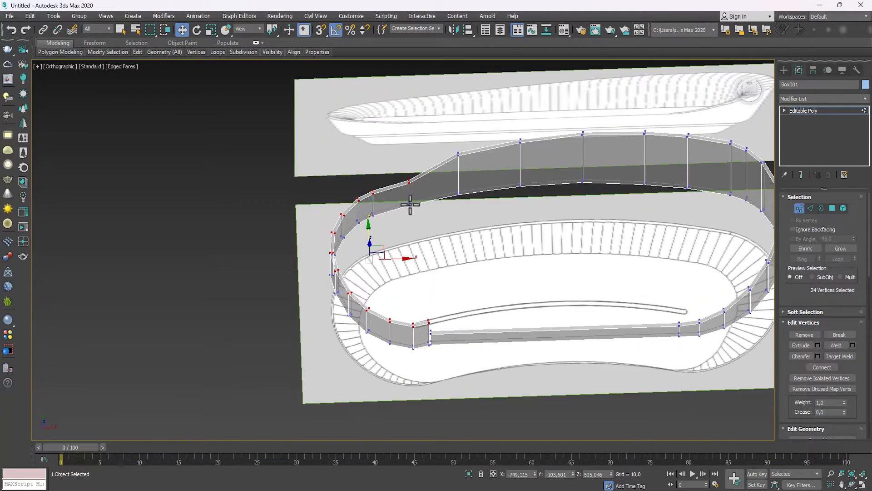
{"action": "middle_click_drag", "start_coordinate": [344, 286], "coordinate": [410, 197], "text": "alt"}
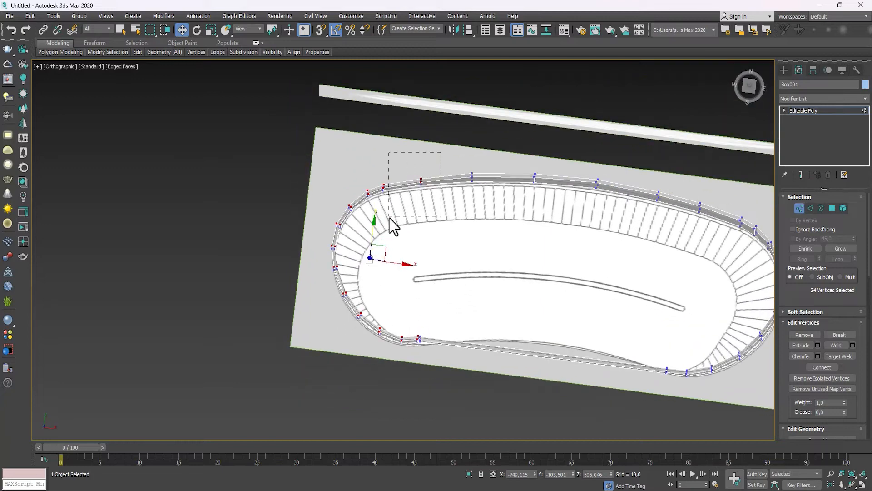
{"action": "middle_click_drag", "start_coordinate": [377, 289], "coordinate": [388, 272], "text": "alt"}
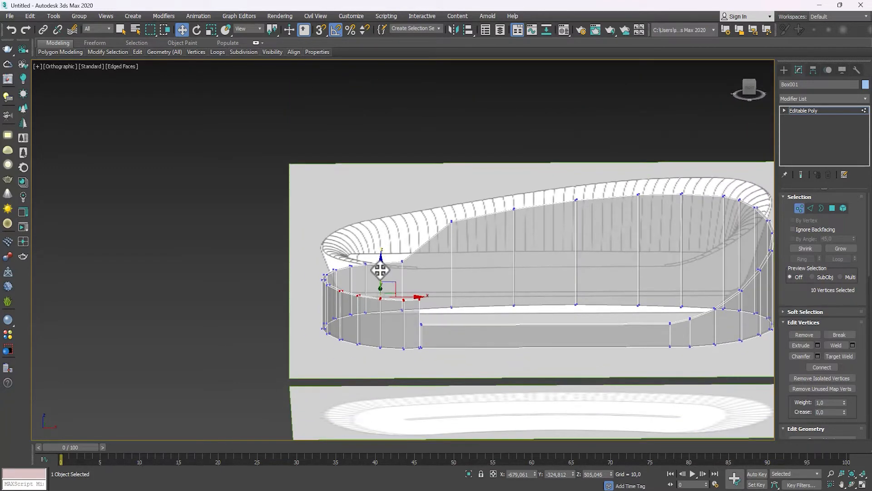
{"action": "left_click_drag", "start_coordinate": [380, 270], "coordinate": [379, 289]}
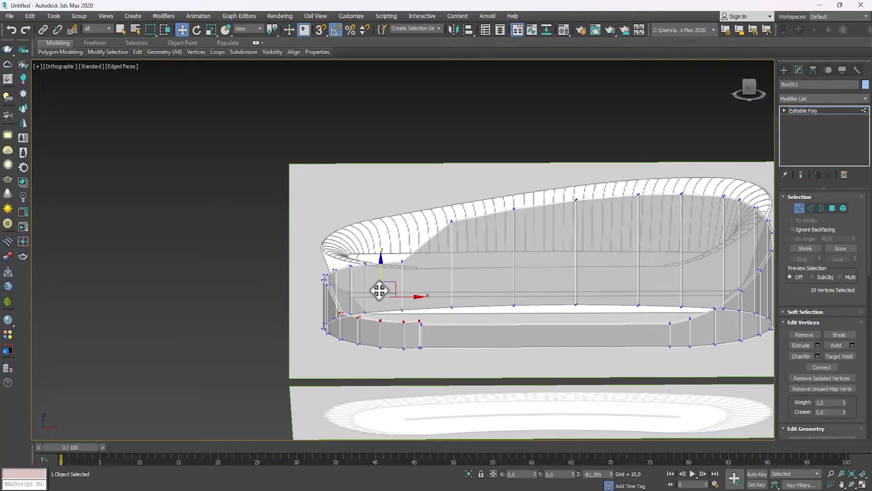
{"action": "scroll", "coordinate": [326, 283], "scroll_direction": "up", "scroll_amount": 4}
Step: In the front view, raise three top vertex pairs at the left rear corner onto the reference curve, to Z about 587, 572 and 540
{"action": "key", "text": "f"}
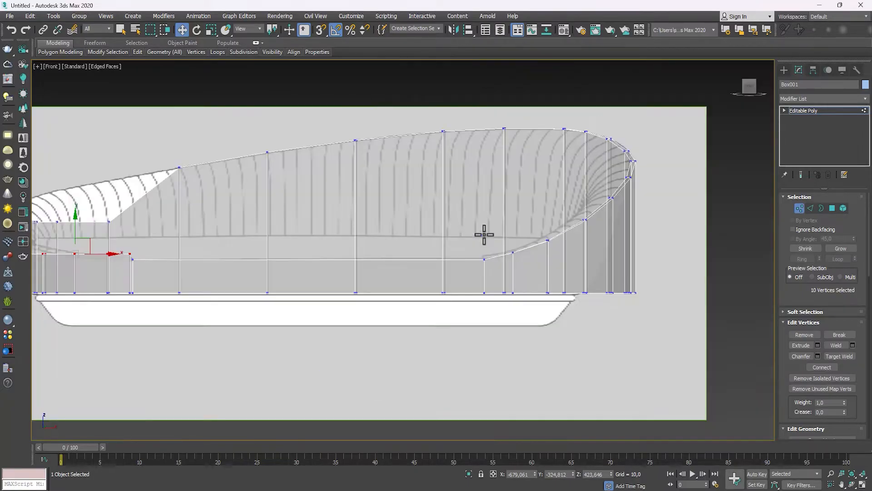
{"action": "middle_click_drag", "start_coordinate": [292, 197], "coordinate": [600, 247]}
{"action": "scroll", "coordinate": [429, 263], "scroll_direction": "up", "scroll_amount": 4}
{"action": "left_click_drag", "start_coordinate": [430, 263], "coordinate": [405, 172]}
{"action": "left_click_drag", "start_coordinate": [306, 297], "coordinate": [303, 291]}
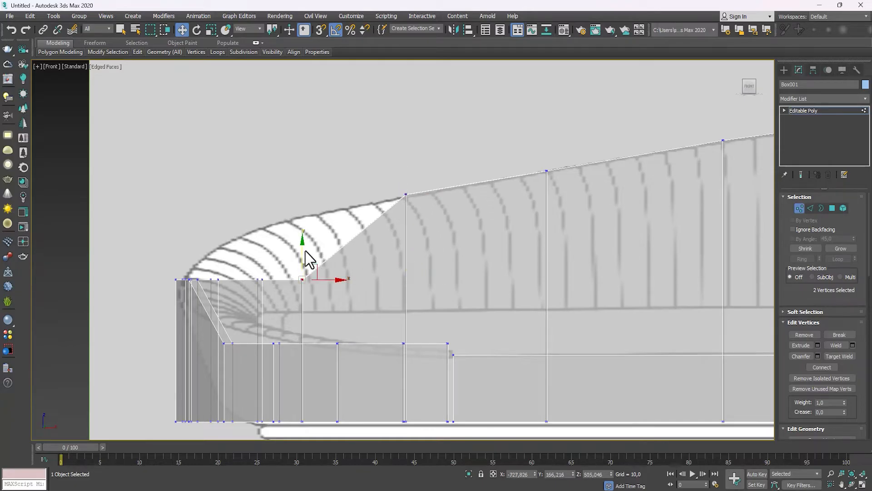
{"action": "left_click_drag", "start_coordinate": [304, 255], "coordinate": [303, 186]}
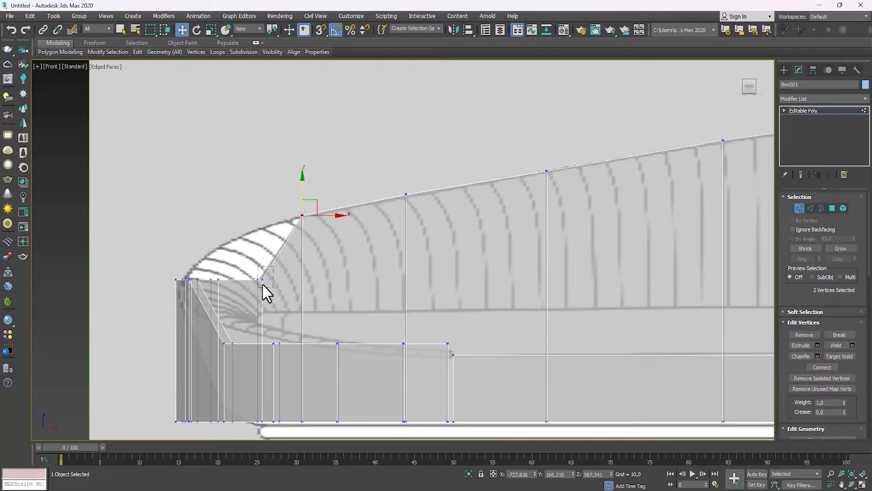
{"action": "left_click_drag", "start_coordinate": [262, 285], "coordinate": [255, 205]}
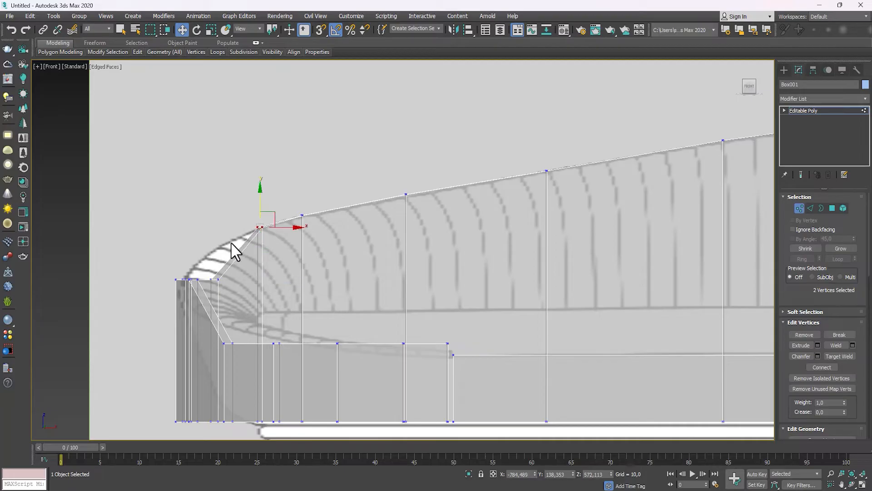
{"action": "left_click_drag", "start_coordinate": [214, 276], "coordinate": [214, 248]}
Step: Lower the four top vertices at the left armrest's front end to Z about 409, level with the front strip
{"action": "scroll", "coordinate": [434, 370], "scroll_direction": "up", "scroll_amount": 5}
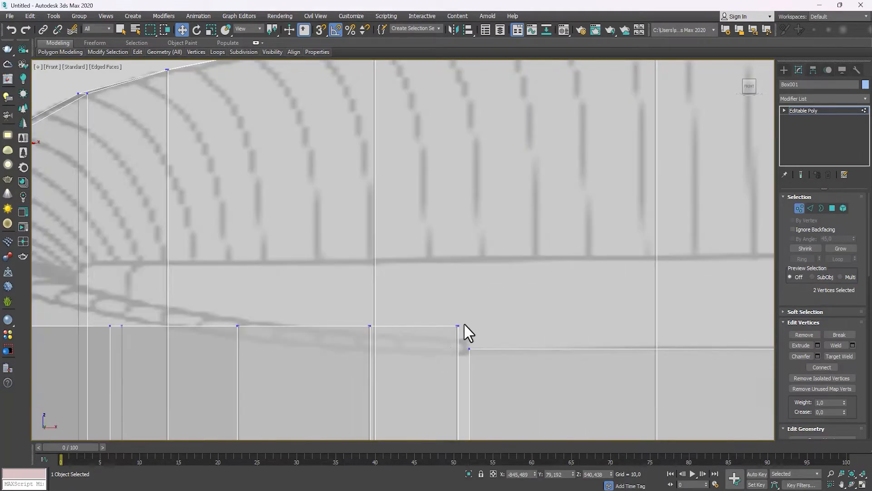
{"action": "middle_click_drag", "start_coordinate": [452, 350], "coordinate": [490, 341]}
{"action": "left_click_drag", "start_coordinate": [425, 315], "coordinate": [396, 338]}
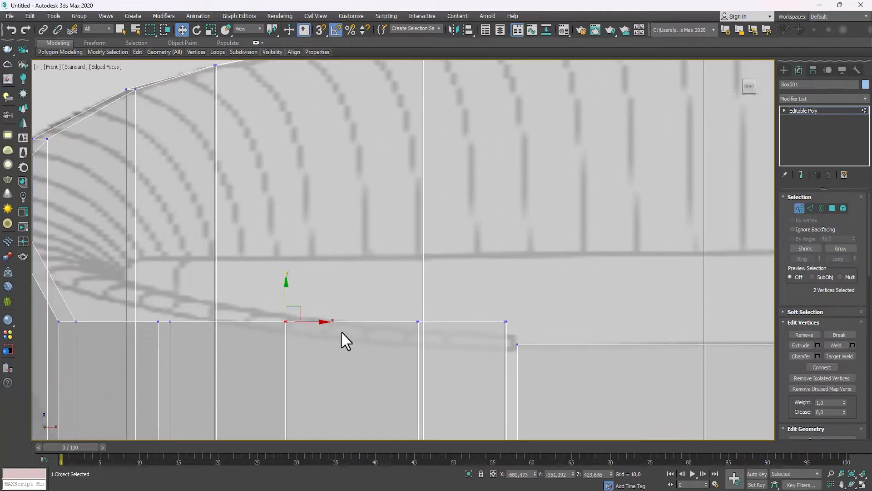
{"action": "scroll", "coordinate": [519, 317], "scroll_direction": "down", "scroll_amount": 2}
{"action": "middle_click_drag", "start_coordinate": [519, 314], "coordinate": [522, 264]}
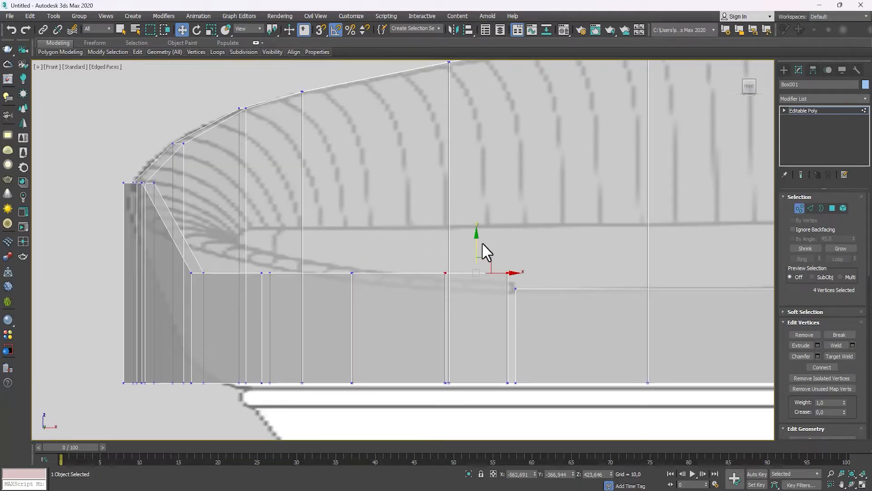
{"action": "left_click_drag", "start_coordinate": [473, 248], "coordinate": [473, 263]}
Step: Fit the next three top vertex pairs of the left armrest's front to the reference curve, lowering the first to Z about 417 and raising the others
{"action": "middle_click_drag", "start_coordinate": [641, 302], "coordinate": [660, 324]}
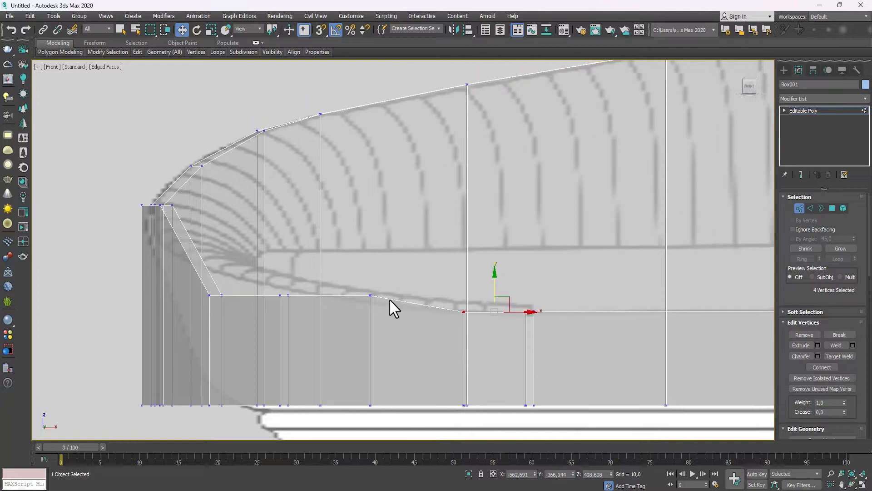
{"action": "left_click_drag", "start_coordinate": [358, 311], "coordinate": [370, 272]}
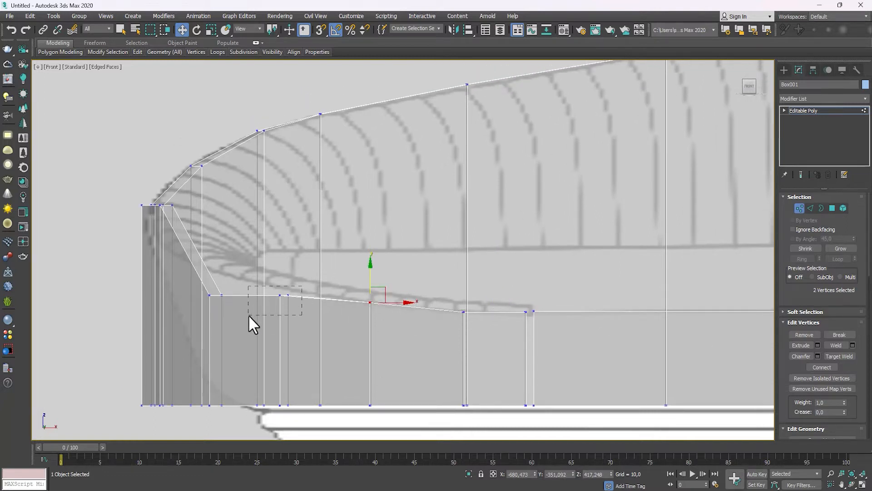
{"action": "left_click_drag", "start_coordinate": [285, 271], "coordinate": [286, 263]}
{"action": "left_click_drag", "start_coordinate": [245, 275], "coordinate": [202, 317]}
{"action": "left_click_drag", "start_coordinate": [216, 278], "coordinate": [223, 252]}
Step: Lower the top vertex pair on the left armrest's outer side at X -874 to Z about 470
{"action": "middle_click_drag", "start_coordinate": [191, 214], "coordinate": [563, 232], "text": "alt"}
{"action": "key", "text": "f"}
{"action": "scroll", "coordinate": [383, 258], "scroll_direction": "up", "scroll_amount": 3}
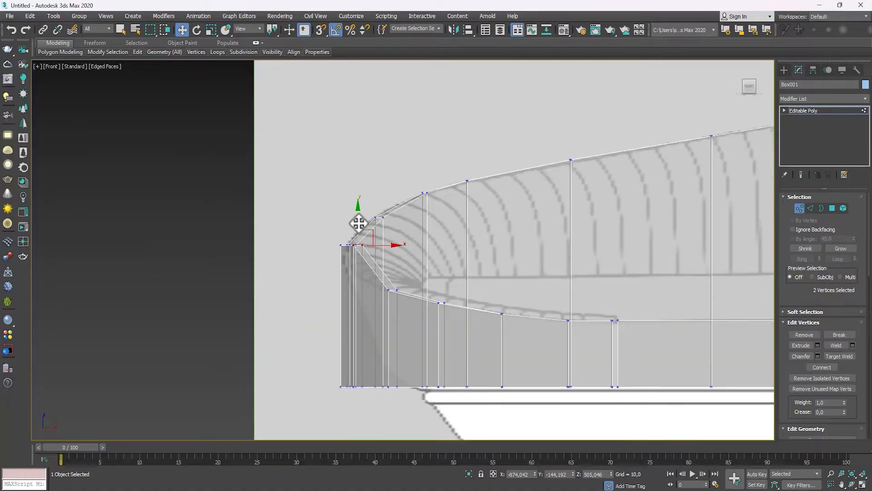
{"action": "left_click_drag", "start_coordinate": [359, 223], "coordinate": [359, 244]}
Step: Lower the outermost top vertex pair of the left armrest, at X -891, onto the reference curve in the front view
{"action": "scroll", "coordinate": [347, 235], "scroll_direction": "up", "scroll_amount": 3}
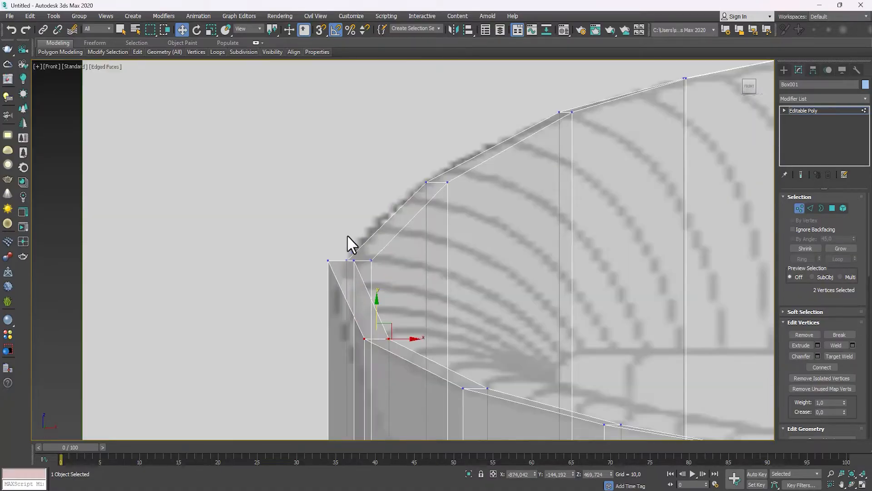
{"action": "middle_click_drag", "start_coordinate": [347, 236], "coordinate": [358, 262], "text": "alt"}
{"action": "left_click_drag", "start_coordinate": [318, 257], "coordinate": [317, 257]}
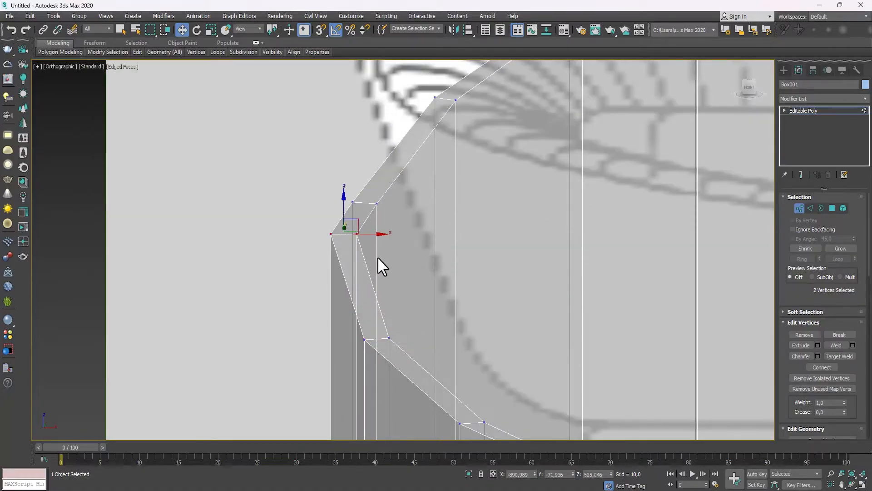
{"action": "key", "text": "f"}
{"action": "scroll", "coordinate": [215, 281], "scroll_direction": "up", "scroll_amount": 3}
{"action": "middle_click_drag", "start_coordinate": [214, 280], "coordinate": [683, 326]}
{"action": "scroll", "coordinate": [269, 218], "scroll_direction": "up", "scroll_amount": 4}
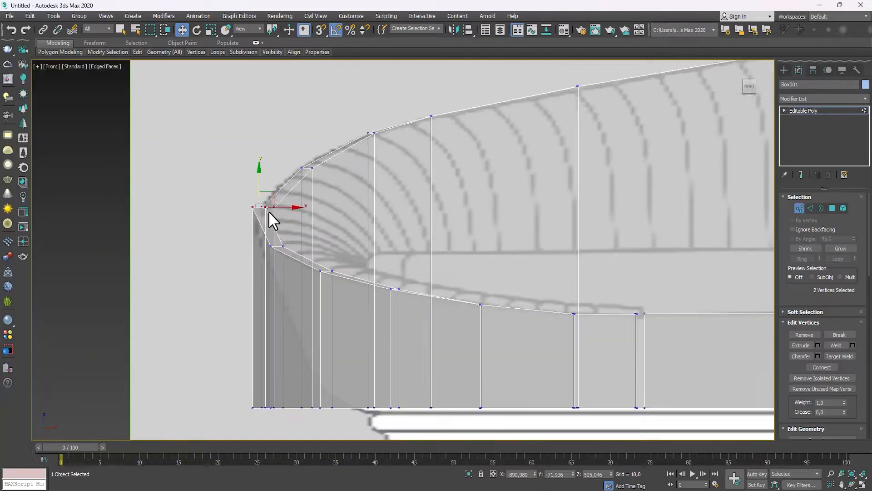
{"action": "left_click_drag", "start_coordinate": [257, 176], "coordinate": [261, 213]}
Step: Adjust the neighbouring top vertex pair at X -882 to Z about 507 and check the wall's contour against the front reference
{"action": "left_click_drag", "start_coordinate": [311, 187], "coordinate": [237, 218]}
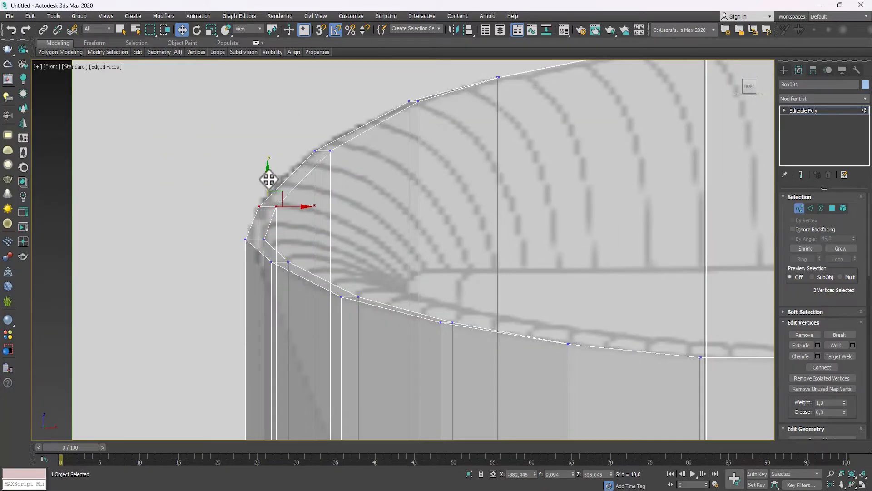
{"action": "left_click_drag", "start_coordinate": [268, 181], "coordinate": [267, 178]}
{"action": "scroll", "coordinate": [292, 249], "scroll_direction": "down", "scroll_amount": 5}
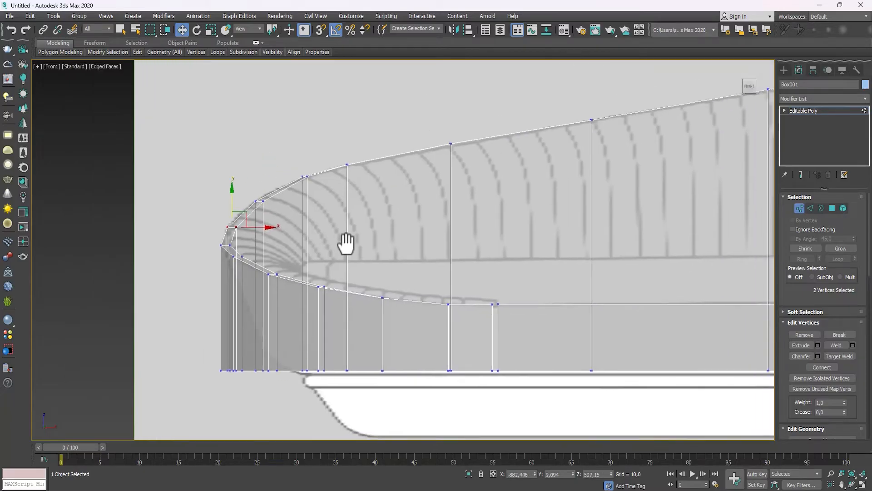
{"action": "middle_click_drag", "start_coordinate": [340, 243], "coordinate": [629, 237], "text": "alt"}
{"action": "middle_click_drag", "start_coordinate": [428, 255], "coordinate": [530, 260], "text": "alt"}
{"action": "key", "text": "f"}
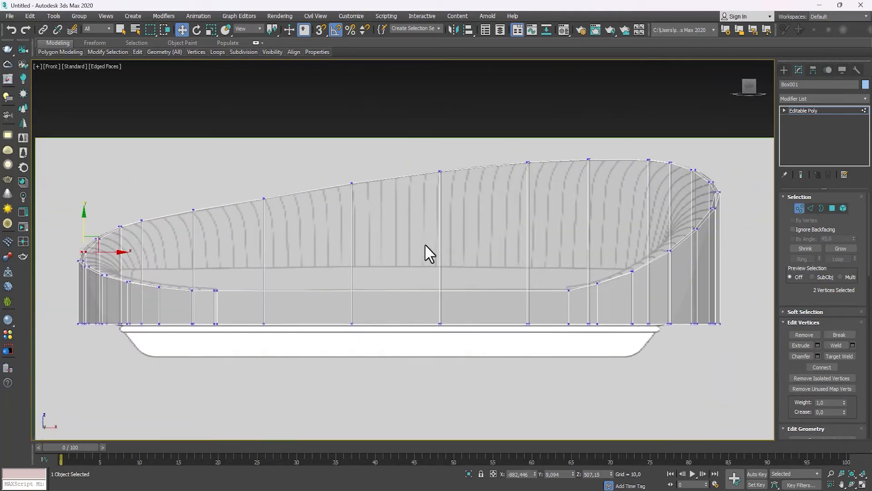
Step: Fit the back rim's high-end top vertex pairs to the side-view reference curve, placing the pair at X 691 at Z about 738
{"action": "key", "text": "l"}
{"action": "mouse_move", "coordinate": [241, 128]}
{"action": "left_mouse_down"}
{"action": "mouse_move", "coordinate": [228, 145]}
{"action": "mouse_move", "coordinate": [234, 105]}
{"action": "left_mouse_up"}
{"action": "left_click_drag", "start_coordinate": [213, 112], "coordinate": [196, 133]}
{"action": "left_click_drag", "start_coordinate": [195, 103], "coordinate": [173, 94]}
{"action": "scroll", "coordinate": [170, 105], "scroll_direction": "up", "scroll_amount": 3}
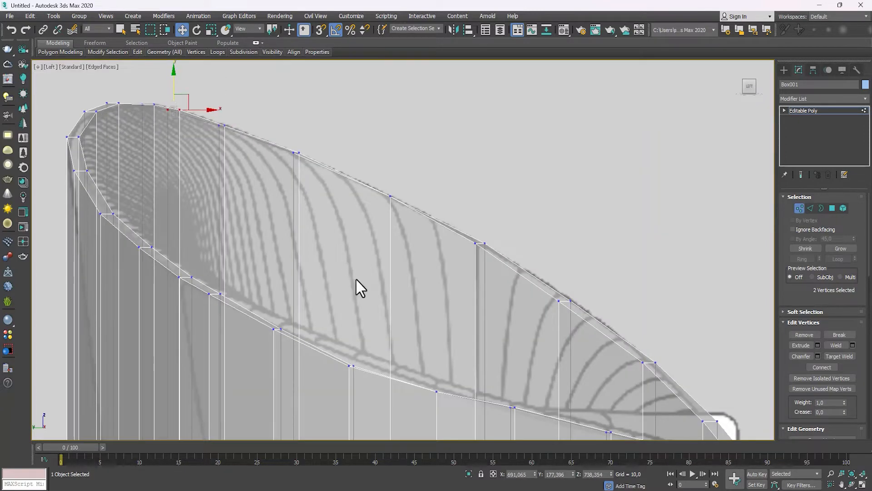
Step: Match the left armrest's rim to the side reference, setting the top pairs at X -882 and X -874 to Z about 513 and 466
{"action": "scroll", "coordinate": [348, 308], "scroll_direction": "down", "scroll_amount": 4}
{"action": "scroll", "coordinate": [359, 321], "scroll_direction": "up", "scroll_amount": 5}
{"action": "left_click_drag", "start_coordinate": [331, 326], "coordinate": [343, 292]}
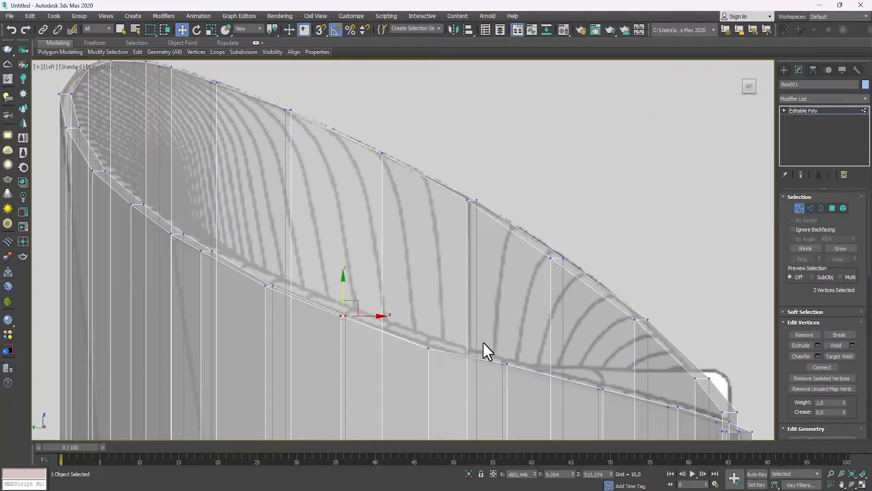
{"action": "left_click_drag", "start_coordinate": [504, 338], "coordinate": [504, 342]}
{"action": "middle_click_drag", "start_coordinate": [689, 391], "coordinate": [685, 329]}
{"action": "scroll", "coordinate": [403, 312], "scroll_direction": "down", "scroll_amount": 6}
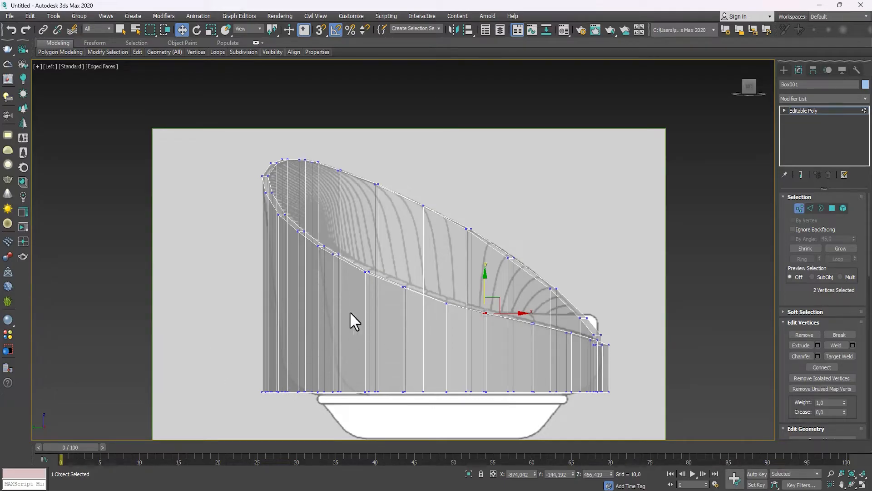
{"action": "scroll", "coordinate": [479, 337], "scroll_direction": "down", "scroll_amount": 2}
Step: Bridge the two open borders between the left armrest's front end and the straight front wall
{"action": "middle_click_drag", "start_coordinate": [477, 337], "coordinate": [415, 335], "text": "alt"}
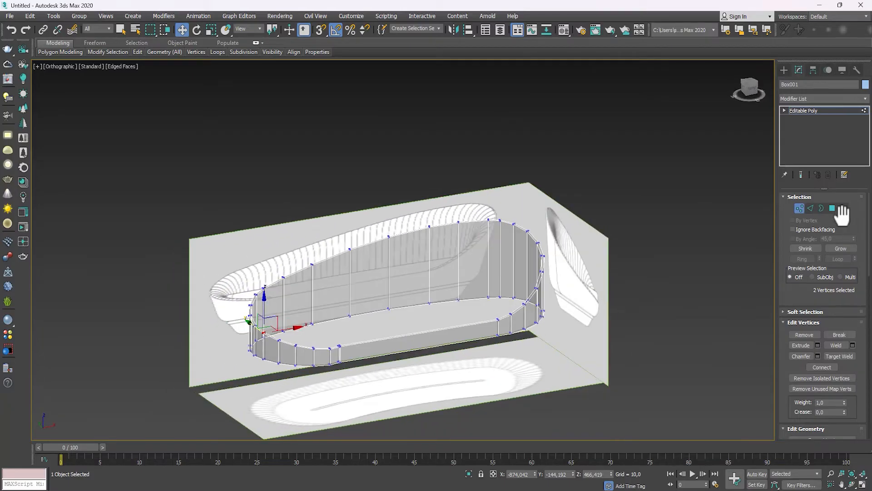
{"action": "scroll", "coordinate": [341, 337], "scroll_direction": "up", "scroll_amount": 4}
{"action": "key", "text": "1"}
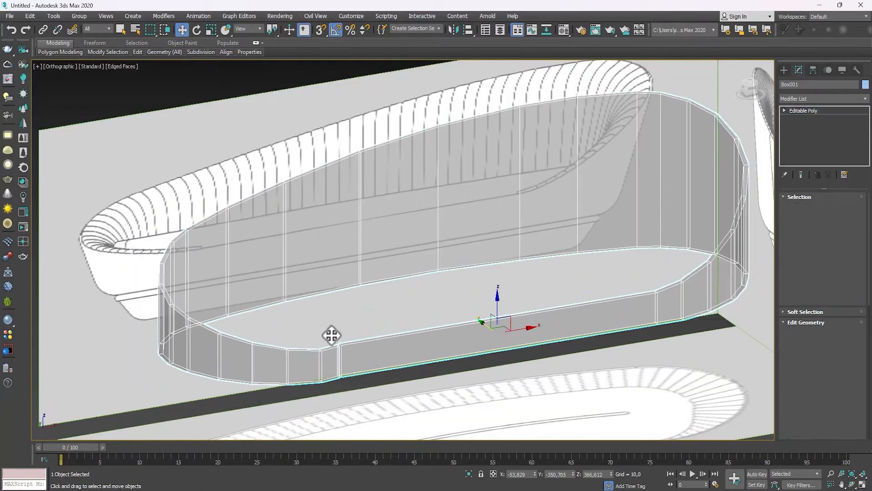
{"action": "key", "text": "t"}
{"action": "middle_click_drag", "start_coordinate": [183, 362], "coordinate": [478, 335]}
{"action": "middle_click_drag", "start_coordinate": [318, 320], "coordinate": [709, 310]}
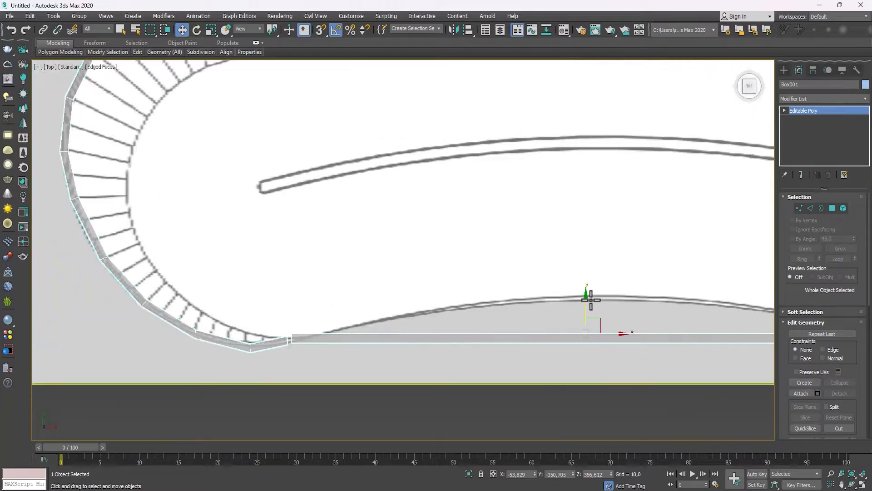
{"action": "scroll", "coordinate": [302, 343], "scroll_direction": "up", "scroll_amount": 2}
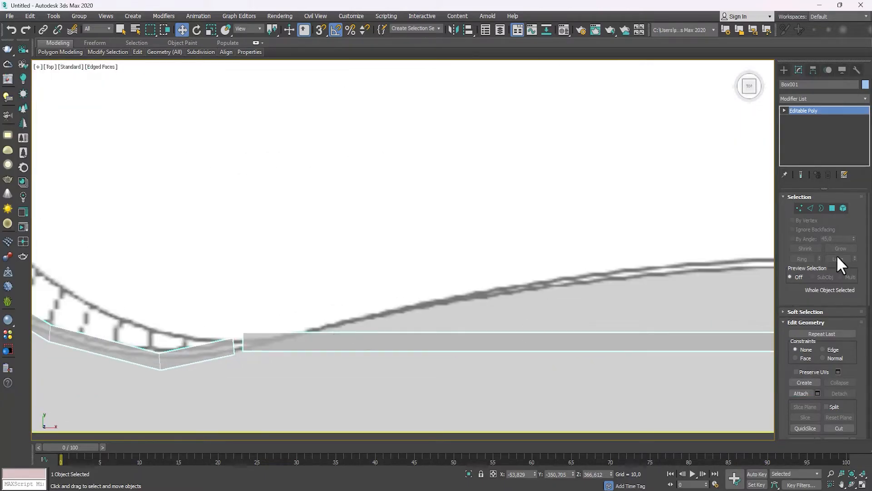
{"action": "left_click", "coordinate": [821, 208]}
{"action": "left_click", "coordinate": [233, 346]}
{"action": "scroll", "coordinate": [369, 312], "scroll_direction": "up", "scroll_amount": 3}
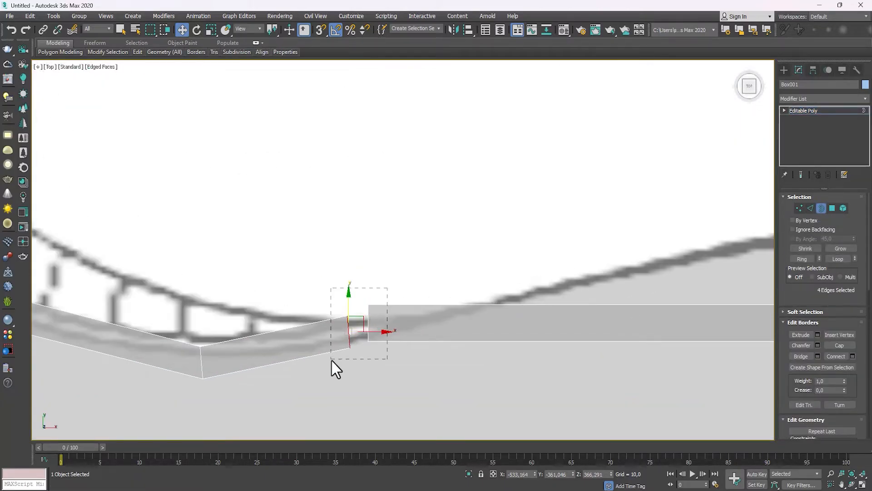
{"action": "left_click_drag", "start_coordinate": [332, 361], "coordinate": [332, 362]}
{"action": "middle_click_drag", "start_coordinate": [284, 384], "coordinate": [385, 328], "text": "alt"}
{"action": "left_click", "coordinate": [810, 356]}
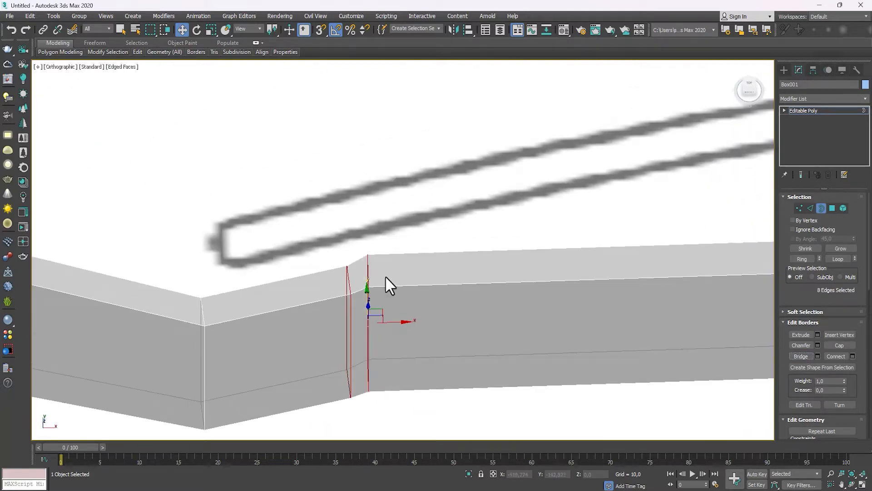
{"action": "scroll", "coordinate": [347, 292], "scroll_direction": "down", "scroll_amount": 3}
Step: Reposition the vertex columns around the bridged joint in the top view to smooth the armrest's transition, placing the joint at X about -483
{"action": "key", "text": "t"}
{"action": "scroll", "coordinate": [306, 282], "scroll_direction": "up", "scroll_amount": 5}
{"action": "scroll", "coordinate": [449, 284], "scroll_direction": "down", "scroll_amount": 5}
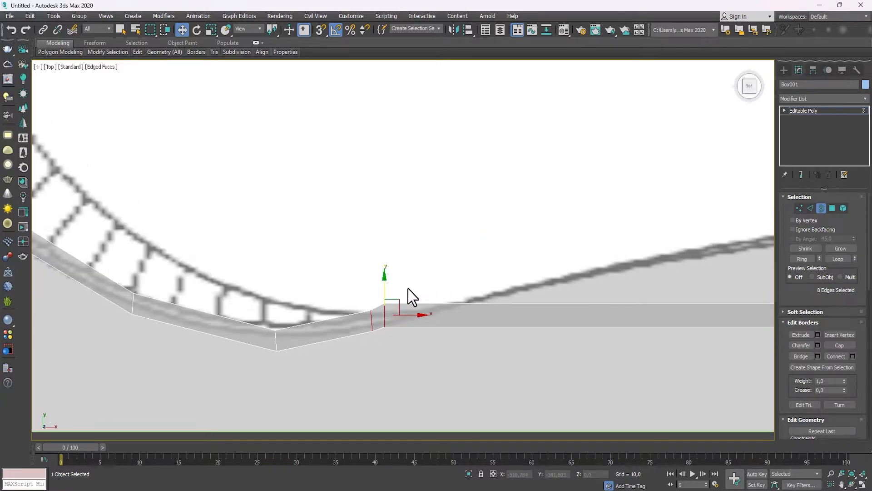
{"action": "key", "text": "1"}
{"action": "left_click_drag", "start_coordinate": [400, 301], "coordinate": [349, 334]}
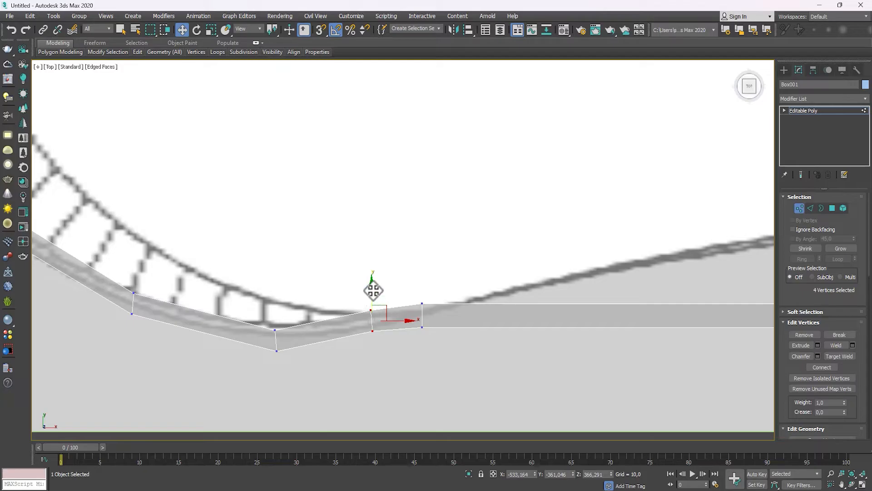
{"action": "left_click_drag", "start_coordinate": [373, 290], "coordinate": [374, 299]}
{"action": "left_click_drag", "start_coordinate": [298, 313], "coordinate": [263, 355]}
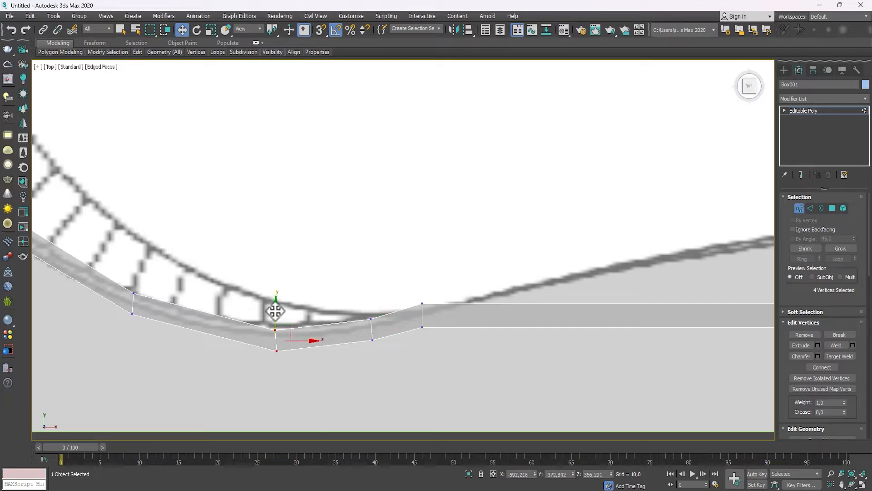
{"action": "left_click_drag", "start_coordinate": [275, 311], "coordinate": [276, 306]}
{"action": "middle_click_drag", "start_coordinate": [376, 305], "coordinate": [250, 297]}
{"action": "scroll", "coordinate": [250, 298], "scroll_direction": "down", "scroll_amount": 3}
{"action": "mouse_move", "coordinate": [291, 285]}
{"action": "left_mouse_down"}
{"action": "mouse_move", "coordinate": [257, 322]}
{"action": "mouse_move", "coordinate": [297, 295]}
{"action": "left_mouse_up"}
{"action": "middle_click_drag", "start_coordinate": [475, 301], "coordinate": [349, 280]}
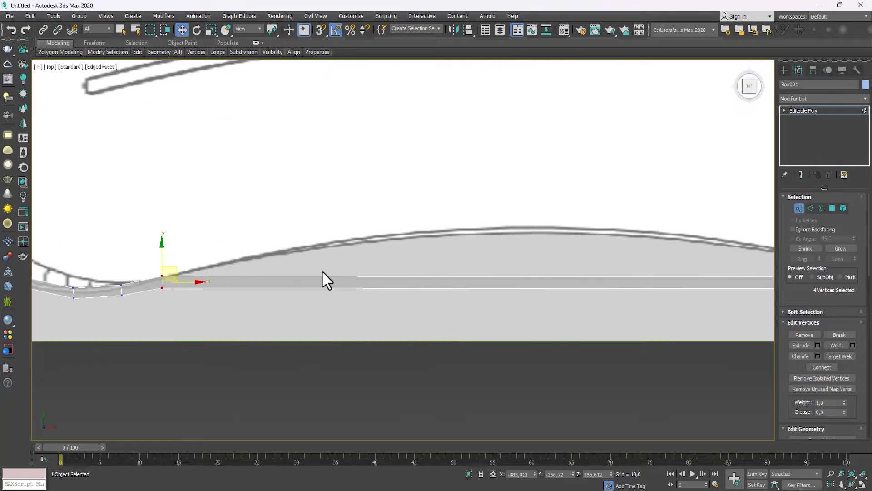
Step: Connect the straight front wall's long horizontal edges with 4 evenly spaced segments
{"action": "scroll", "coordinate": [506, 282], "scroll_direction": "down", "scroll_amount": 3}
{"action": "key", "text": "2"}
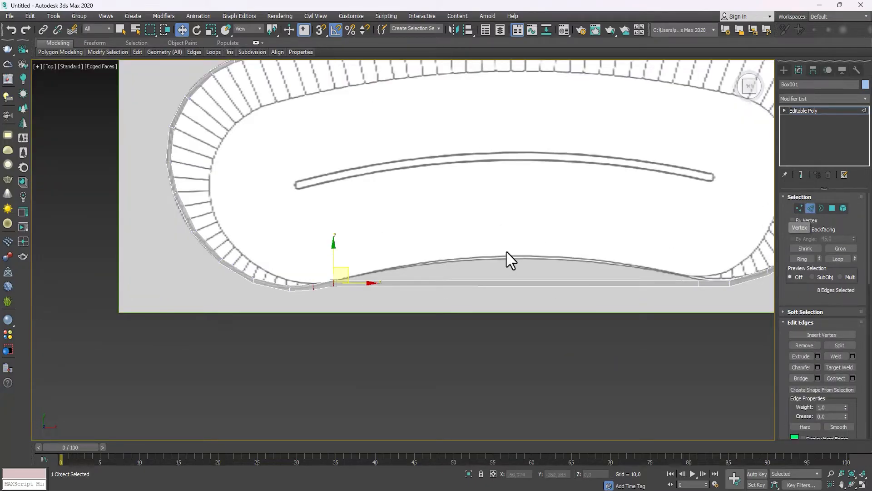
{"action": "left_click_drag", "start_coordinate": [508, 260], "coordinate": [513, 344]}
{"action": "right_click", "coordinate": [462, 279]}
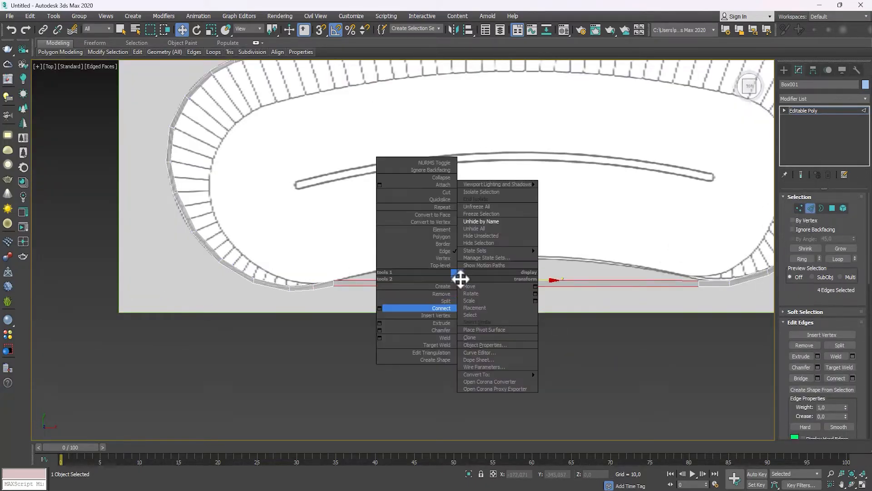
{"action": "left_click", "coordinate": [383, 317]}
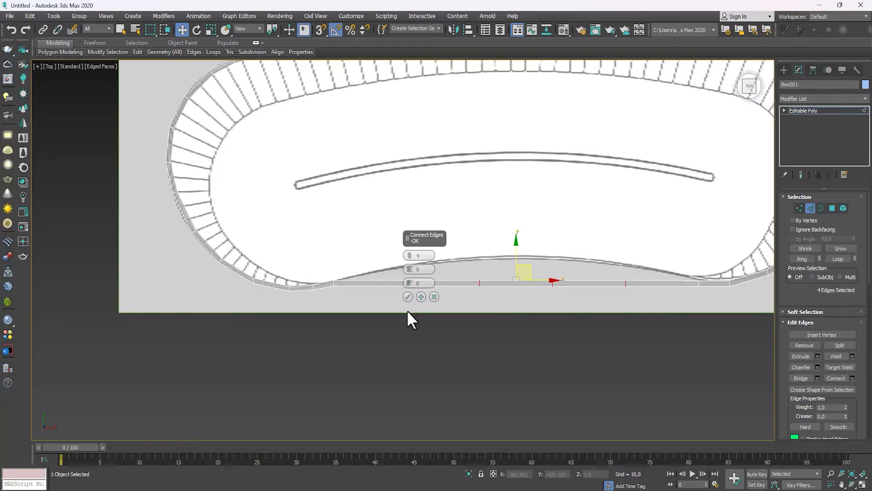
{"action": "left_click", "coordinate": [408, 296]}
{"action": "middle_click_drag", "start_coordinate": [440, 295], "coordinate": [423, 318]}
Step: Move the four new vertex columns of the front wall onto the concave front curve of the top-view reference
{"action": "key", "text": "1"}
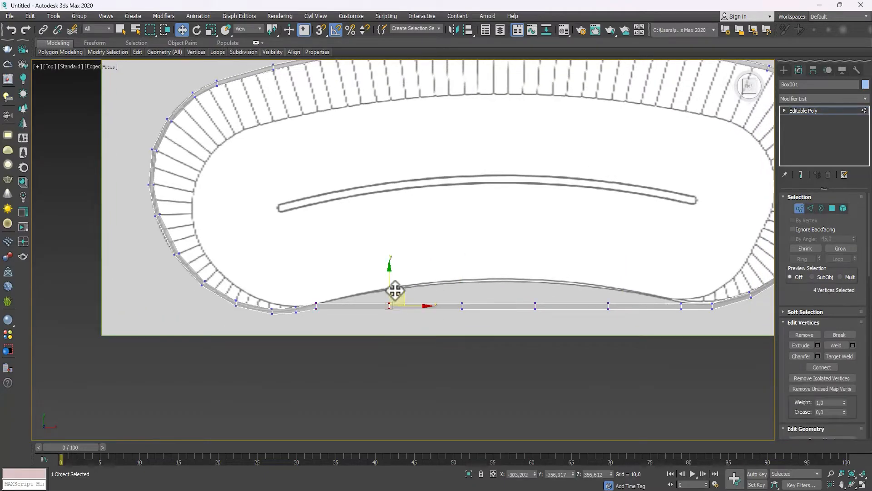
{"action": "left_click_drag", "start_coordinate": [398, 293], "coordinate": [404, 274]}
{"action": "left_click_drag", "start_coordinate": [487, 287], "coordinate": [479, 265]}
{"action": "left_click_drag", "start_coordinate": [570, 296], "coordinate": [530, 334]}
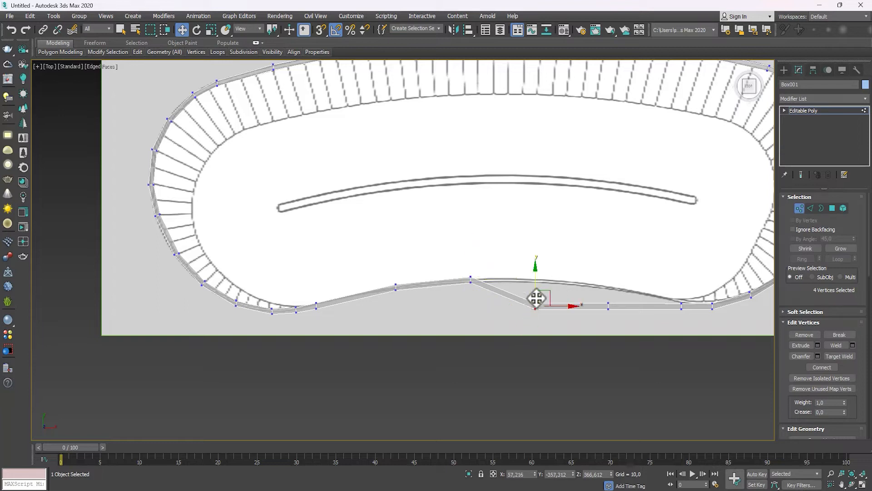
{"action": "left_click_drag", "start_coordinate": [536, 298], "coordinate": [545, 268]}
{"action": "mouse_move", "coordinate": [629, 287]}
{"action": "left_mouse_down"}
{"action": "mouse_move", "coordinate": [600, 319]}
{"action": "mouse_move", "coordinate": [630, 275]}
{"action": "left_mouse_up"}
{"action": "left_click", "coordinate": [799, 208]}
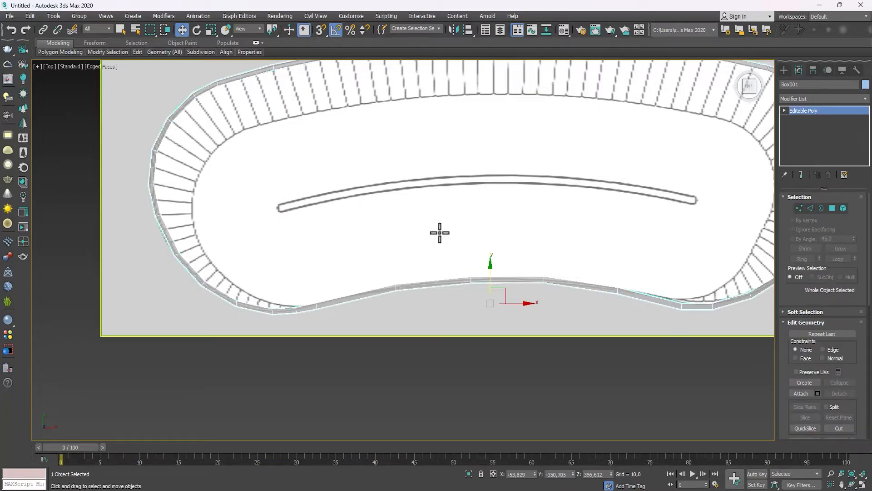
{"action": "middle_click_drag", "start_coordinate": [439, 232], "coordinate": [409, 159], "text": "alt"}
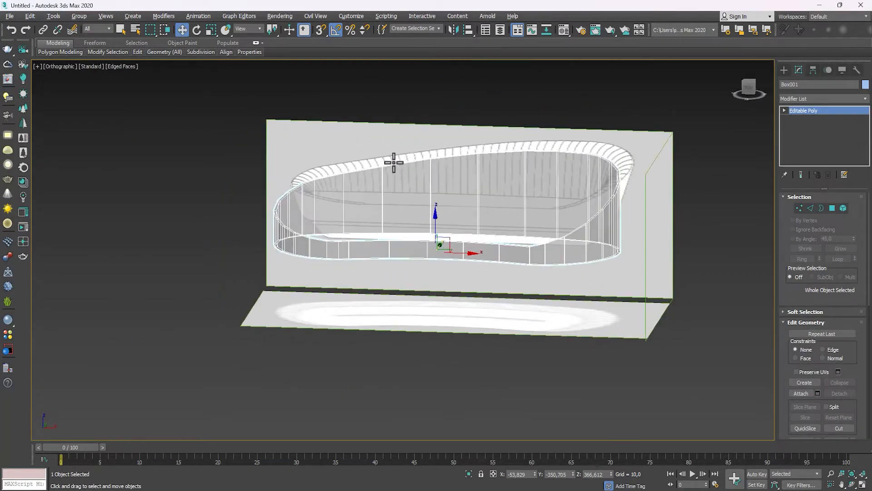
Step: Fit the back rim's top vertex pairs at X -784 and X -589 to the front-view contour, at Z about 572 and 614
{"action": "key", "text": "f"}
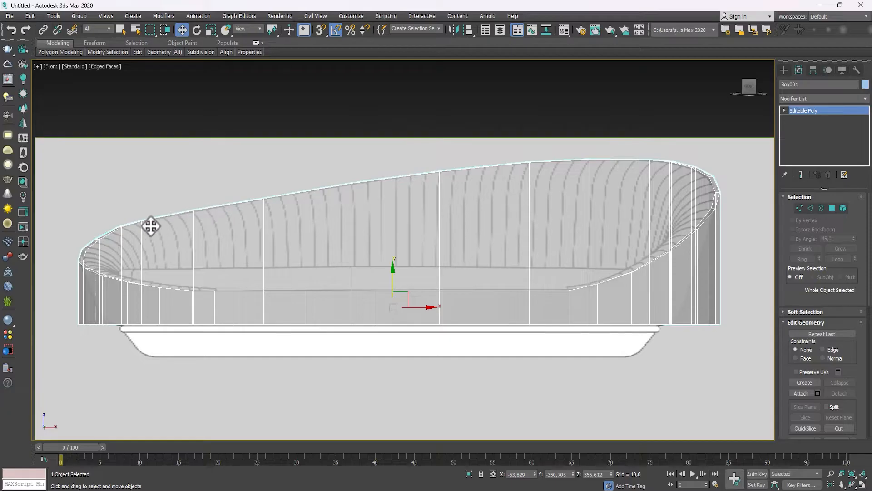
{"action": "scroll", "coordinate": [141, 230], "scroll_direction": "up", "scroll_amount": 5}
{"action": "key", "text": "1"}
{"action": "left_click_drag", "start_coordinate": [115, 211], "coordinate": [101, 229]}
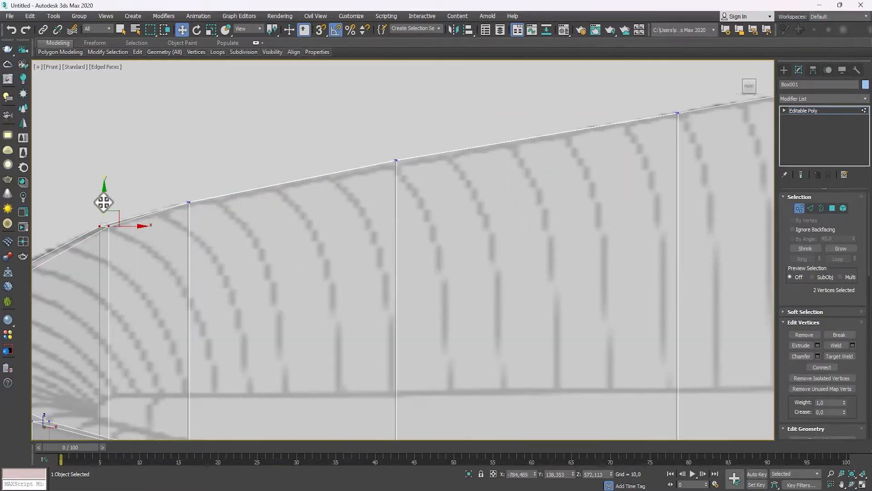
{"action": "scroll", "coordinate": [408, 169], "scroll_direction": "down", "scroll_amount": 5}
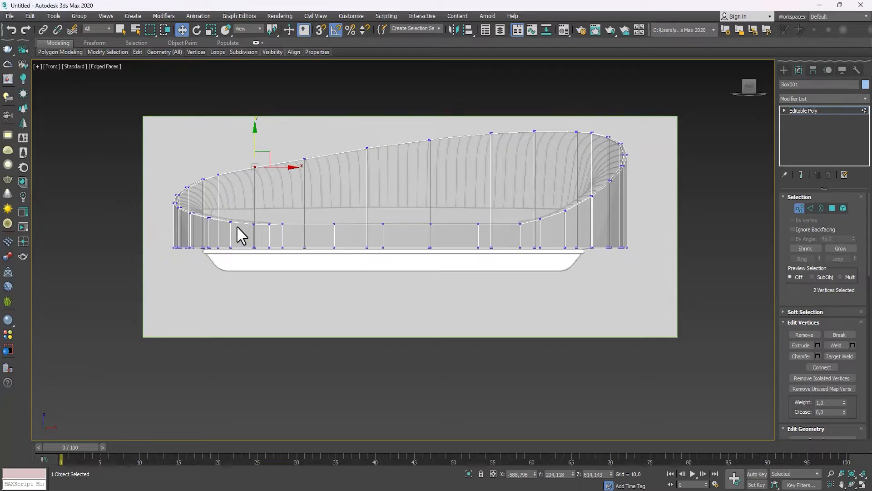
Step: Lower the front wall's top vertex pair at X -483 to Z about 408 and finish vertex editing
{"action": "scroll", "coordinate": [241, 235], "scroll_direction": "up", "scroll_amount": 5}
{"action": "scroll", "coordinate": [325, 220], "scroll_direction": "down", "scroll_amount": 2}
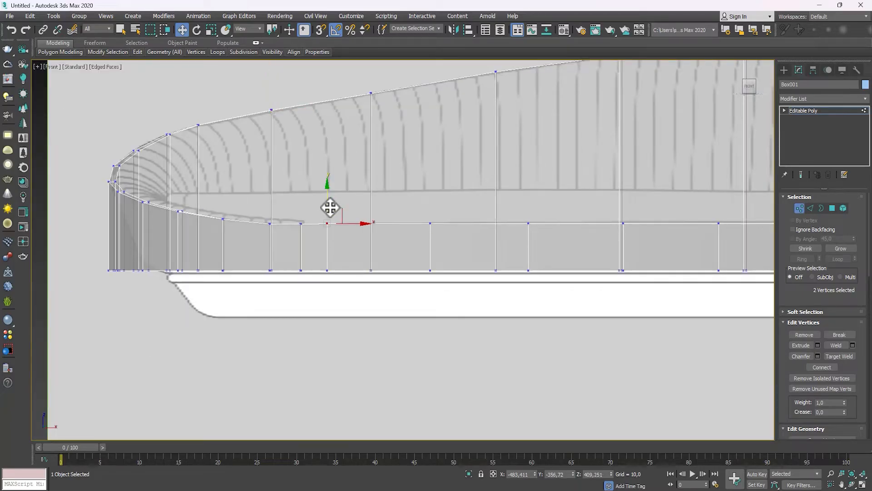
{"action": "left_click_drag", "start_coordinate": [328, 201], "coordinate": [327, 204]}
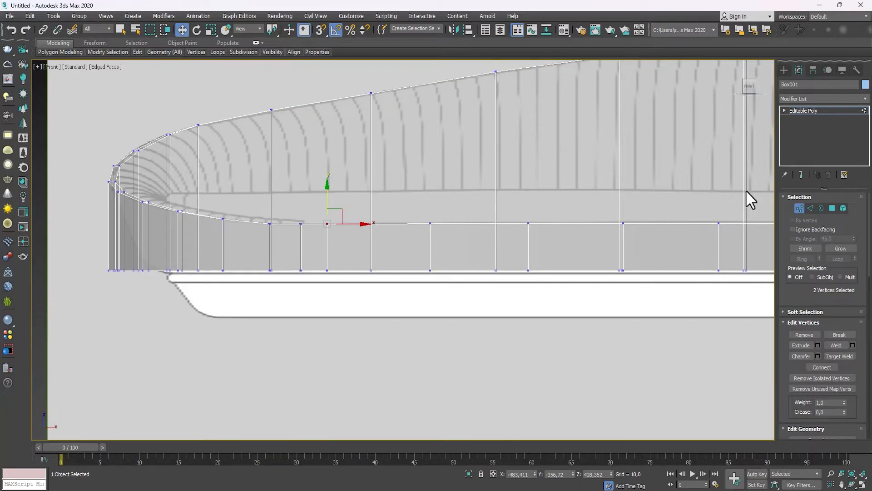
{"action": "left_click", "coordinate": [799, 208]}
Step: Apply a TurboSmooth modifier with 2 iterations to the sofa's outer wall
{"action": "middle_click_drag", "start_coordinate": [627, 214], "coordinate": [509, 182], "text": "alt"}
{"action": "left_click", "coordinate": [810, 99]}
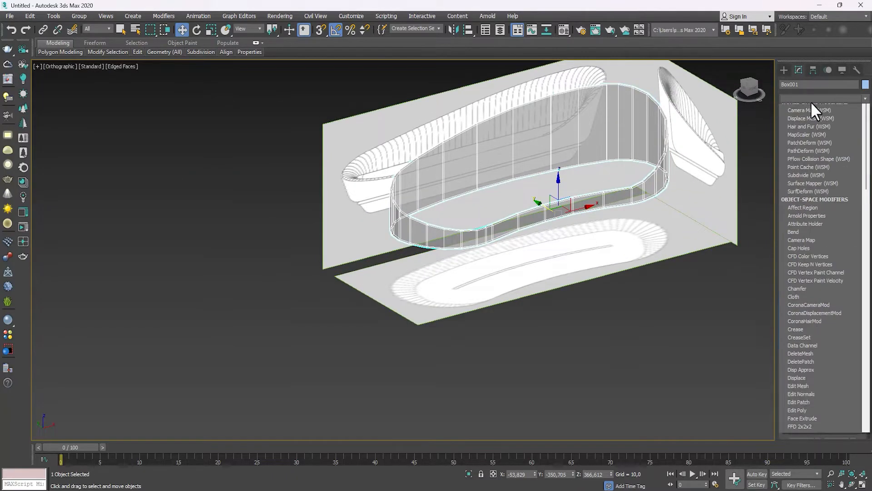
{"action": "key", "text": "t"}
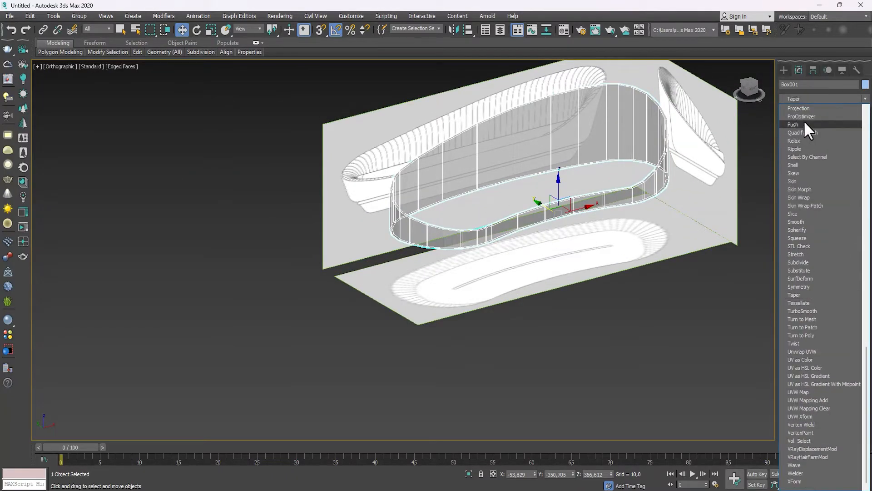
{"action": "left_click", "coordinate": [814, 312]}
{"action": "middle_click_drag", "start_coordinate": [615, 227], "coordinate": [372, 218], "text": "alt"}
{"action": "scroll", "coordinate": [372, 218], "scroll_direction": "down", "scroll_amount": 3}
{"action": "left_click", "coordinate": [852, 211]}
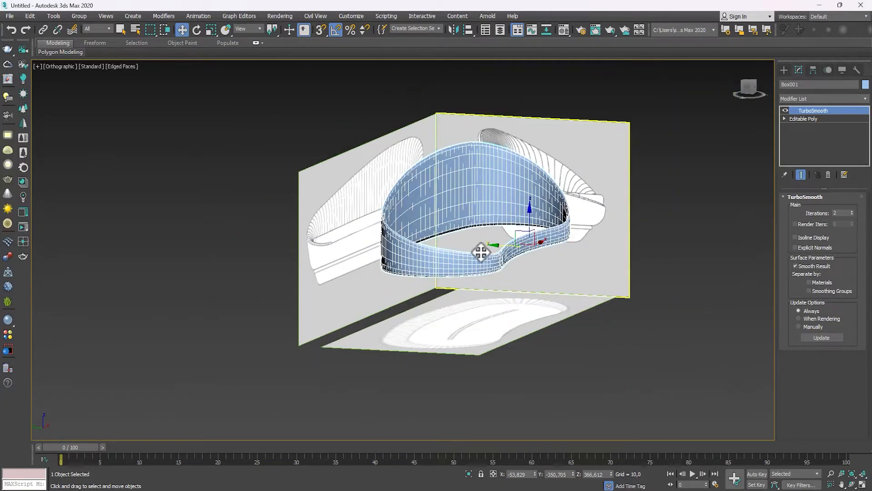
Step: Examine the smoothed wall from several angles and compare its rim with the front reference
{"action": "scroll", "coordinate": [500, 245], "scroll_direction": "up", "scroll_amount": 4}
{"action": "middle_click_drag", "start_coordinate": [438, 238], "coordinate": [395, 237], "text": "alt"}
{"action": "scroll", "coordinate": [409, 236], "scroll_direction": "down", "scroll_amount": 4}
{"action": "middle_click_drag", "start_coordinate": [483, 229], "coordinate": [478, 253], "text": "alt"}
{"action": "scroll", "coordinate": [476, 238], "scroll_direction": "down", "scroll_amount": 2}
{"action": "key", "text": "f"}
{"action": "key", "text": "z"}
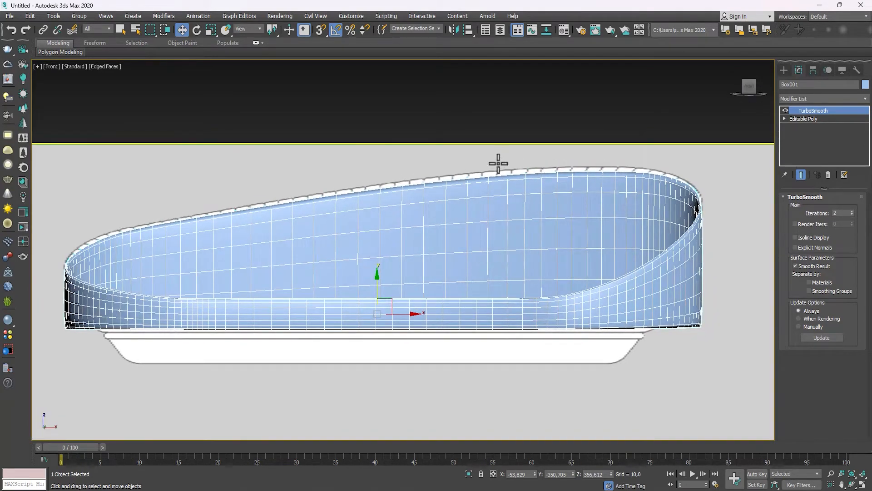
Step: Turn off the TurboSmooth effect, make the wall see-through and check its unsmoothed contour against the front reference
{"action": "left_click", "coordinate": [785, 110]}
{"action": "scroll", "coordinate": [411, 299], "scroll_direction": "down", "scroll_amount": 3}
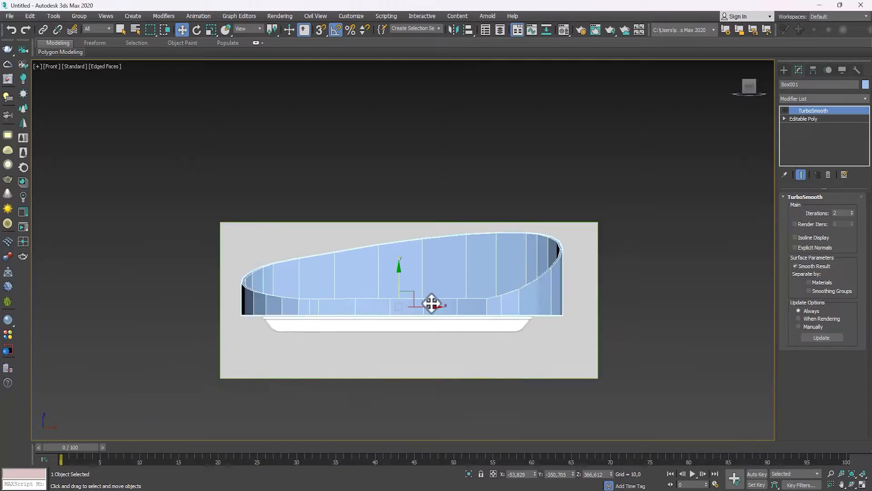
{"action": "middle_click_drag", "start_coordinate": [431, 303], "coordinate": [456, 301], "text": "alt"}
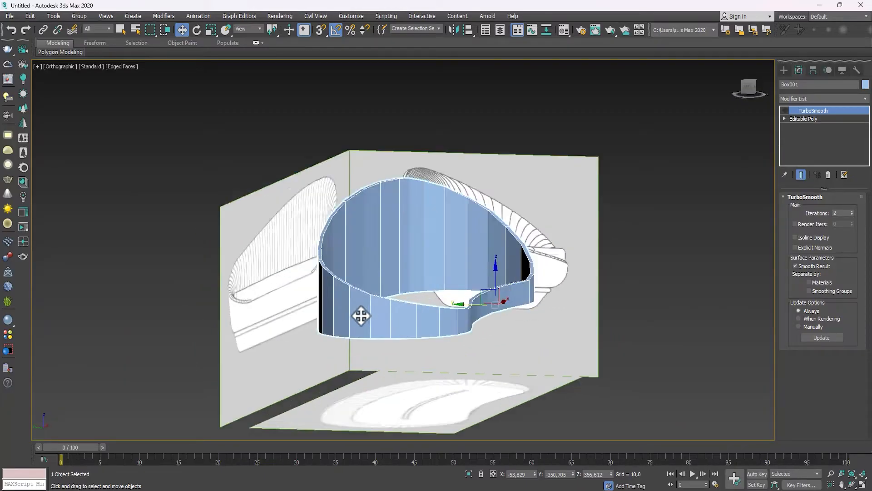
{"action": "mouse_move", "coordinate": [361, 316]}
{"action": "middle_mouse_down", "text": "alt"}
{"action": "mouse_move", "coordinate": [348, 308]}
{"action": "mouse_move", "coordinate": [363, 308]}
{"action": "mouse_move", "coordinate": [355, 308]}
{"action": "middle_mouse_up", "text": "alt"}
{"action": "key", "text": "f"}
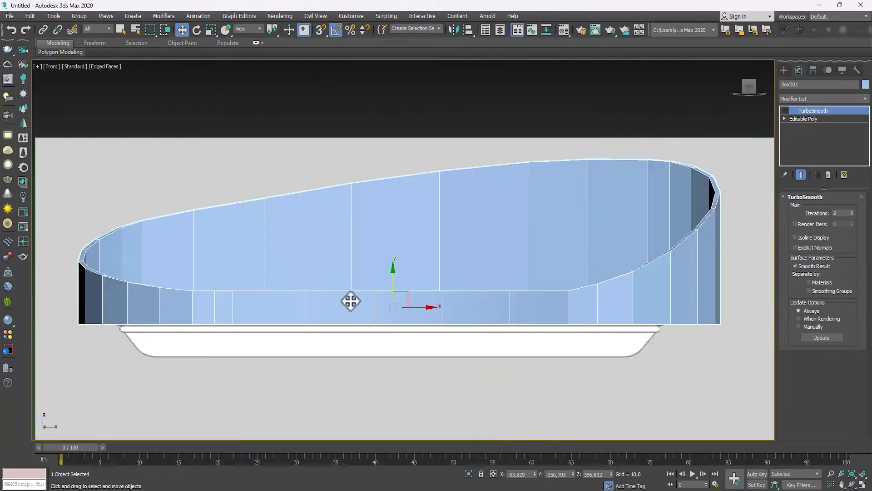
{"action": "scroll", "coordinate": [496, 302], "scroll_direction": "down", "scroll_amount": 3}
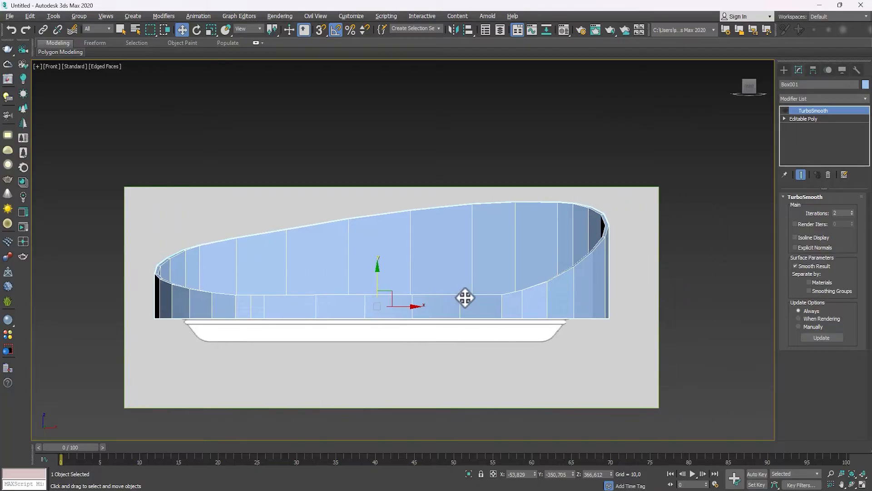
{"action": "scroll", "coordinate": [582, 294], "scroll_direction": "up", "scroll_amount": 3}
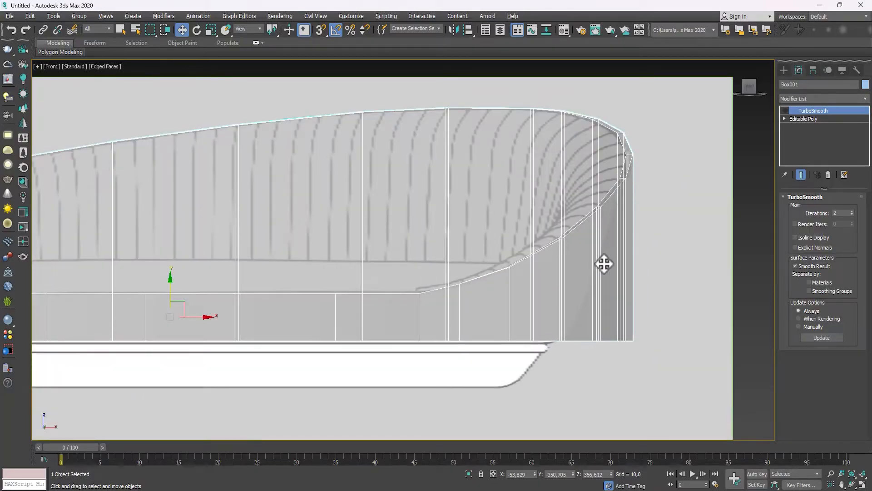
Step: Hide the outer wall so that only the front reference drawing is shown
{"action": "right_click", "coordinate": [587, 274]}
{"action": "left_click", "coordinate": [608, 241]}
{"action": "scroll", "coordinate": [528, 257], "scroll_direction": "down", "scroll_amount": 3}
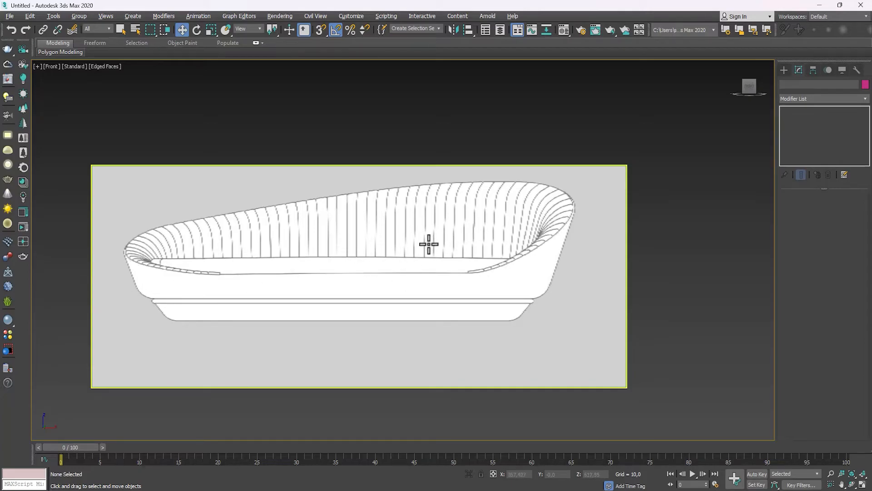
Step: View the side reference drawing and unhide all objects to bring the outer wall back
{"action": "key", "text": "l"}
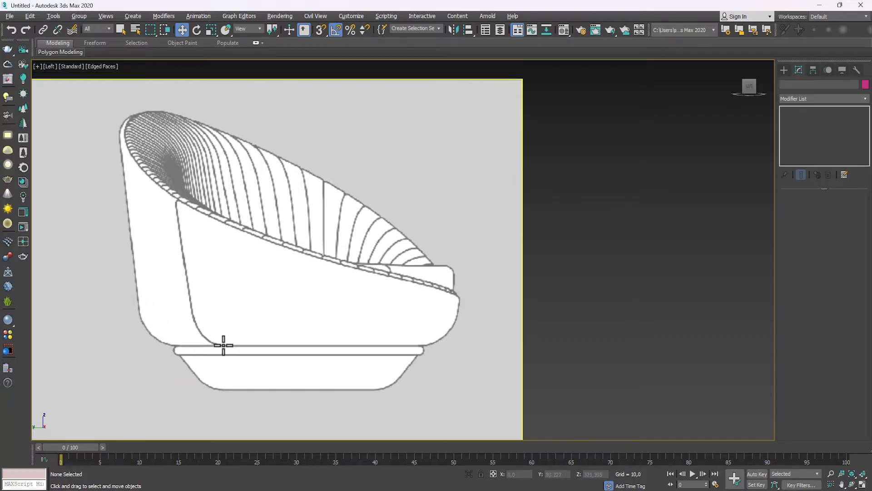
{"action": "scroll", "coordinate": [246, 304], "scroll_direction": "down", "scroll_amount": 2}
{"action": "right_click", "coordinate": [307, 273]}
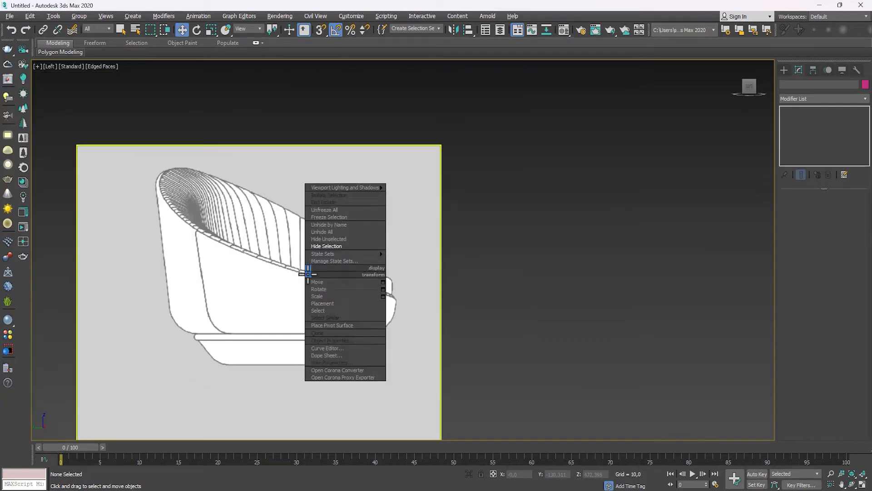
{"action": "left_click", "coordinate": [339, 234]}
Step: Examine the unsmoothed wall among the reference drawings and compare its outline with the top reference
{"action": "middle_click_drag", "start_coordinate": [366, 298], "coordinate": [353, 220], "text": "alt"}
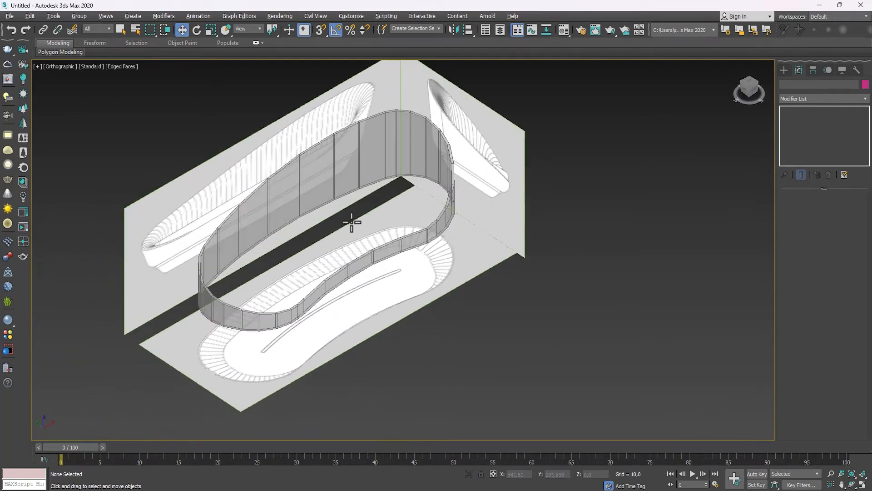
{"action": "scroll", "coordinate": [312, 307], "scroll_direction": "up", "scroll_amount": 5}
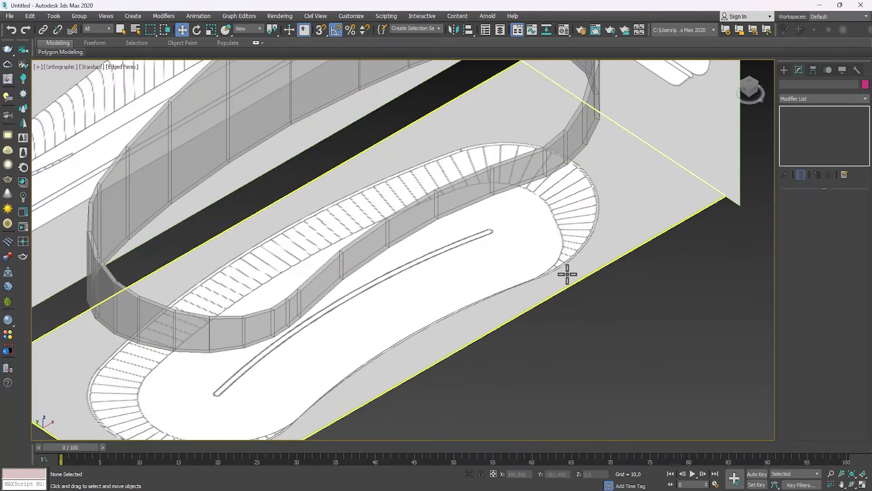
{"action": "scroll", "coordinate": [541, 278], "scroll_direction": "down", "scroll_amount": 2}
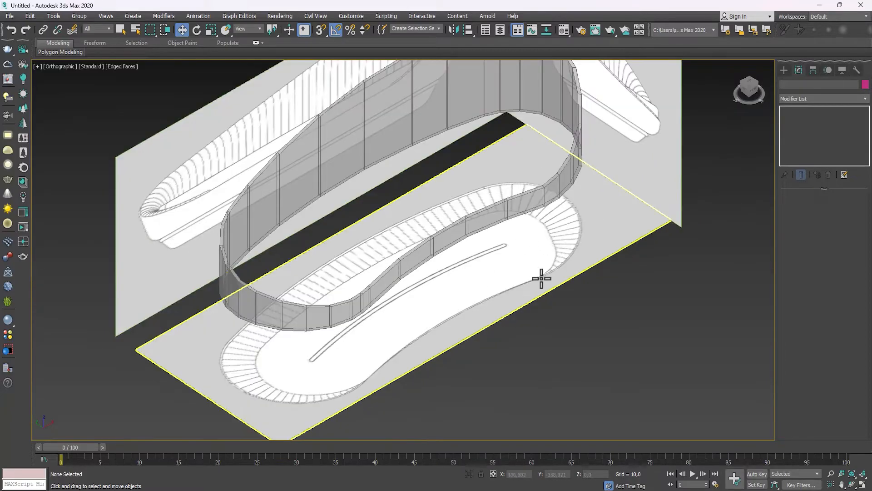
{"action": "middle_click_drag", "start_coordinate": [489, 246], "coordinate": [382, 263], "text": "alt"}
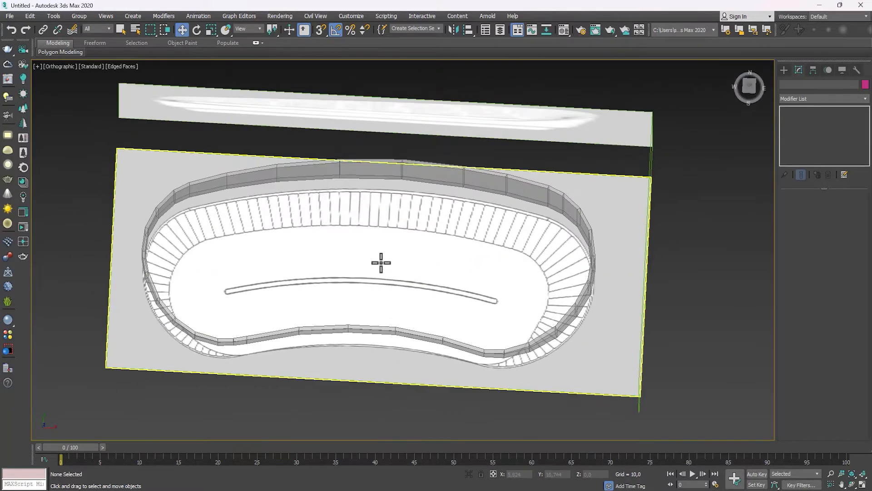
{"action": "key", "text": "t"}
{"action": "middle_click_drag", "start_coordinate": [230, 302], "coordinate": [336, 286]}
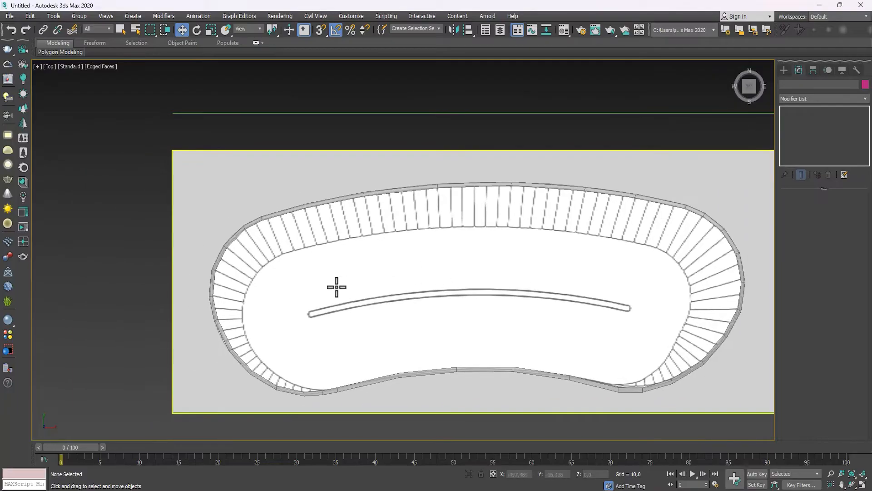
{"action": "middle_click_drag", "start_coordinate": [465, 281], "coordinate": [327, 136]}
Step: Hide the outer wall and examine the side reference drawing on its own
{"action": "right_click", "coordinate": [325, 135]}
{"action": "left_click", "coordinate": [346, 112]}
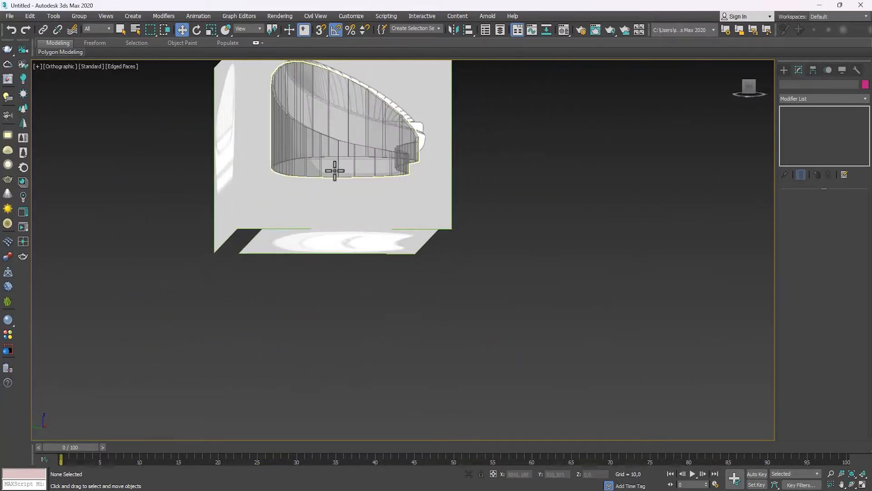
{"action": "middle_click_drag", "start_coordinate": [335, 171], "coordinate": [328, 220]}
{"action": "right_click", "coordinate": [318, 208]}
{"action": "left_click", "coordinate": [337, 183]}
{"action": "middle_click_drag", "start_coordinate": [338, 187], "coordinate": [343, 290]}
{"action": "scroll", "coordinate": [316, 241], "scroll_direction": "up", "scroll_amount": 3}
{"action": "left_click", "coordinate": [319, 228]}
{"action": "right_click", "coordinate": [319, 226]}
{"action": "left_click", "coordinate": [339, 190]}
{"action": "mouse_move", "coordinate": [343, 290]}
{"action": "middle_mouse_down", "text": "alt"}
{"action": "mouse_move", "coordinate": [357, 268]}
{"action": "mouse_move", "coordinate": [339, 284]}
{"action": "mouse_move", "coordinate": [343, 300]}
{"action": "middle_mouse_up", "text": "alt"}
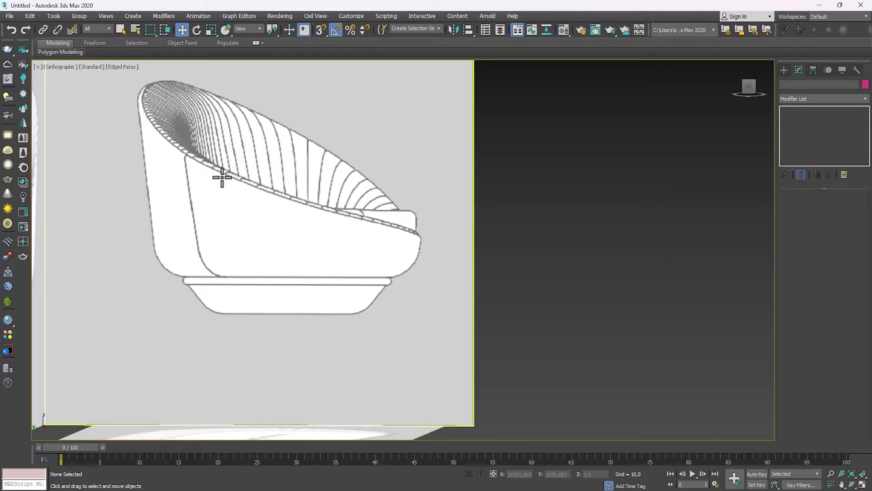
{"action": "scroll", "coordinate": [243, 208], "scroll_direction": "down", "scroll_amount": 2}
{"action": "middle_click_drag", "start_coordinate": [249, 181], "coordinate": [225, 213], "text": "alt"}
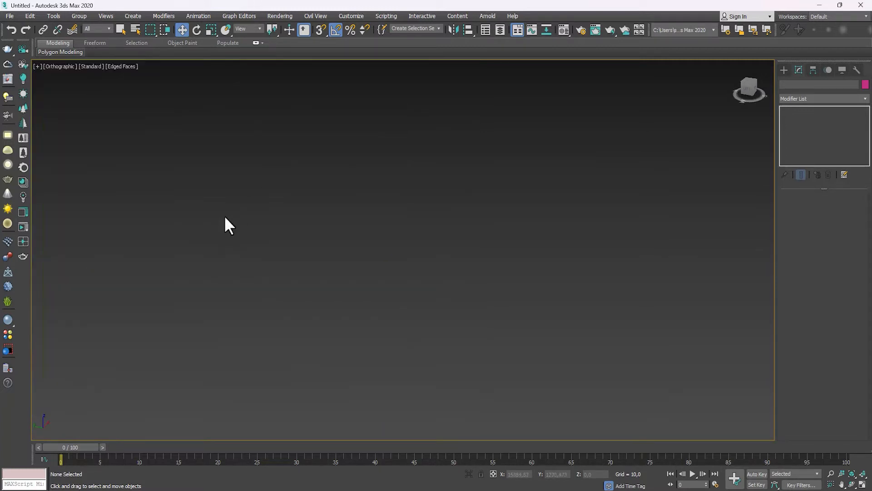
Step: Restore the display of the outer wall together with all three reference drawings
{"action": "key", "text": "t"}
{"action": "scroll", "coordinate": [344, 156], "scroll_direction": "down", "scroll_amount": 4}
{"action": "middle_click_drag", "start_coordinate": [273, 250], "coordinate": [248, 91]}
{"action": "left_click", "coordinate": [303, 159]}
{"action": "middle_click_drag", "start_coordinate": [263, 95], "coordinate": [259, 160]}
{"action": "right_click", "coordinate": [259, 158]}
{"action": "left_click", "coordinate": [286, 110]}
{"action": "scroll", "coordinate": [192, 162], "scroll_direction": "up", "scroll_amount": 4}
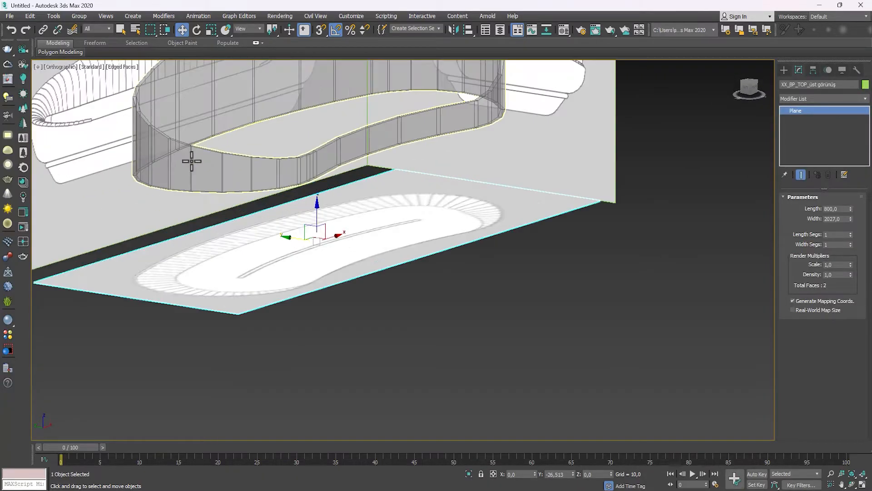
{"action": "scroll", "coordinate": [192, 161], "scroll_direction": "down", "scroll_amount": 3}
{"action": "middle_click_drag", "start_coordinate": [250, 230], "coordinate": [236, 272], "text": "alt"}
Step: Remove the TurboSmooth modifier from the outer wall so only its Editable Poly remains
{"action": "left_click", "coordinate": [226, 286]}
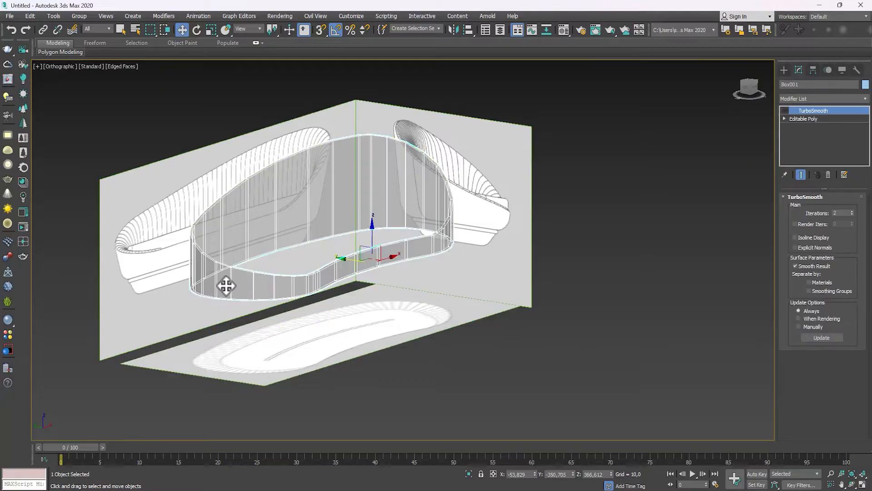
{"action": "scroll", "coordinate": [229, 281], "scroll_direction": "up", "scroll_amount": 2}
{"action": "right_click", "coordinate": [231, 275]}
{"action": "mouse_move", "coordinate": [300, 370]}
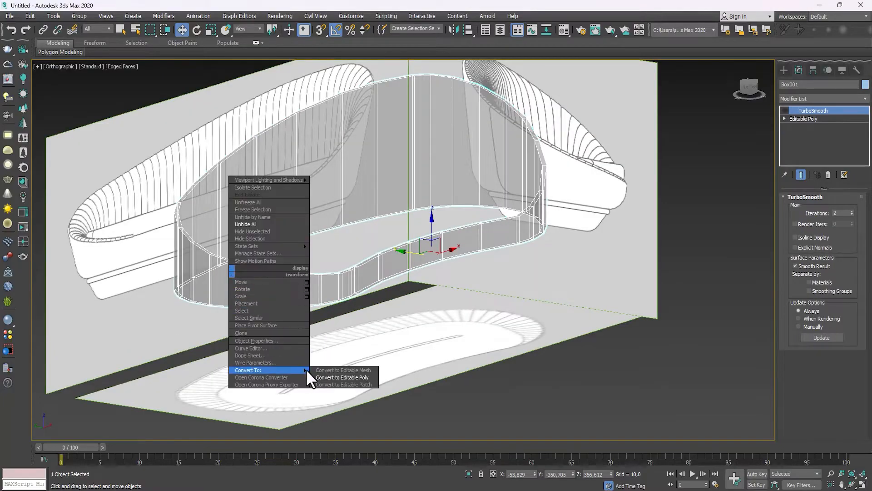
{"action": "left_click", "coordinate": [785, 103]}
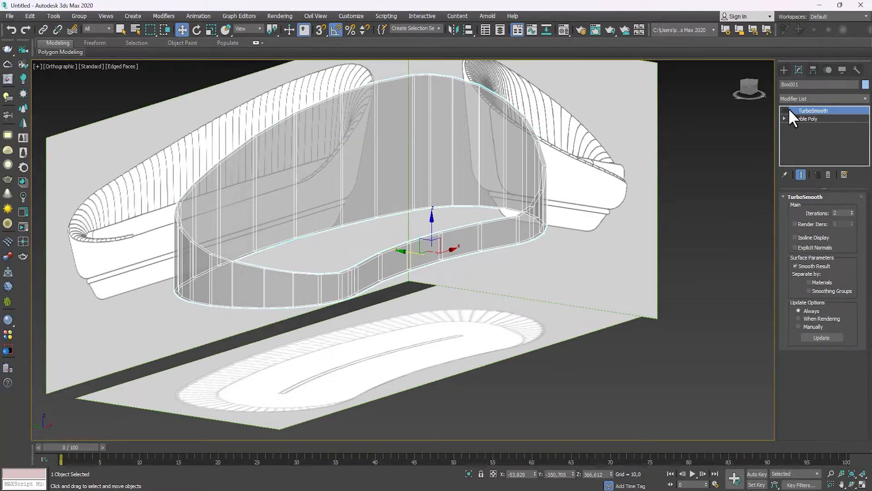
{"action": "left_click", "coordinate": [829, 175]}
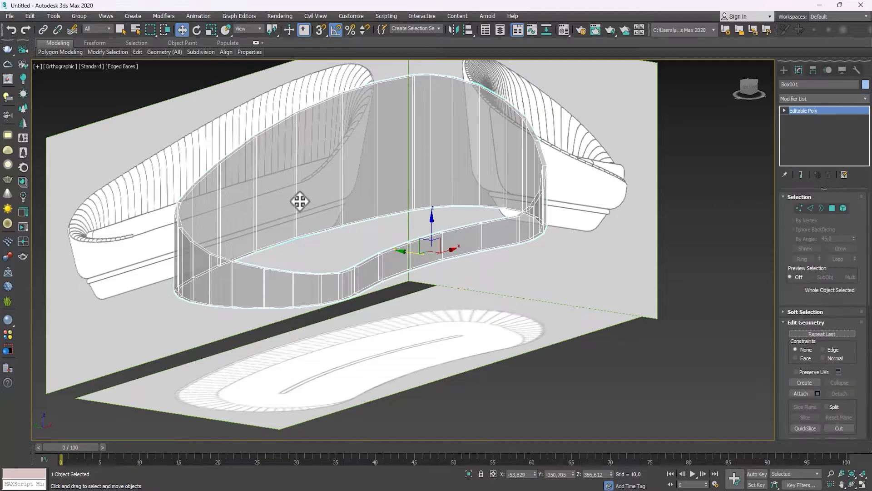
Step: Delete the full loop of polygons forming the outer side of the wall
{"action": "scroll", "coordinate": [242, 312], "scroll_direction": "up", "scroll_amount": 3}
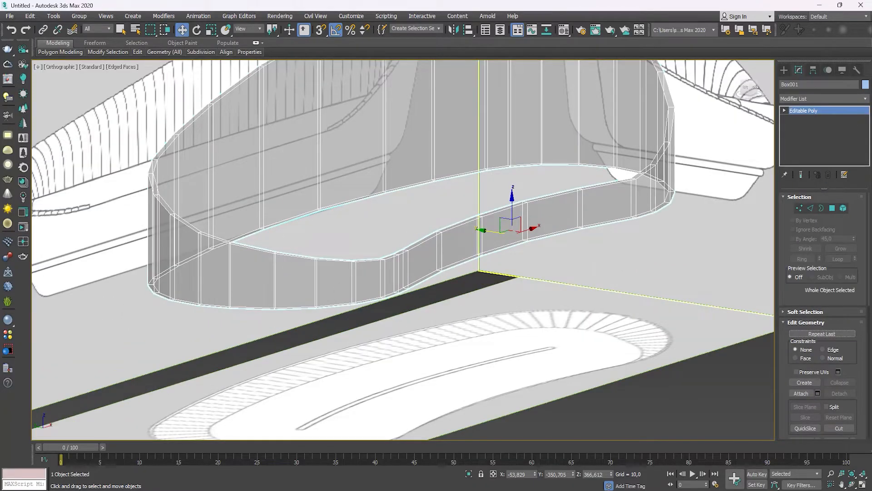
{"action": "left_click", "coordinate": [832, 209]}
{"action": "middle_click_drag", "start_coordinate": [349, 305], "coordinate": [363, 300]}
{"action": "left_click", "coordinate": [411, 280]}
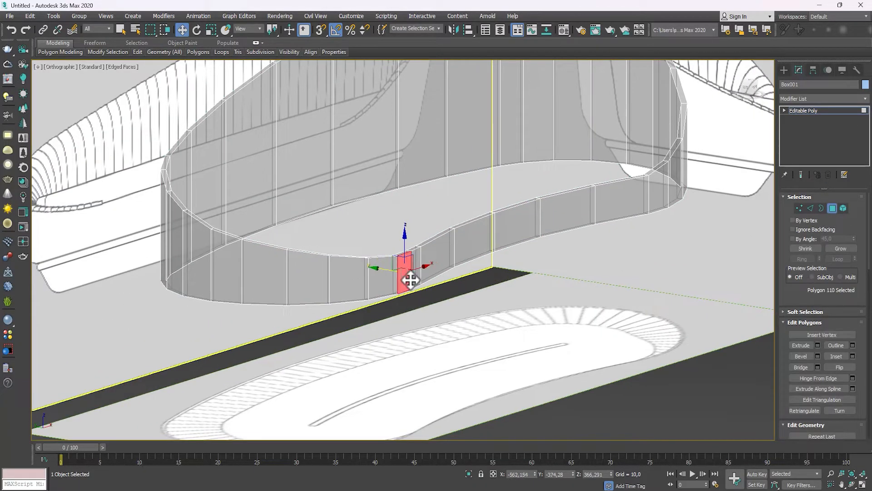
{"action": "scroll", "coordinate": [291, 203], "scroll_direction": "down", "scroll_amount": 5}
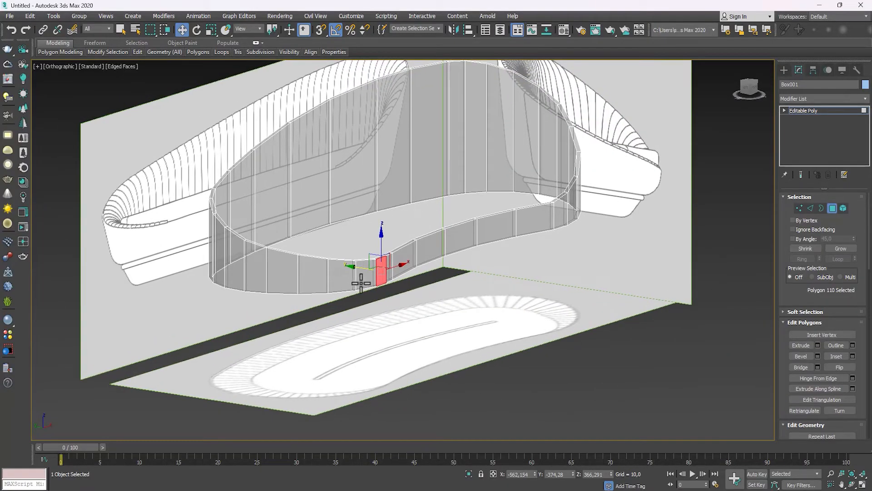
{"action": "left_click", "coordinate": [367, 276], "text": "shift"}
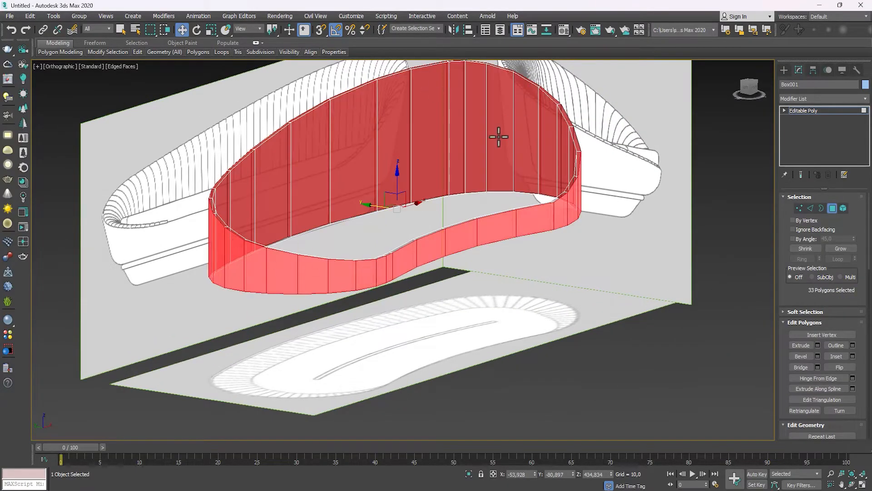
{"action": "middle_click_drag", "start_coordinate": [398, 237], "coordinate": [397, 268]}
{"action": "left_click", "coordinate": [237, 195]}
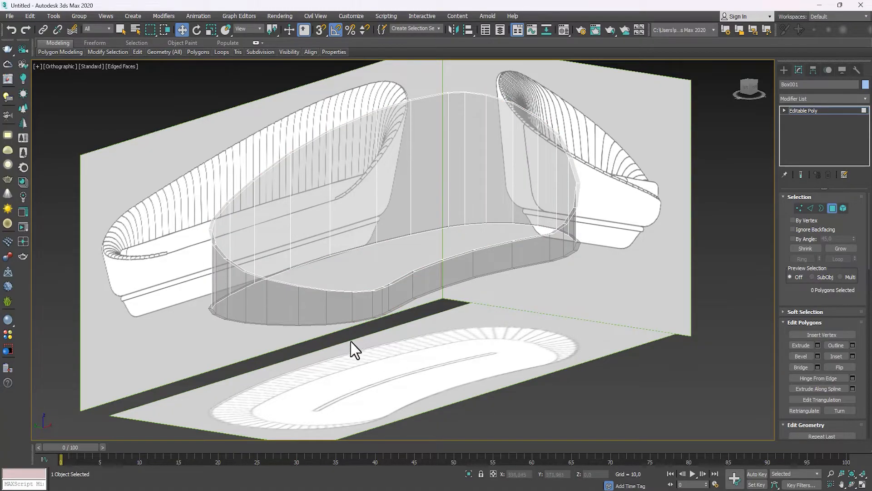
Step: Delete the narrow ring of polygons along the underside of the wall
{"action": "scroll", "coordinate": [359, 306], "scroll_direction": "up", "scroll_amount": 4}
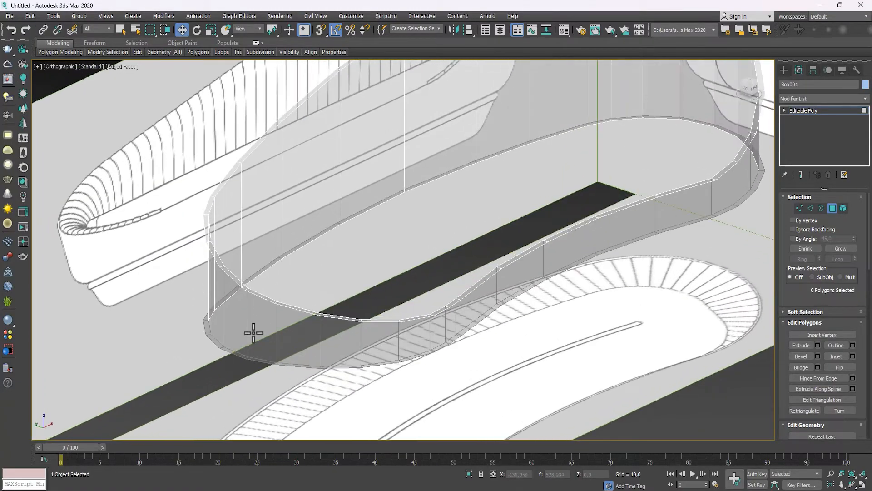
{"action": "middle_click_drag", "start_coordinate": [186, 321], "coordinate": [199, 359]}
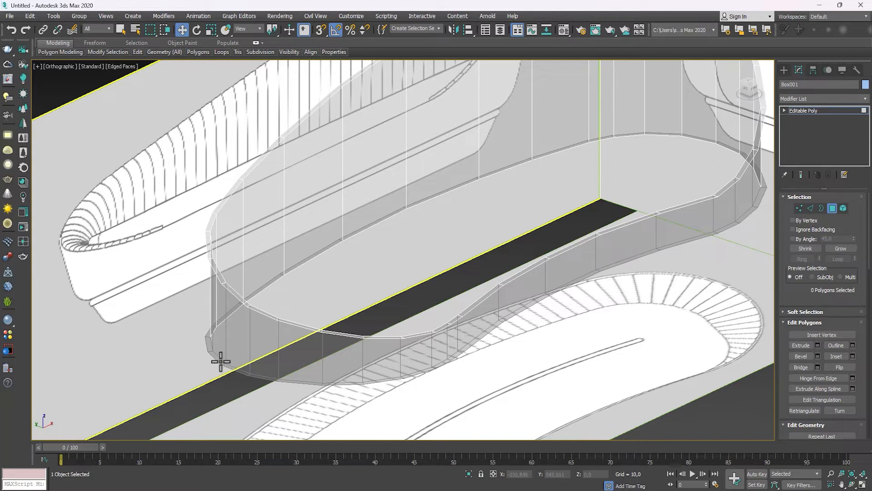
{"action": "left_click", "coordinate": [219, 358]}
{"action": "left_click", "coordinate": [208, 353], "text": "shift"}
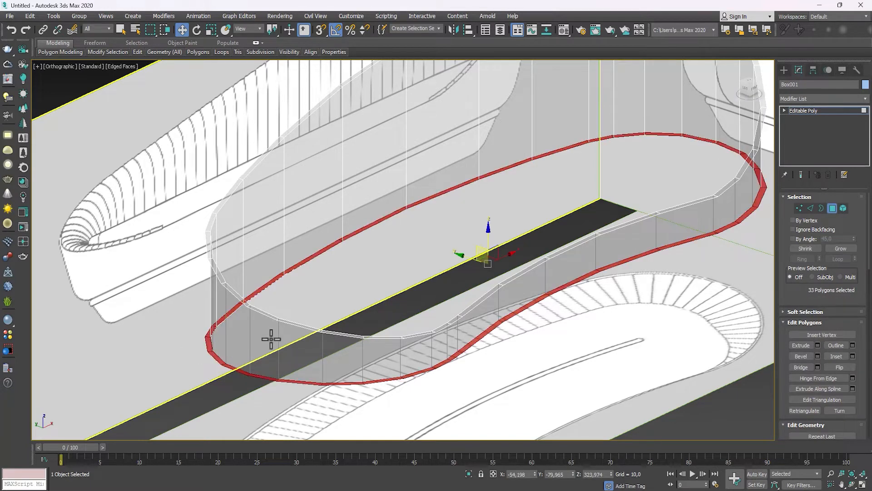
{"action": "key", "text": "ctrl+d"}
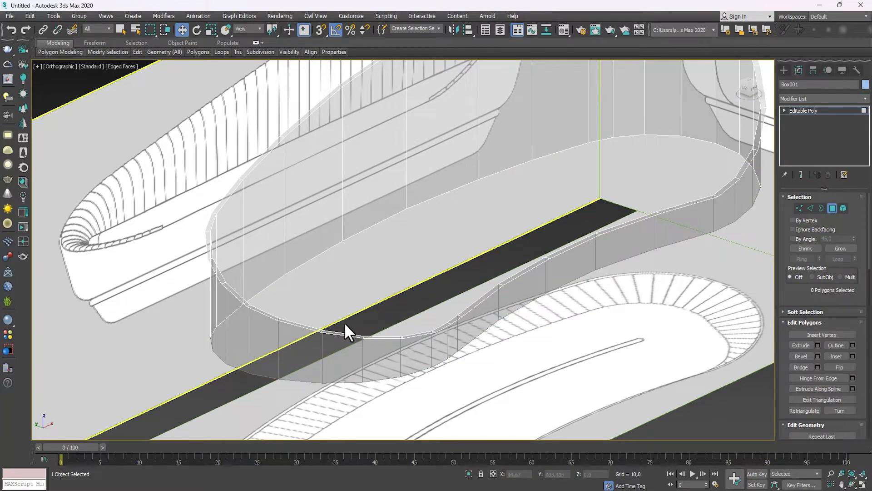
{"action": "middle_click_drag", "start_coordinate": [344, 323], "coordinate": [341, 332]}
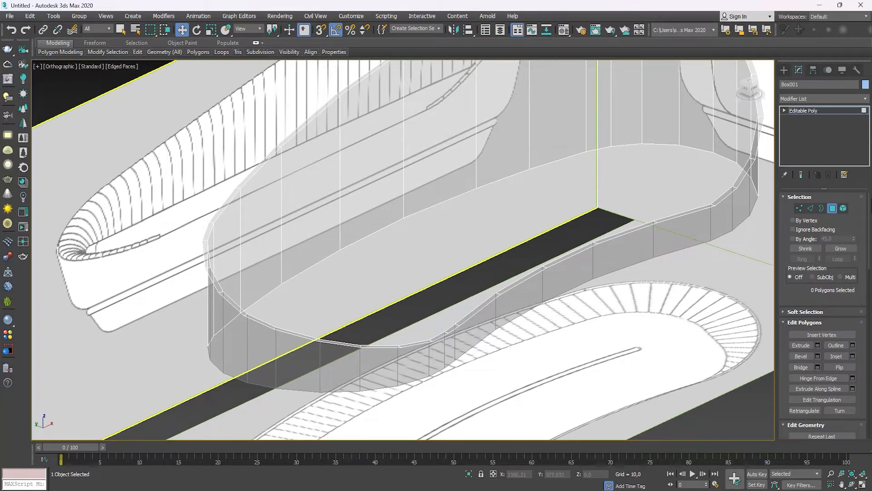
Step: Select the wall's open bottom border and convert it to an edge selection
{"action": "left_click", "coordinate": [832, 209]}
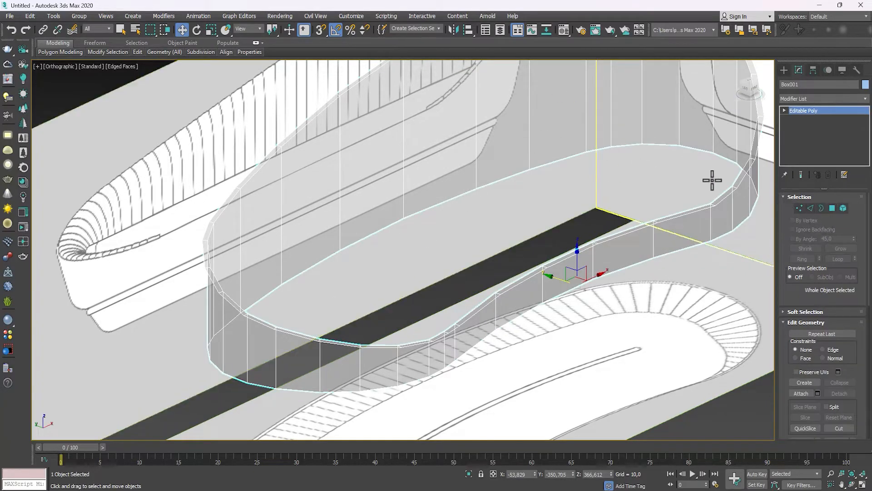
{"action": "left_click", "coordinate": [818, 208]}
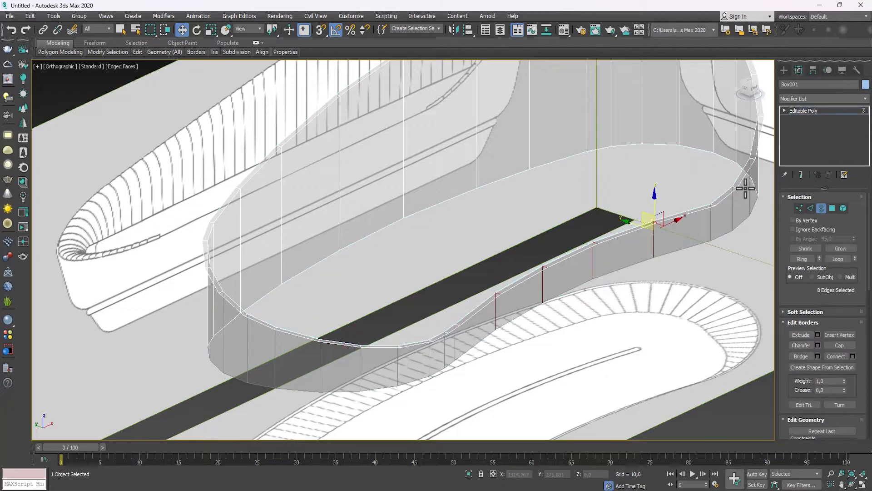
{"action": "left_click", "coordinate": [629, 145]}
{"action": "scroll", "coordinate": [620, 182], "scroll_direction": "down", "scroll_amount": 4}
{"action": "middle_click_drag", "start_coordinate": [615, 200], "coordinate": [696, 219], "text": "alt"}
{"action": "left_click", "coordinate": [811, 209]}
Step: Compare the selected bottom edge loop with the sofa outline in the top reference, especially along the front curve
{"action": "mouse_move", "coordinate": [450, 189]}
{"action": "middle_mouse_down", "text": "alt"}
{"action": "mouse_move", "coordinate": [454, 213]}
{"action": "mouse_move", "coordinate": [459, 203]}
{"action": "middle_mouse_up", "text": "alt"}
{"action": "key", "text": "t"}
{"action": "key", "text": "z"}
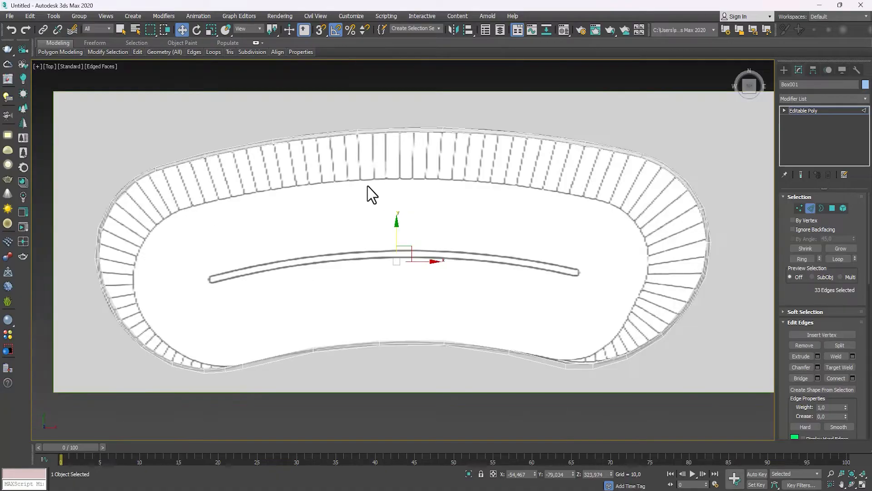
{"action": "middle_click_drag", "start_coordinate": [418, 253], "coordinate": [430, 226]}
{"action": "scroll", "coordinate": [257, 345], "scroll_direction": "up", "scroll_amount": 2}
{"action": "scroll", "coordinate": [224, 331], "scroll_direction": "up", "scroll_amount": 2}
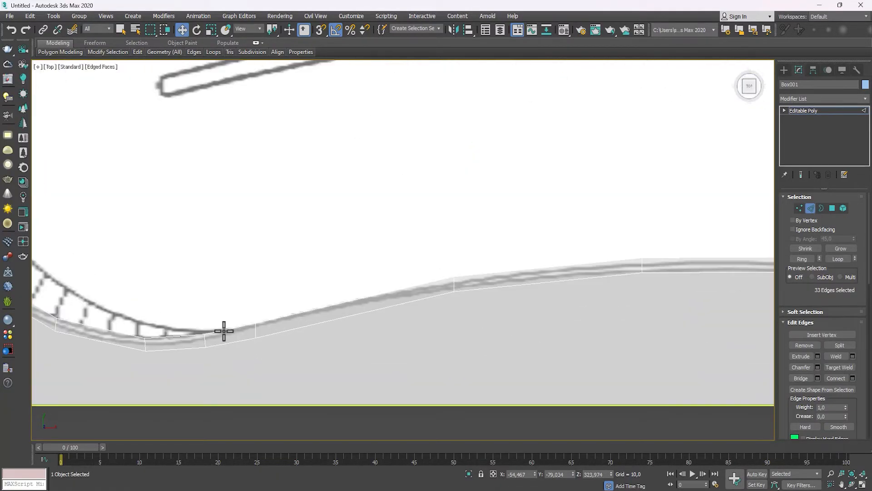
{"action": "scroll", "coordinate": [327, 323], "scroll_direction": "down", "scroll_amount": 2}
{"action": "scroll", "coordinate": [436, 311], "scroll_direction": "down", "scroll_amount": 4}
{"action": "middle_click_drag", "start_coordinate": [436, 311], "coordinate": [419, 285], "text": "alt"}
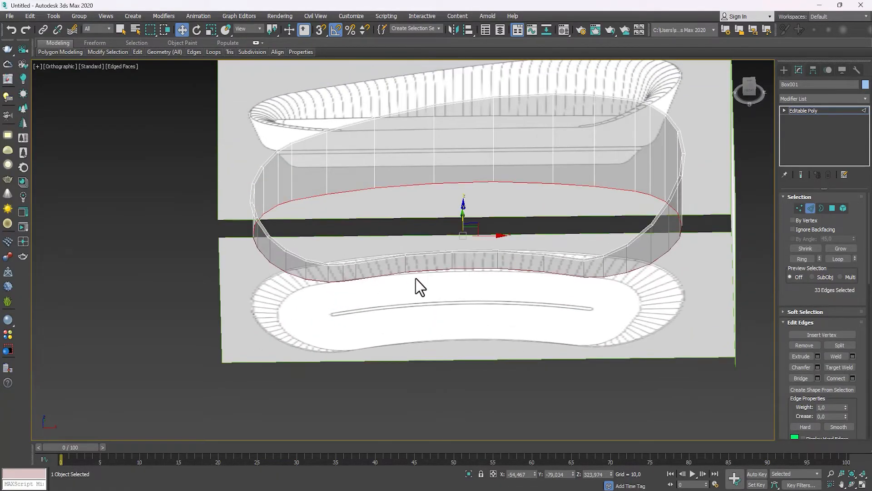
{"action": "key", "text": "t"}
{"action": "key", "text": "z"}
{"action": "middle_click_drag", "start_coordinate": [326, 289], "coordinate": [347, 272]}
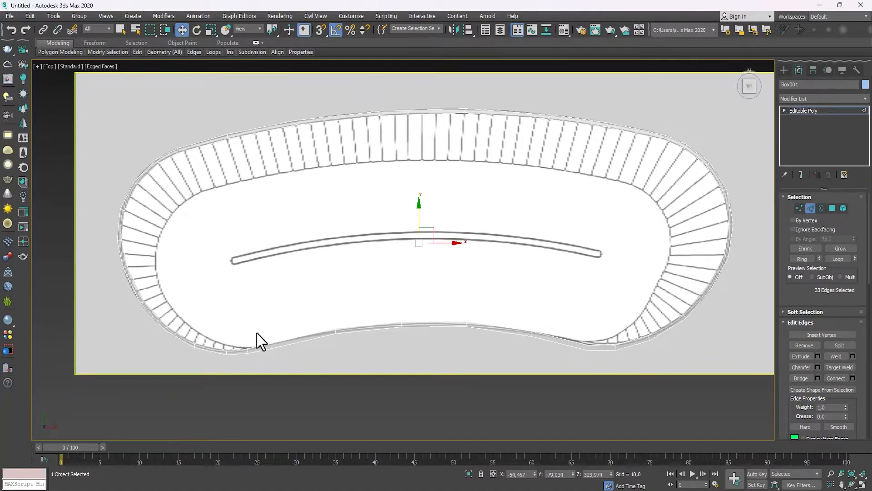
{"action": "scroll", "coordinate": [257, 340], "scroll_direction": "up", "scroll_amount": 3}
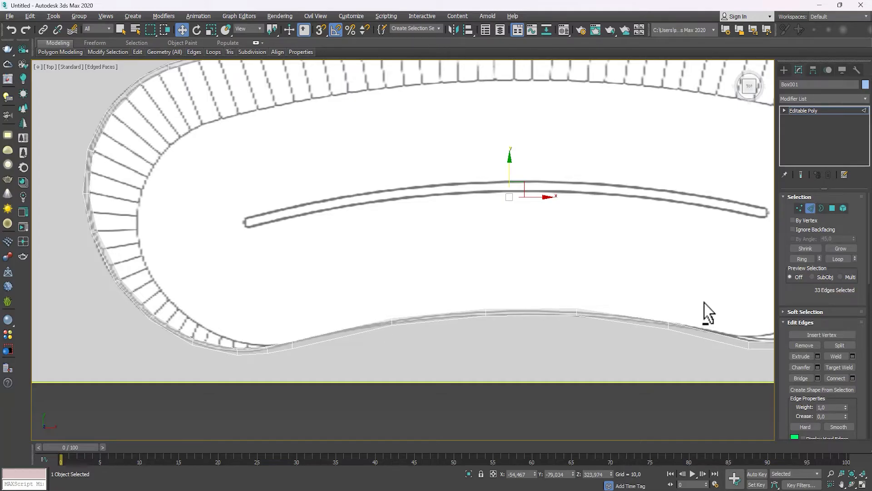
Step: Remove the edges along the concave front curve from the bottom loop selection and check the remaining edges against the base
{"action": "left_click_drag", "start_coordinate": [704, 301], "coordinate": [328, 376]}
{"action": "middle_click_drag", "start_coordinate": [362, 335], "coordinate": [357, 247], "text": "alt"}
{"action": "scroll", "coordinate": [302, 257], "scroll_direction": "up", "scroll_amount": 3}
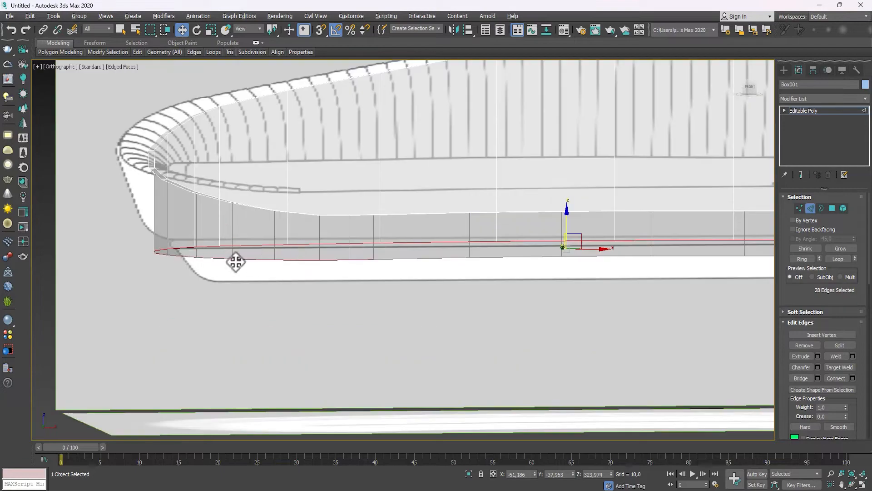
{"action": "middle_click_drag", "start_coordinate": [235, 259], "coordinate": [322, 312], "text": "alt"}
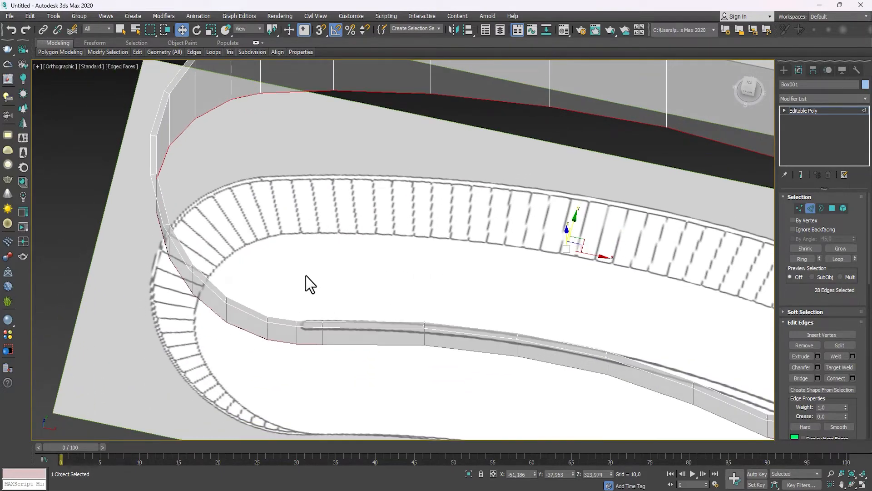
Step: Scale the selected bottom edges of the wall inward in the top view and check the resulting slope in perspective
{"action": "key", "text": "t"}
{"action": "key", "text": "shift+f"}
{"action": "key", "text": "e"}
{"action": "key", "text": "r"}
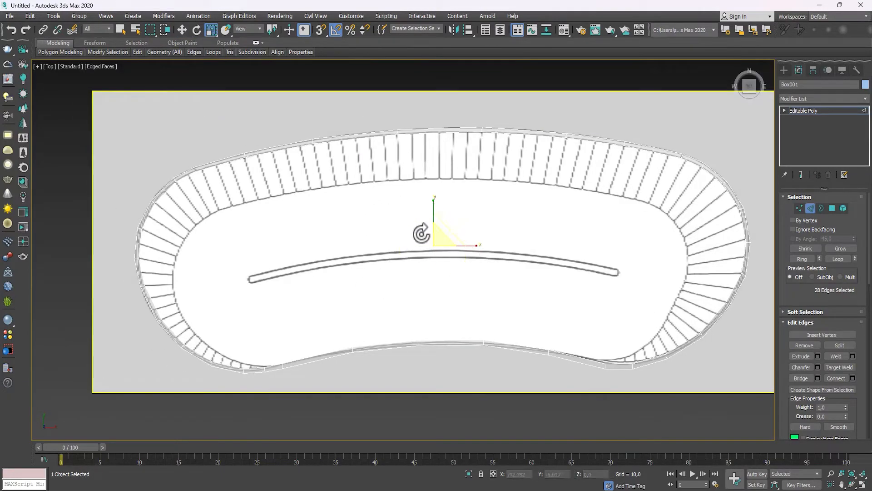
{"action": "left_click_drag", "start_coordinate": [444, 237], "coordinate": [432, 248]}
{"action": "middle_click_drag", "start_coordinate": [359, 238], "coordinate": [427, 106], "text": "alt"}
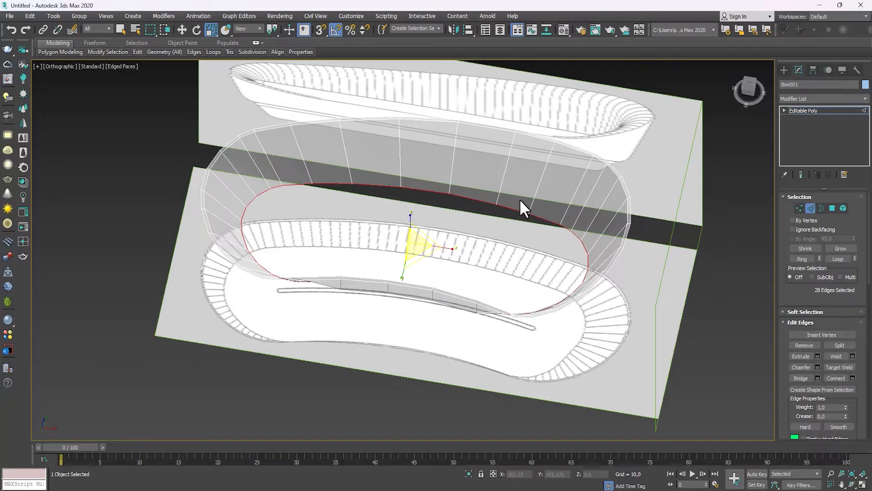
{"action": "middle_click_drag", "start_coordinate": [377, 209], "coordinate": [350, 209], "text": "alt"}
Step: At vertex level in the top view, move the bottom vertex just left of the back's centre onto the reference's inner seat outline
{"action": "key", "text": "t"}
{"action": "key", "text": "z"}
{"action": "left_click", "coordinate": [810, 207]}
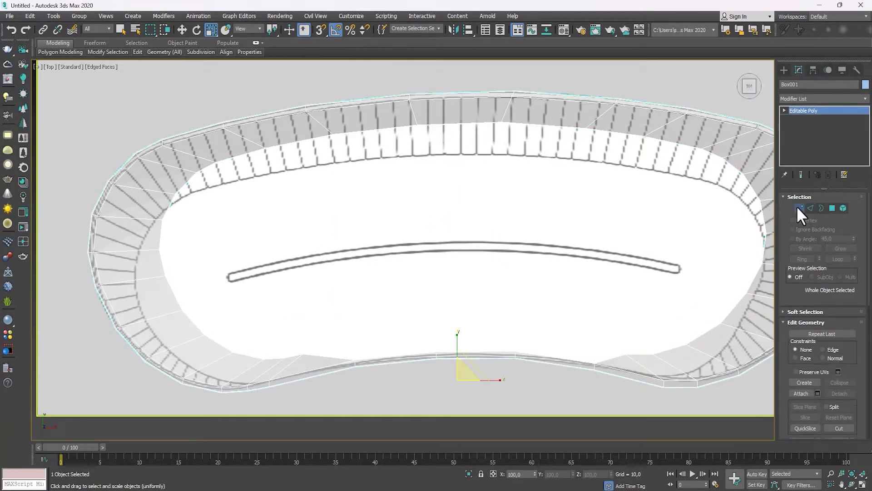
{"action": "left_click", "coordinate": [798, 207]}
{"action": "middle_click_drag", "start_coordinate": [529, 172], "coordinate": [546, 195]}
{"action": "left_click_drag", "start_coordinate": [449, 143], "coordinate": [429, 164]}
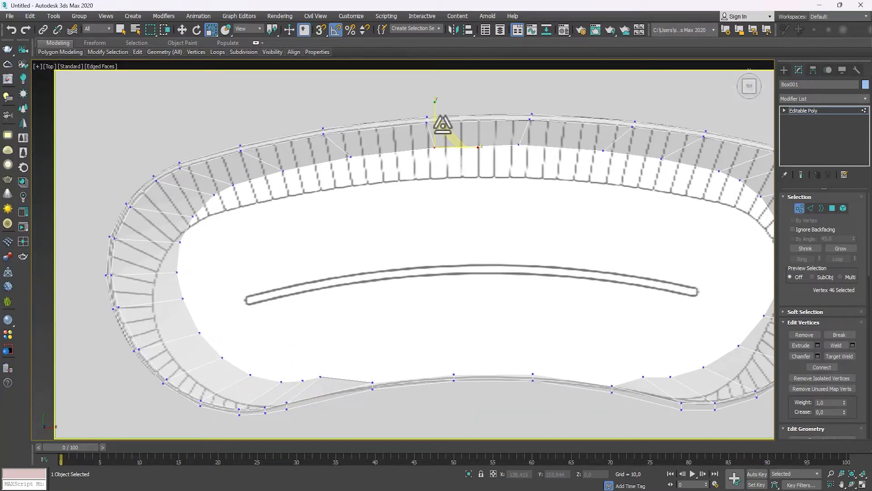
{"action": "key", "text": "w"}
{"action": "left_click_drag", "start_coordinate": [443, 133], "coordinate": [438, 164]}
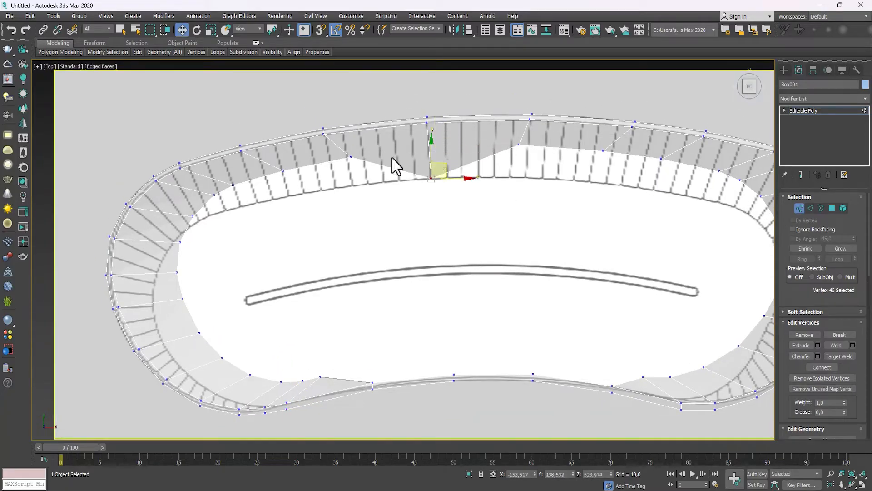
Step: Move the next two bottom vertices along the left half of the back onto the inner seat outline
{"action": "left_click_drag", "start_coordinate": [366, 147], "coordinate": [352, 177]}
{"action": "left_click", "coordinate": [284, 170]}
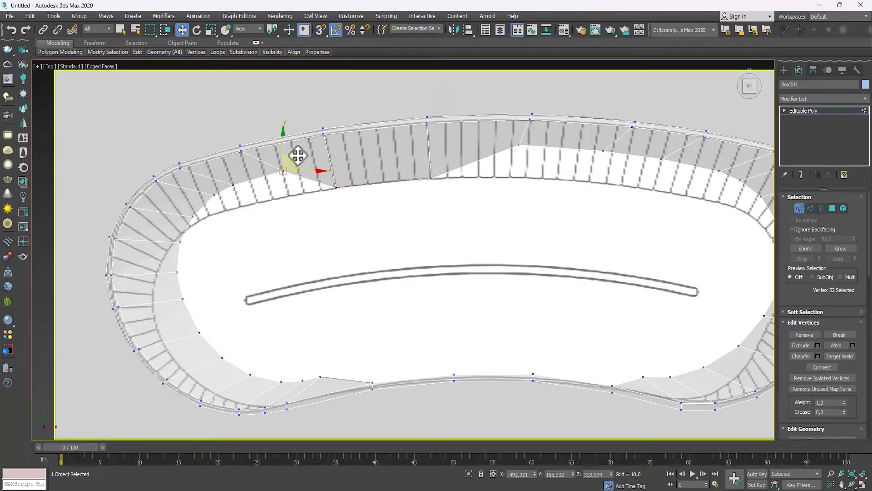
{"action": "left_click_drag", "start_coordinate": [296, 156], "coordinate": [272, 189]}
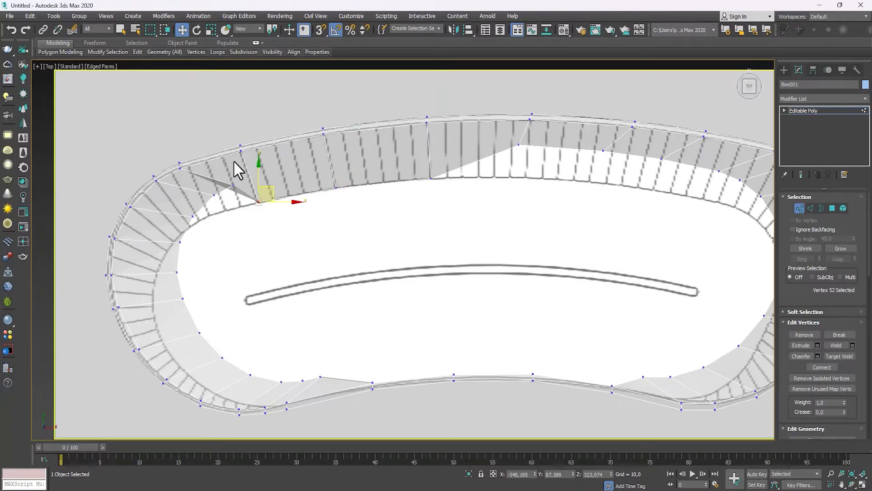
Step: Align the first two bottom vertices right of the back's centre with the reference's inner outline, undoing a misplaced move
{"action": "scroll", "coordinate": [234, 179], "scroll_direction": "up", "scroll_amount": 2}
{"action": "middle_click_drag", "start_coordinate": [586, 172], "coordinate": [516, 197]}
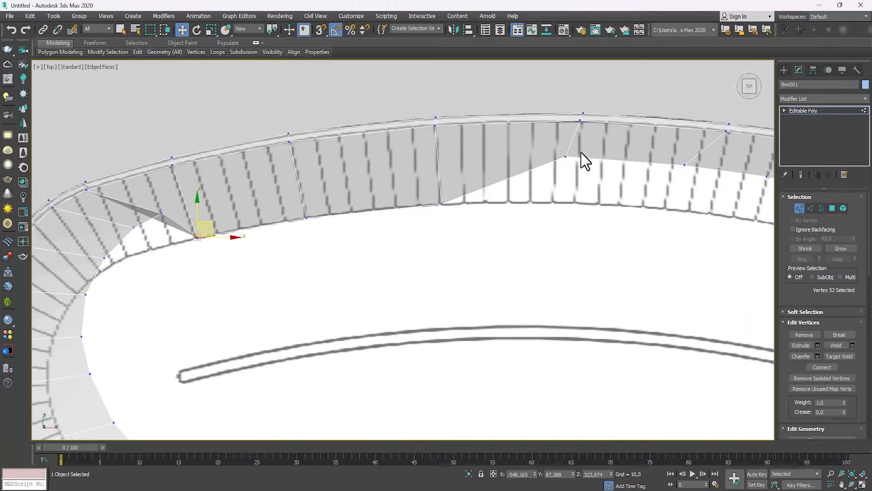
{"action": "left_click", "coordinate": [568, 157]}
{"action": "left_click_drag", "start_coordinate": [578, 156], "coordinate": [591, 192]}
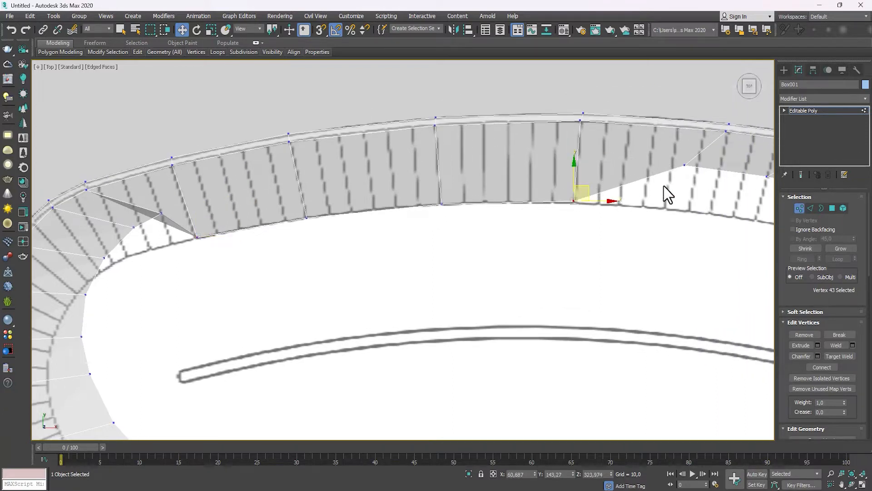
{"action": "left_click_drag", "start_coordinate": [692, 156], "coordinate": [729, 203]}
{"action": "key", "text": "ctrl+z"}
{"action": "middle_click_drag", "start_coordinate": [735, 201], "coordinate": [573, 196]}
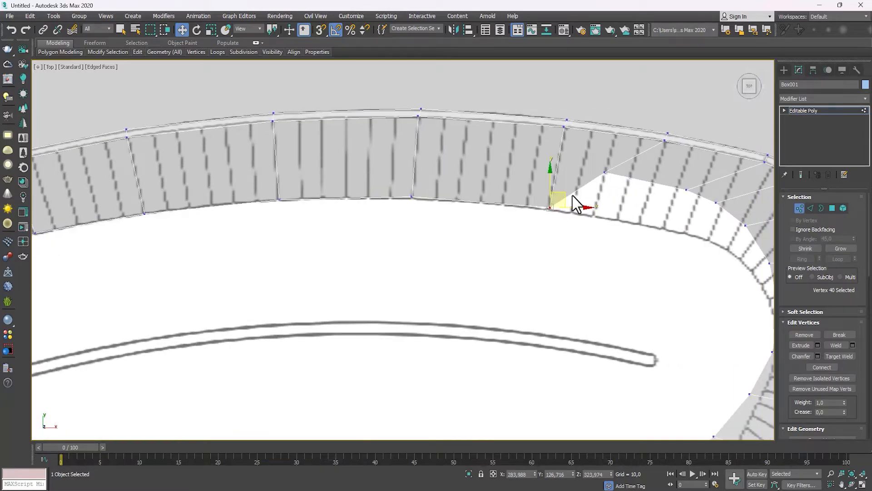
Step: Move the next two bottom vertices toward the sofa's right back corner onto the inner seat outline
{"action": "left_click", "coordinate": [606, 171]}
{"action": "left_click_drag", "start_coordinate": [621, 164], "coordinate": [655, 214]}
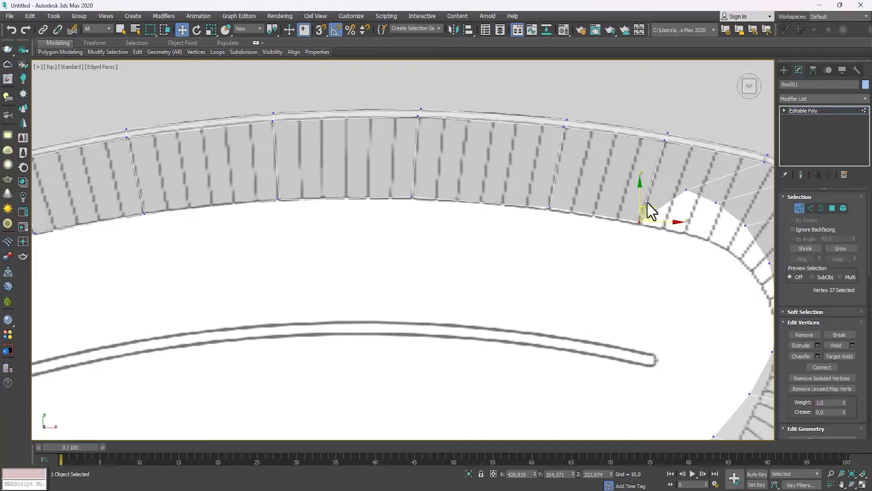
{"action": "left_click", "coordinate": [686, 190]}
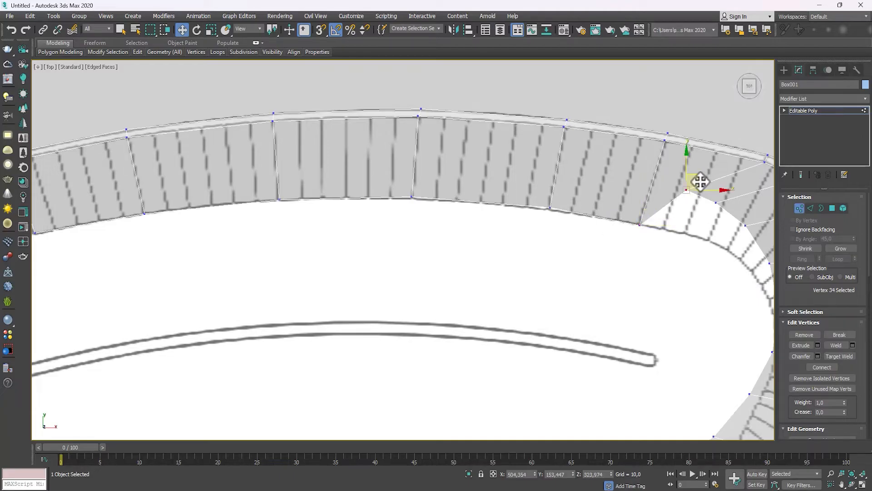
{"action": "left_click_drag", "start_coordinate": [699, 181], "coordinate": [693, 220]}
Step: Reposition the bottom vertices around the right back corner so they follow the curved inner outline of the reference
{"action": "middle_click_drag", "start_coordinate": [727, 224], "coordinate": [653, 215]}
{"action": "middle_click_drag", "start_coordinate": [680, 282], "coordinate": [613, 249]}
{"action": "left_click", "coordinate": [533, 143]}
{"action": "left_click_drag", "start_coordinate": [549, 137], "coordinate": [587, 202]}
{"action": "left_click", "coordinate": [563, 163]}
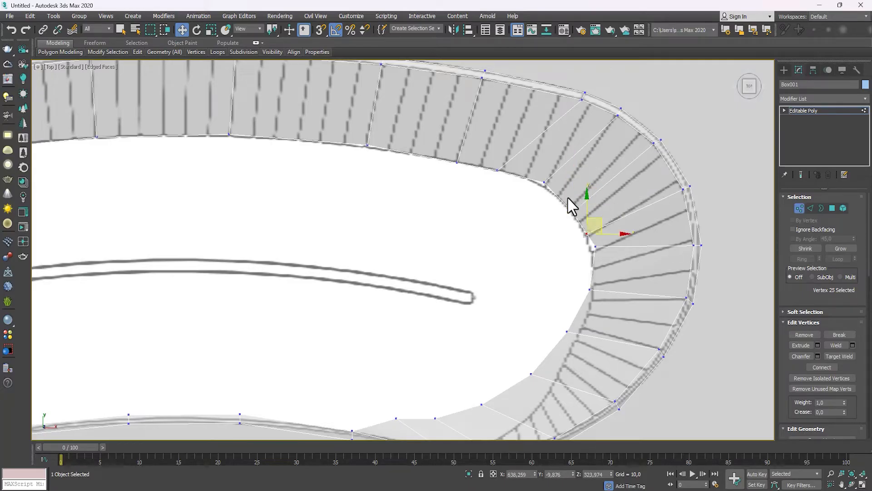
Step: Fine-tune one bottom vertex at the right back corner and one along the back to sit exactly on the inner outline
{"action": "left_click", "coordinate": [545, 182]}
{"action": "left_click_drag", "start_coordinate": [557, 167], "coordinate": [559, 173]}
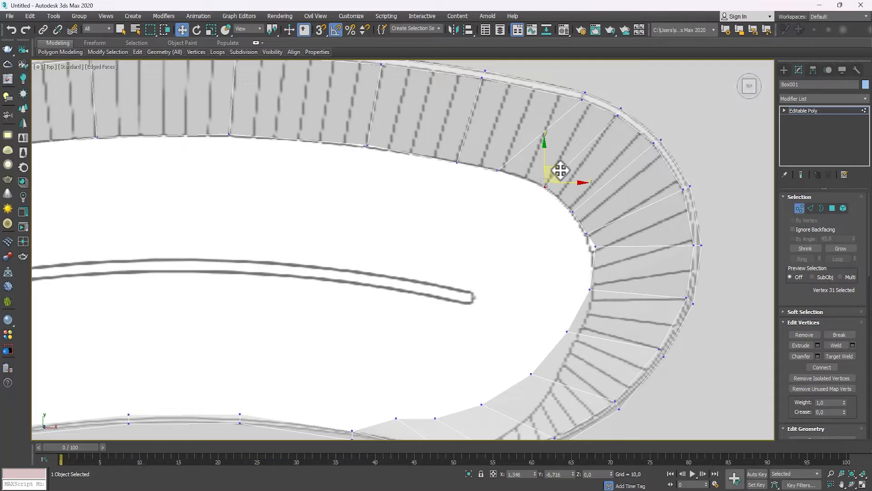
{"action": "left_click", "coordinate": [369, 143]}
{"action": "left_click_drag", "start_coordinate": [379, 130], "coordinate": [380, 135]}
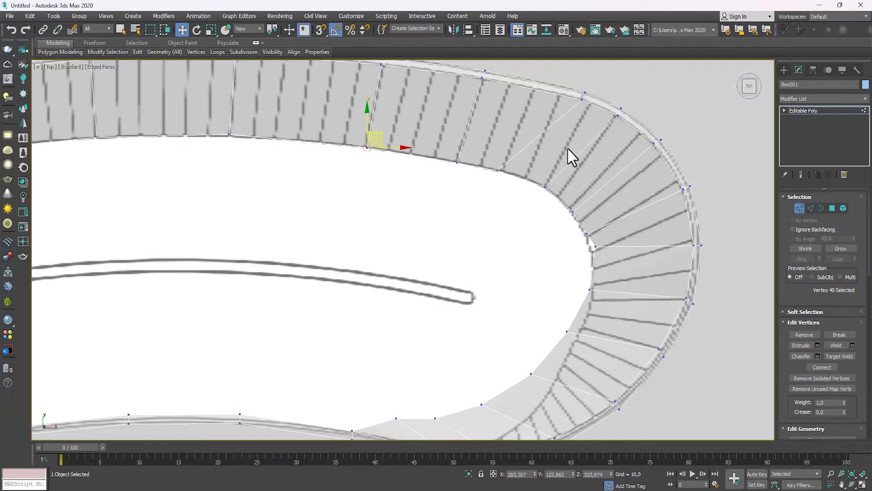
Step: Move the bottom vertices down the sofa's right end onto the inner outline, aligning their edges with the reference's seam lines
{"action": "middle_click_drag", "start_coordinate": [610, 270], "coordinate": [621, 176]}
{"action": "left_click_drag", "start_coordinate": [605, 152], "coordinate": [594, 165]}
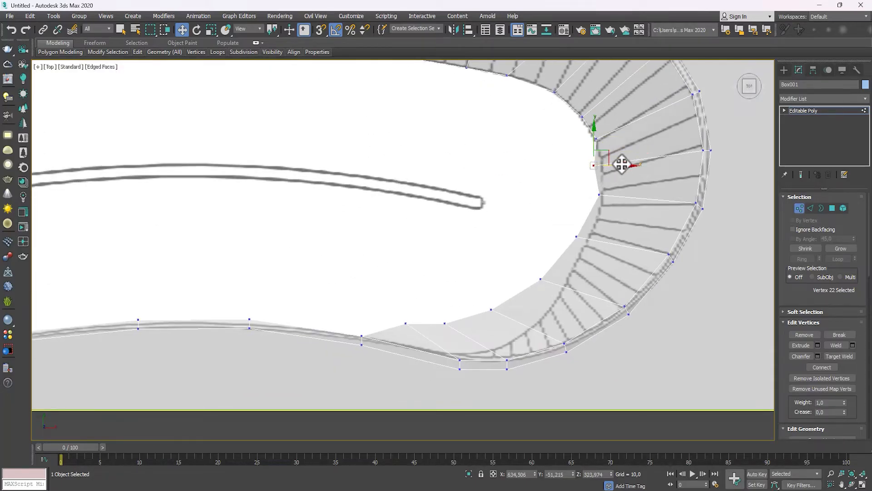
{"action": "key", "text": "ctrl+z"}
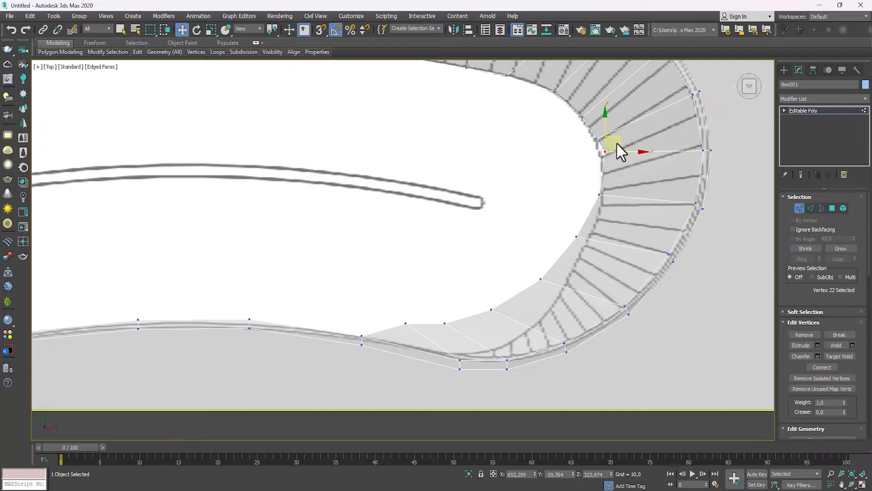
{"action": "left_click_drag", "start_coordinate": [620, 142], "coordinate": [615, 162]}
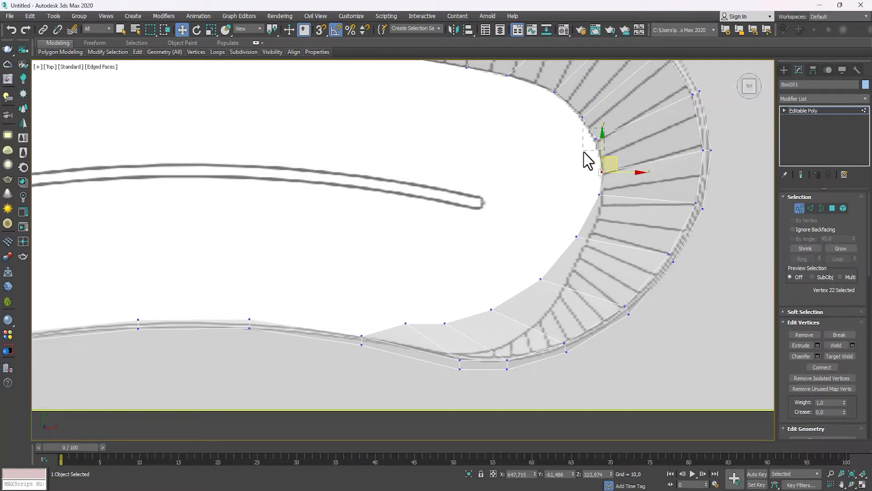
{"action": "left_click", "coordinate": [596, 139]}
{"action": "left_click", "coordinate": [608, 189]}
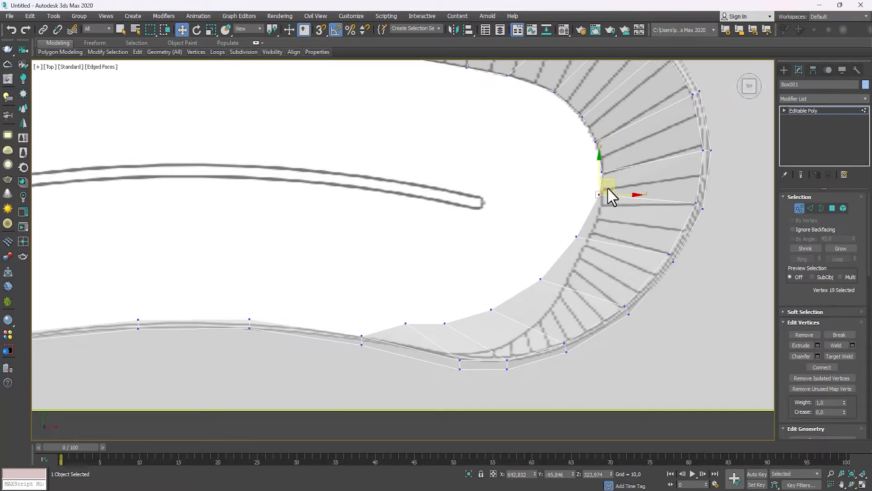
{"action": "left_click_drag", "start_coordinate": [613, 180], "coordinate": [615, 192]}
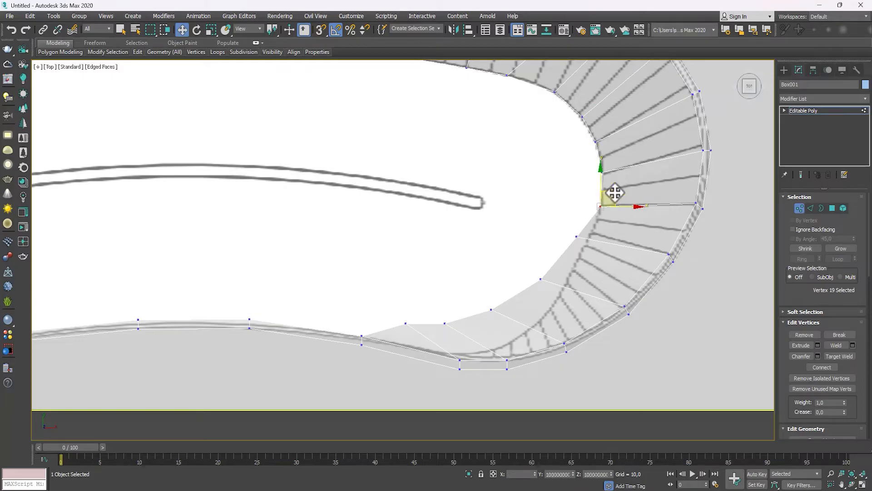
{"action": "middle_click_drag", "start_coordinate": [596, 233], "coordinate": [592, 201]}
{"action": "left_click", "coordinate": [572, 203]}
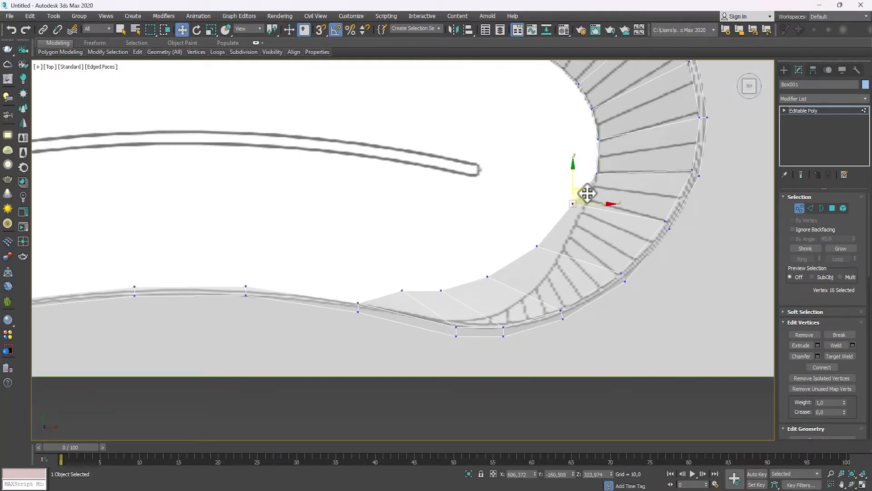
Step: Move three inner-edge vertices on the lower curve of the shell's right end onto the inner outline of the top reference
{"action": "left_click_drag", "start_coordinate": [584, 196], "coordinate": [603, 201]}
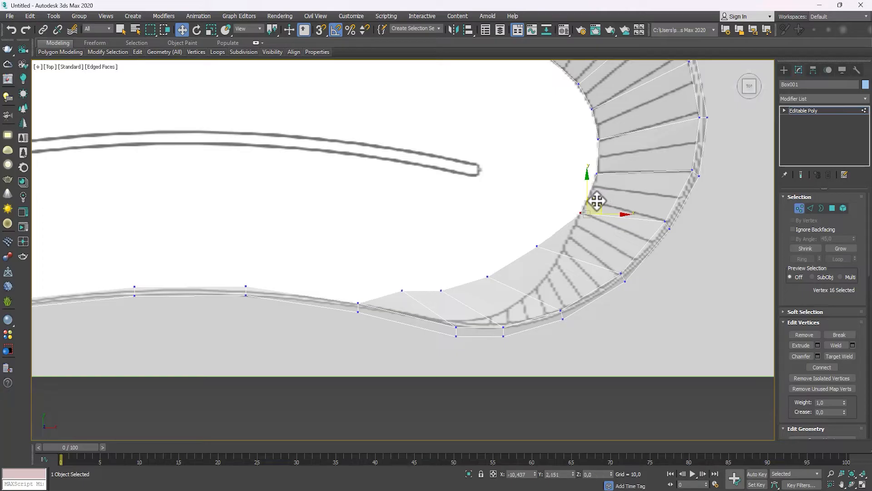
{"action": "left_click", "coordinate": [537, 246]}
{"action": "left_click_drag", "start_coordinate": [551, 232], "coordinate": [571, 239]}
{"action": "middle_click_drag", "start_coordinate": [539, 270], "coordinate": [550, 222]}
{"action": "left_click", "coordinate": [498, 230]}
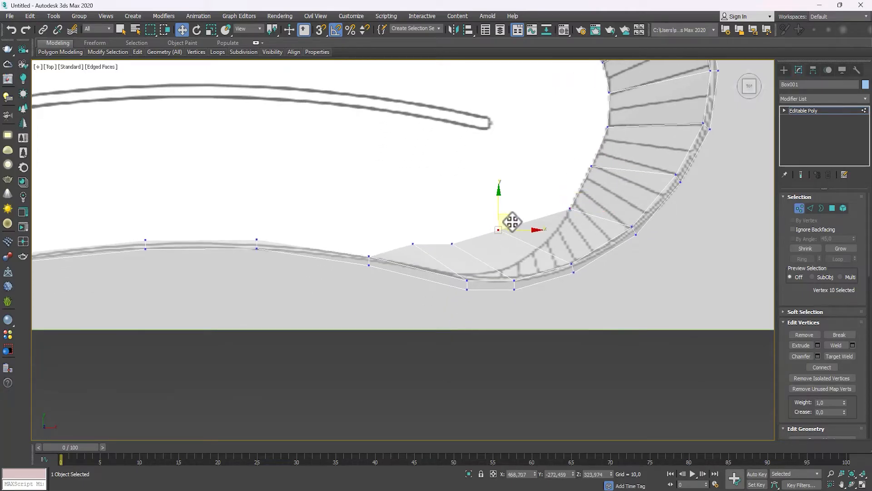
{"action": "left_click_drag", "start_coordinate": [510, 219], "coordinate": [562, 230]}
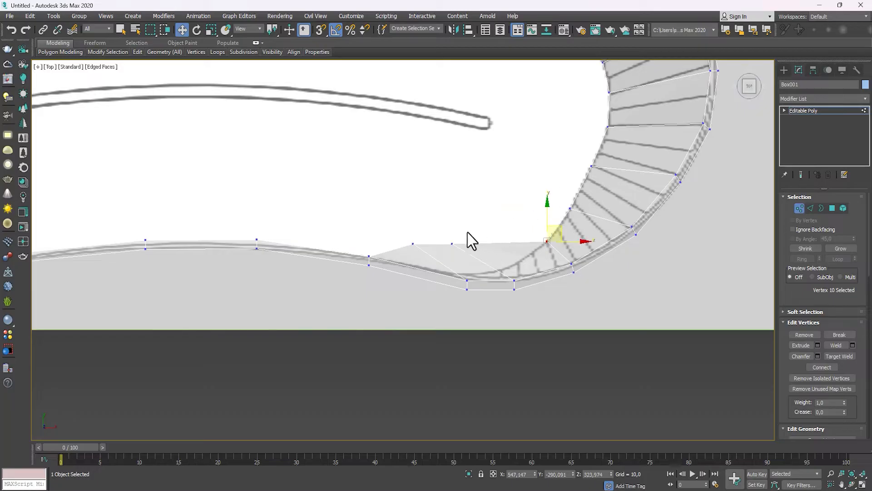
Step: Move the next two inner-edge vertices at the front of the right end onto the reference's inner outline
{"action": "left_click", "coordinate": [452, 243]}
{"action": "left_click_drag", "start_coordinate": [465, 234], "coordinate": [530, 250]}
{"action": "left_click", "coordinate": [413, 243]}
{"action": "left_click_drag", "start_coordinate": [423, 236], "coordinate": [490, 263]}
Step: Examine how the inner-edge vertices around the shell's left end line up with the top reference
{"action": "scroll", "coordinate": [545, 209], "scroll_direction": "down", "scroll_amount": 3}
{"action": "middle_click_drag", "start_coordinate": [554, 195], "coordinate": [556, 239]}
{"action": "scroll", "coordinate": [187, 146], "scroll_direction": "up", "scroll_amount": 3}
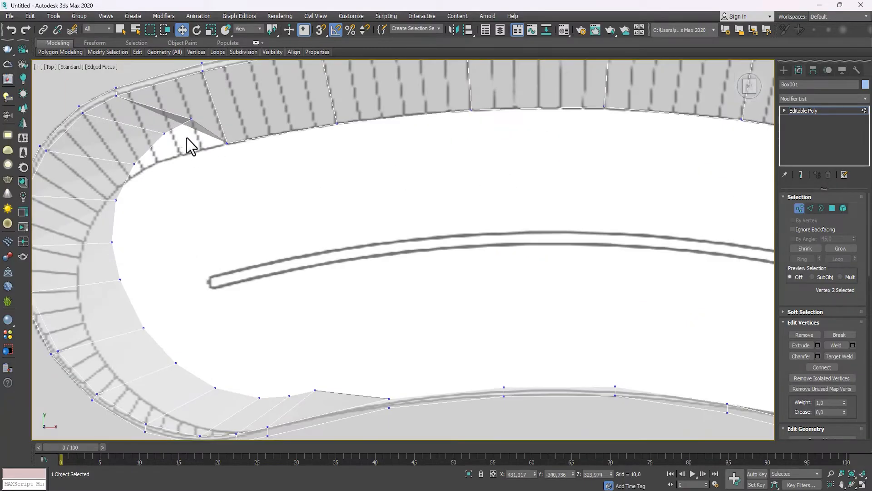
{"action": "middle_click_drag", "start_coordinate": [191, 146], "coordinate": [221, 154]}
{"action": "middle_click_drag", "start_coordinate": [161, 285], "coordinate": [243, 221]}
{"action": "middle_click_drag", "start_coordinate": [318, 320], "coordinate": [323, 285]}
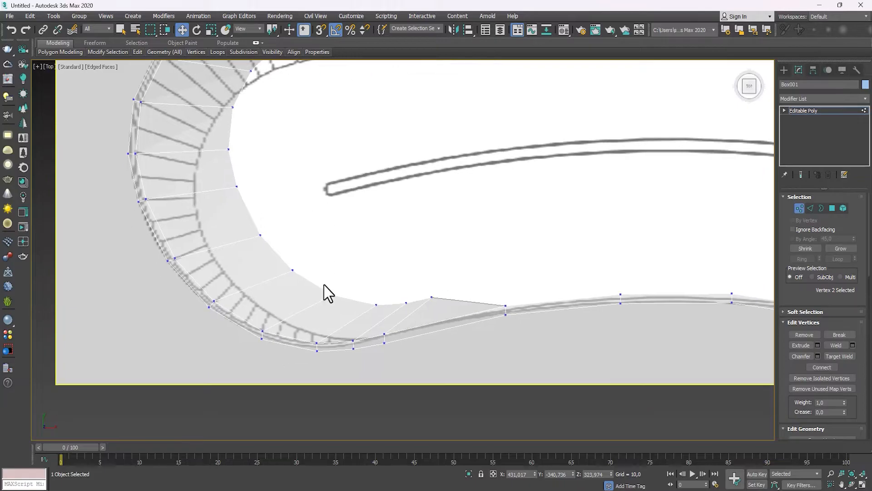
{"action": "scroll", "coordinate": [385, 302], "scroll_direction": "down", "scroll_amount": 2}
{"action": "middle_click_drag", "start_coordinate": [415, 302], "coordinate": [403, 220]}
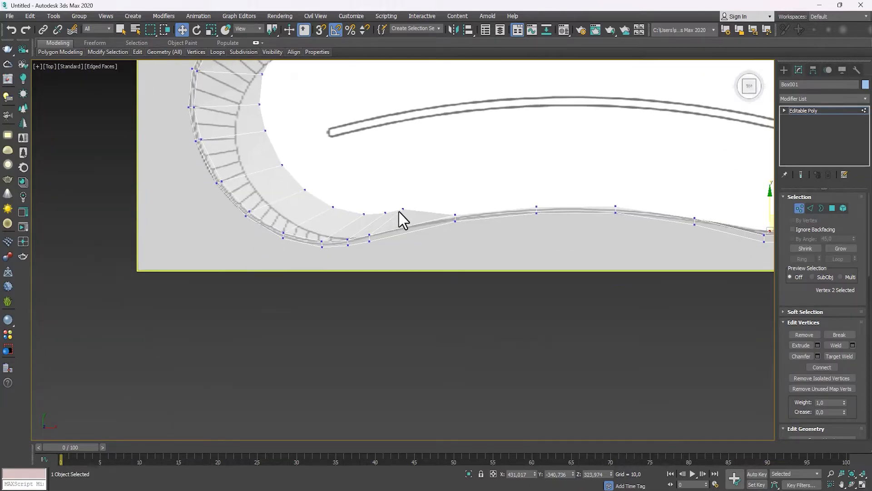
{"action": "middle_click_drag", "start_coordinate": [478, 218], "coordinate": [432, 223]}
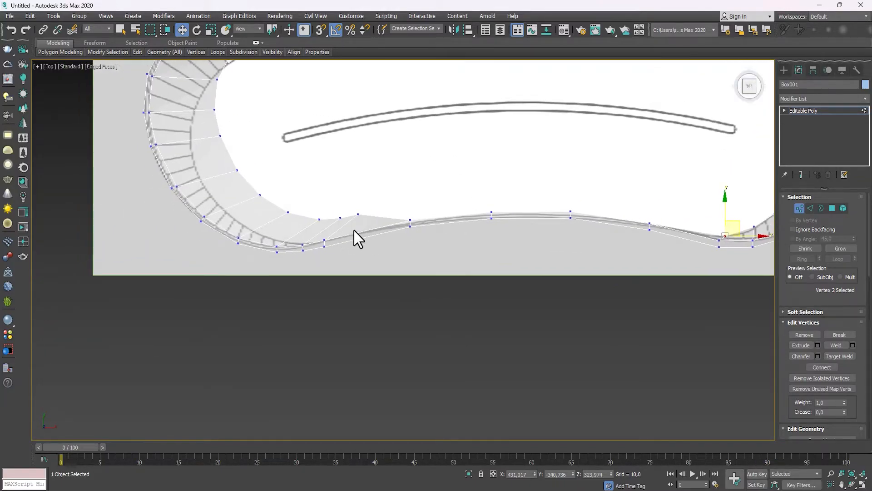
{"action": "middle_click_drag", "start_coordinate": [354, 230], "coordinate": [397, 232]}
{"action": "scroll", "coordinate": [335, 230], "scroll_direction": "up", "scroll_amount": 3}
{"action": "middle_click_drag", "start_coordinate": [259, 142], "coordinate": [337, 317]}
{"action": "scroll", "coordinate": [336, 313], "scroll_direction": "down", "scroll_amount": 3}
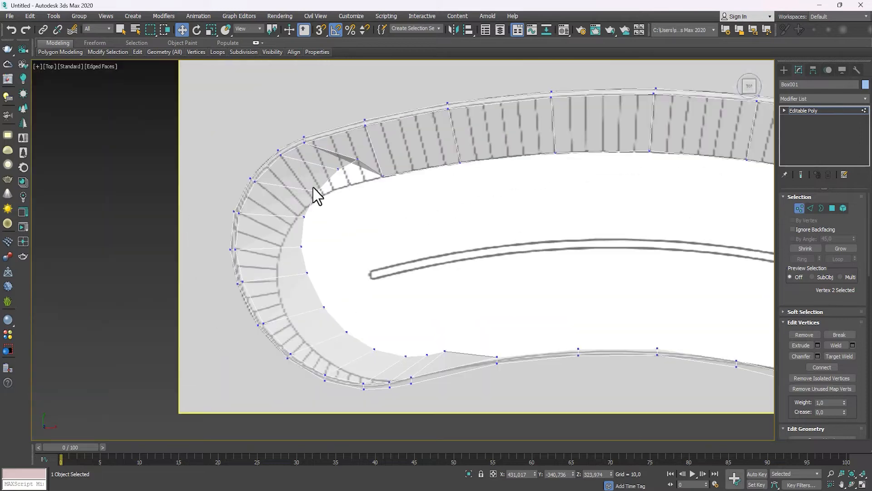
Step: Align the two inner-edge vertices at the upper start of the left end with the reference's inner outline
{"action": "left_click", "coordinate": [358, 159]}
{"action": "left_click_drag", "start_coordinate": [373, 148], "coordinate": [362, 173]}
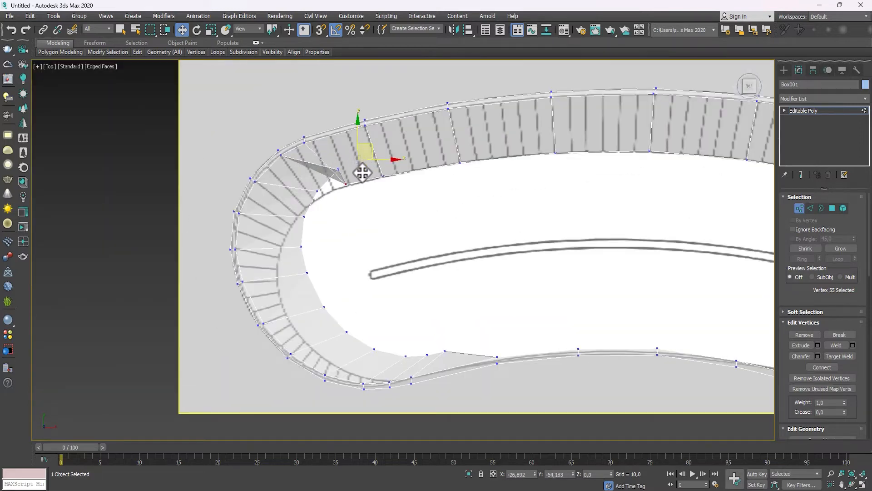
{"action": "left_click", "coordinate": [337, 170]}
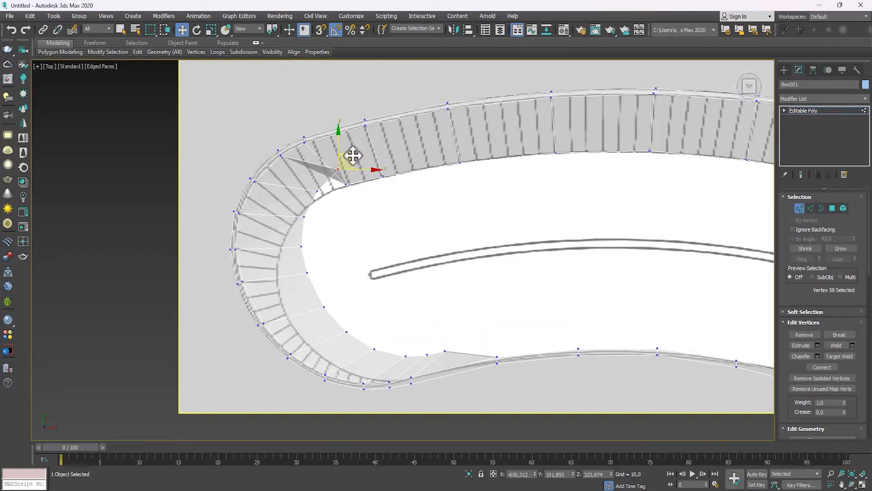
{"action": "left_click", "coordinate": [348, 164]}
{"action": "left_click", "coordinate": [337, 170]}
{"action": "left_click_drag", "start_coordinate": [352, 157], "coordinate": [288, 234]}
Step: Move the next two inner-edge vertices around the left end's upper curve onto the reference's inner outline
{"action": "scroll", "coordinate": [331, 185], "scroll_direction": "up", "scroll_amount": 4}
{"action": "left_click", "coordinate": [306, 202]}
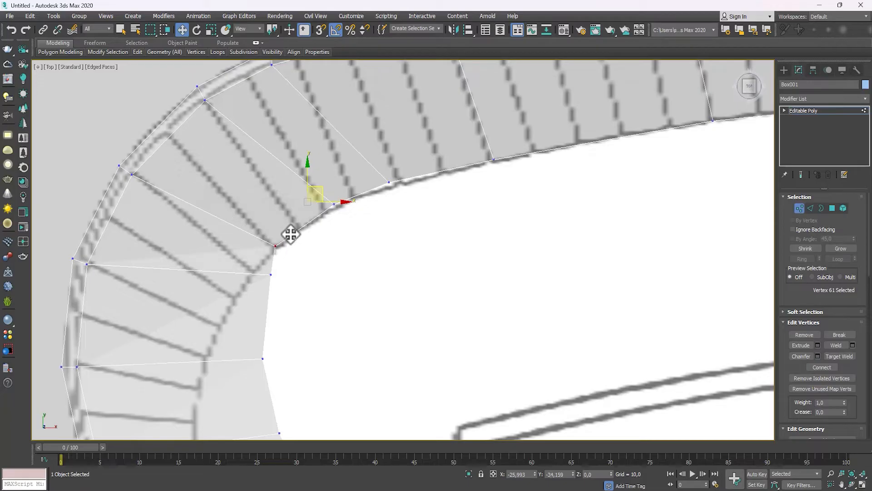
{"action": "middle_click_drag", "start_coordinate": [288, 233], "coordinate": [287, 223]}
{"action": "left_click_drag", "start_coordinate": [291, 200], "coordinate": [258, 227]}
{"action": "middle_click_drag", "start_coordinate": [284, 303], "coordinate": [290, 227]}
{"action": "left_click", "coordinate": [275, 223]}
{"action": "left_click_drag", "start_coordinate": [288, 220], "coordinate": [229, 237]}
Step: Move three inner-edge vertices down the side of the left end onto the reference's inner outline
{"action": "middle_click_drag", "start_coordinate": [229, 237], "coordinate": [250, 90]}
{"action": "left_click", "coordinate": [312, 151]}
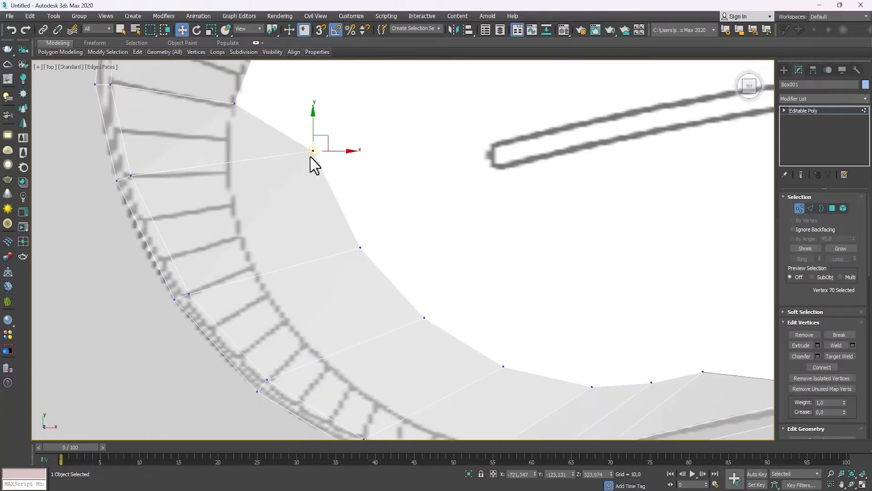
{"action": "left_click_drag", "start_coordinate": [325, 140], "coordinate": [251, 177]}
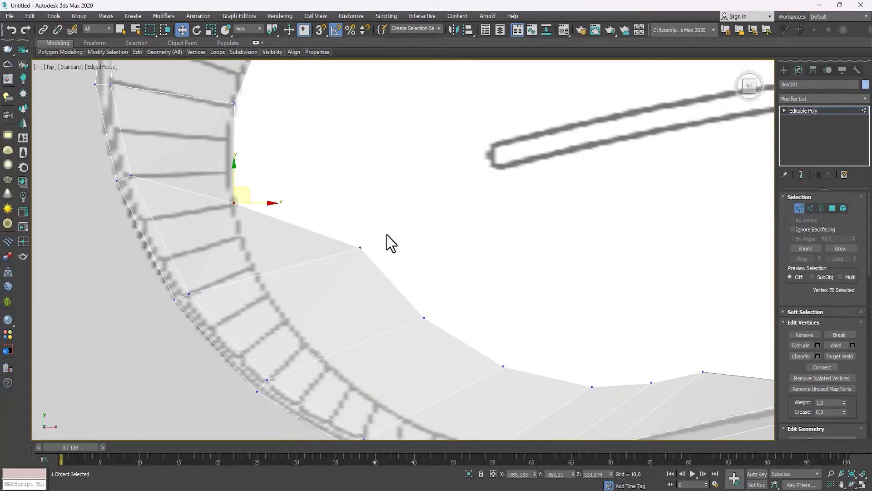
{"action": "left_click", "coordinate": [361, 248]}
{"action": "left_click_drag", "start_coordinate": [368, 238], "coordinate": [280, 268]}
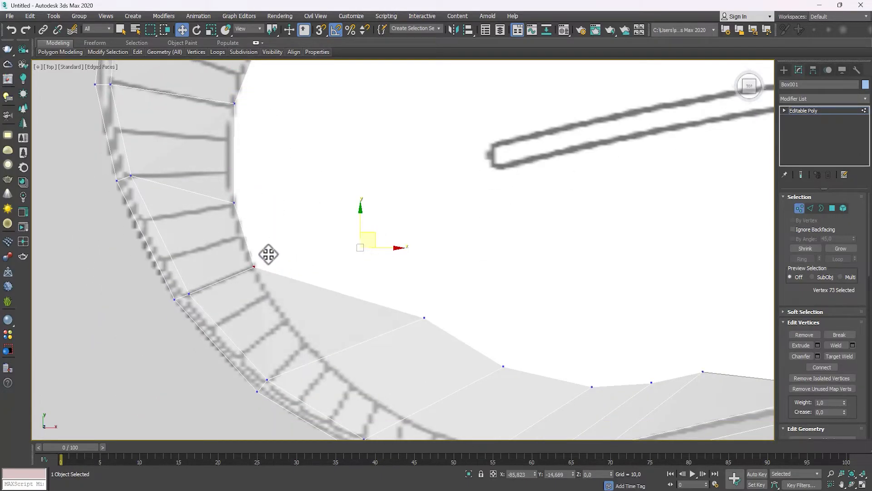
{"action": "middle_click_drag", "start_coordinate": [269, 252], "coordinate": [318, 136]}
{"action": "left_click", "coordinate": [425, 198]}
{"action": "left_click_drag", "start_coordinate": [440, 187], "coordinate": [323, 213]}
Step: Pull three inner-edge vertices along the left end's lower curve onto the reference outline where it narrows toward the front
{"action": "middle_click_drag", "start_coordinate": [542, 266], "coordinate": [438, 180]}
{"action": "left_click", "coordinate": [400, 160]}
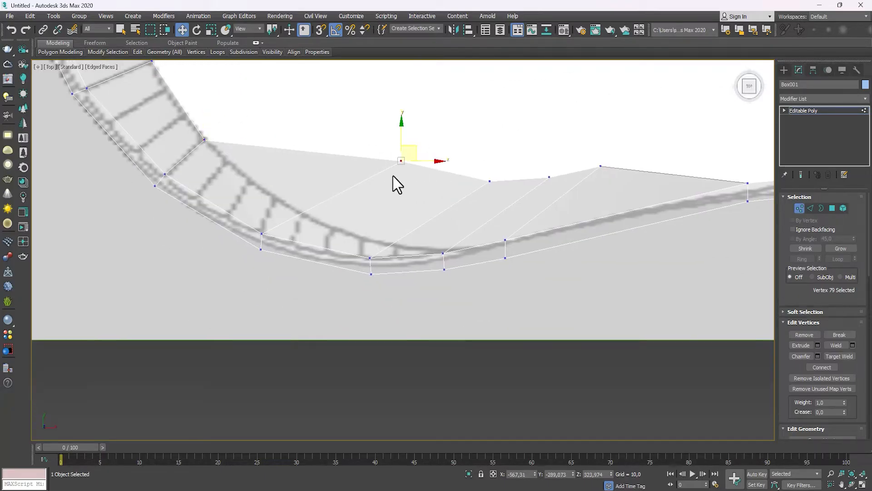
{"action": "left_click_drag", "start_coordinate": [418, 148], "coordinate": [321, 200]}
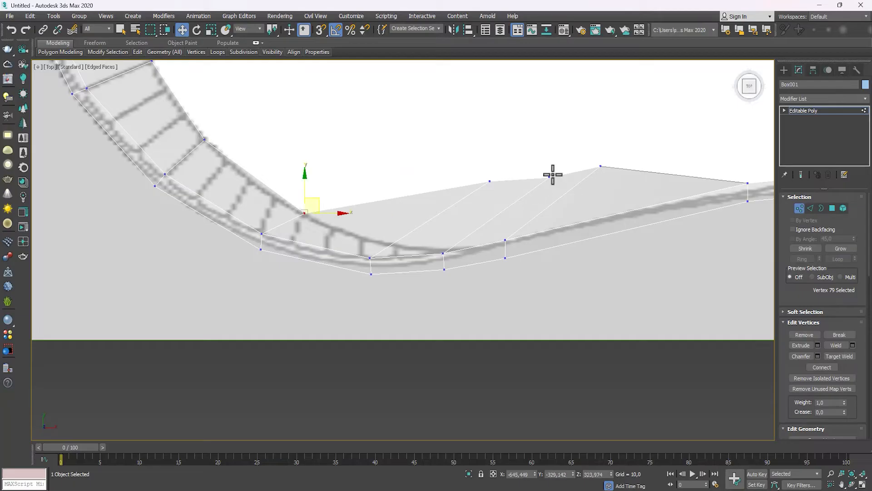
{"action": "left_click_drag", "start_coordinate": [470, 192], "coordinate": [470, 192]}
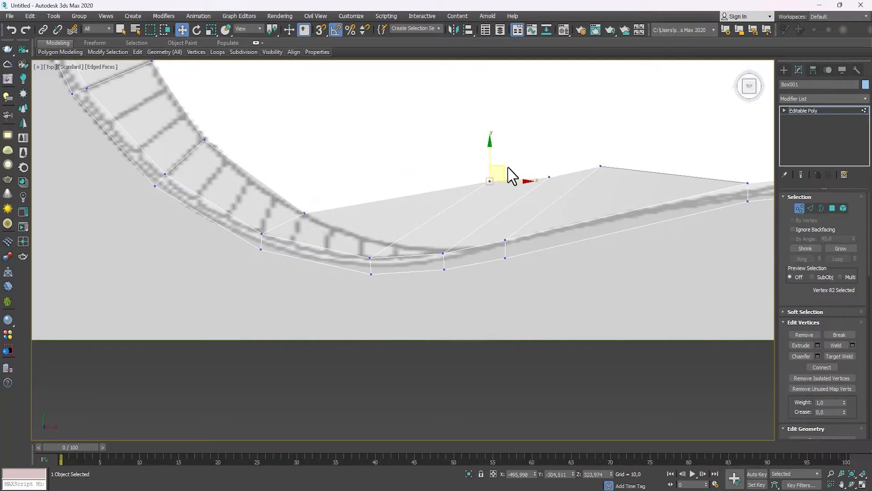
{"action": "left_click_drag", "start_coordinate": [507, 167], "coordinate": [395, 229]}
{"action": "left_click", "coordinate": [551, 175]}
{"action": "left_click_drag", "start_coordinate": [561, 164], "coordinate": [457, 234]}
Step: In the top view, move the last protruding inner-edge vertex near the left end onto the front edge line and finish vertex editing
{"action": "scroll", "coordinate": [617, 208], "scroll_direction": "down", "scroll_amount": 1}
{"action": "scroll", "coordinate": [617, 207], "scroll_direction": "down", "scroll_amount": 2}
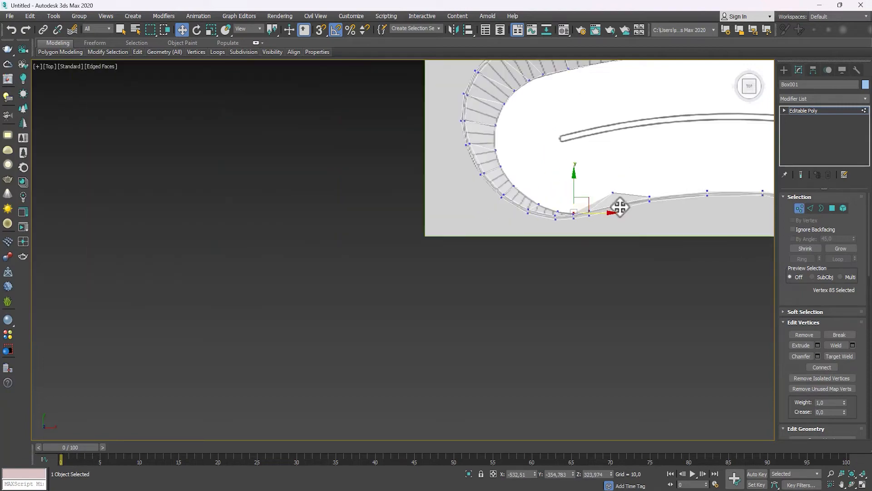
{"action": "middle_click_drag", "start_coordinate": [615, 206], "coordinate": [567, 245], "text": "alt"}
{"action": "scroll", "coordinate": [555, 212], "scroll_direction": "up", "scroll_amount": 3}
{"action": "scroll", "coordinate": [554, 212], "scroll_direction": "down", "scroll_amount": 2}
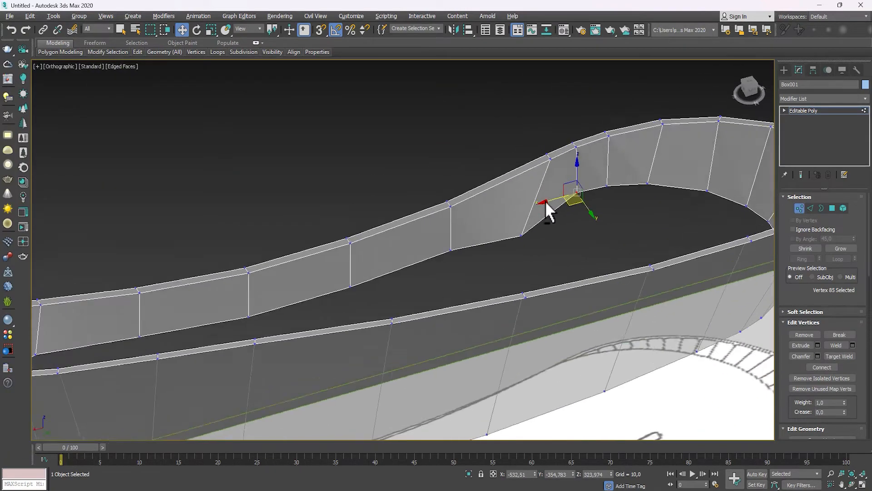
{"action": "middle_click_drag", "start_coordinate": [549, 208], "coordinate": [530, 195], "text": "alt"}
{"action": "left_click", "coordinate": [516, 175]}
{"action": "key", "text": "t"}
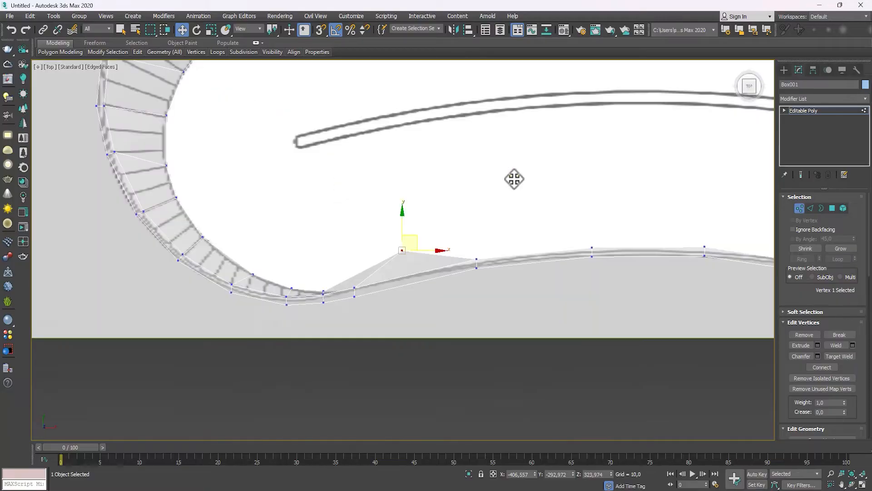
{"action": "scroll", "coordinate": [461, 226], "scroll_direction": "down", "scroll_amount": 1}
{"action": "scroll", "coordinate": [438, 250], "scroll_direction": "up", "scroll_amount": 4}
{"action": "left_click_drag", "start_coordinate": [427, 257], "coordinate": [473, 315]}
{"action": "key", "text": "s"}
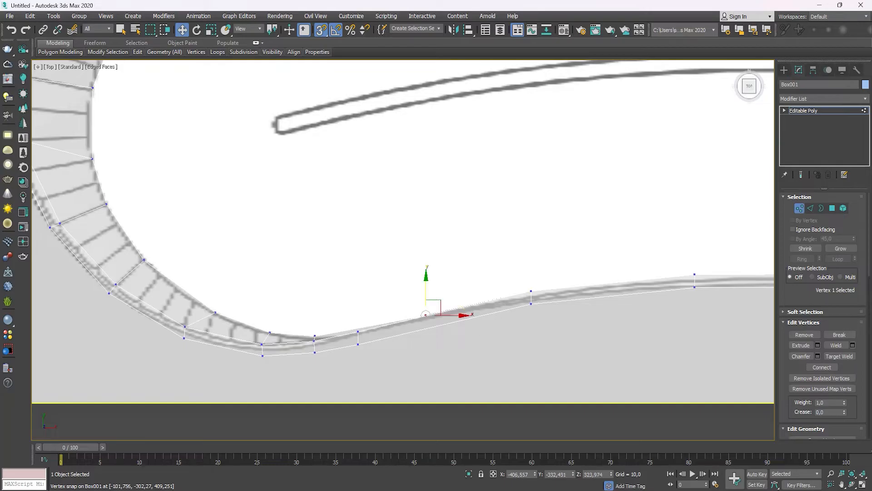
{"action": "left_click", "coordinate": [799, 208]}
Step: Apply a TurboSmooth modifier with 2 iterations to the sofa shell and turn off its see-through display
{"action": "middle_click_drag", "start_coordinate": [754, 208], "coordinate": [395, 186], "text": "alt"}
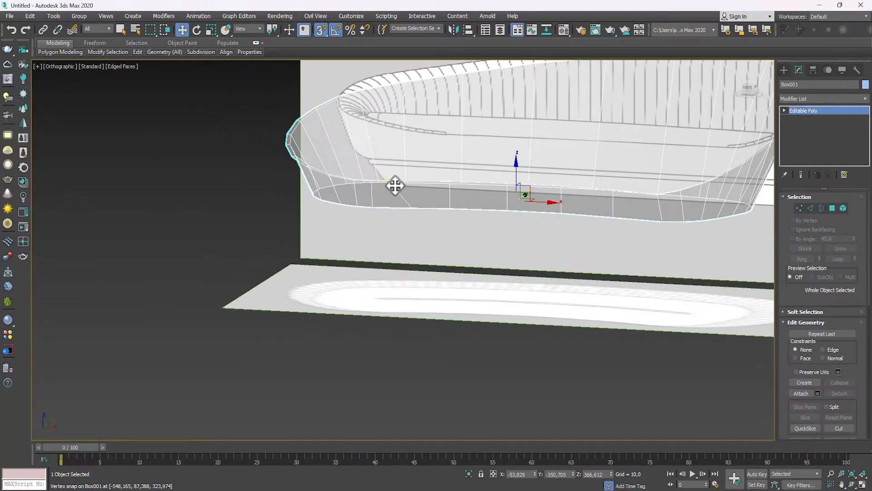
{"action": "scroll", "coordinate": [405, 194], "scroll_direction": "up", "scroll_amount": 2}
{"action": "scroll", "coordinate": [627, 209], "scroll_direction": "down", "scroll_amount": 3}
{"action": "middle_click_drag", "start_coordinate": [627, 209], "coordinate": [495, 247]}
{"action": "scroll", "coordinate": [555, 233], "scroll_direction": "down", "scroll_amount": 2}
{"action": "middle_click_drag", "start_coordinate": [555, 234], "coordinate": [591, 241], "text": "alt"}
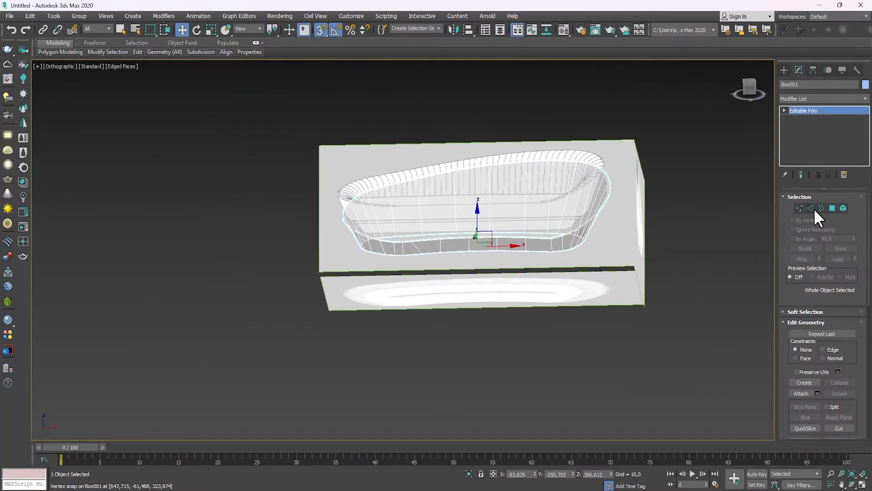
{"action": "left_click", "coordinate": [810, 99]}
{"action": "scroll", "coordinate": [779, 214], "scroll_direction": "down", "scroll_amount": 15}
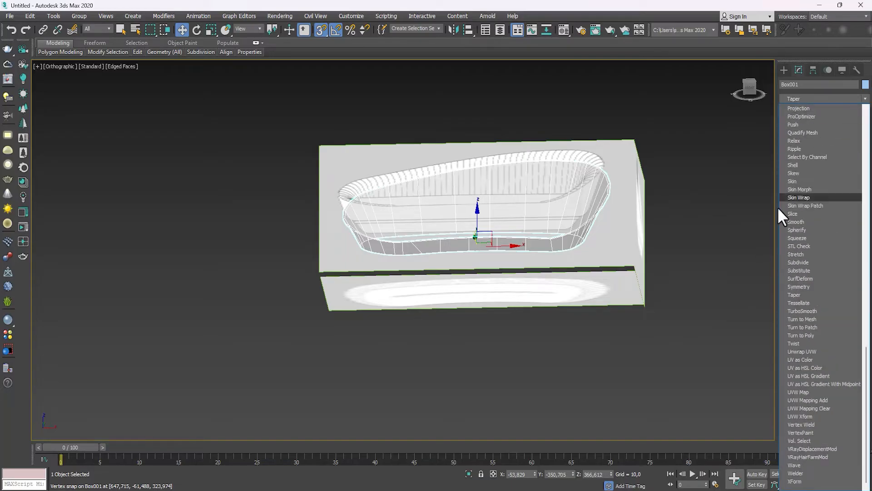
{"action": "left_click", "coordinate": [806, 312]}
{"action": "middle_click_drag", "start_coordinate": [477, 244], "coordinate": [779, 207], "text": "alt"}
{"action": "key", "text": "alt+x"}
{"action": "scroll", "coordinate": [448, 228], "scroll_direction": "up", "scroll_amount": 4}
{"action": "left_click", "coordinate": [851, 211]}
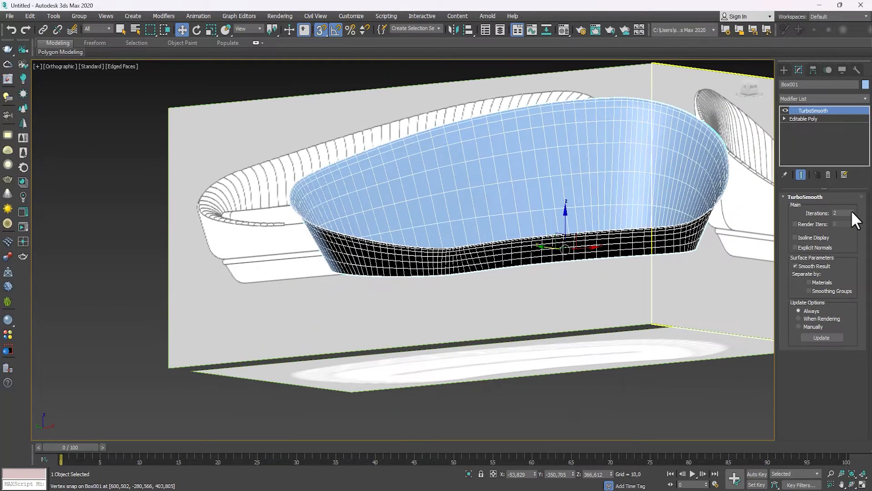
Step: Inspect the smoothed shell from several angles in perspective and turn off the TurboSmooth effect in the viewport
{"action": "left_click", "coordinate": [594, 412]}
{"action": "scroll", "coordinate": [594, 352], "scroll_direction": "down", "scroll_amount": 4}
{"action": "middle_click_drag", "start_coordinate": [595, 351], "coordinate": [647, 352], "text": "alt"}
{"action": "scroll", "coordinate": [647, 353], "scroll_direction": "up", "scroll_amount": 5}
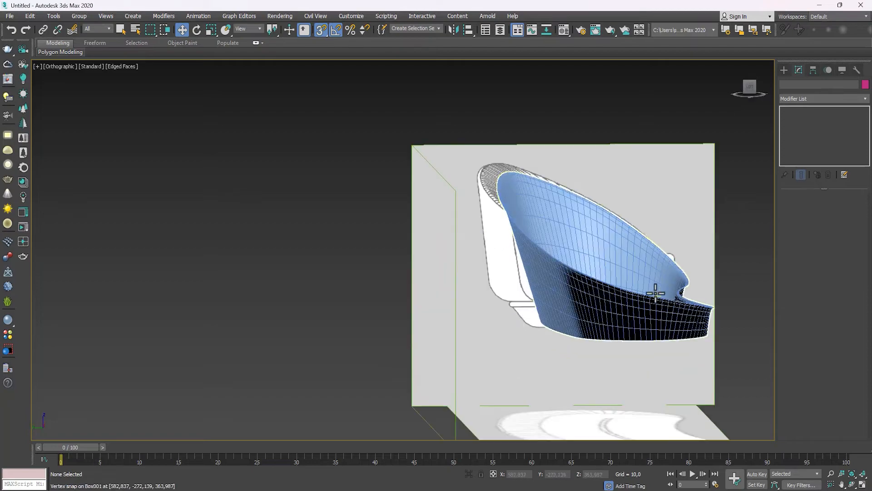
{"action": "left_click", "coordinate": [200, 288]}
{"action": "middle_click_drag", "start_coordinate": [201, 288], "coordinate": [397, 364]}
{"action": "middle_click_drag", "start_coordinate": [251, 292], "coordinate": [401, 298]}
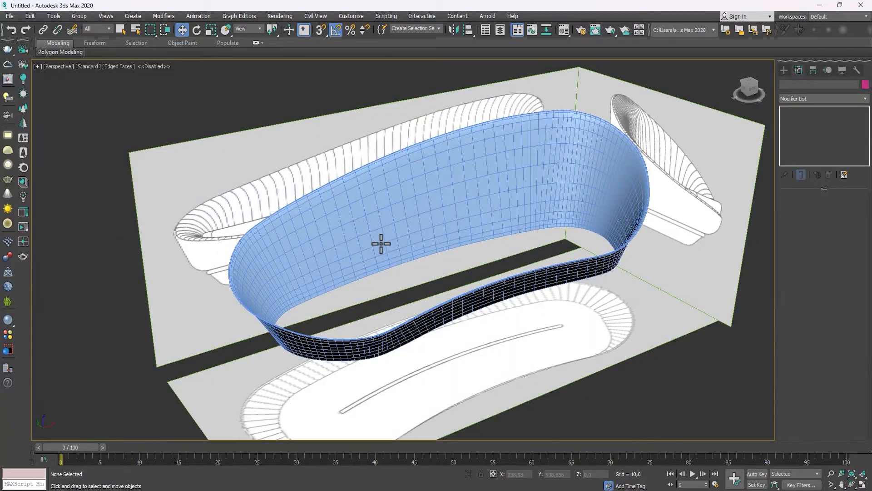
{"action": "left_click", "coordinate": [379, 241]}
{"action": "middle_click_drag", "start_coordinate": [214, 279], "coordinate": [440, 203], "text": "alt"}
{"action": "middle_click_drag", "start_coordinate": [256, 321], "coordinate": [291, 312], "text": "alt"}
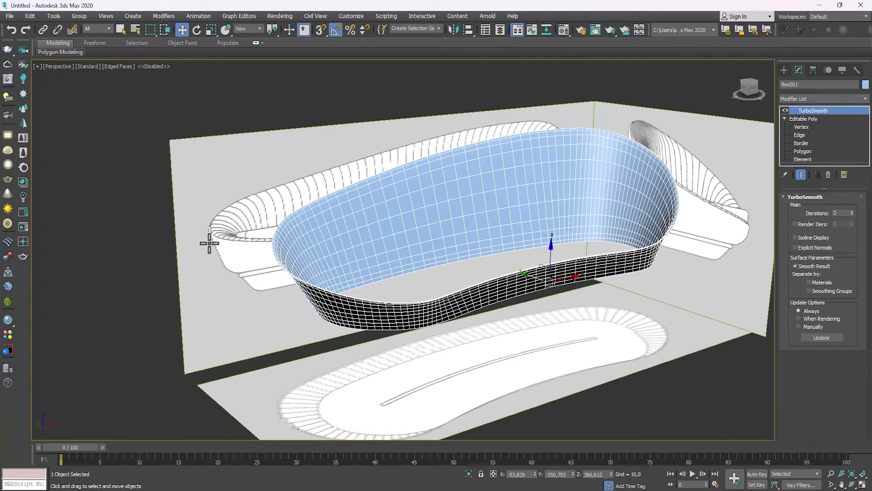
{"action": "left_click", "coordinate": [785, 110]}
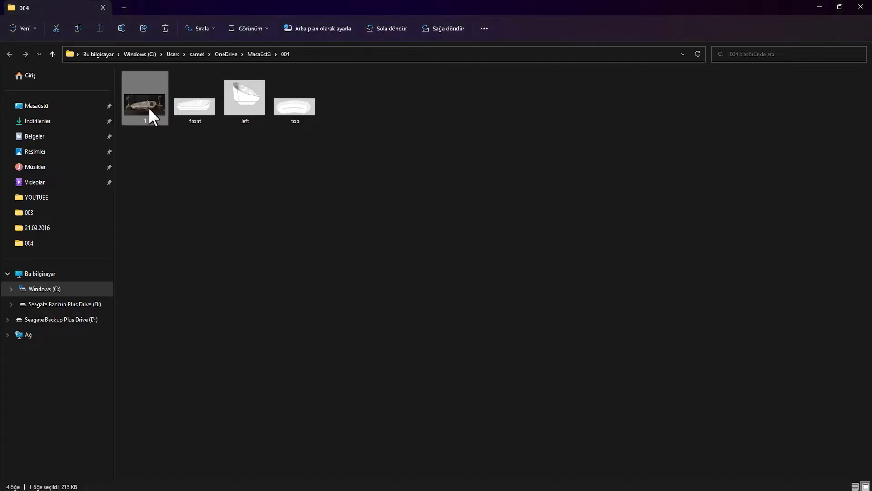
Step: Open reference photo 1 in the image viewer, examine the curved sofa's shape and panelling, and close the photo
{"action": "double_click", "coordinate": [148, 109]}
{"action": "scroll", "coordinate": [202, 335], "scroll_direction": "up", "scroll_amount": 2}
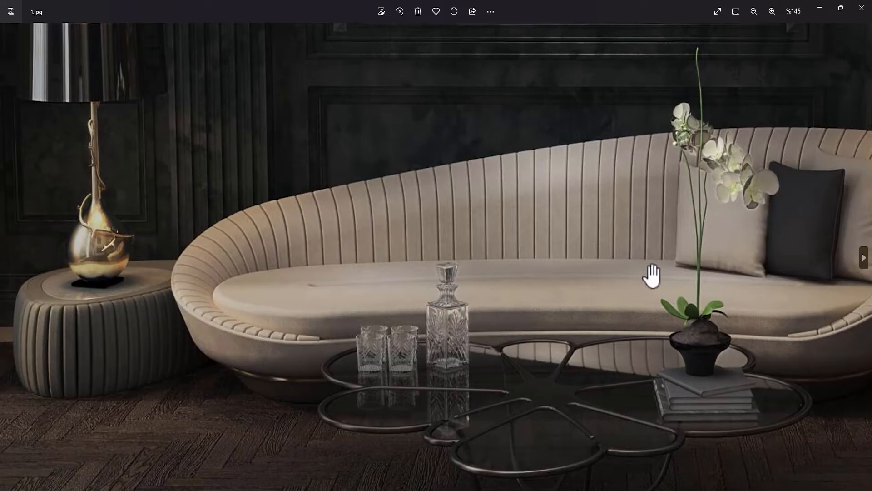
{"action": "left_click_drag", "start_coordinate": [806, 288], "coordinate": [670, 290]}
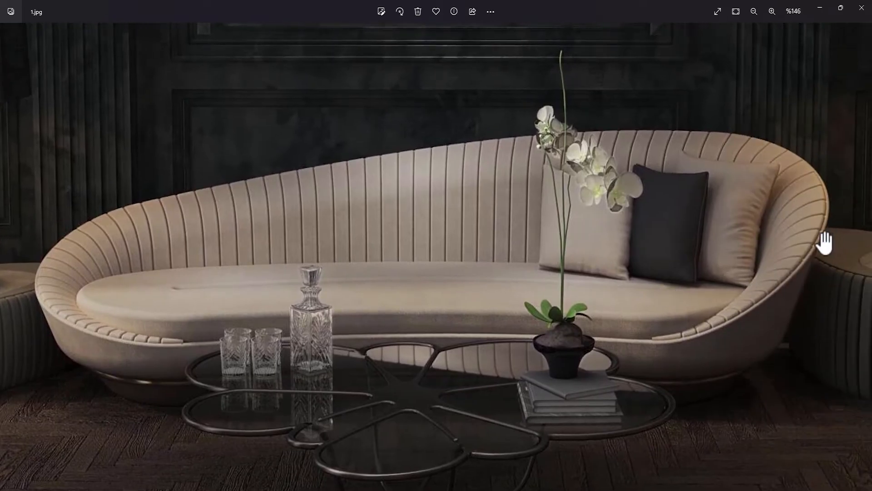
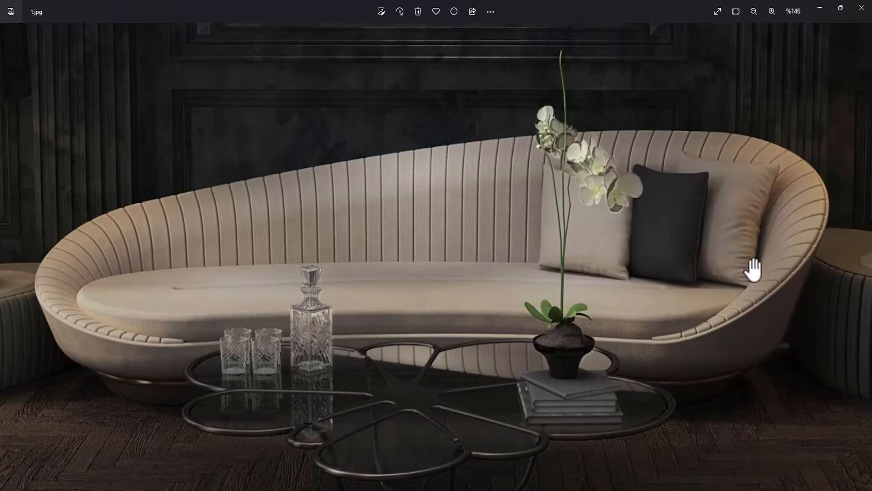
{"action": "left_click", "coordinate": [861, 8]}
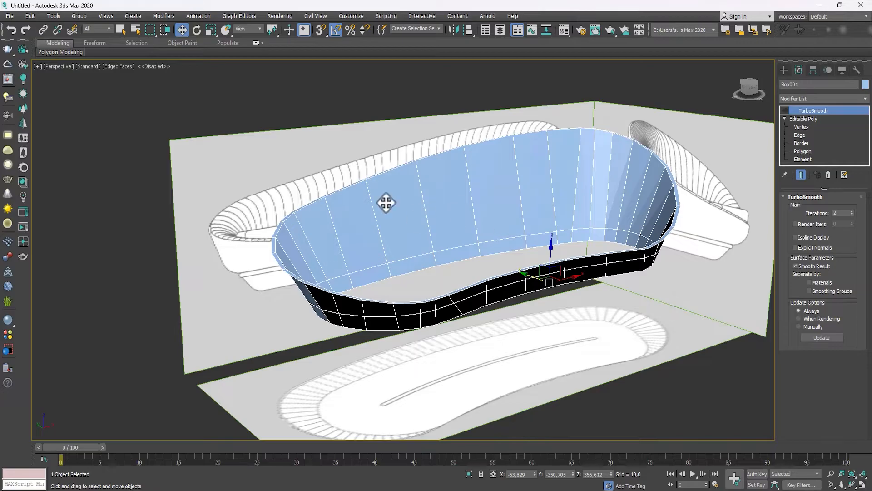
{"action": "middle_click_drag", "start_coordinate": [533, 236], "coordinate": [447, 223]}
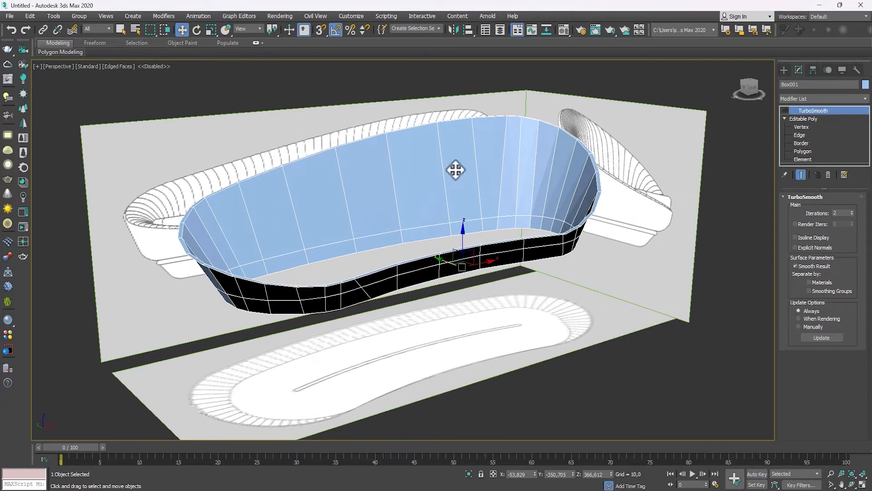
{"action": "middle_click_drag", "start_coordinate": [522, 170], "coordinate": [576, 183]}
{"action": "middle_click_drag", "start_coordinate": [364, 271], "coordinate": [362, 281], "text": "alt"}
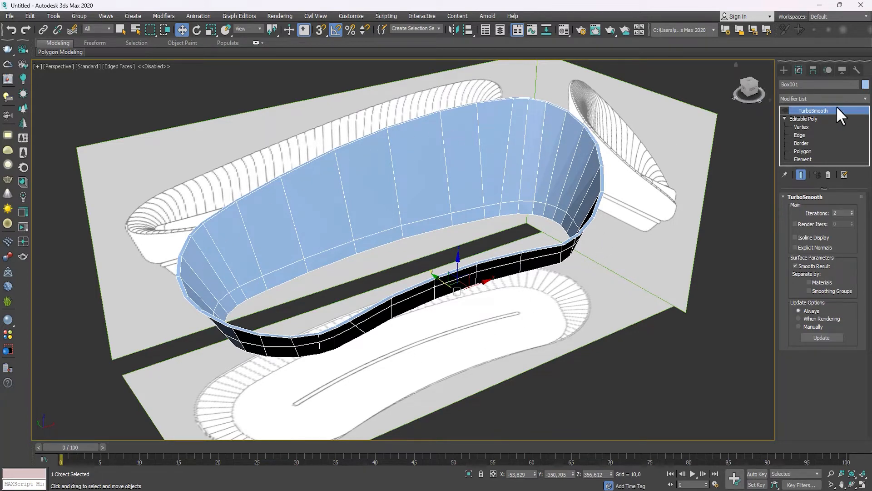
Step: Preview the TurboSmooth effect on the sofa shell, turn it off again, and inspect the unsmoothed shell from several angles
{"action": "left_click", "coordinate": [785, 111]}
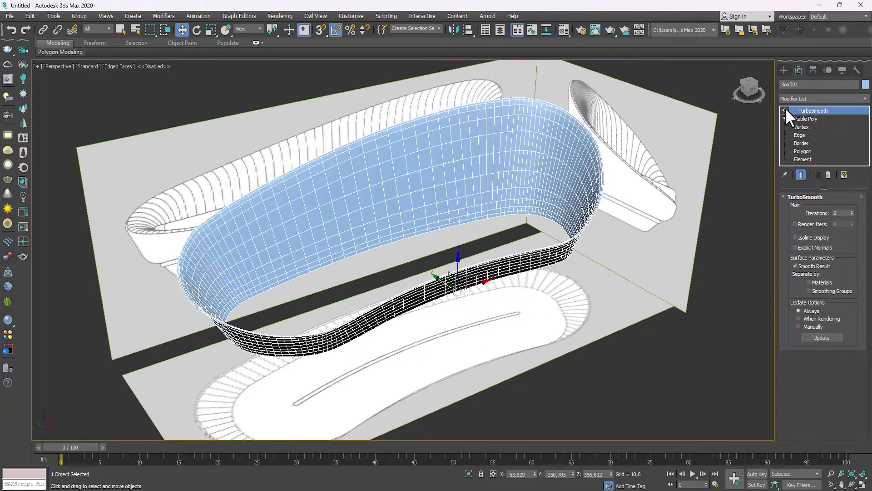
{"action": "right_click", "coordinate": [453, 172]}
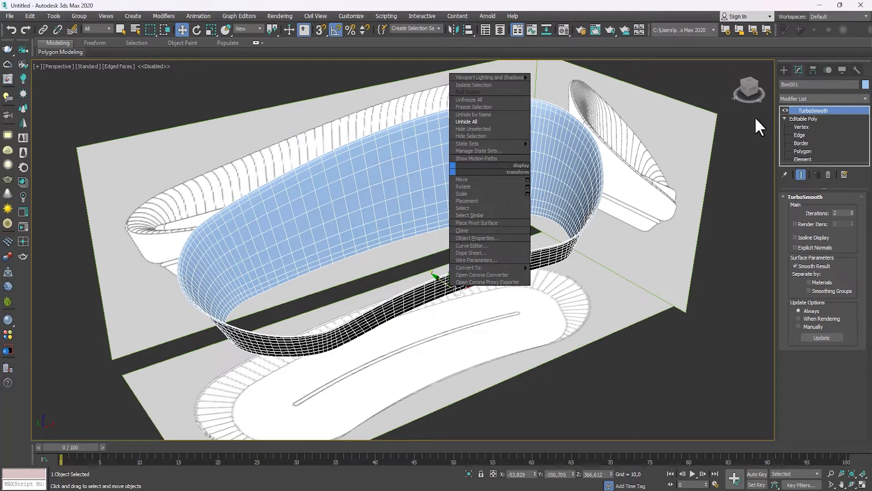
{"action": "left_click", "coordinate": [401, 73]}
{"action": "middle_click_drag", "start_coordinate": [252, 236], "coordinate": [255, 236], "text": "alt"}
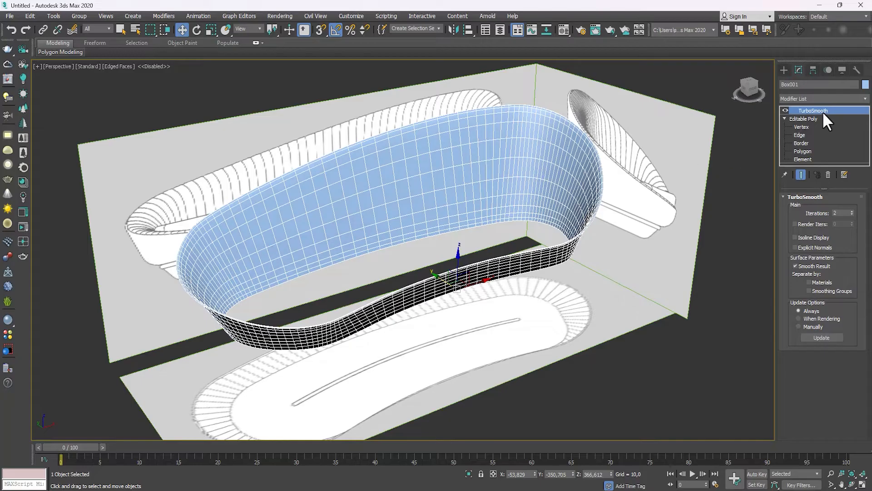
{"action": "left_click", "coordinate": [785, 111]}
{"action": "middle_click_drag", "start_coordinate": [393, 180], "coordinate": [400, 171]}
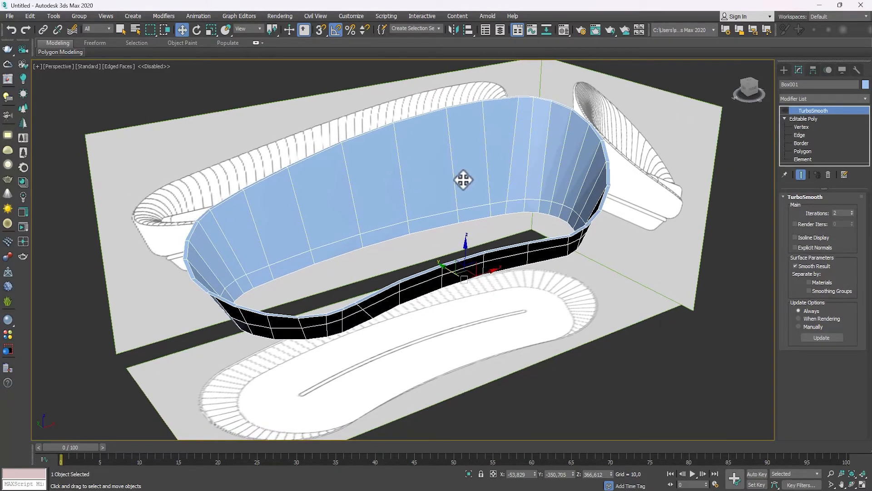
{"action": "middle_click_drag", "start_coordinate": [445, 237], "coordinate": [464, 215], "text": "alt"}
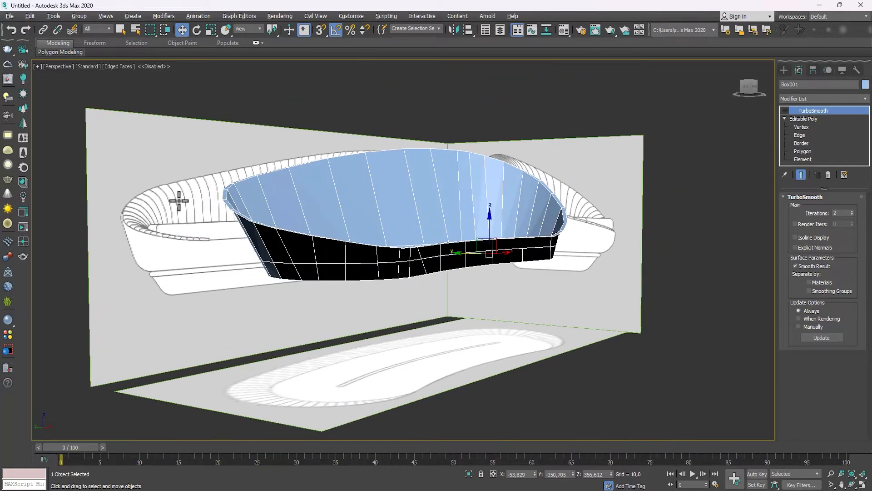
{"action": "middle_click_drag", "start_coordinate": [179, 200], "coordinate": [638, 131], "text": "alt"}
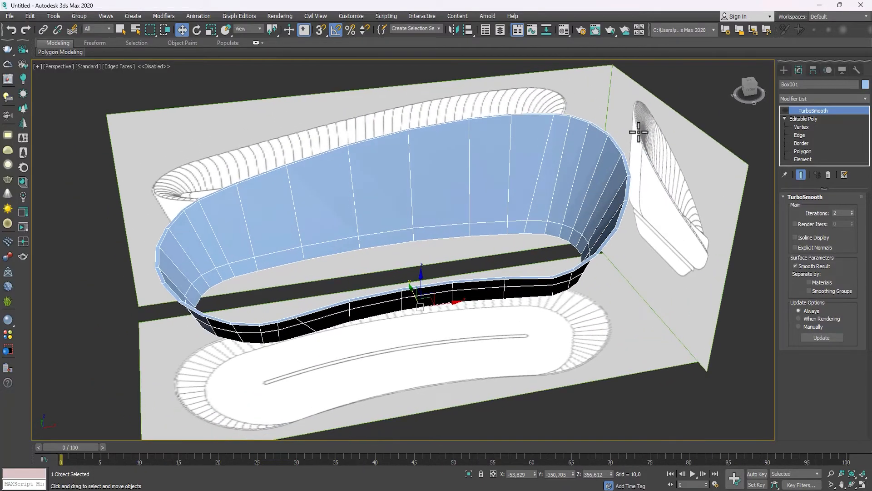
{"action": "middle_click_drag", "start_coordinate": [630, 182], "coordinate": [632, 200], "text": "alt"}
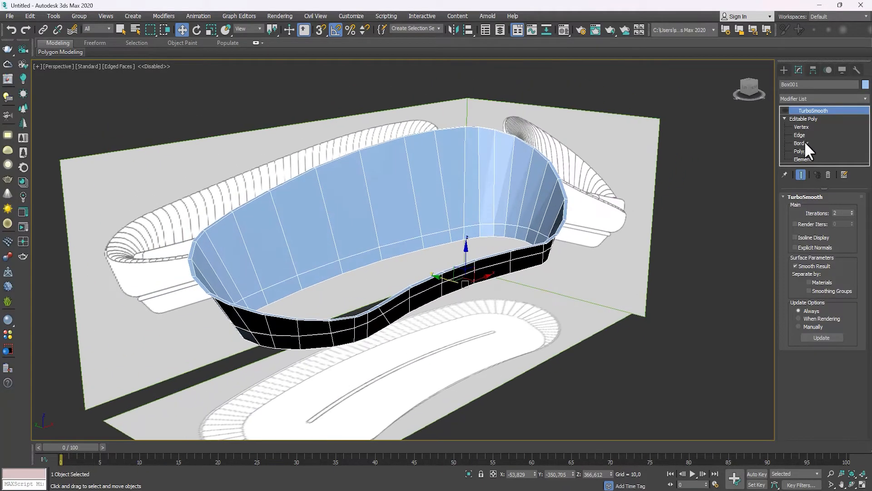
Step: Enter Border level of the Editable Poly and select the open border along the outer upper rim of the shell
{"action": "left_click", "coordinate": [801, 143]}
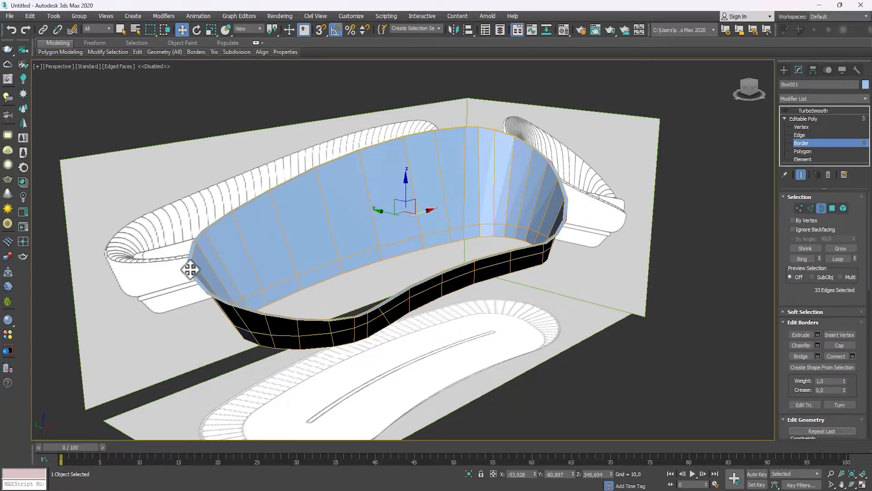
{"action": "scroll", "coordinate": [192, 275], "scroll_direction": "up", "scroll_amount": 5}
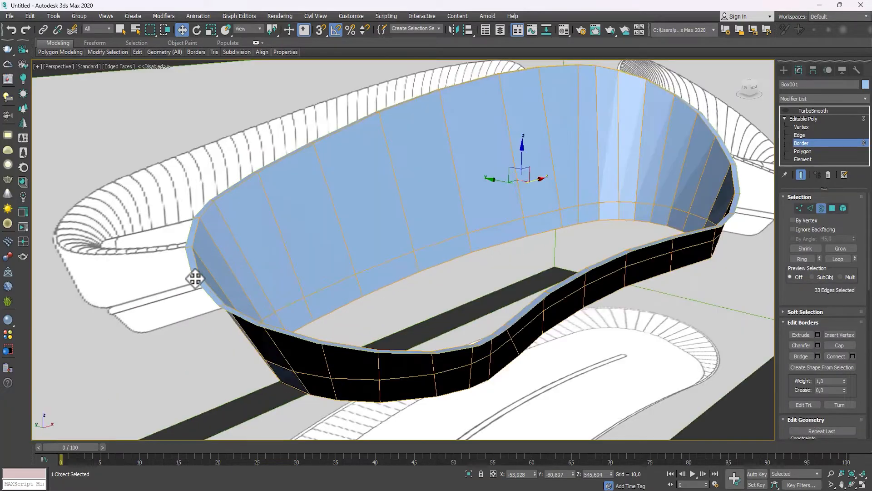
{"action": "left_click", "coordinate": [220, 260]}
{"action": "scroll", "coordinate": [403, 263], "scroll_direction": "down", "scroll_amount": 4}
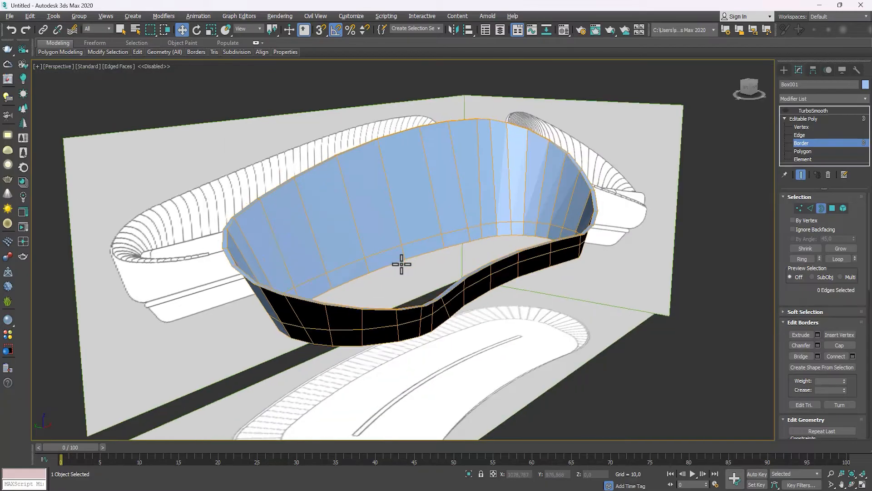
{"action": "left_click", "coordinate": [821, 208]}
{"action": "left_click", "coordinate": [801, 144]}
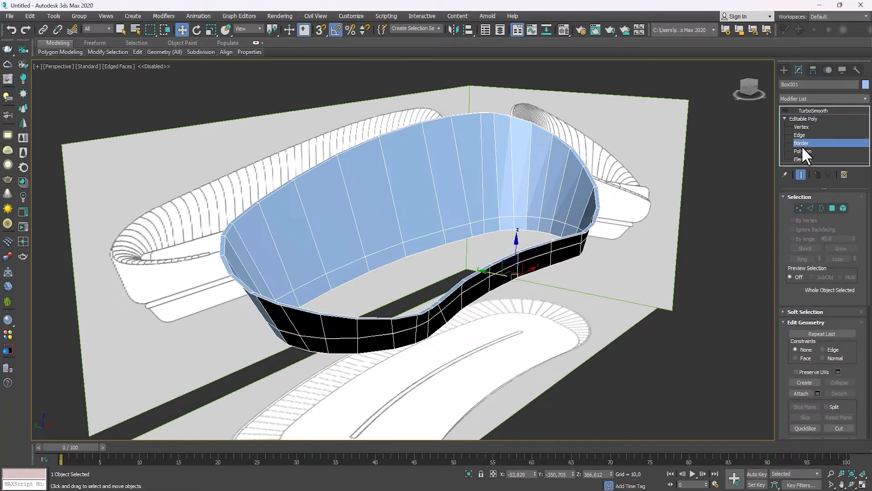
{"action": "left_click", "coordinate": [287, 305]}
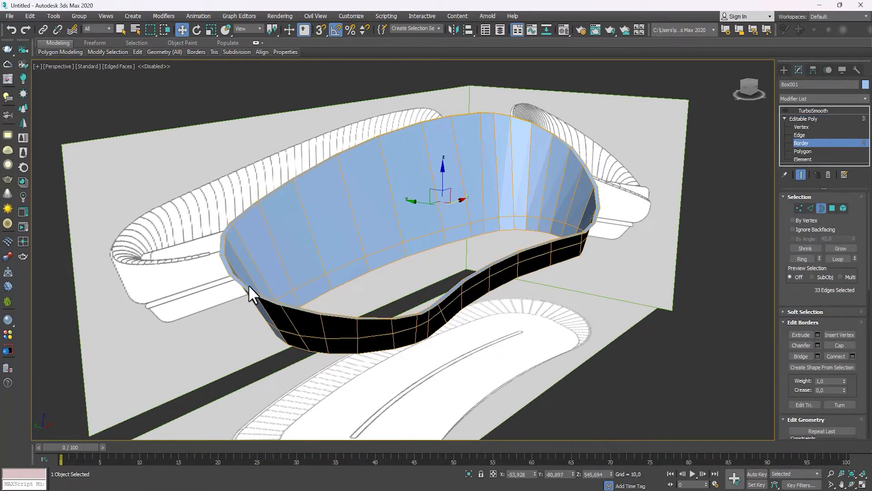
{"action": "scroll", "coordinate": [206, 279], "scroll_direction": "up", "scroll_amount": 6}
{"action": "scroll", "coordinate": [195, 260], "scroll_direction": "down", "scroll_amount": 8}
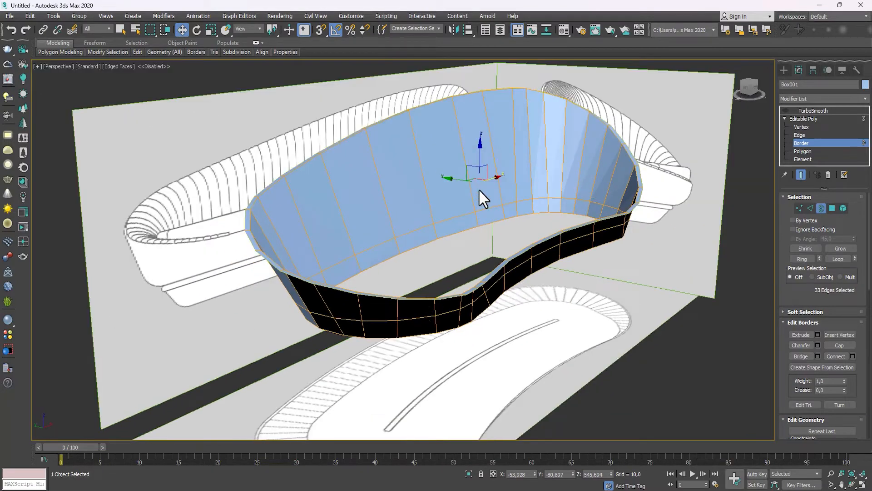
Step: Compare the shell and its selected rim border with the reference images in perspective, front, left and top views
{"action": "middle_click_drag", "start_coordinate": [478, 189], "coordinate": [471, 135], "text": "alt"}
{"action": "middle_click_drag", "start_coordinate": [472, 181], "coordinate": [393, 200], "text": "alt"}
{"action": "middle_click_drag", "start_coordinate": [355, 132], "coordinate": [353, 138], "text": "alt"}
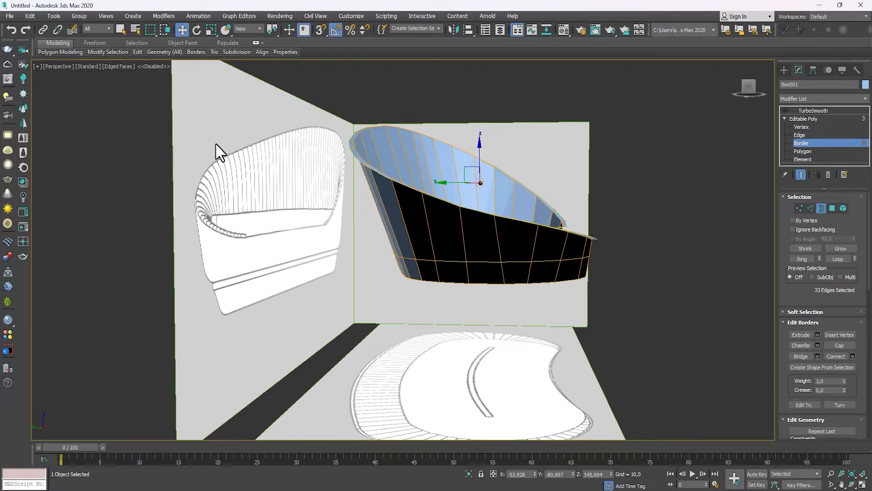
{"action": "middle_click_drag", "start_coordinate": [474, 300], "coordinate": [423, 253], "text": "alt"}
{"action": "key", "text": "f"}
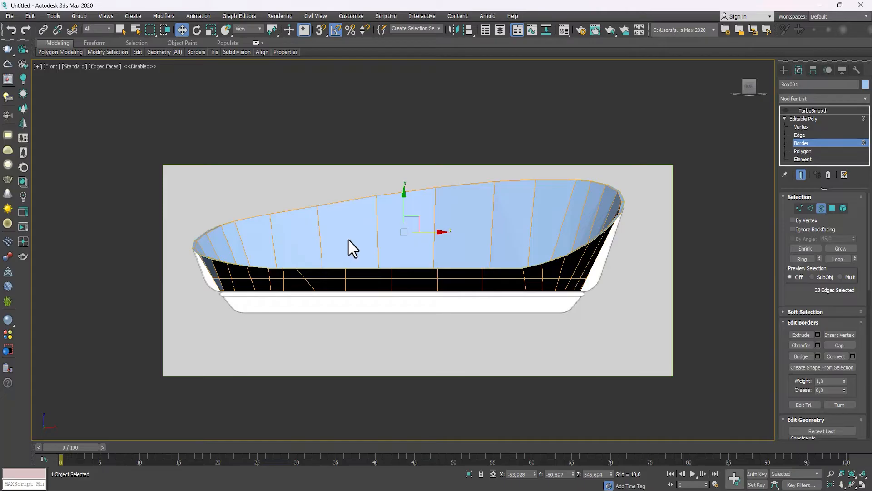
{"action": "key", "text": "l"}
{"action": "middle_click_drag", "start_coordinate": [351, 248], "coordinate": [425, 228]}
{"action": "scroll", "coordinate": [397, 212], "scroll_direction": "up", "scroll_amount": 5}
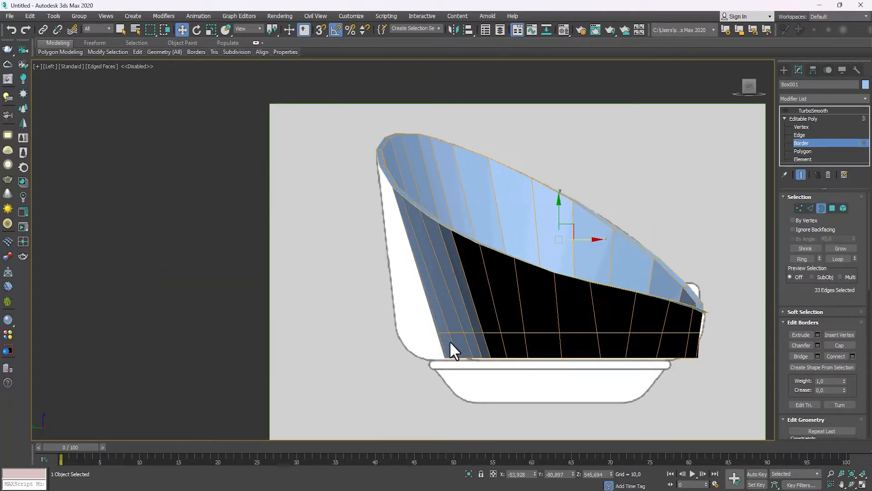
{"action": "key", "text": "t"}
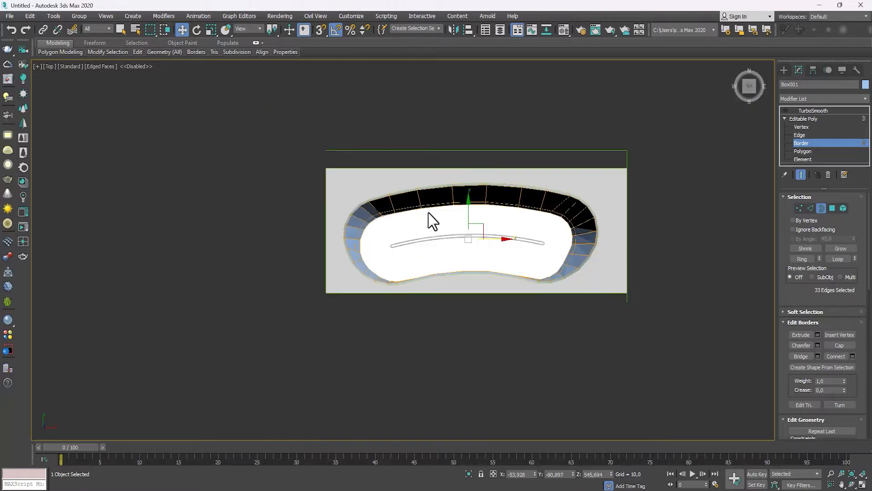
{"action": "key", "text": "f"}
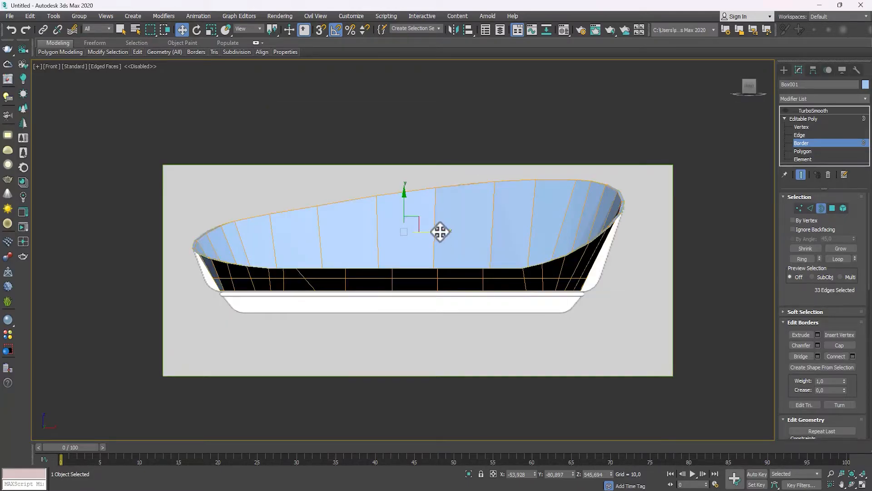
Step: In the left view, extend the selected rim border straight down to about Z 237 as a new outer wall and check its shape
{"action": "key", "text": "l"}
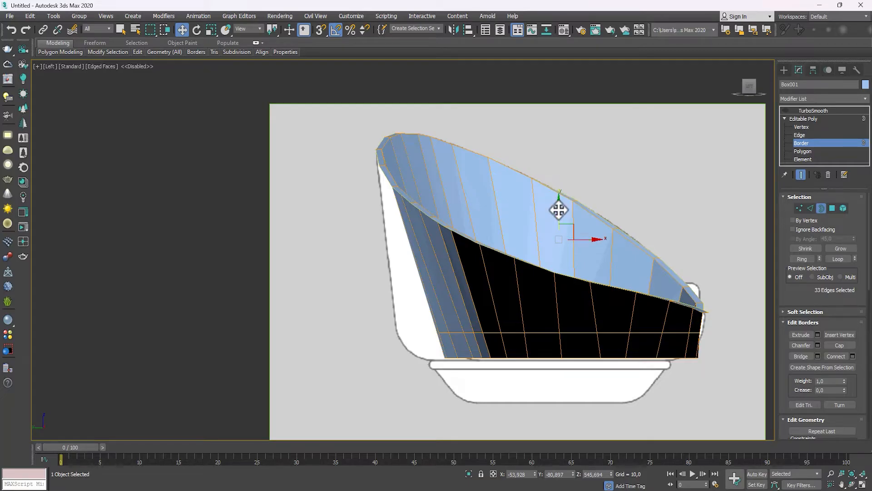
{"action": "left_click_drag", "start_coordinate": [559, 210], "coordinate": [557, 375], "text": "shift"}
{"action": "middle_click_drag", "start_coordinate": [545, 327], "coordinate": [473, 279]}
{"action": "key", "text": "alt+x"}
{"action": "scroll", "coordinate": [504, 260], "scroll_direction": "down", "scroll_amount": 2}
{"action": "scroll", "coordinate": [473, 279], "scroll_direction": "up", "scroll_amount": 3}
{"action": "key", "text": "alt+x"}
{"action": "middle_click_drag", "start_coordinate": [711, 360], "coordinate": [465, 279], "text": "alt"}
{"action": "middle_click_drag", "start_coordinate": [502, 304], "coordinate": [510, 313], "text": "alt"}
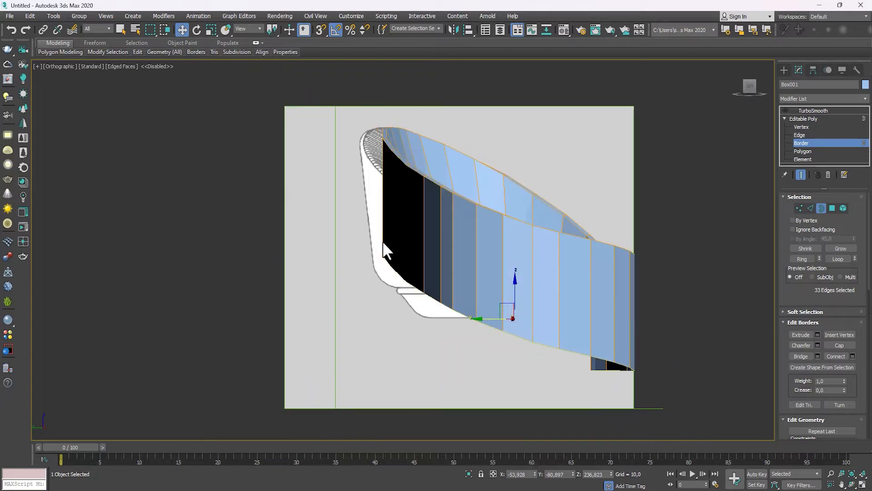
{"action": "middle_click_drag", "start_coordinate": [542, 275], "coordinate": [507, 266]}
{"action": "middle_click_drag", "start_coordinate": [440, 211], "coordinate": [439, 233], "text": "alt"}
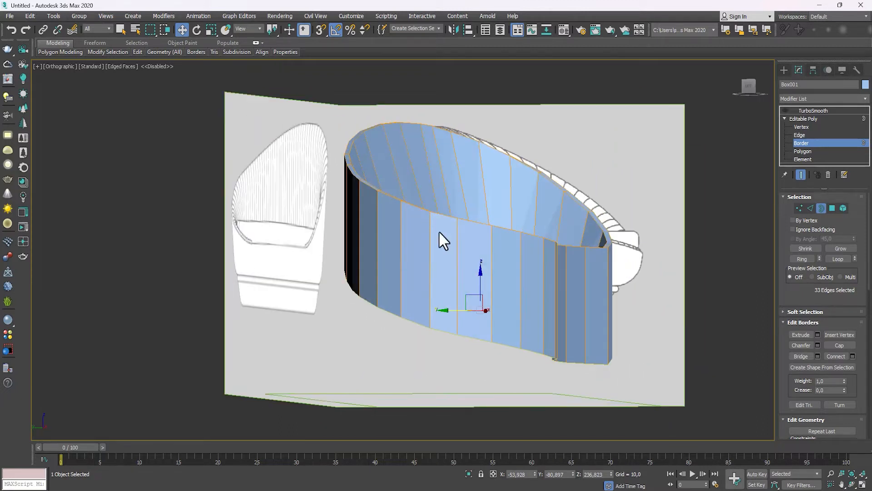
Step: Flatten the lower border of the new outer wall horizontally with Make Planar along Z and check it in front view
{"action": "scroll", "coordinate": [819, 290], "scroll_direction": "down", "scroll_amount": 3}
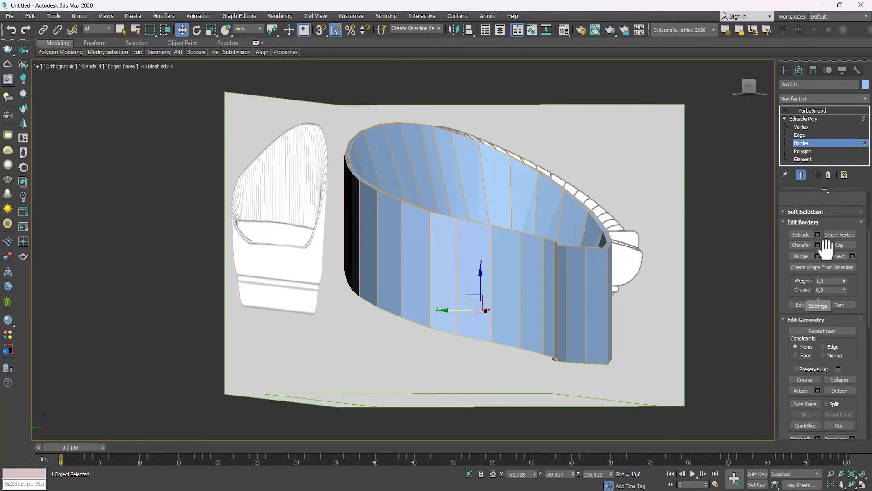
{"action": "scroll", "coordinate": [811, 282], "scroll_direction": "down", "scroll_amount": 2}
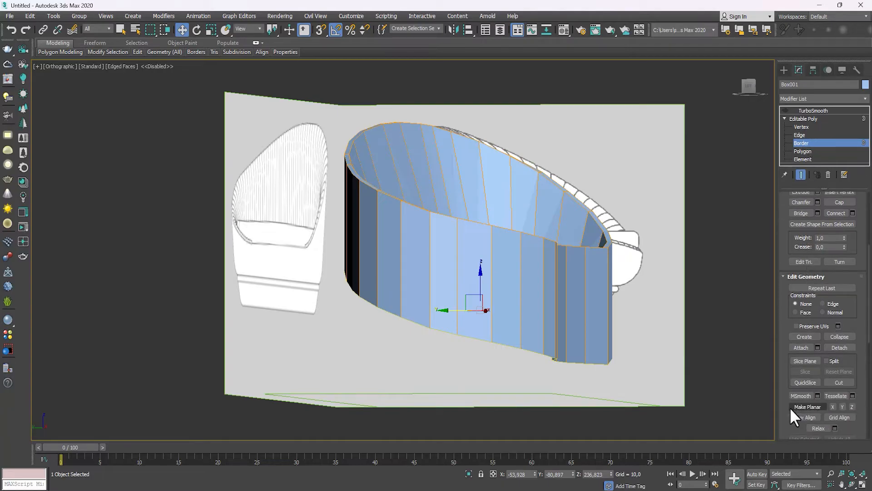
{"action": "left_click", "coordinate": [841, 407]}
{"action": "mouse_move", "coordinate": [440, 246]}
{"action": "middle_mouse_down", "text": "alt"}
{"action": "mouse_move", "coordinate": [496, 241]}
{"action": "mouse_move", "coordinate": [443, 234]}
{"action": "mouse_move", "coordinate": [444, 259]}
{"action": "middle_mouse_up", "text": "alt"}
{"action": "key", "text": "f"}
{"action": "middle_click_drag", "start_coordinate": [376, 191], "coordinate": [388, 192]}
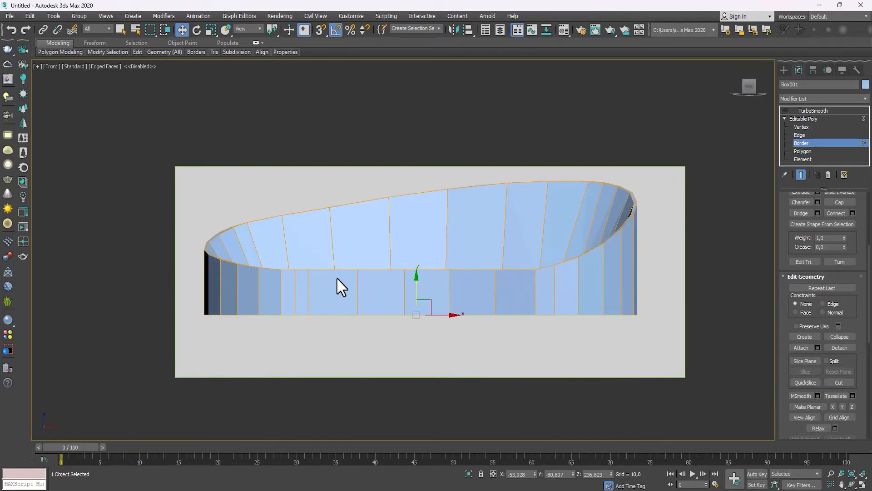
Step: In the left view, with see-through display on, raise the flattened lower border to about Z 321, level with the top of the reference base
{"action": "key", "text": "l"}
{"action": "key", "text": "alt+x"}
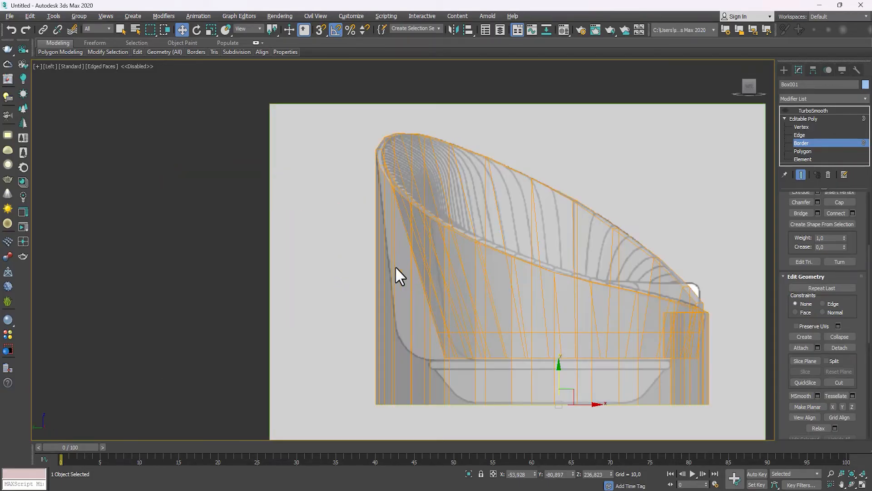
{"action": "scroll", "coordinate": [705, 342], "scroll_direction": "up", "scroll_amount": 4}
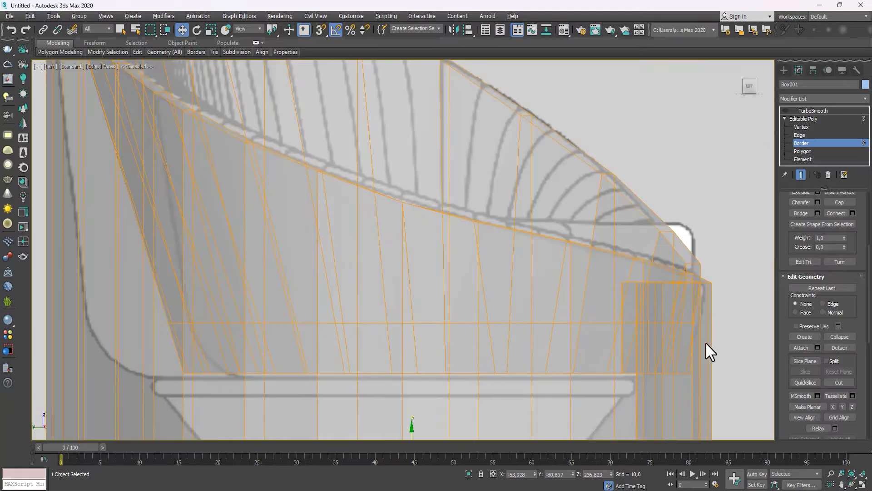
{"action": "middle_click_drag", "start_coordinate": [699, 318], "coordinate": [707, 231]}
{"action": "middle_click_drag", "start_coordinate": [237, 359], "coordinate": [386, 356]}
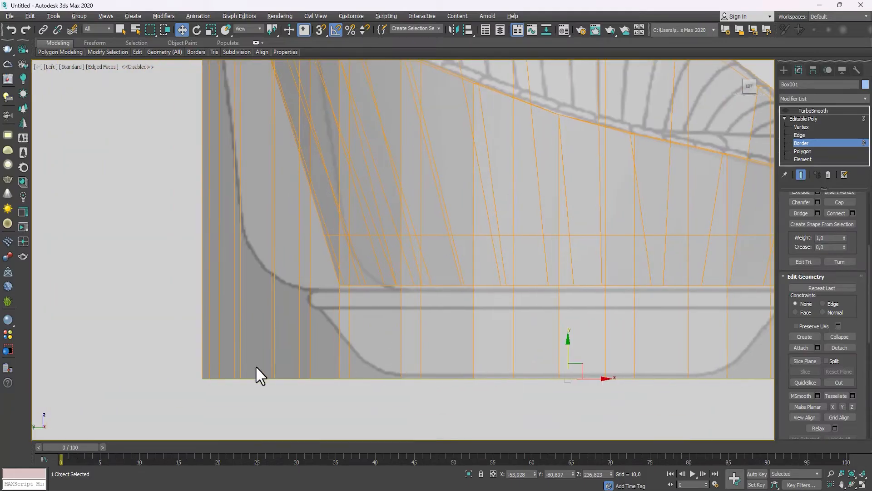
{"action": "scroll", "coordinate": [389, 330], "scroll_direction": "down", "scroll_amount": 2}
{"action": "middle_click_drag", "start_coordinate": [425, 301], "coordinate": [403, 318]}
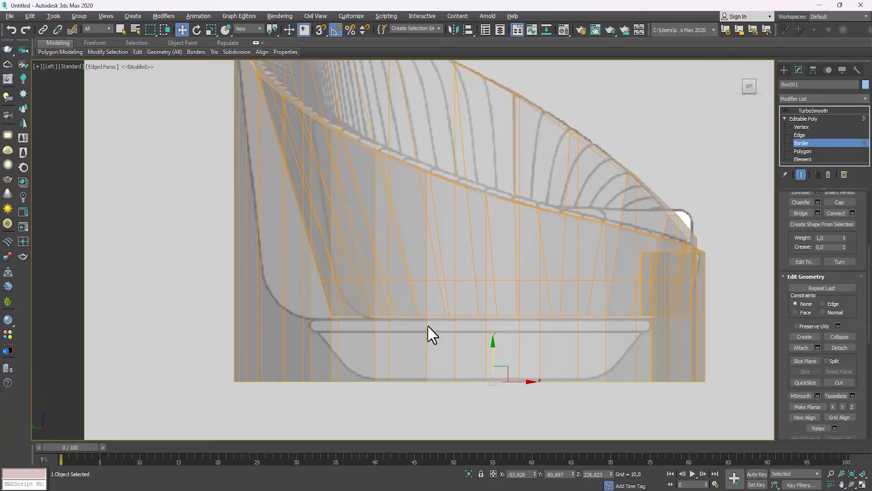
{"action": "left_click_drag", "start_coordinate": [491, 351], "coordinate": [489, 286]}
{"action": "scroll", "coordinate": [384, 262], "scroll_direction": "down", "scroll_amount": 3}
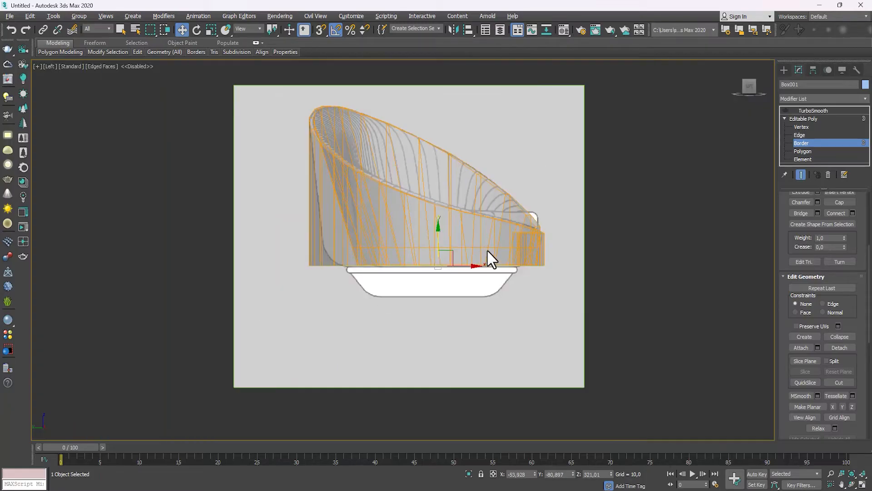
{"action": "middle_click_drag", "start_coordinate": [468, 248], "coordinate": [384, 261], "text": "alt"}
Step: Leave Border level, turn TurboSmooth back on to inspect the shell with its outer wall, and switch off the end-result display
{"action": "left_click", "coordinate": [798, 143]}
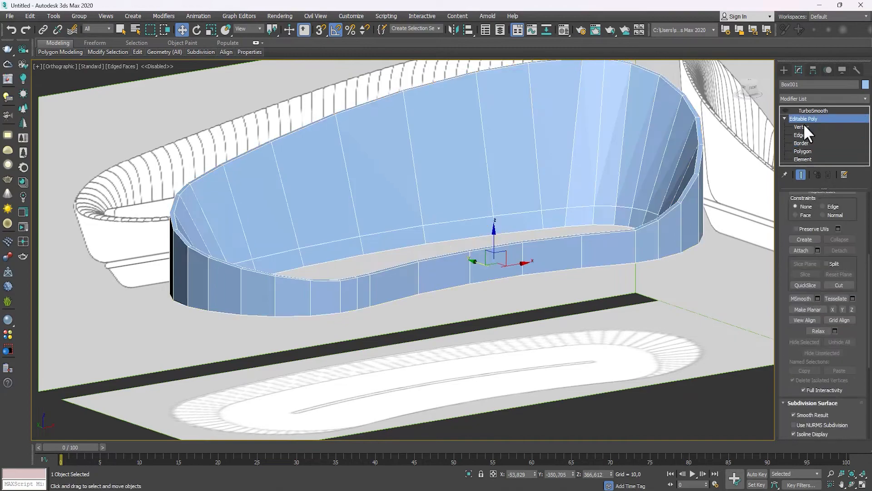
{"action": "left_click", "coordinate": [786, 111]}
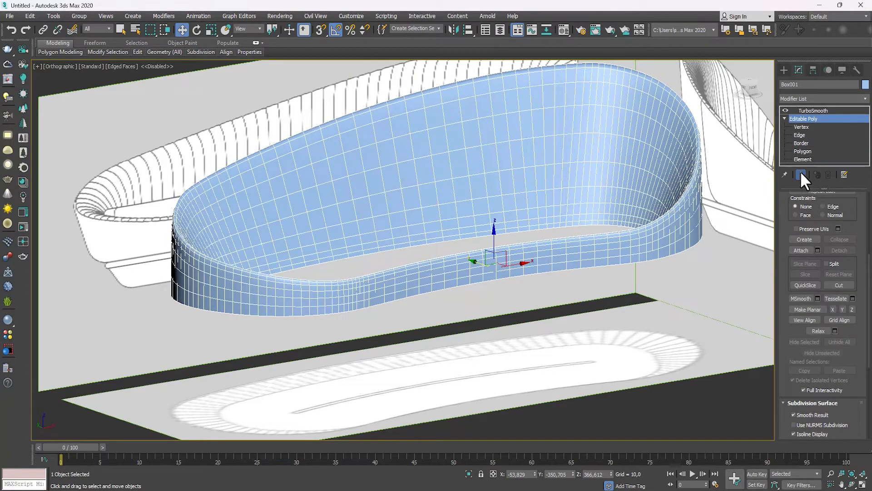
{"action": "middle_click_drag", "start_coordinate": [388, 216], "coordinate": [158, 228], "text": "alt"}
{"action": "scroll", "coordinate": [157, 227], "scroll_direction": "up", "scroll_amount": 3}
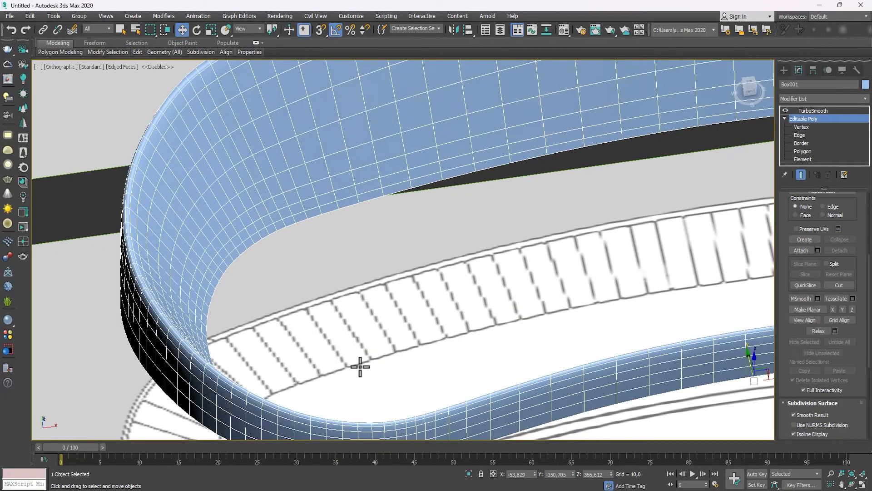
{"action": "middle_click_drag", "start_coordinate": [360, 366], "coordinate": [283, 260]}
{"action": "scroll", "coordinate": [641, 316], "scroll_direction": "down", "scroll_amount": 2}
{"action": "middle_click_drag", "start_coordinate": [727, 294], "coordinate": [345, 357]}
{"action": "middle_click_drag", "start_coordinate": [345, 357], "coordinate": [441, 318], "text": "alt"}
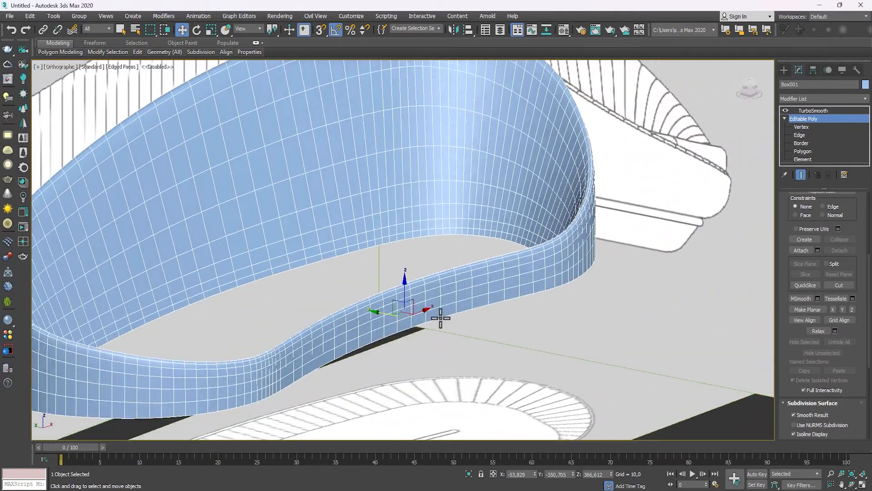
{"action": "scroll", "coordinate": [440, 316], "scroll_direction": "down", "scroll_amount": 4}
{"action": "middle_click_drag", "start_coordinate": [360, 200], "coordinate": [314, 235], "text": "alt"}
{"action": "middle_click_drag", "start_coordinate": [330, 194], "coordinate": [304, 240], "text": "alt"}
{"action": "middle_click_drag", "start_coordinate": [376, 230], "coordinate": [369, 200], "text": "alt"}
{"action": "left_click", "coordinate": [800, 173]}
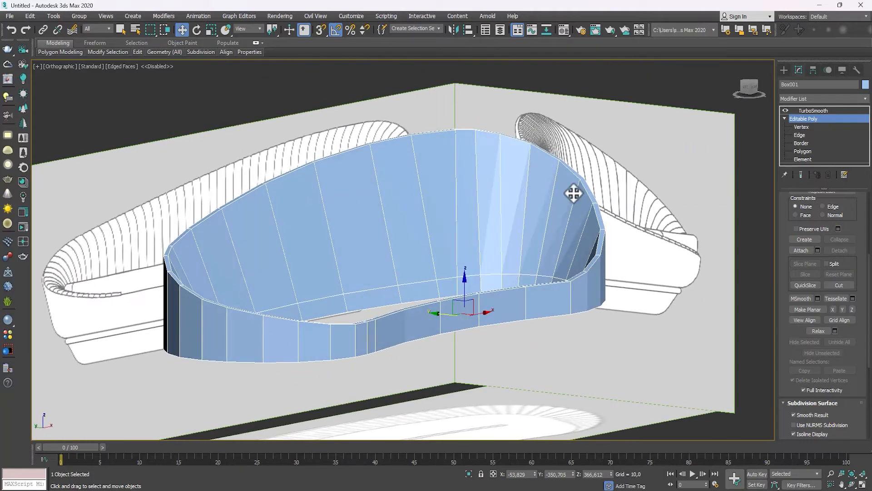
{"action": "middle_click_drag", "start_coordinate": [271, 300], "coordinate": [233, 307], "text": "alt"}
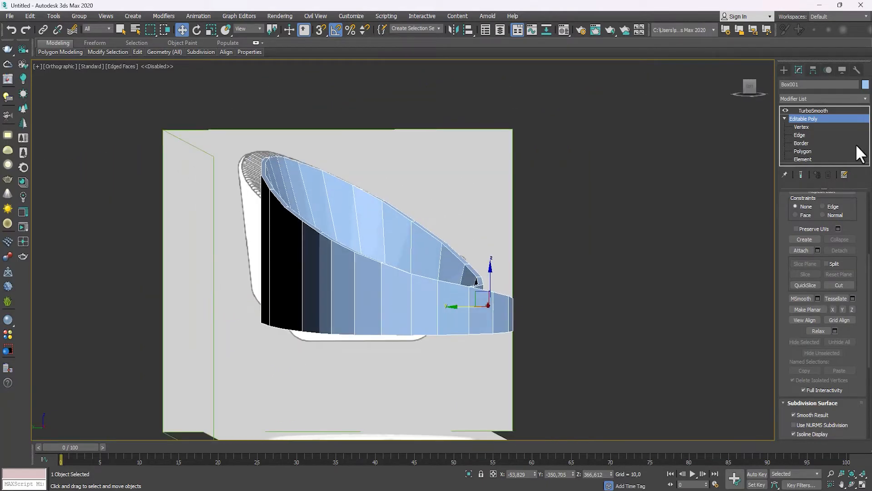
Step: Switch to Edge level with the outer wall's lower rim selected and view it against the front reference
{"action": "left_click", "coordinate": [801, 141]}
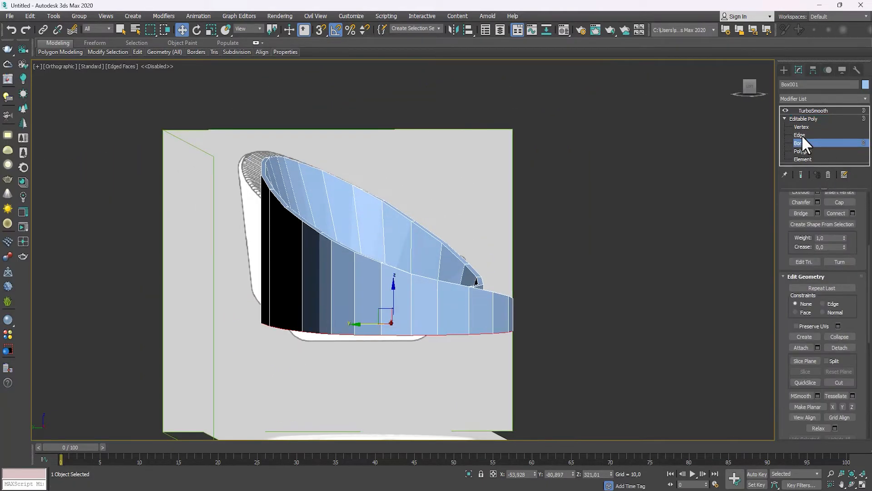
{"action": "left_click", "coordinate": [801, 135]}
{"action": "middle_click_drag", "start_coordinate": [360, 332], "coordinate": [395, 313]}
{"action": "key", "text": "f"}
{"action": "scroll", "coordinate": [518, 322], "scroll_direction": "up", "scroll_amount": 3}
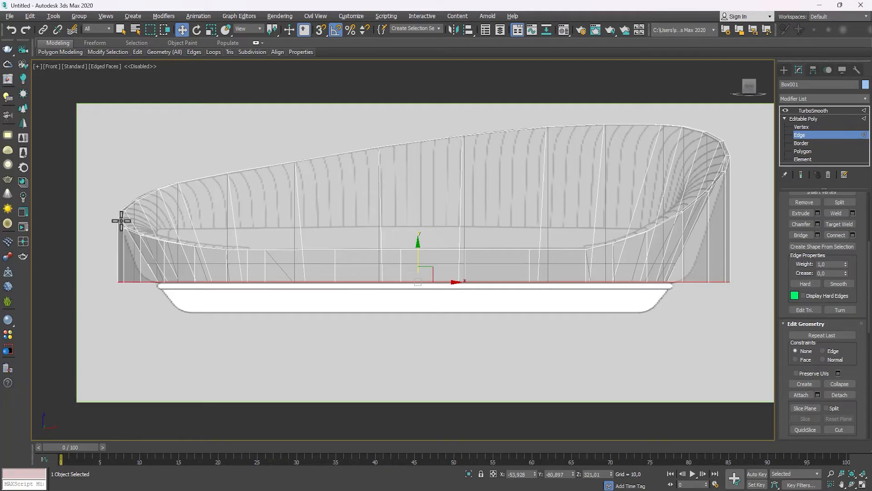
{"action": "middle_click_drag", "start_coordinate": [459, 328], "coordinate": [460, 343]}
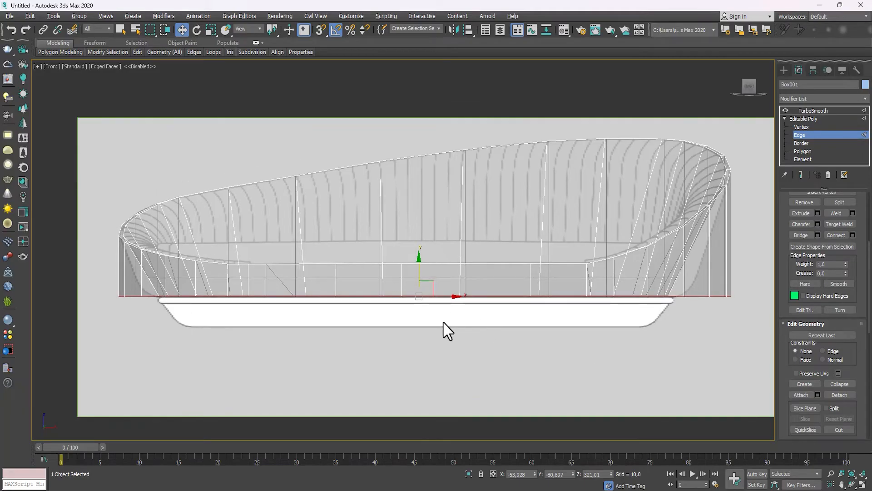
Step: Examine in the left view how the outer wall's front and back outlines compare with the sofa reference
{"action": "key", "text": "l"}
{"action": "middle_click_drag", "start_coordinate": [413, 236], "coordinate": [412, 253]}
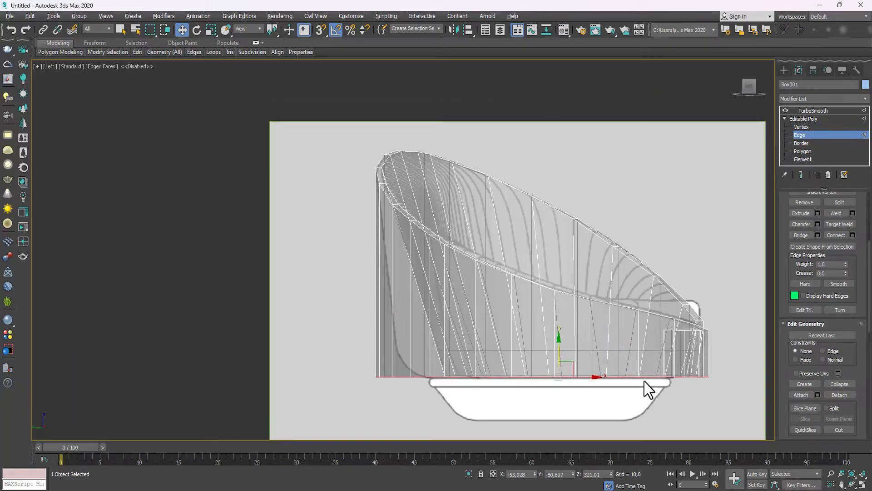
{"action": "scroll", "coordinate": [644, 380], "scroll_direction": "up", "scroll_amount": 2}
{"action": "middle_click_drag", "start_coordinate": [683, 326], "coordinate": [677, 333]}
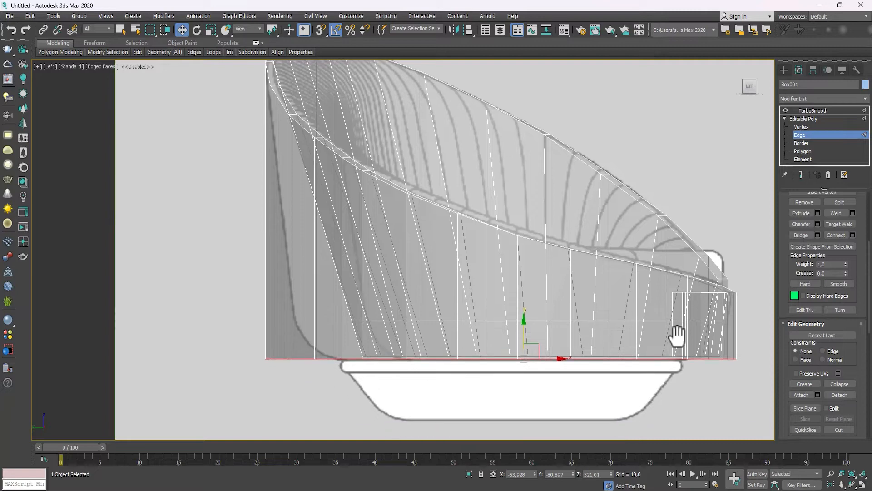
{"action": "scroll", "coordinate": [730, 301], "scroll_direction": "up", "scroll_amount": 3}
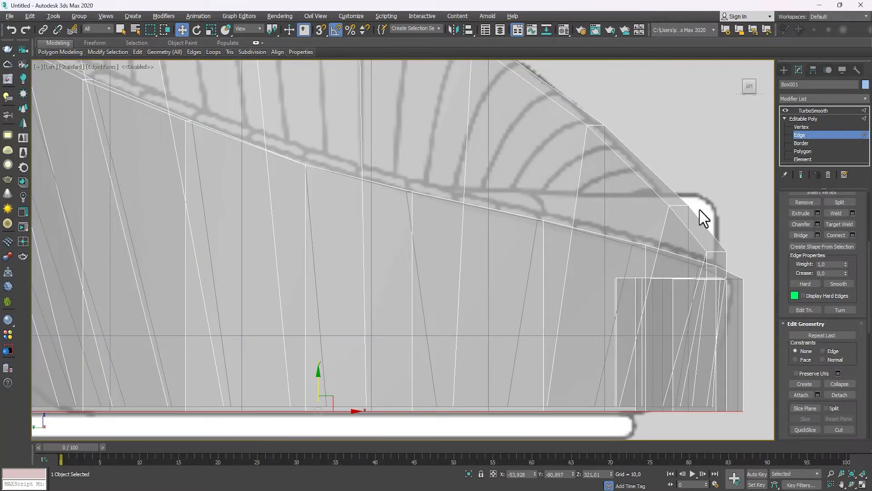
{"action": "middle_click_drag", "start_coordinate": [678, 199], "coordinate": [716, 199]}
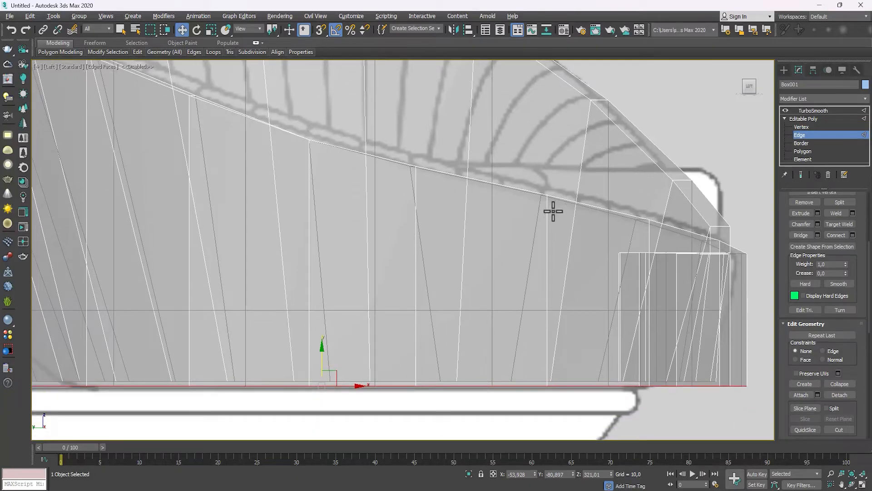
{"action": "middle_click_drag", "start_coordinate": [735, 265], "coordinate": [747, 199]}
{"action": "scroll", "coordinate": [541, 285], "scroll_direction": "down", "scroll_amount": 2}
{"action": "middle_click_drag", "start_coordinate": [442, 289], "coordinate": [445, 298]}
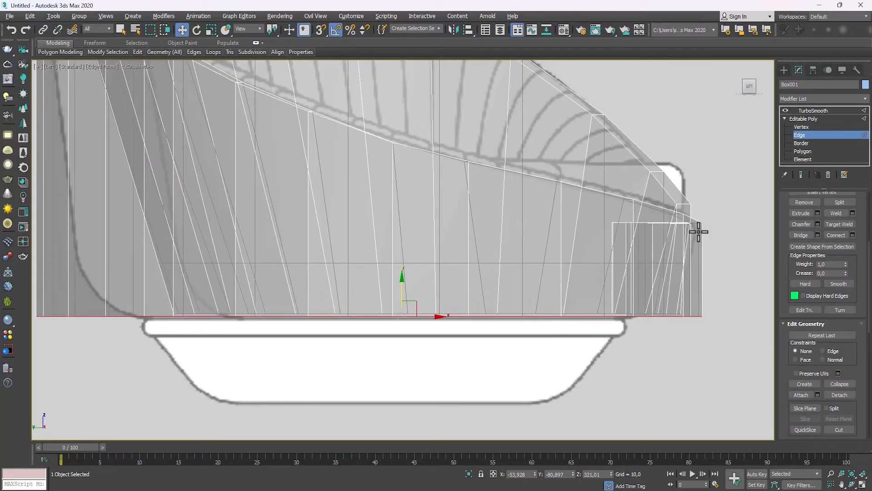
{"action": "middle_click_drag", "start_coordinate": [94, 128], "coordinate": [201, 207]}
{"action": "scroll", "coordinate": [202, 207], "scroll_direction": "down", "scroll_amount": 2}
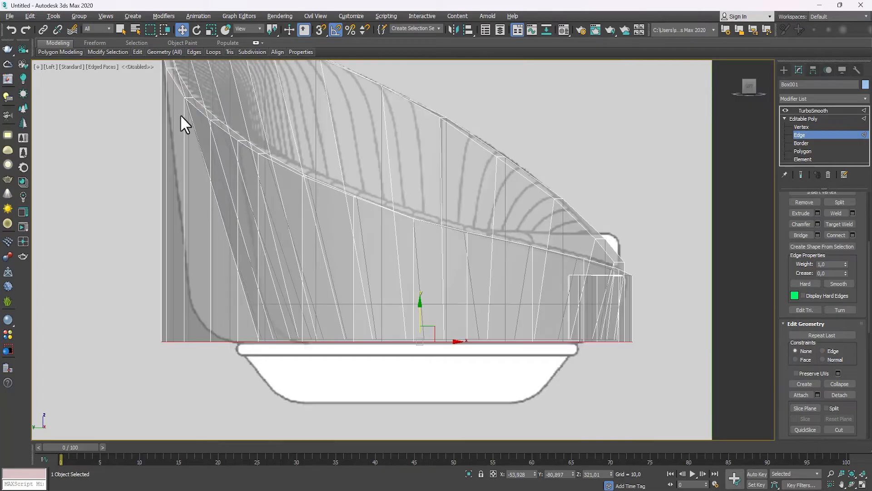
{"action": "middle_click_drag", "start_coordinate": [197, 298], "coordinate": [370, 308]}
Step: In the left view, scale the outer wall's lower rim inward along its depth to match the reference's sloping back
{"action": "key", "text": "r"}
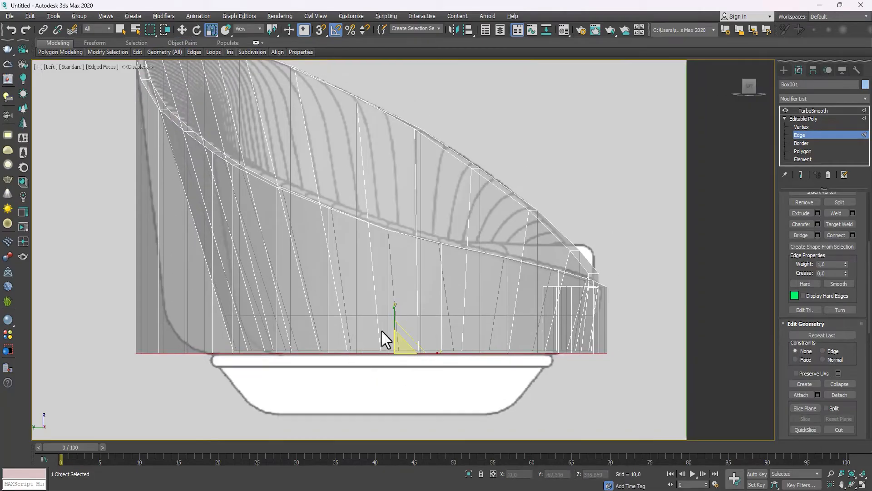
{"action": "middle_click_drag", "start_coordinate": [198, 249], "coordinate": [220, 112]}
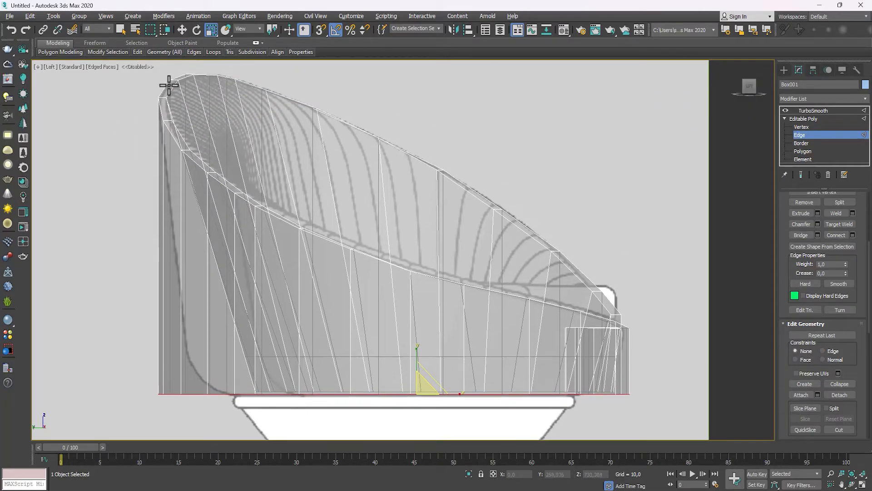
{"action": "middle_click_drag", "start_coordinate": [404, 219], "coordinate": [415, 197]}
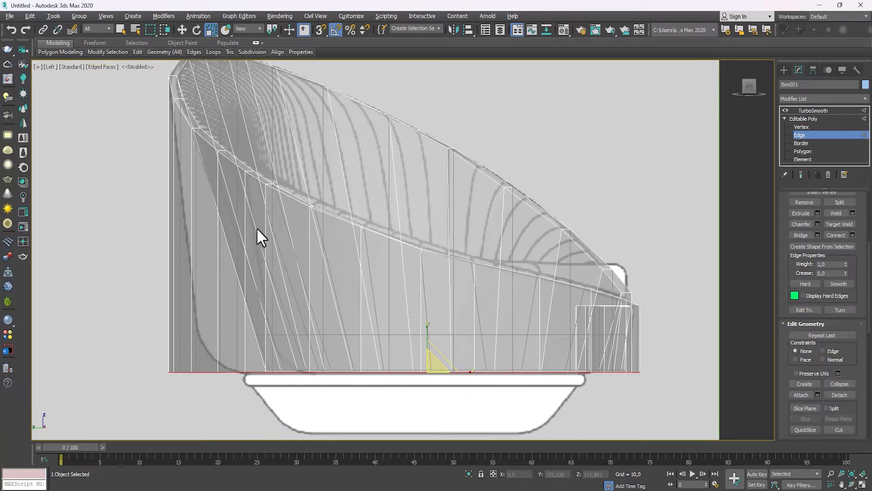
{"action": "scroll", "coordinate": [328, 347], "scroll_direction": "up", "scroll_amount": 2}
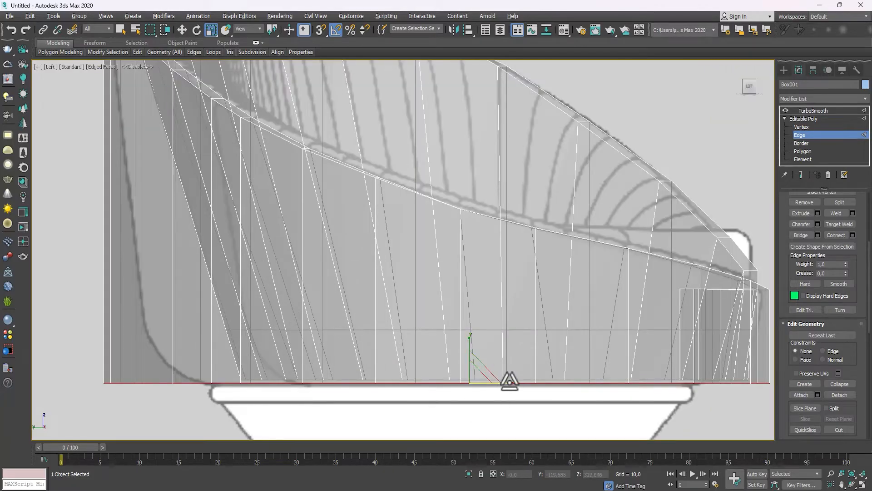
{"action": "left_click_drag", "start_coordinate": [506, 380], "coordinate": [504, 381]}
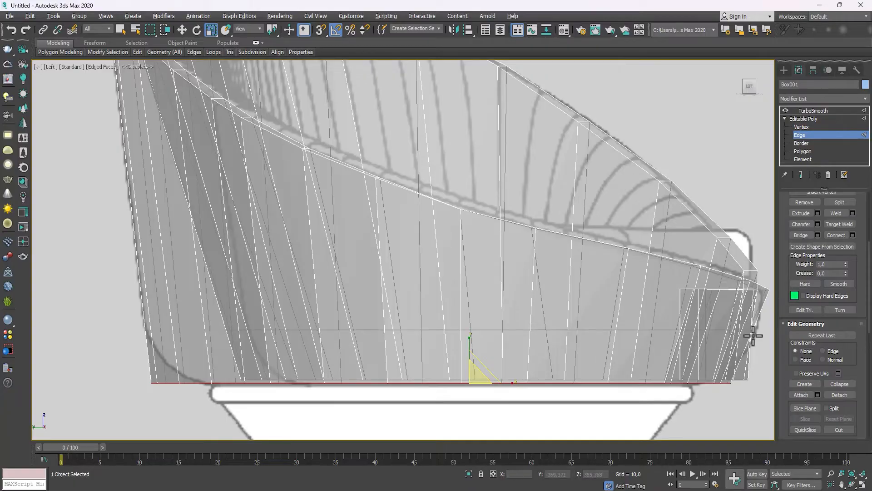
{"action": "middle_click_drag", "start_coordinate": [183, 248], "coordinate": [239, 239]}
{"action": "middle_click_drag", "start_coordinate": [318, 399], "coordinate": [522, 318], "text": "alt"}
Step: In the front view, scale the lower rim inward along its width so both ends slope toward the reference base
{"action": "key", "text": "f"}
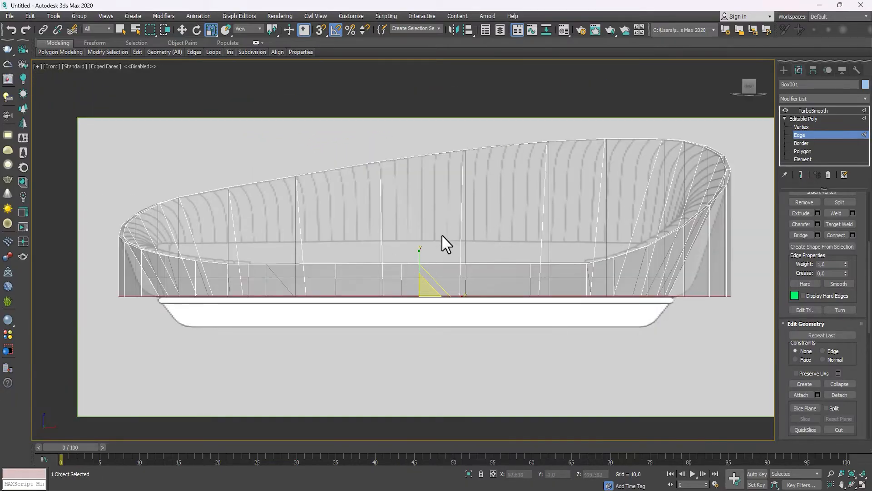
{"action": "middle_click_drag", "start_coordinate": [443, 236], "coordinate": [459, 274]}
{"action": "scroll", "coordinate": [454, 351], "scroll_direction": "up", "scroll_amount": 2}
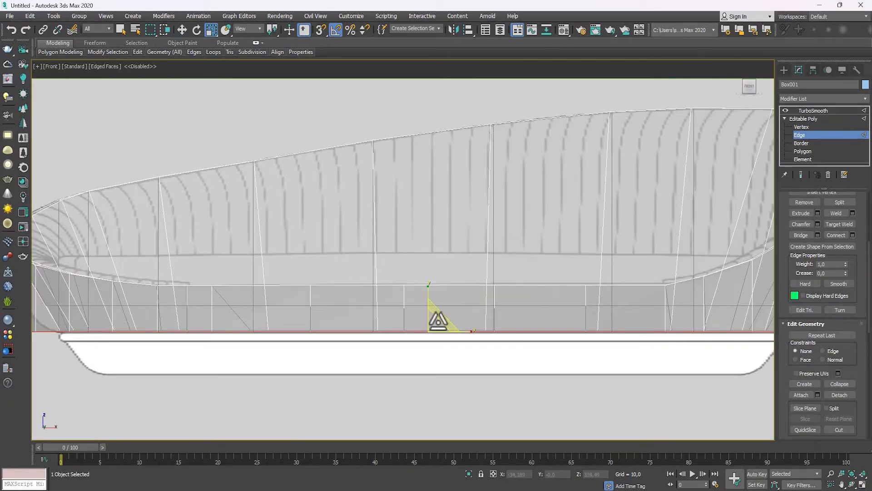
{"action": "key", "text": "l"}
{"action": "scroll", "coordinate": [582, 373], "scroll_direction": "up", "scroll_amount": 4}
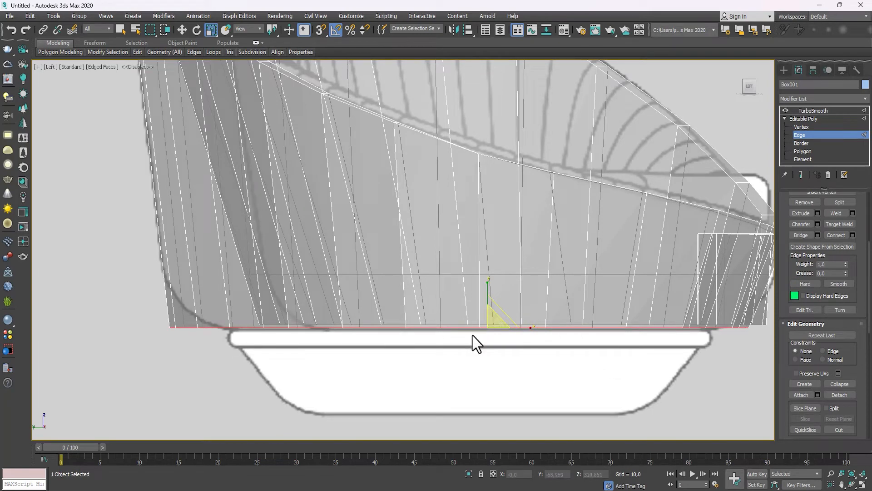
{"action": "scroll", "coordinate": [587, 291], "scroll_direction": "down", "scroll_amount": 2}
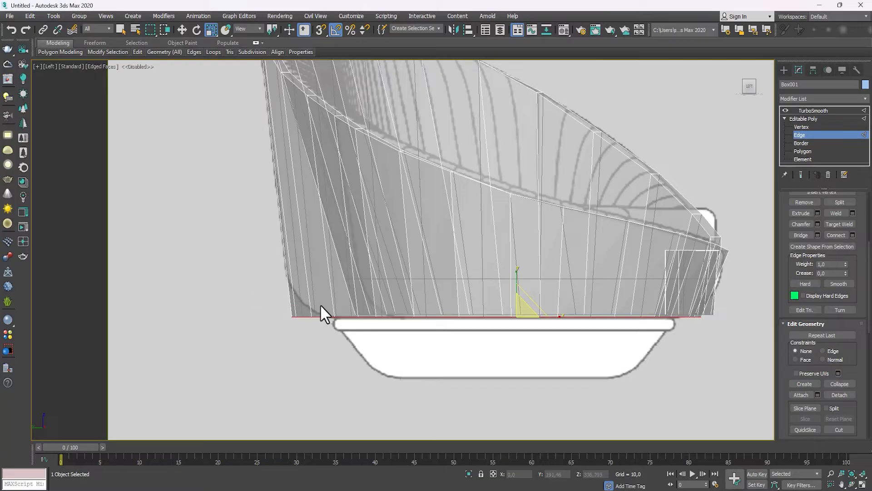
{"action": "key", "text": "f"}
{"action": "middle_click_drag", "start_coordinate": [376, 279], "coordinate": [477, 282]}
{"action": "key", "text": "z"}
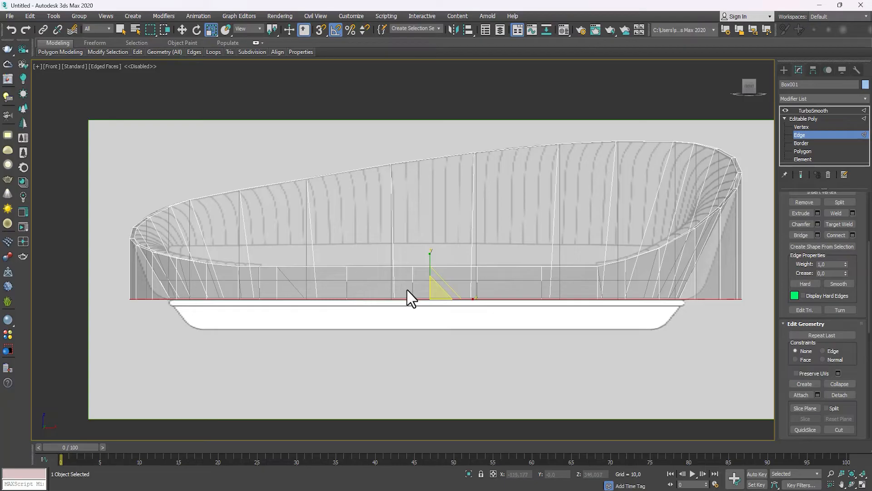
{"action": "middle_click_drag", "start_coordinate": [407, 291], "coordinate": [414, 289]}
{"action": "left_click_drag", "start_coordinate": [482, 296], "coordinate": [477, 291]}
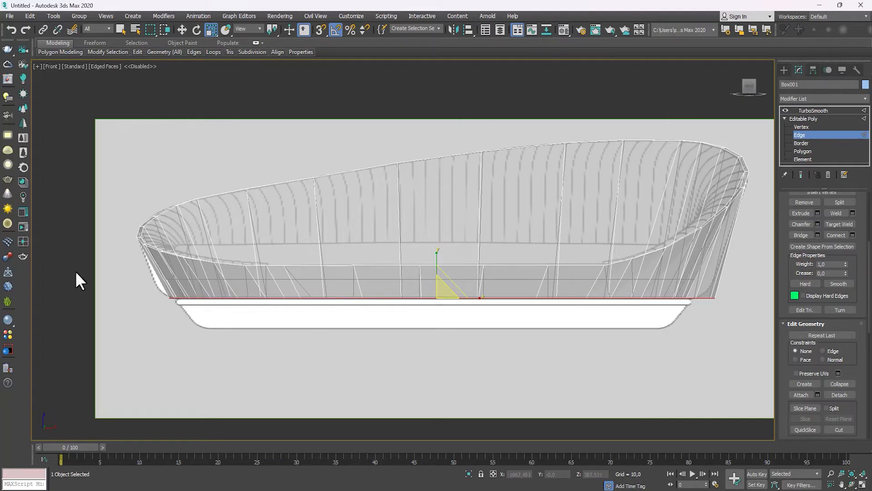
Step: Leave Edge level, turn on the end-result display and inspect the smoothed shell with and without edged faces
{"action": "left_click", "coordinate": [801, 133]}
{"action": "middle_click_drag", "start_coordinate": [391, 250], "coordinate": [584, 230], "text": "alt"}
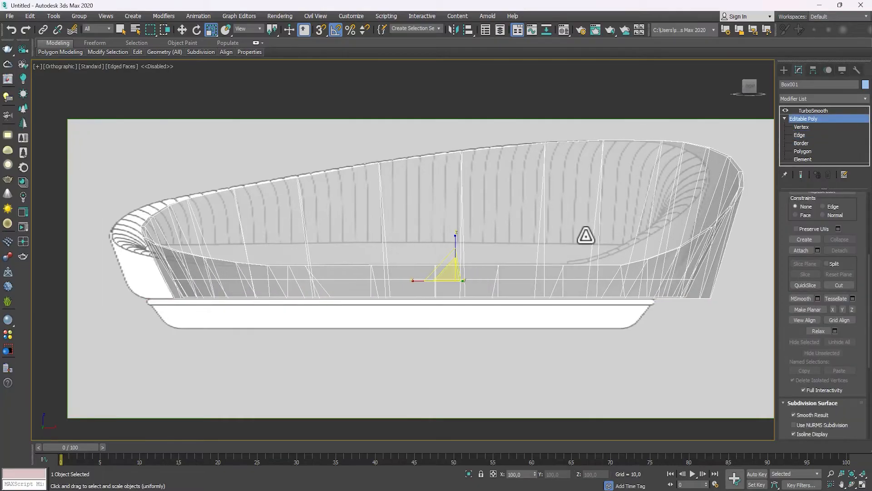
{"action": "left_click", "coordinate": [802, 178]}
{"action": "middle_click_drag", "start_coordinate": [340, 257], "coordinate": [358, 269], "text": "alt"}
{"action": "key", "text": "F4"}
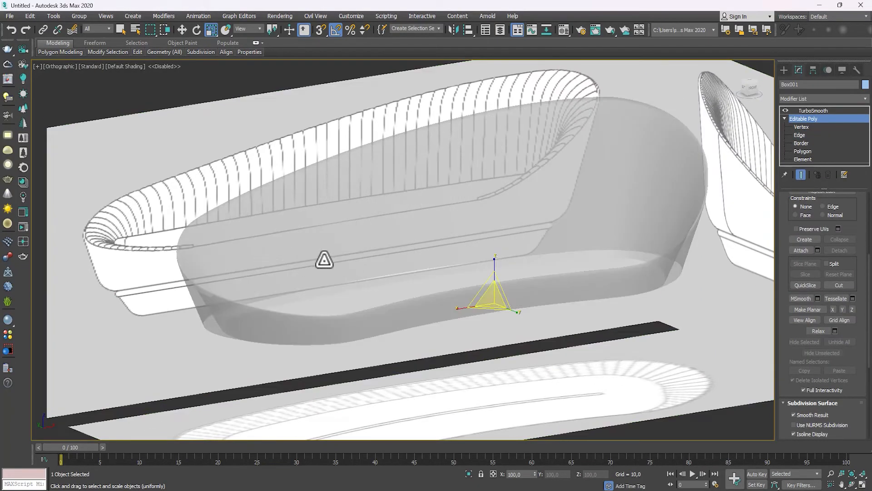
{"action": "mouse_move", "coordinate": [364, 220]}
{"action": "middle_mouse_down", "text": "alt"}
{"action": "mouse_move", "coordinate": [541, 253]}
{"action": "mouse_move", "coordinate": [551, 197]}
{"action": "mouse_move", "coordinate": [452, 189]}
{"action": "mouse_move", "coordinate": [475, 211]}
{"action": "mouse_move", "coordinate": [476, 271]}
{"action": "mouse_move", "coordinate": [486, 220]}
{"action": "mouse_move", "coordinate": [509, 213]}
{"action": "mouse_move", "coordinate": [423, 156]}
{"action": "middle_mouse_up", "text": "alt"}
{"action": "key", "text": "F4"}
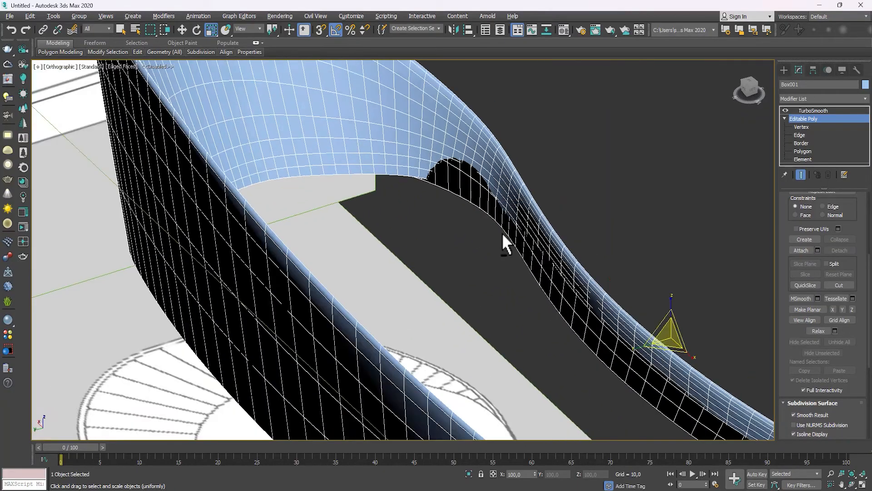
{"action": "scroll", "coordinate": [502, 233], "scroll_direction": "down", "scroll_amount": 4}
{"action": "middle_click_drag", "start_coordinate": [502, 232], "coordinate": [540, 288], "text": "alt"}
Step: Turn off TurboSmooth and examine how the inner and outer walls meet along the shell's low front and rounded ends
{"action": "left_click", "coordinate": [786, 110]}
{"action": "scroll", "coordinate": [537, 245], "scroll_direction": "down", "scroll_amount": 3}
{"action": "middle_click_drag", "start_coordinate": [538, 250], "coordinate": [530, 244], "text": "alt"}
{"action": "scroll", "coordinate": [442, 335], "scroll_direction": "up", "scroll_amount": 2}
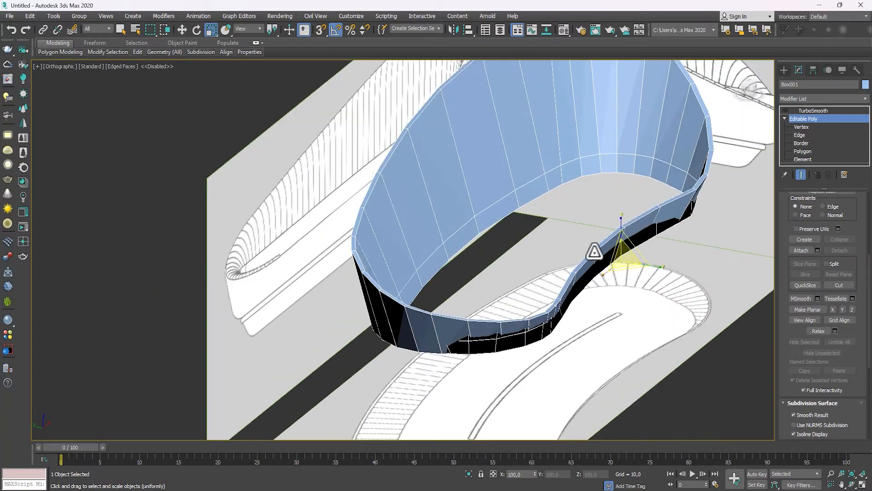
{"action": "middle_click_drag", "start_coordinate": [536, 348], "coordinate": [565, 355], "text": "alt"}
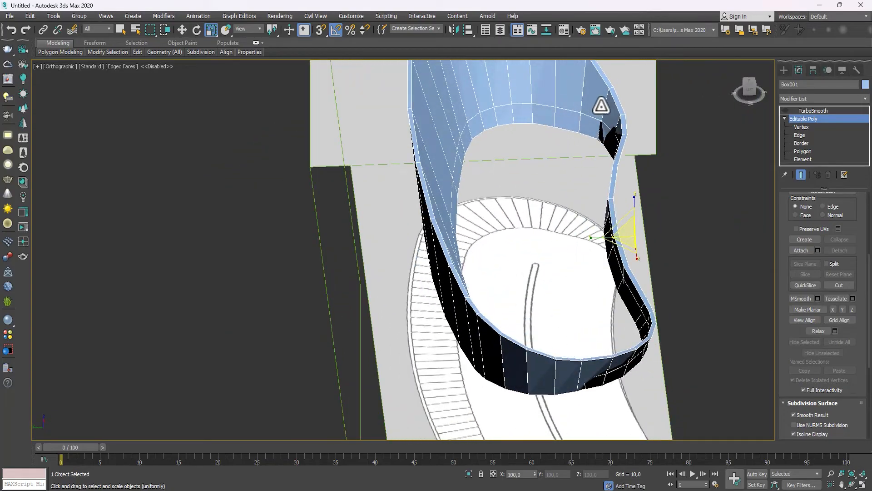
{"action": "middle_click_drag", "start_coordinate": [665, 281], "coordinate": [658, 275], "text": "alt"}
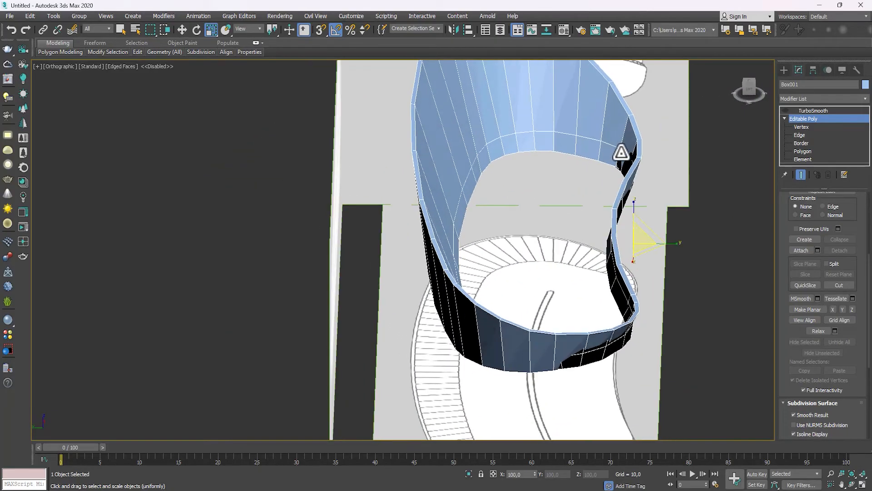
{"action": "middle_click_drag", "start_coordinate": [451, 107], "coordinate": [347, 132], "text": "alt"}
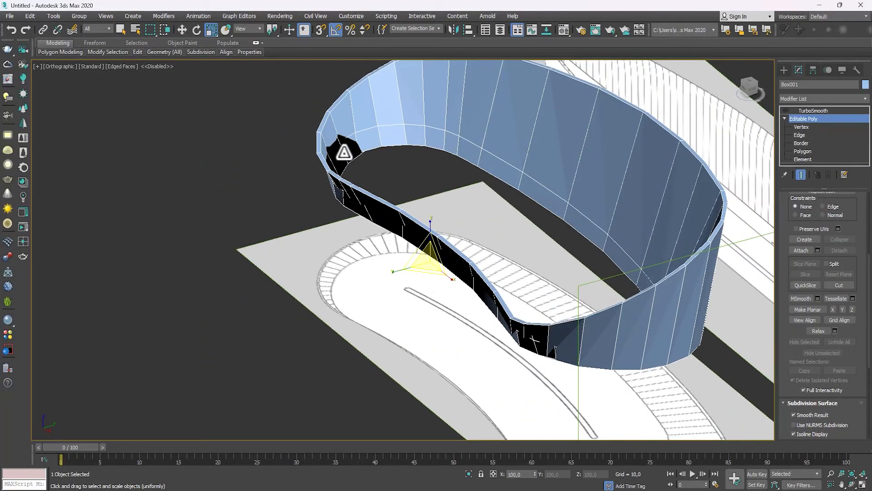
{"action": "scroll", "coordinate": [359, 150], "scroll_direction": "up", "scroll_amount": 3}
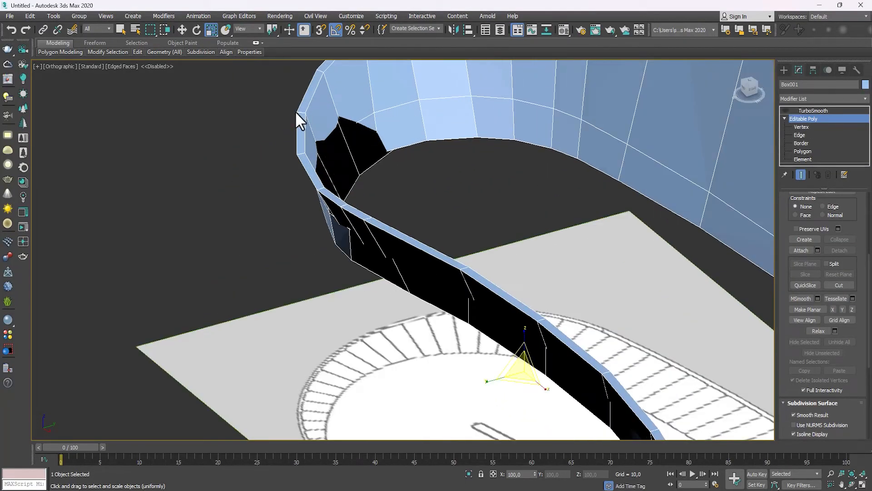
{"action": "middle_click_drag", "start_coordinate": [432, 152], "coordinate": [502, 202], "text": "alt"}
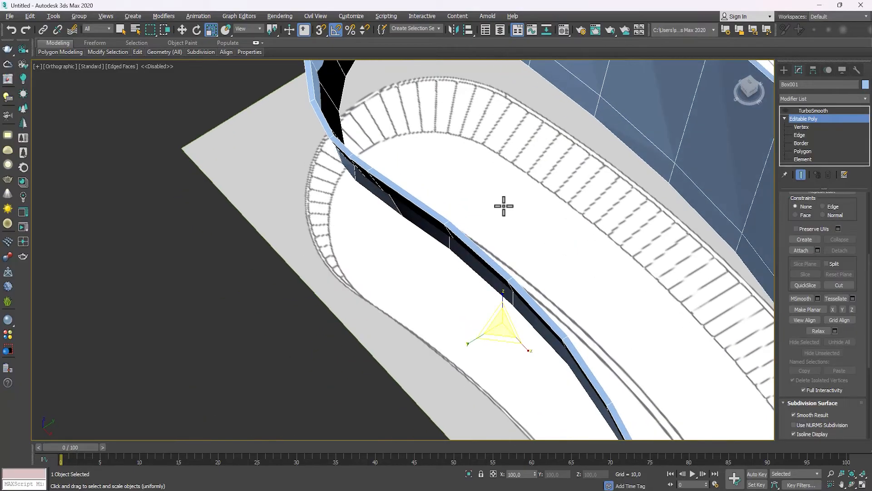
{"action": "middle_click_drag", "start_coordinate": [317, 70], "coordinate": [372, 142], "text": "alt"}
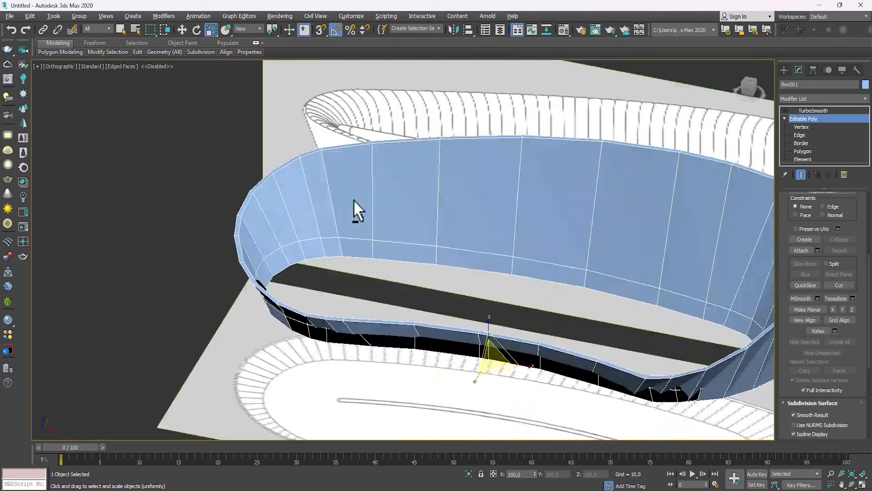
{"action": "middle_click_drag", "start_coordinate": [354, 200], "coordinate": [350, 244], "text": "alt"}
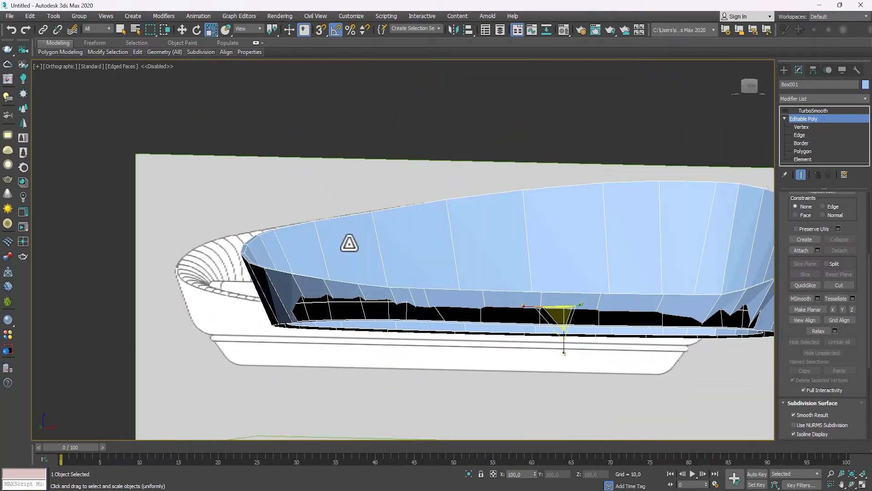
Step: Check the unsmoothed front wall against the front reference and at an angle, and enter Polygon level
{"action": "key", "text": "f"}
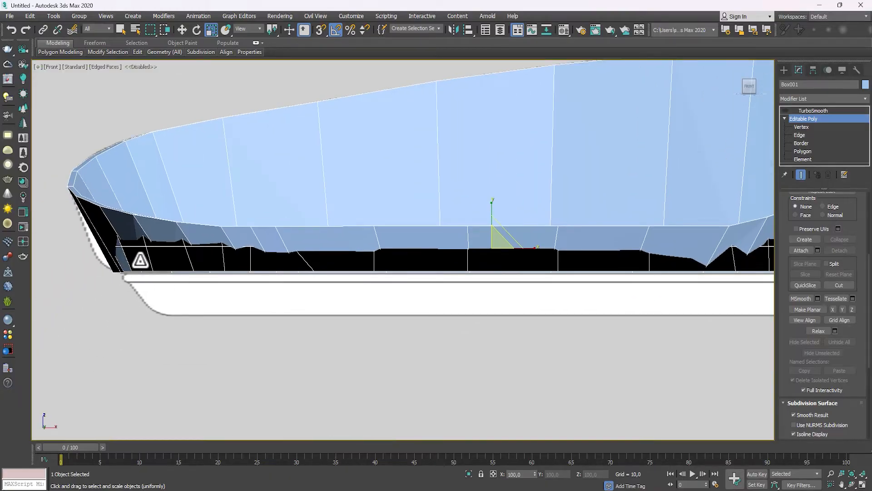
{"action": "scroll", "coordinate": [286, 235], "scroll_direction": "down", "scroll_amount": 5}
{"action": "middle_click_drag", "start_coordinate": [160, 266], "coordinate": [122, 226], "text": "alt"}
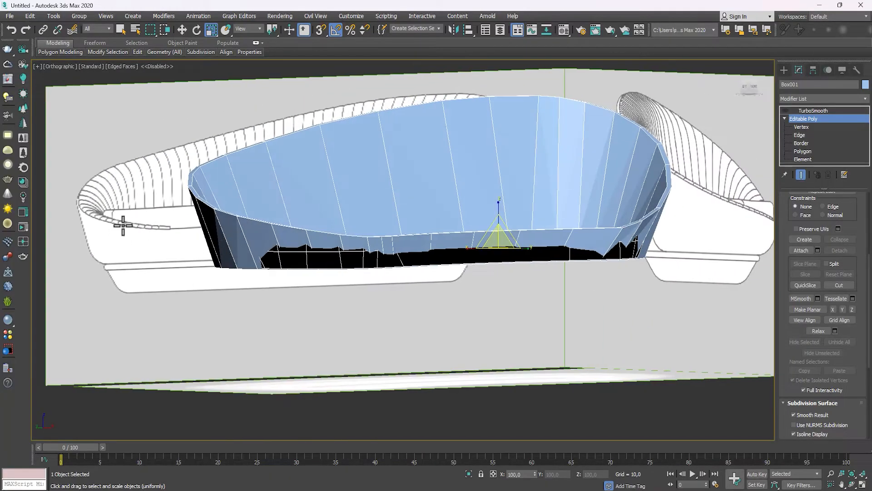
{"action": "middle_click_drag", "start_coordinate": [394, 238], "coordinate": [570, 168], "text": "alt"}
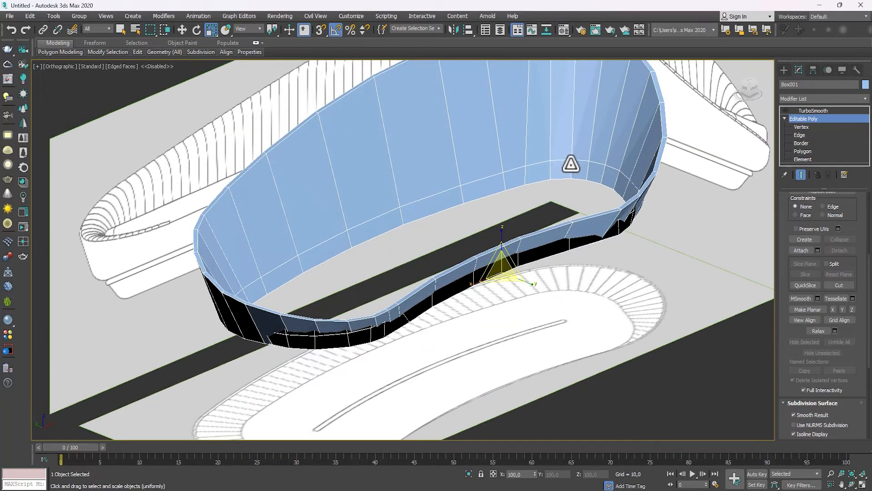
{"action": "left_click", "coordinate": [805, 151]}
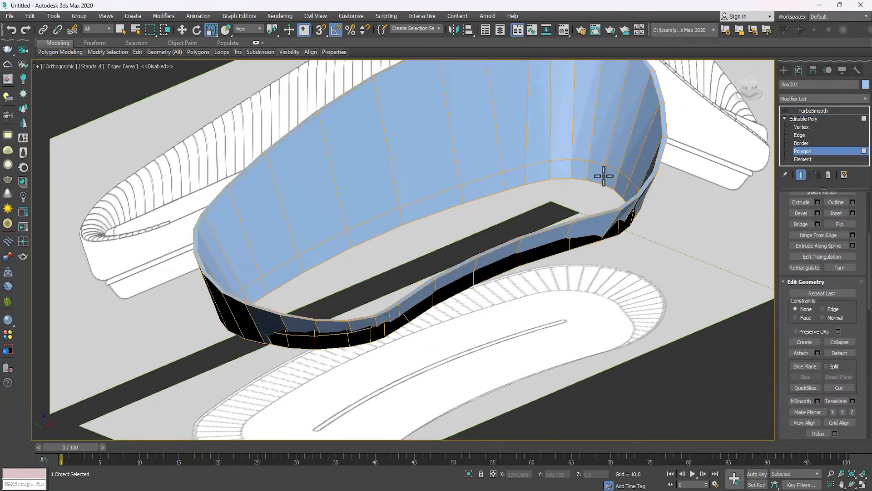
Step: Delete the lowest loop of polygons around the shell's inner wall
{"action": "left_click", "coordinate": [586, 169]}
{"action": "left_click", "coordinate": [583, 171], "text": "shift"}
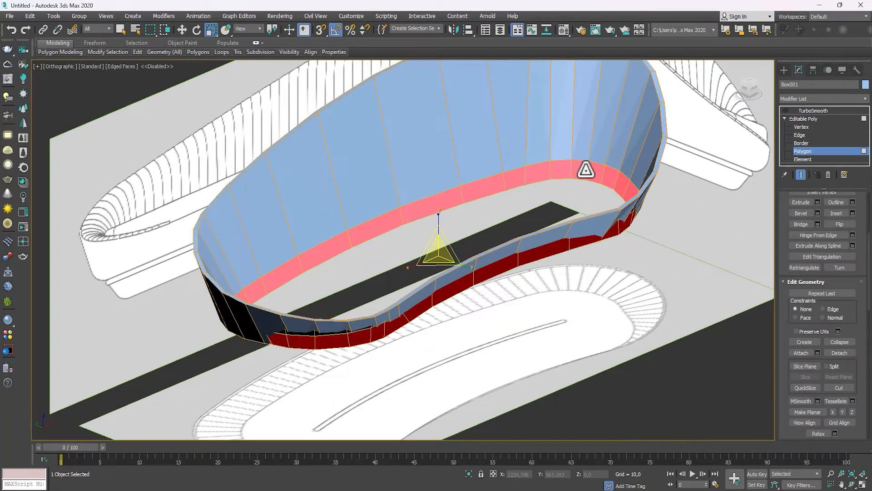
{"action": "key", "text": "Delete"}
{"action": "middle_click_drag", "start_coordinate": [550, 189], "coordinate": [281, 231], "text": "alt"}
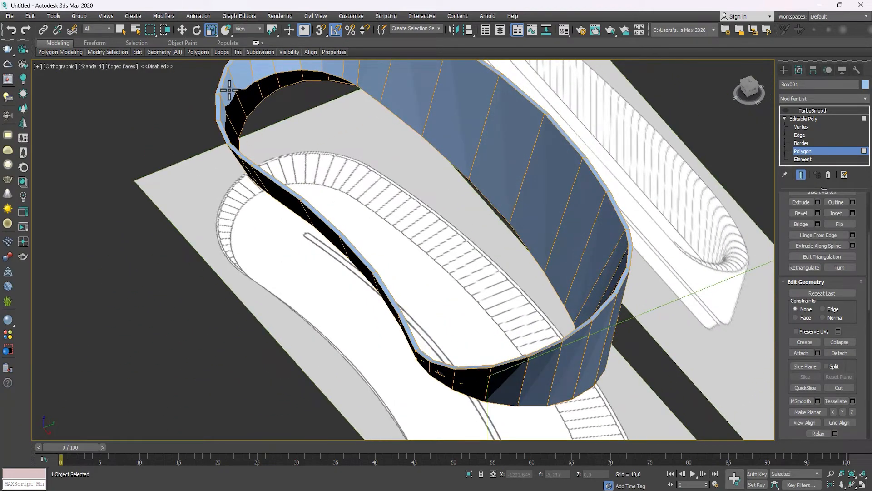
Step: Enter Vertex level and select a vertex on the inner wall's open lower edge at the low rounded end, checking it in wireframe
{"action": "left_click", "coordinate": [803, 142]}
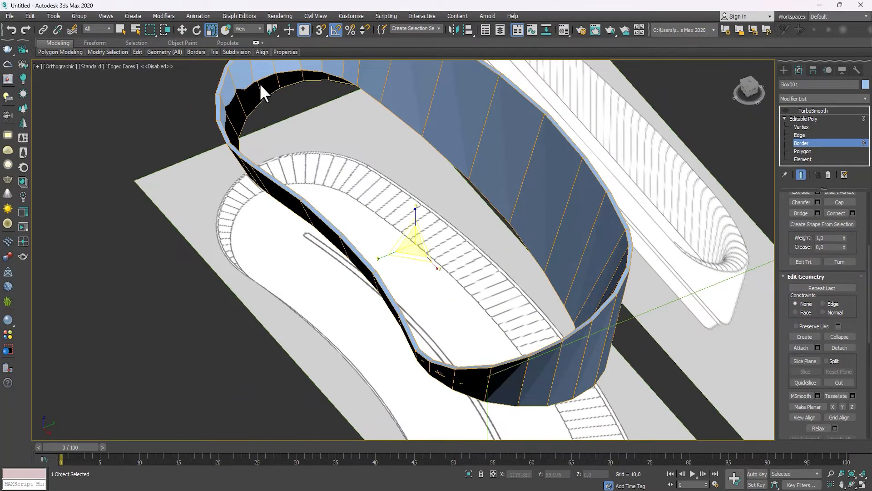
{"action": "middle_click_drag", "start_coordinate": [253, 78], "coordinate": [301, 145], "text": "alt"}
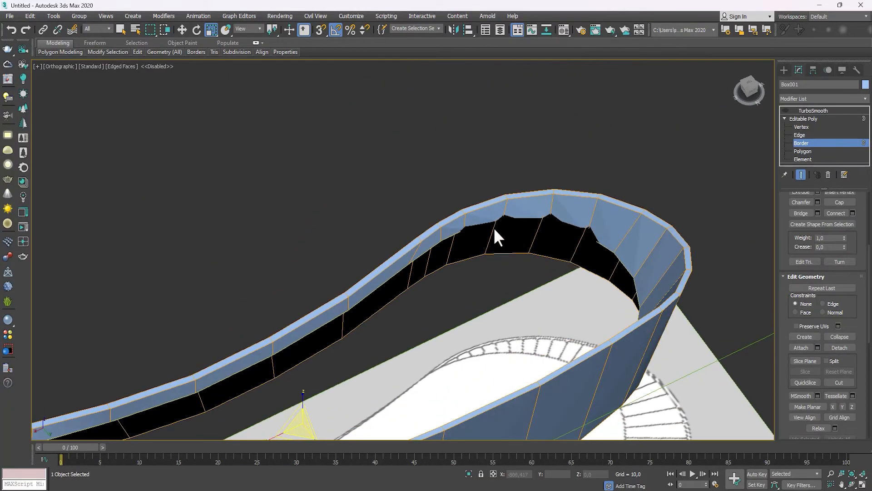
{"action": "middle_click_drag", "start_coordinate": [621, 231], "coordinate": [639, 229]}
{"action": "left_click", "coordinate": [801, 127]}
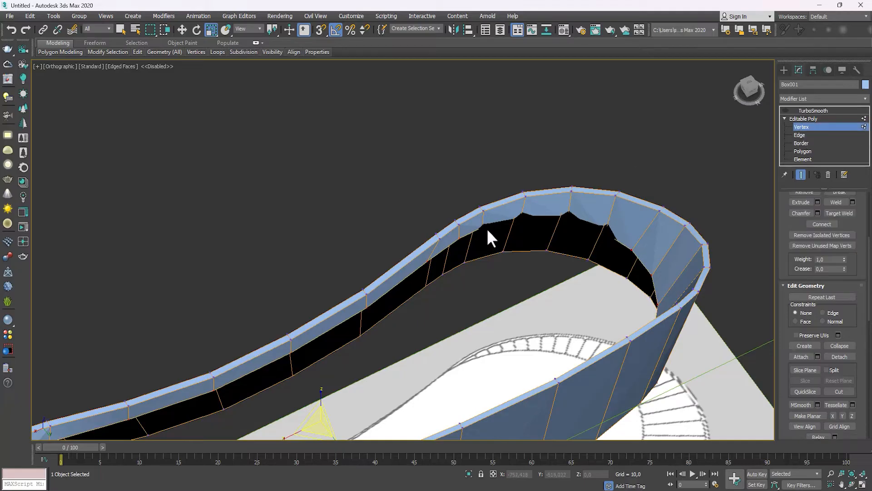
{"action": "scroll", "coordinate": [487, 228], "scroll_direction": "up", "scroll_amount": 5}
{"action": "key", "text": "F3"}
{"action": "scroll", "coordinate": [485, 226], "scroll_direction": "up", "scroll_amount": 3}
{"action": "left_click", "coordinate": [475, 224]}
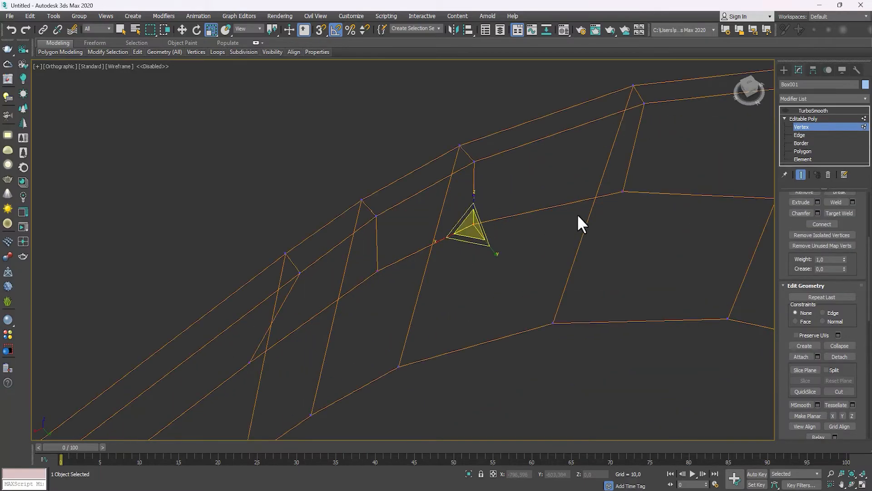
{"action": "scroll", "coordinate": [658, 235], "scroll_direction": "down", "scroll_amount": 4}
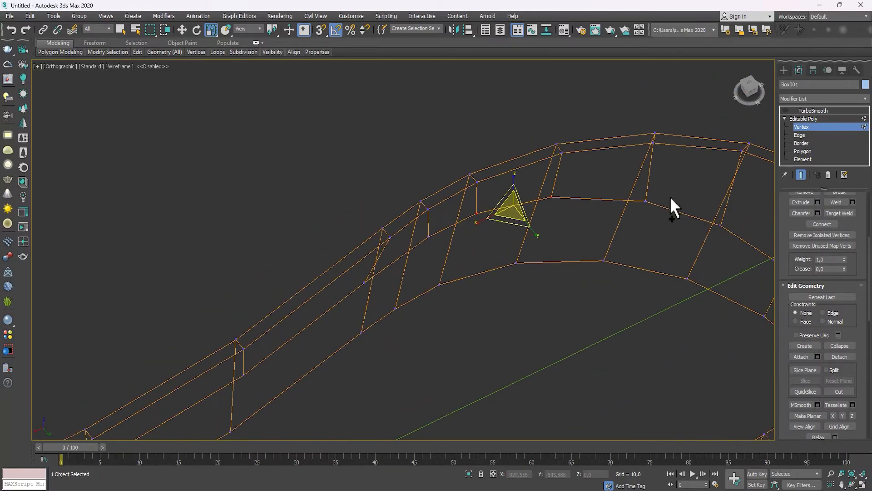
{"action": "left_click", "coordinate": [721, 225]}
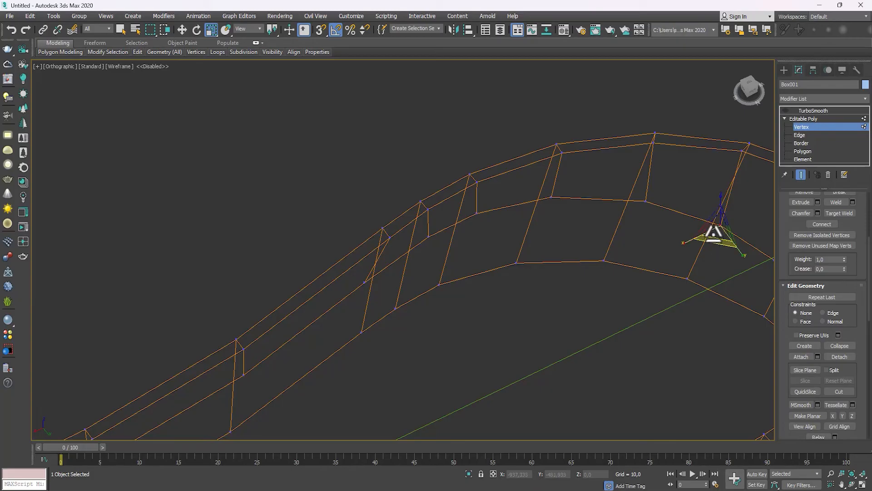
{"action": "key", "text": "3"}
{"action": "key", "text": "F3"}
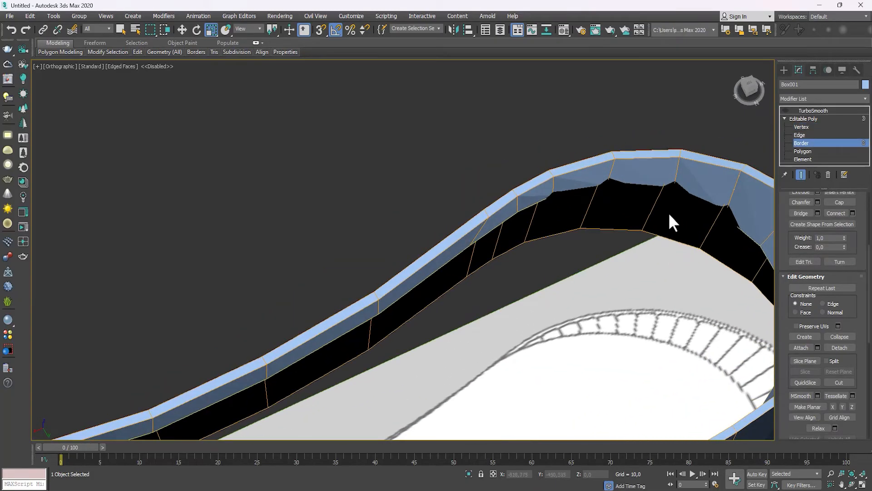
{"action": "key", "text": "1"}
{"action": "scroll", "coordinate": [657, 233], "scroll_direction": "down", "scroll_amount": 1}
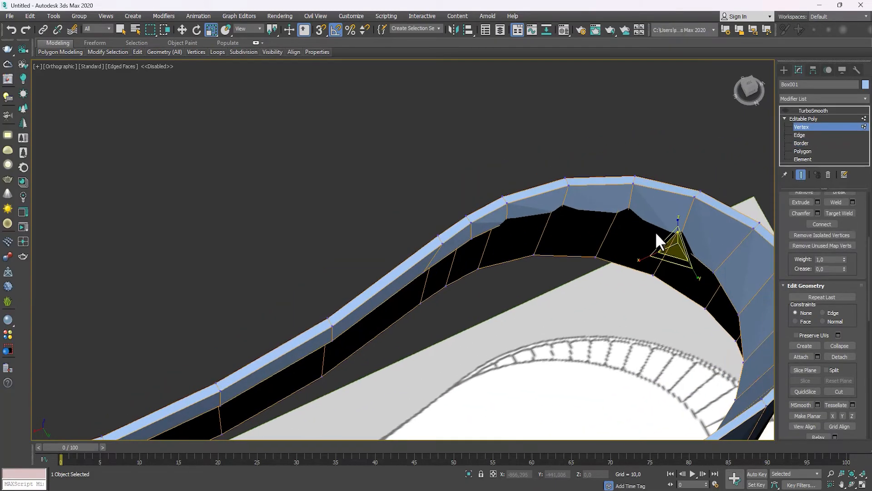
Step: Add three neighbouring lower-edge vertices to the selection and move all four horizontally inward, away from the outer wall
{"action": "key", "text": "w"}
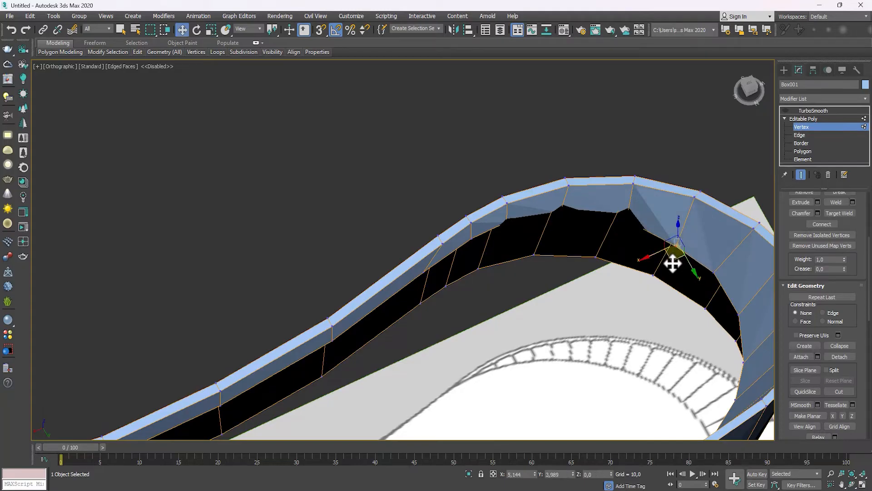
{"action": "scroll", "coordinate": [646, 238], "scroll_direction": "up", "scroll_amount": 2}
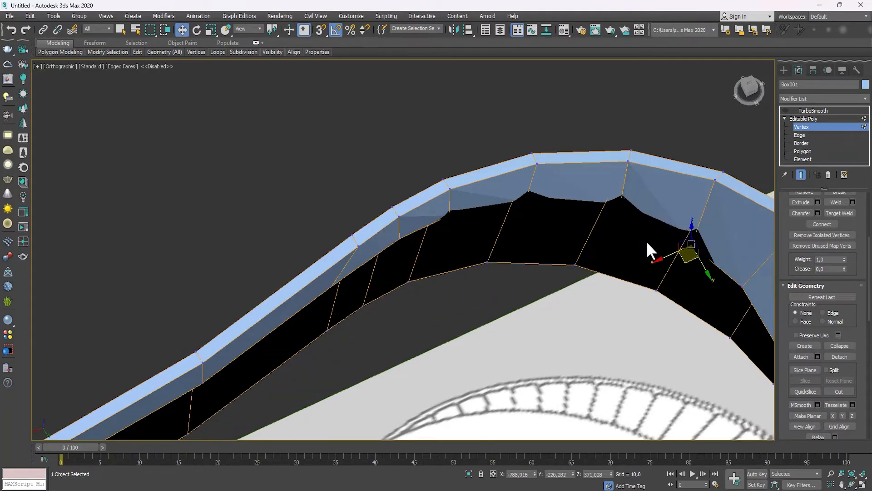
{"action": "key", "text": "F3"}
{"action": "left_click", "coordinate": [618, 212], "text": "ctrl"}
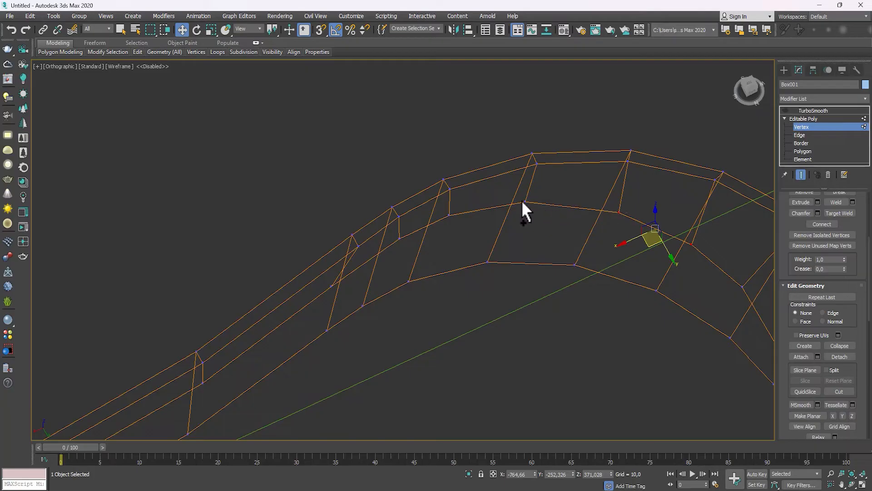
{"action": "left_click", "coordinate": [524, 202], "text": "ctrl"}
{"action": "left_click", "coordinate": [447, 216], "text": "ctrl"}
{"action": "key", "text": "F3"}
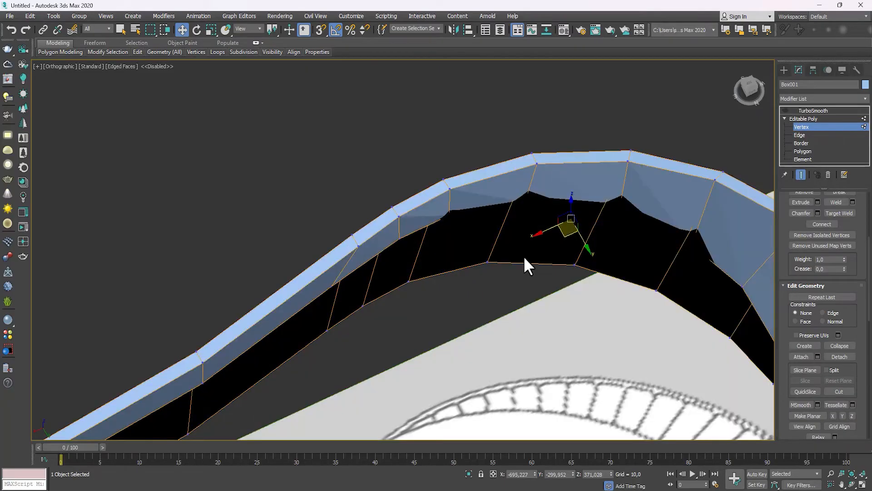
{"action": "left_click_drag", "start_coordinate": [564, 235], "coordinate": [569, 244]}
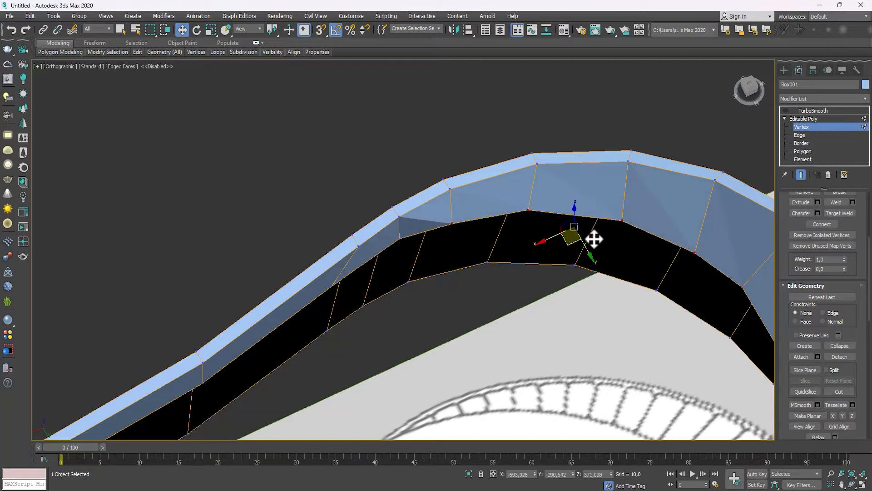
Step: Leave Vertex level, turn on TurboSmooth and inspect the smoothed low rounded end from the side and from above
{"action": "middle_click_drag", "start_coordinate": [594, 239], "coordinate": [616, 216], "text": "alt"}
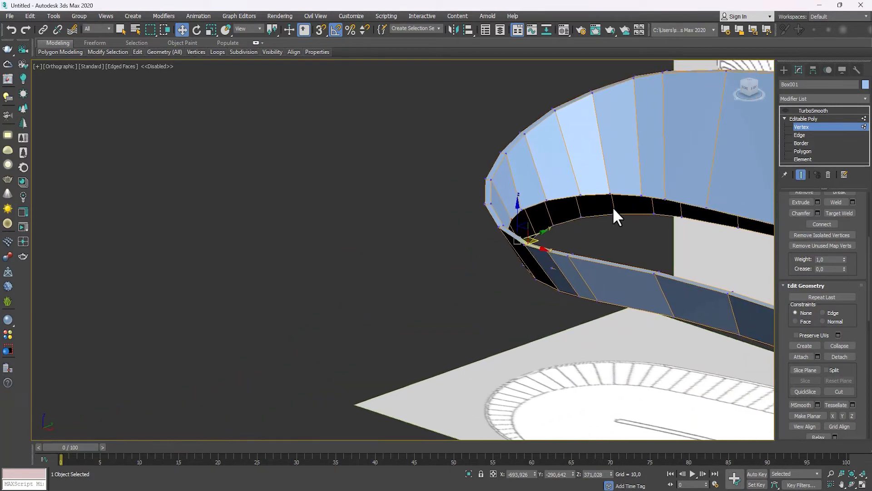
{"action": "left_click", "coordinate": [805, 128]}
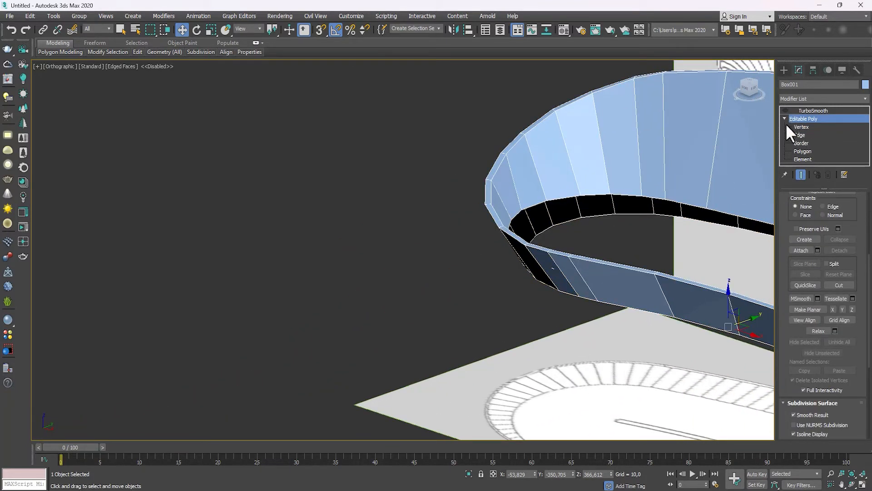
{"action": "middle_click_drag", "start_coordinate": [620, 185], "coordinate": [451, 199]}
{"action": "left_click", "coordinate": [785, 110]}
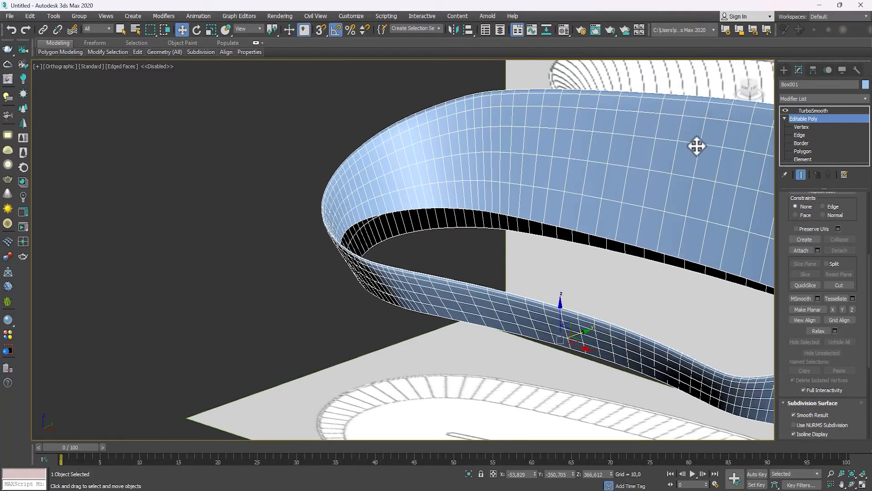
{"action": "middle_click_drag", "start_coordinate": [695, 146], "coordinate": [629, 212], "text": "alt"}
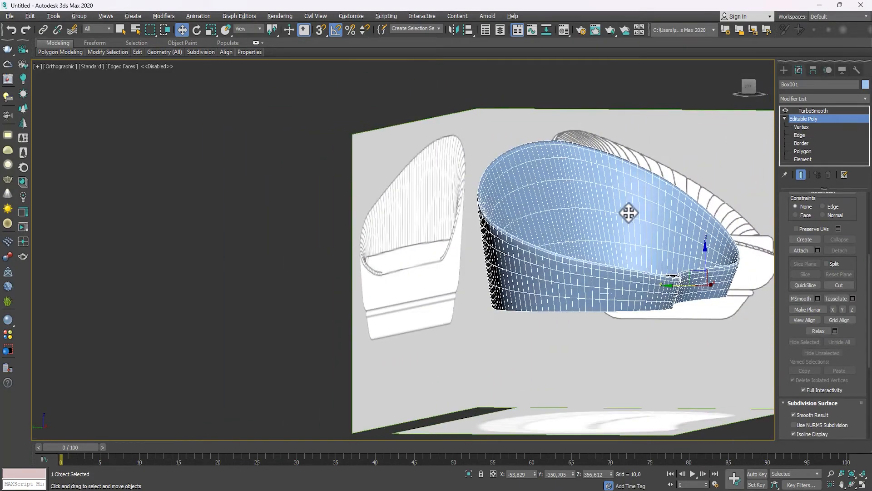
{"action": "scroll", "coordinate": [619, 303], "scroll_direction": "up", "scroll_amount": 6}
{"action": "scroll", "coordinate": [585, 278], "scroll_direction": "down", "scroll_amount": 4}
{"action": "middle_click_drag", "start_coordinate": [584, 279], "coordinate": [561, 332], "text": "alt"}
{"action": "middle_click_drag", "start_coordinate": [561, 332], "coordinate": [521, 180]}
{"action": "middle_click_drag", "start_coordinate": [520, 179], "coordinate": [492, 232], "text": "alt"}
{"action": "scroll", "coordinate": [453, 262], "scroll_direction": "up", "scroll_amount": 2}
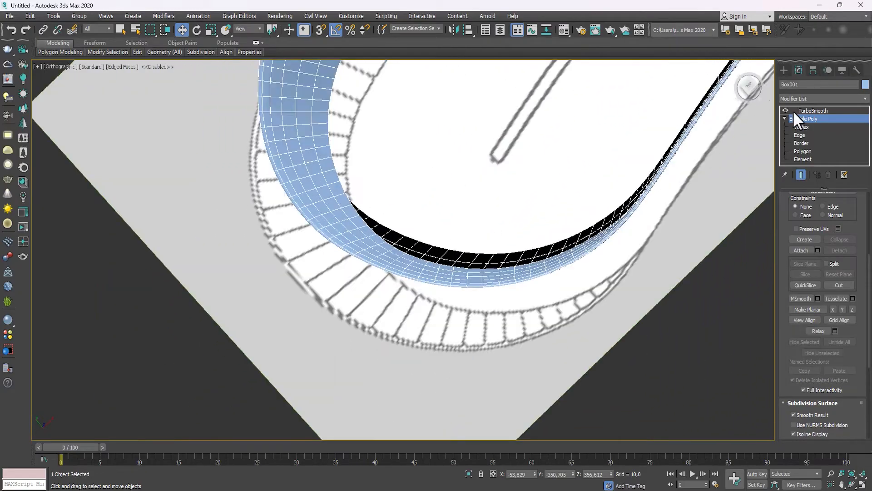
Step: With TurboSmooth off, nudge the four selected lower-edge vertices slightly further inward and adjust the adjacent vertex along the curve
{"action": "left_click", "coordinate": [802, 126]}
{"action": "scroll", "coordinate": [444, 271], "scroll_direction": "up", "scroll_amount": 2}
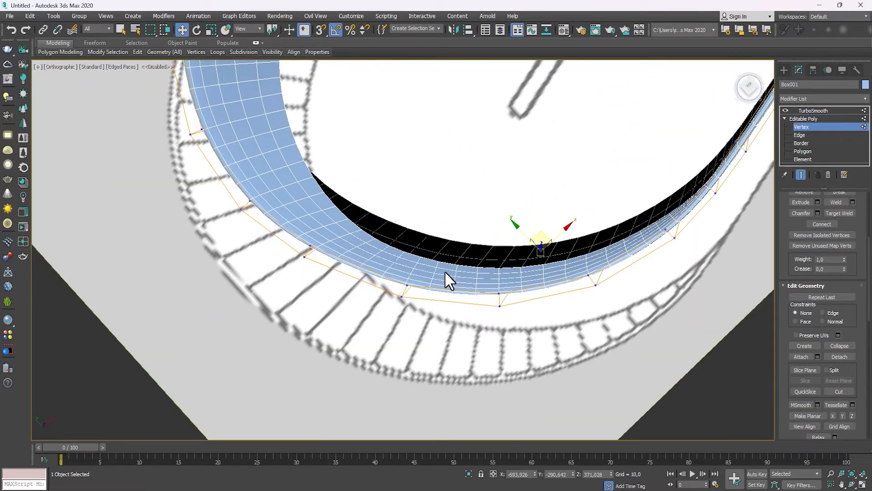
{"action": "left_click", "coordinate": [785, 110]}
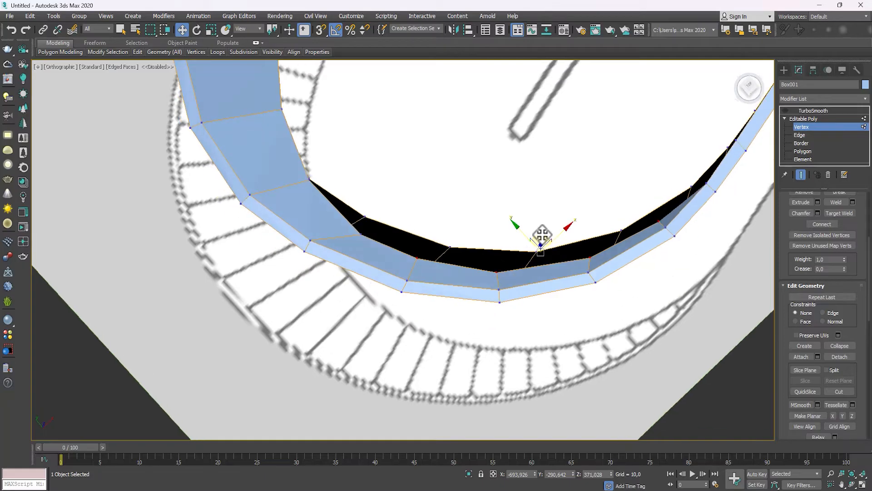
{"action": "left_click_drag", "start_coordinate": [542, 233], "coordinate": [543, 229]}
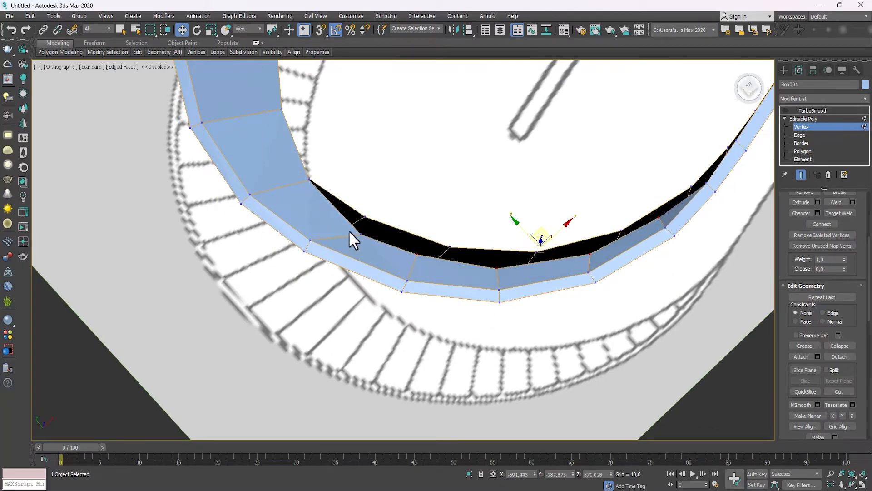
{"action": "left_click", "coordinate": [366, 217]}
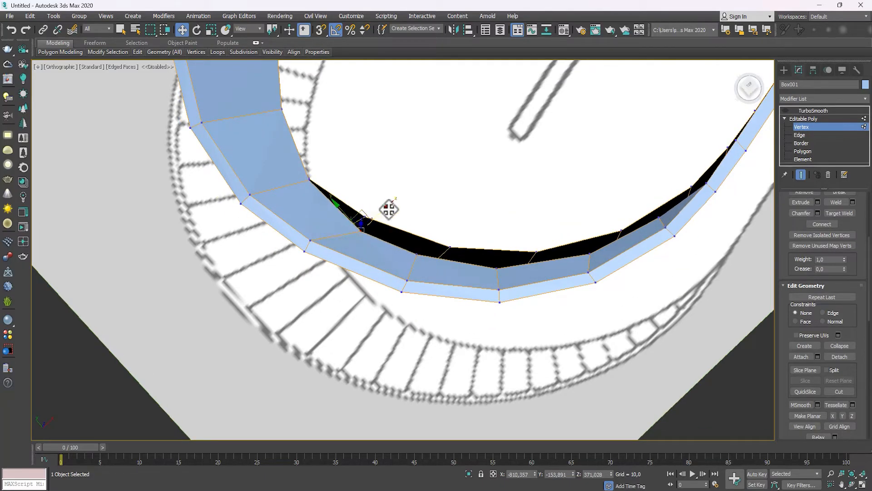
Step: Turn on TurboSmooth and examine the smoothed inner and outer walls around the front and both rounded ends
{"action": "middle_click_drag", "start_coordinate": [389, 208], "coordinate": [760, 154], "text": "alt"}
{"action": "left_click", "coordinate": [785, 111]}
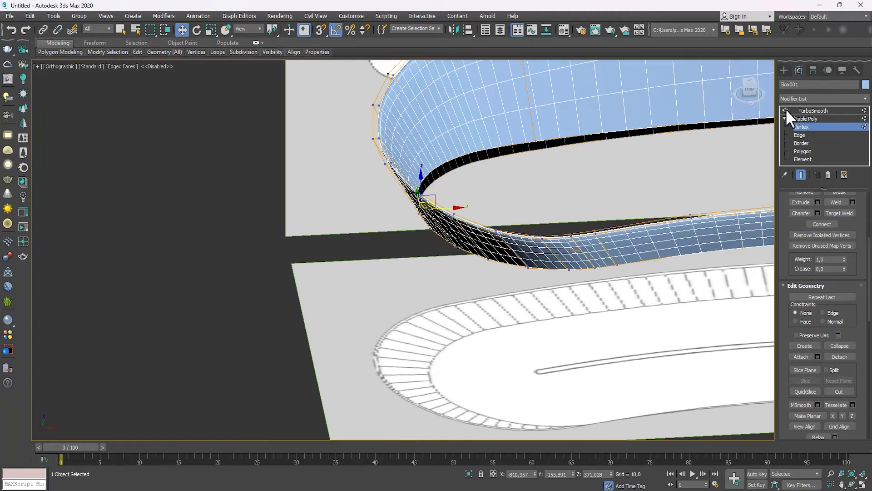
{"action": "middle_click_drag", "start_coordinate": [471, 180], "coordinate": [236, 264]}
{"action": "middle_click_drag", "start_coordinate": [236, 263], "coordinate": [322, 210], "text": "alt"}
{"action": "scroll", "coordinate": [400, 226], "scroll_direction": "up", "scroll_amount": 5}
{"action": "scroll", "coordinate": [409, 243], "scroll_direction": "down", "scroll_amount": 2}
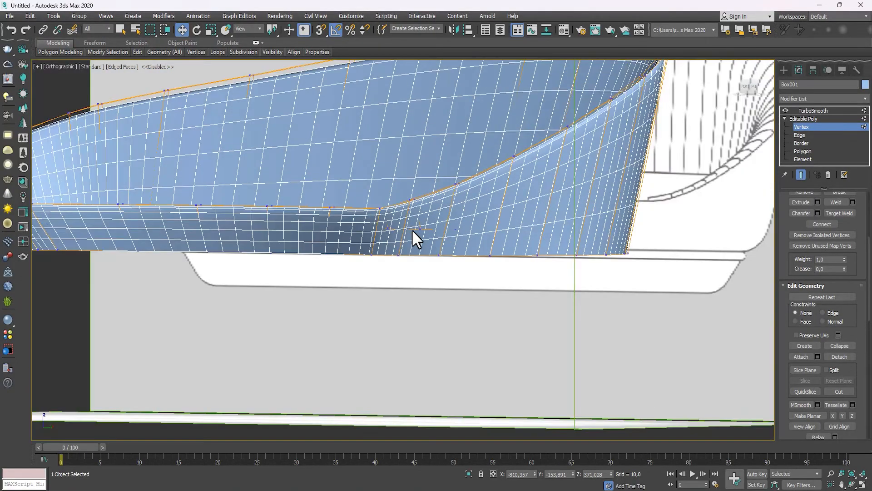
{"action": "middle_click_drag", "start_coordinate": [412, 229], "coordinate": [497, 252], "text": "alt"}
{"action": "scroll", "coordinate": [543, 329], "scroll_direction": "down", "scroll_amount": 3}
{"action": "scroll", "coordinate": [554, 248], "scroll_direction": "up", "scroll_amount": 5}
{"action": "middle_click_drag", "start_coordinate": [441, 243], "coordinate": [642, 332]}
{"action": "scroll", "coordinate": [513, 268], "scroll_direction": "down", "scroll_amount": 5}
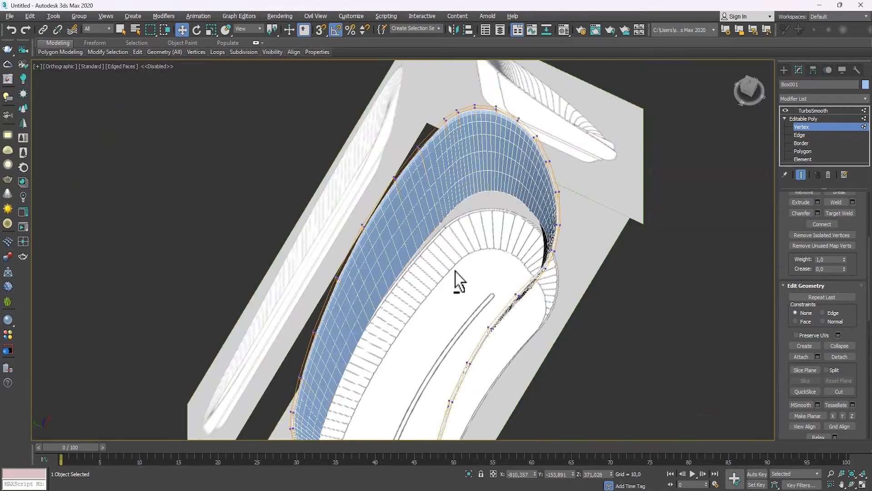
{"action": "middle_click_drag", "start_coordinate": [456, 272], "coordinate": [402, 291], "text": "alt"}
{"action": "scroll", "coordinate": [241, 259], "scroll_direction": "down", "scroll_amount": 10}
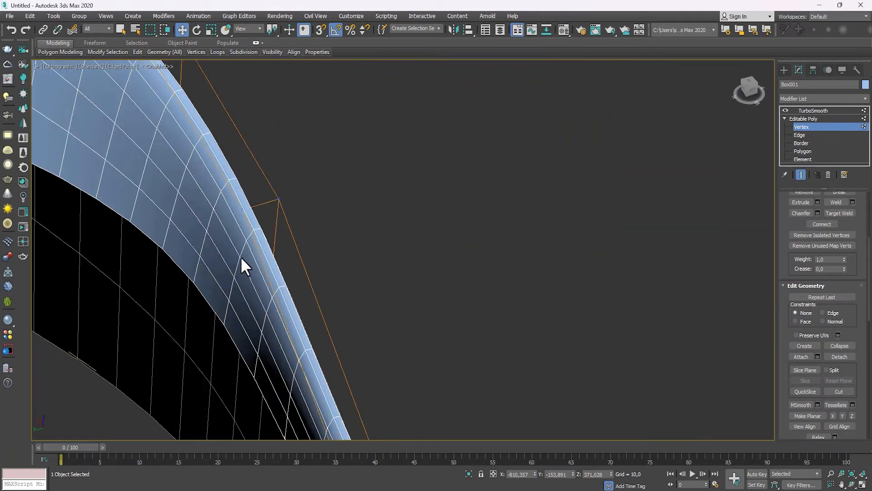
{"action": "scroll", "coordinate": [290, 295], "scroll_direction": "up", "scroll_amount": 10}
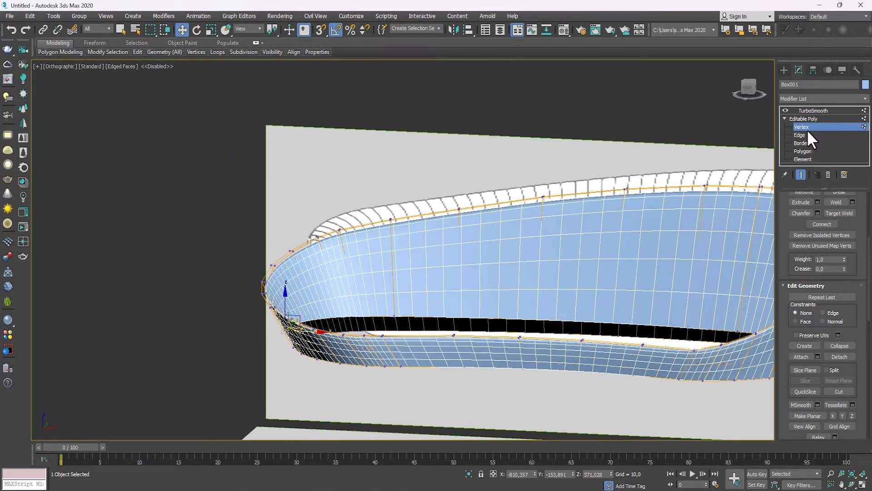
Step: Leave Vertex level, turn off TurboSmooth and check the unsmoothed front wall and its rise toward the taller end
{"action": "left_click", "coordinate": [803, 119]}
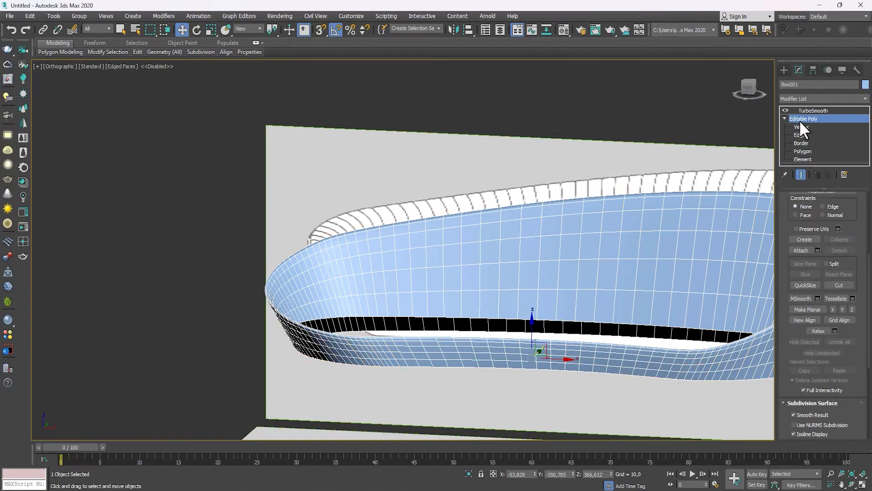
{"action": "left_click", "coordinate": [785, 111]}
{"action": "scroll", "coordinate": [422, 270], "scroll_direction": "down", "scroll_amount": 3}
{"action": "middle_click_drag", "start_coordinate": [421, 270], "coordinate": [504, 294], "text": "alt"}
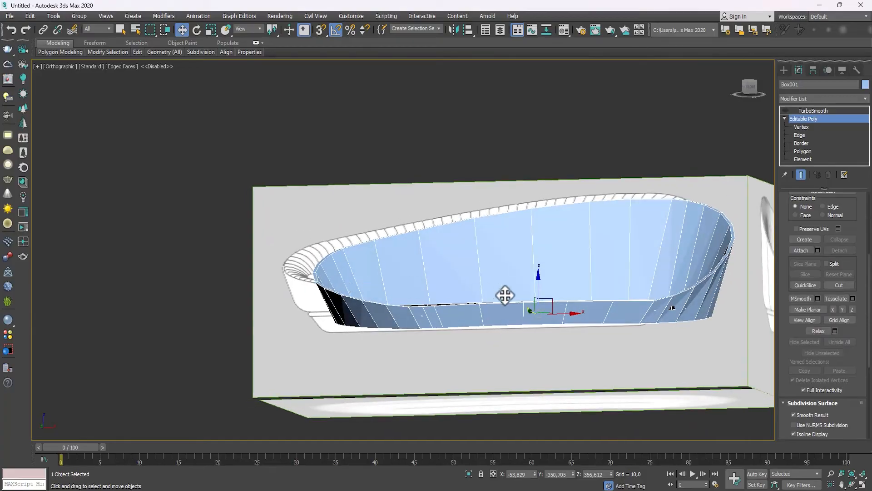
{"action": "scroll", "coordinate": [668, 308], "scroll_direction": "up", "scroll_amount": 4}
{"action": "scroll", "coordinate": [400, 280], "scroll_direction": "down", "scroll_amount": 4}
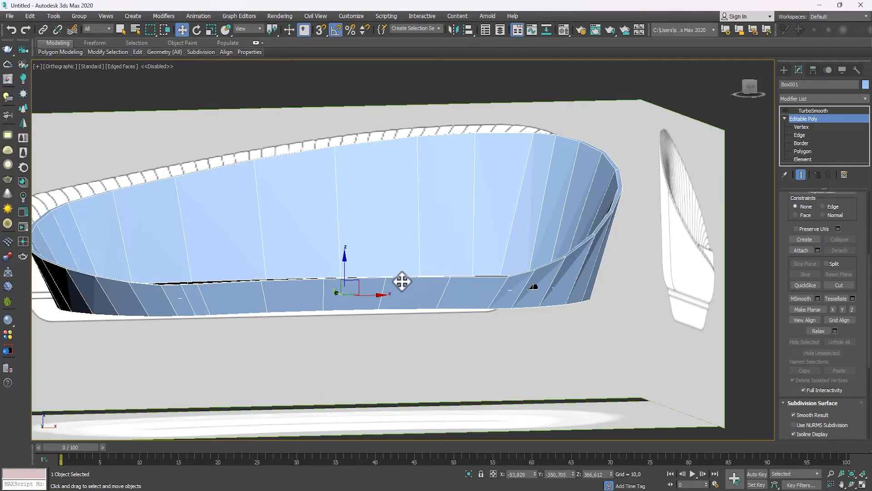
{"action": "scroll", "coordinate": [522, 287], "scroll_direction": "up", "scroll_amount": 4}
Step: Turn TurboSmooth back on and examine where the smoothed inner and outer walls meet at the taller end
{"action": "left_click", "coordinate": [786, 111]}
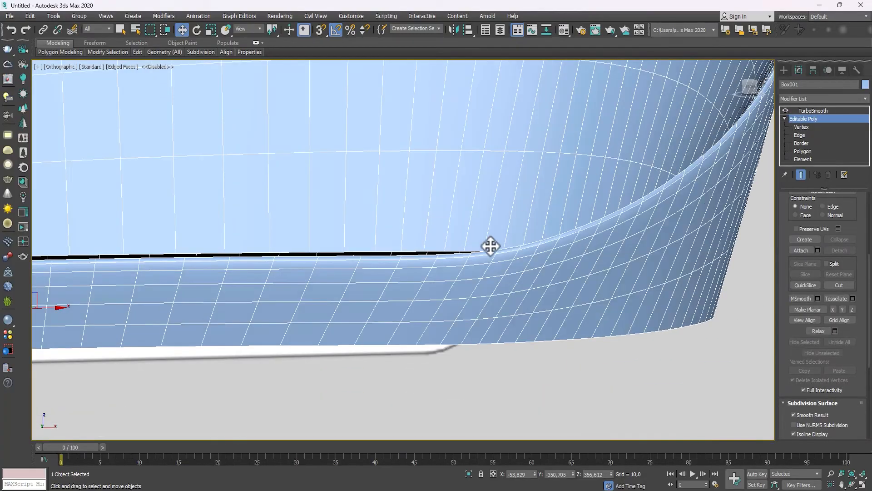
{"action": "middle_click_drag", "start_coordinate": [490, 246], "coordinate": [581, 286], "text": "alt"}
{"action": "middle_click_drag", "start_coordinate": [301, 154], "coordinate": [445, 363]}
{"action": "middle_click_drag", "start_coordinate": [262, 188], "coordinate": [315, 151], "text": "alt"}
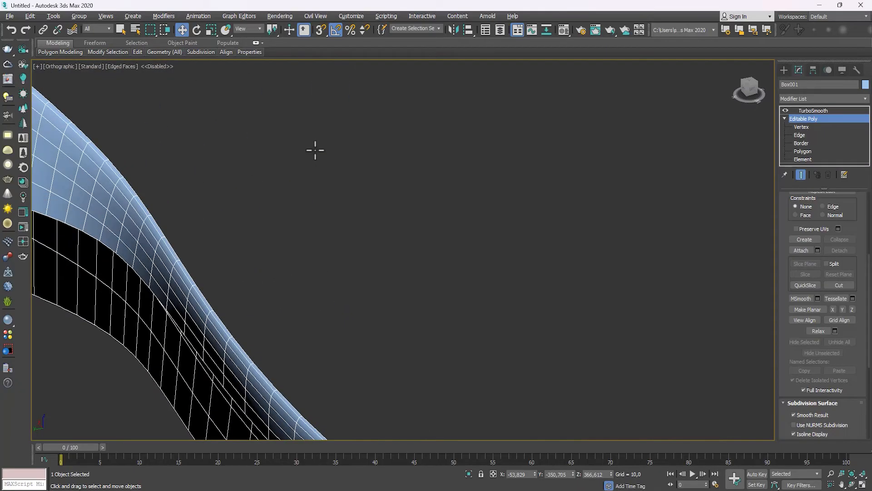
{"action": "middle_click_drag", "start_coordinate": [495, 213], "coordinate": [758, 133], "text": "alt"}
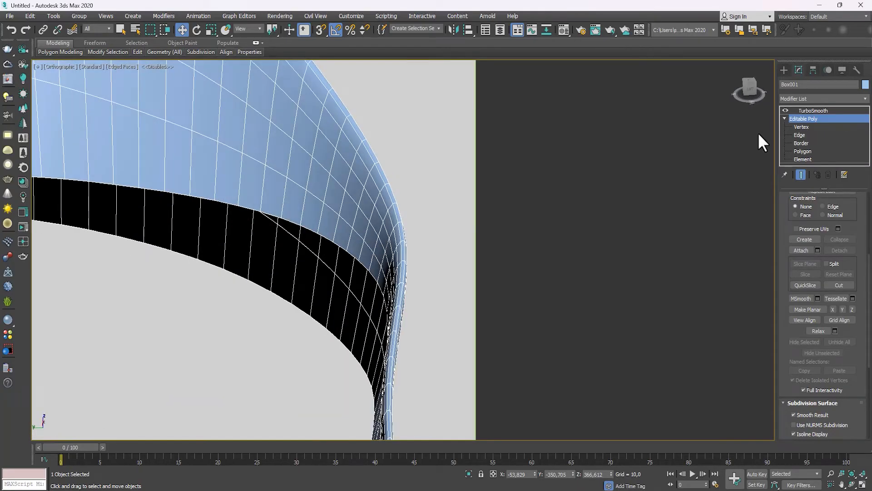
Step: With TurboSmooth off, move the intersecting vertex on the inner wall's lower edge slightly inward at the taller end, and leave Vertex level
{"action": "left_click", "coordinate": [786, 110]}
{"action": "left_click", "coordinate": [800, 127]}
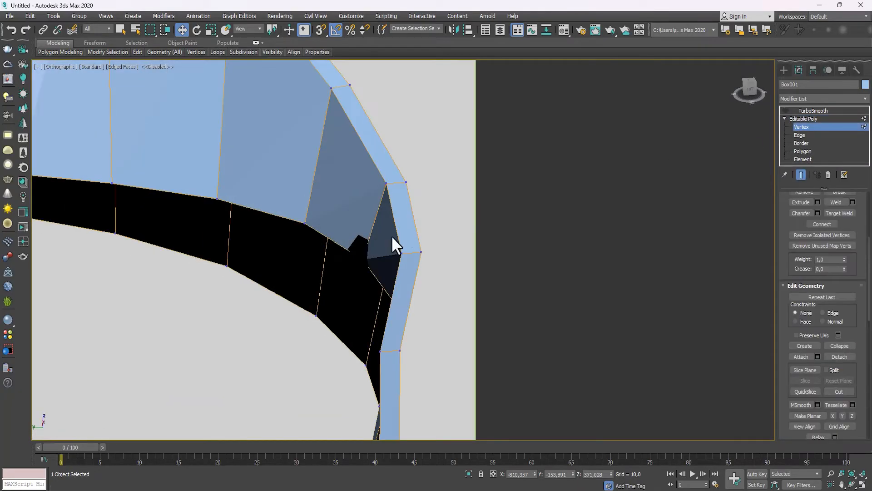
{"action": "key", "text": "F3"}
{"action": "left_click", "coordinate": [364, 259]}
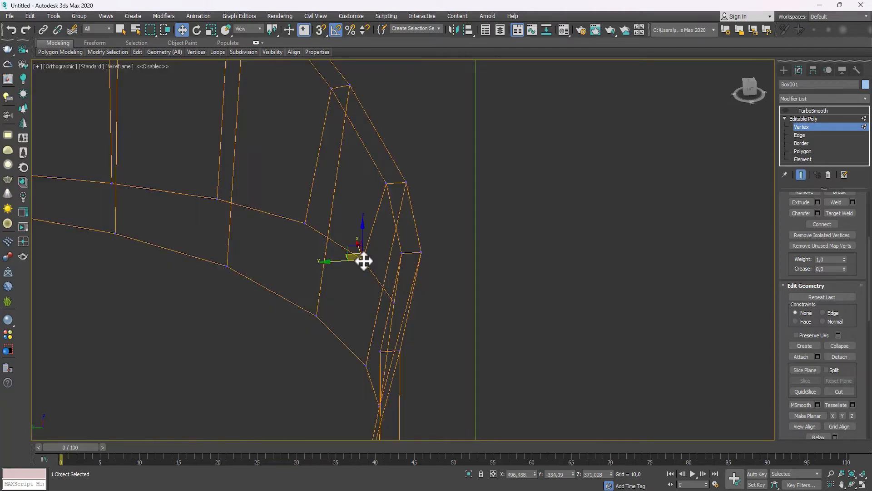
{"action": "key", "text": "F3"}
{"action": "scroll", "coordinate": [366, 273], "scroll_direction": "up", "scroll_amount": 5}
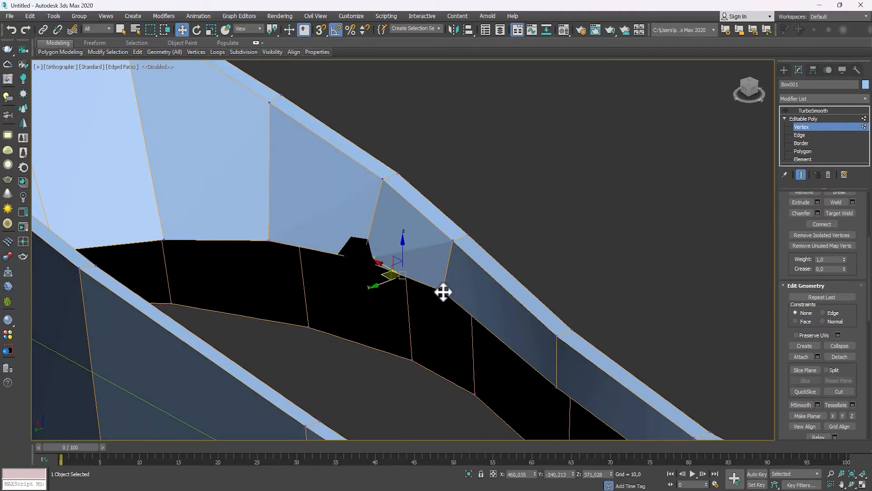
{"action": "middle_click_drag", "start_coordinate": [442, 291], "coordinate": [395, 278], "text": "alt"}
{"action": "left_click_drag", "start_coordinate": [401, 281], "coordinate": [396, 284]}
{"action": "left_click", "coordinate": [812, 129]}
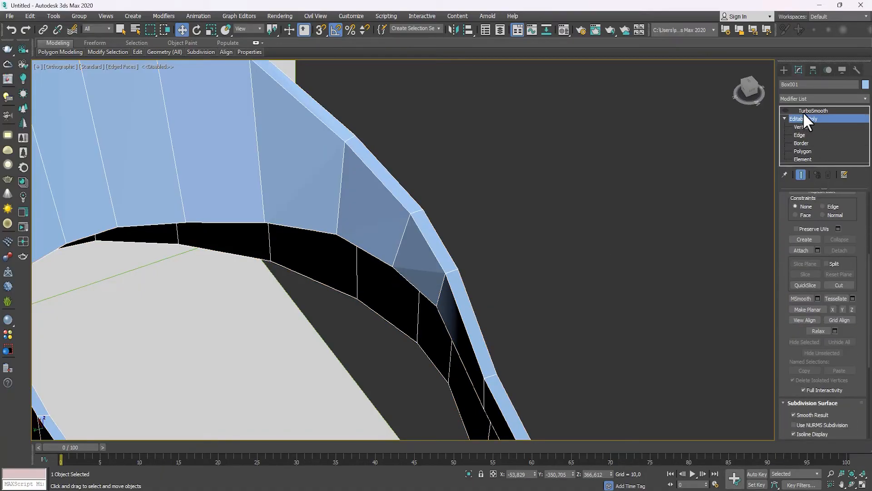
Step: Turn on TurboSmooth and examine the corrected wall and the whole smoothed shell
{"action": "left_click", "coordinate": [803, 112]}
{"action": "left_click", "coordinate": [786, 112]}
{"action": "scroll", "coordinate": [443, 213], "scroll_direction": "down", "scroll_amount": 3}
{"action": "middle_click_drag", "start_coordinate": [443, 214], "coordinate": [356, 274], "text": "alt"}
{"action": "scroll", "coordinate": [355, 225], "scroll_direction": "down", "scroll_amount": 4}
{"action": "scroll", "coordinate": [304, 319], "scroll_direction": "up", "scroll_amount": 2}
{"action": "middle_click_drag", "start_coordinate": [305, 319], "coordinate": [322, 322], "text": "alt"}
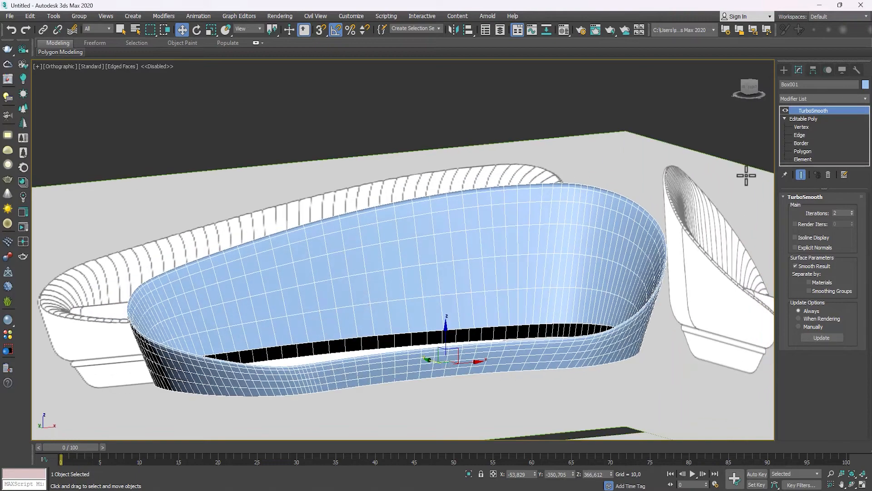
Step: Turn off TurboSmooth and compare the unsmoothed shell's low end with the reference outline in the front view
{"action": "left_click", "coordinate": [787, 111]}
{"action": "middle_click_drag", "start_coordinate": [443, 325], "coordinate": [426, 261]}
{"action": "key", "text": "f"}
{"action": "scroll", "coordinate": [318, 318], "scroll_direction": "up", "scroll_amount": 3}
{"action": "middle_click_drag", "start_coordinate": [272, 368], "coordinate": [438, 325]}
{"action": "scroll", "coordinate": [439, 319], "scroll_direction": "down", "scroll_amount": 3}
{"action": "middle_click_drag", "start_coordinate": [438, 319], "coordinate": [444, 298]}
{"action": "scroll", "coordinate": [262, 263], "scroll_direction": "up", "scroll_amount": 2}
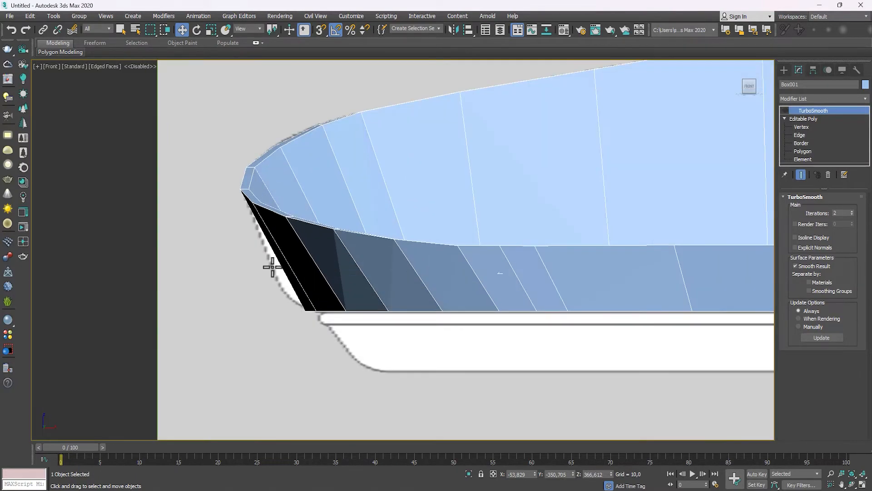
Step: Turn on TurboSmooth and make the shell see-through to compare both ends with the front reference's rounded lower corners
{"action": "left_click", "coordinate": [786, 111]}
{"action": "scroll", "coordinate": [273, 273], "scroll_direction": "down", "scroll_amount": 2}
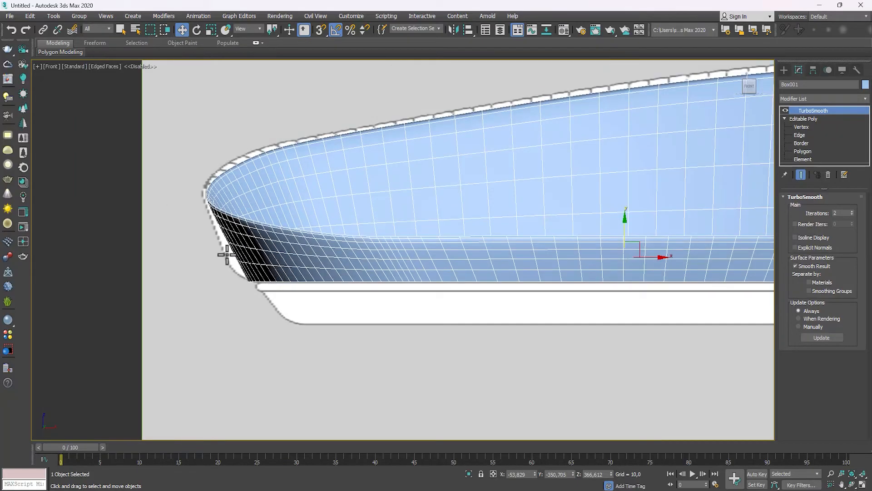
{"action": "middle_click_drag", "start_coordinate": [325, 260], "coordinate": [35, 258]}
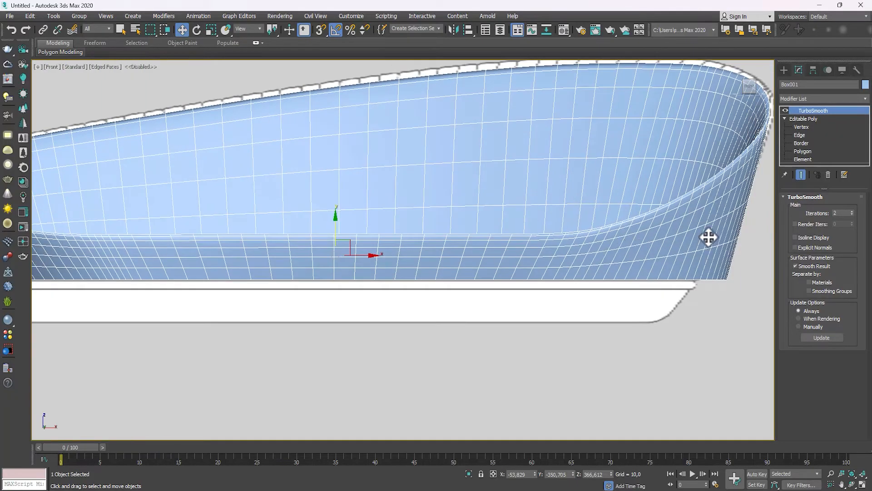
{"action": "key", "text": "alt+x"}
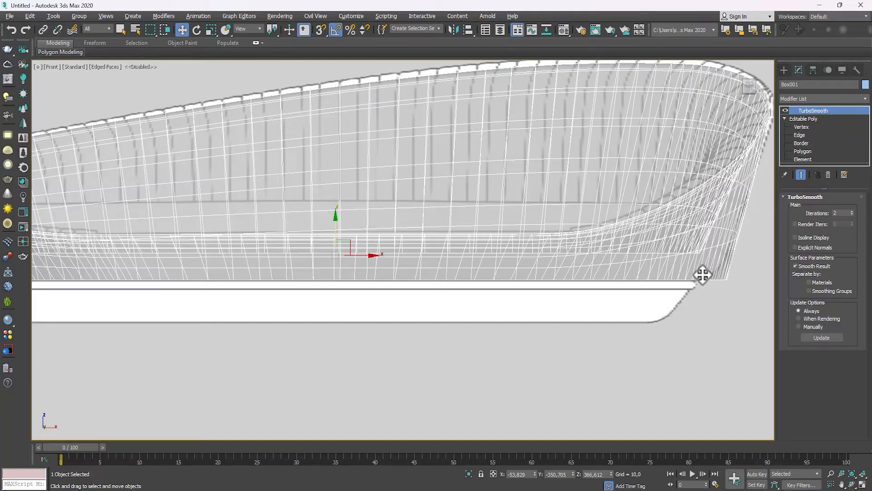
{"action": "scroll", "coordinate": [473, 300], "scroll_direction": "down", "scroll_amount": 2}
{"action": "middle_click_drag", "start_coordinate": [410, 317], "coordinate": [553, 308]}
{"action": "scroll", "coordinate": [262, 268], "scroll_direction": "up", "scroll_amount": 2}
{"action": "scroll", "coordinate": [261, 269], "scroll_direction": "up", "scroll_amount": 2}
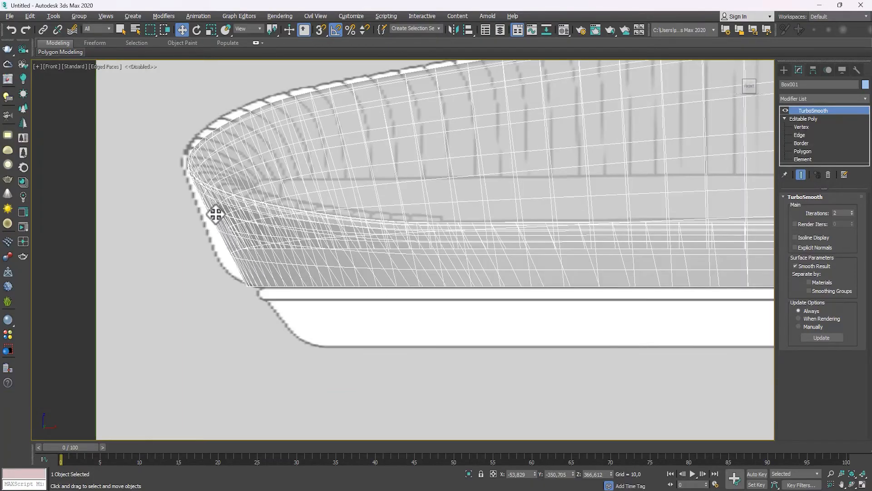
{"action": "scroll", "coordinate": [290, 280], "scroll_direction": "up", "scroll_amount": 1}
Step: Compare the see-through shell's lower edge with the rounded bottom corners of the reference in the left view
{"action": "key", "text": "l"}
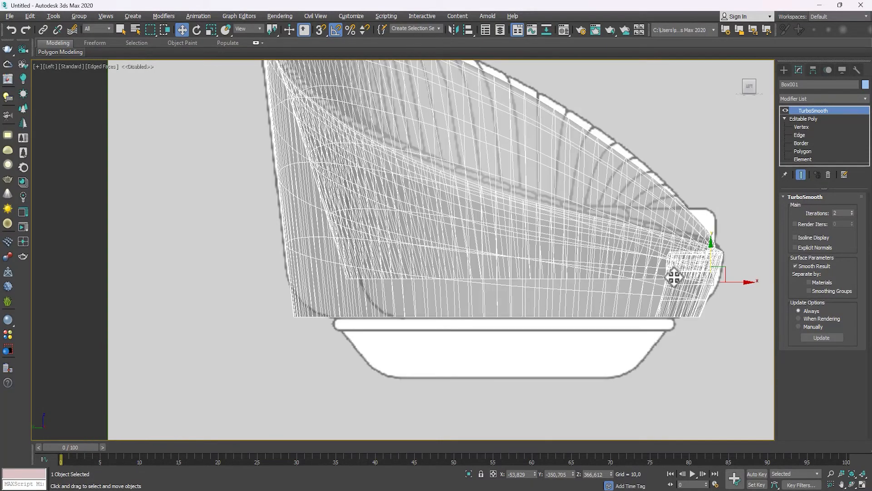
{"action": "scroll", "coordinate": [745, 296], "scroll_direction": "up", "scroll_amount": 3}
{"action": "right_click", "coordinate": [575, 276]}
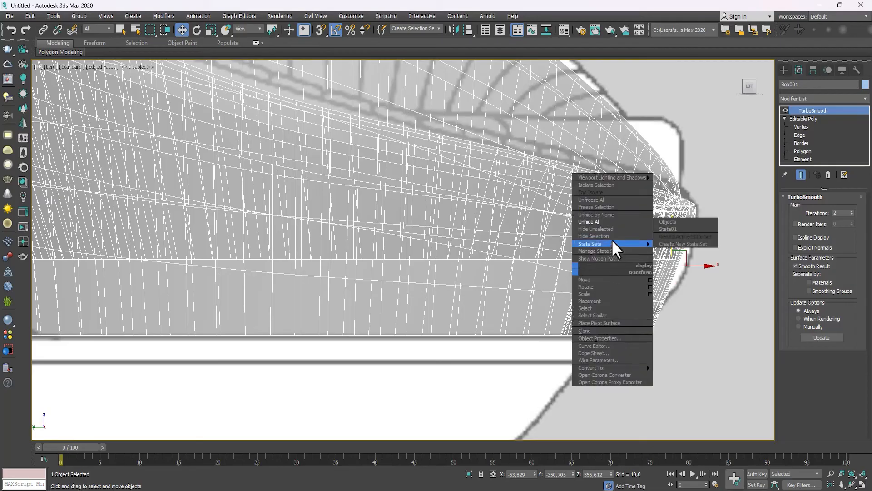
{"action": "left_click", "coordinate": [397, 302]}
{"action": "scroll", "coordinate": [275, 322], "scroll_direction": "down", "scroll_amount": 4}
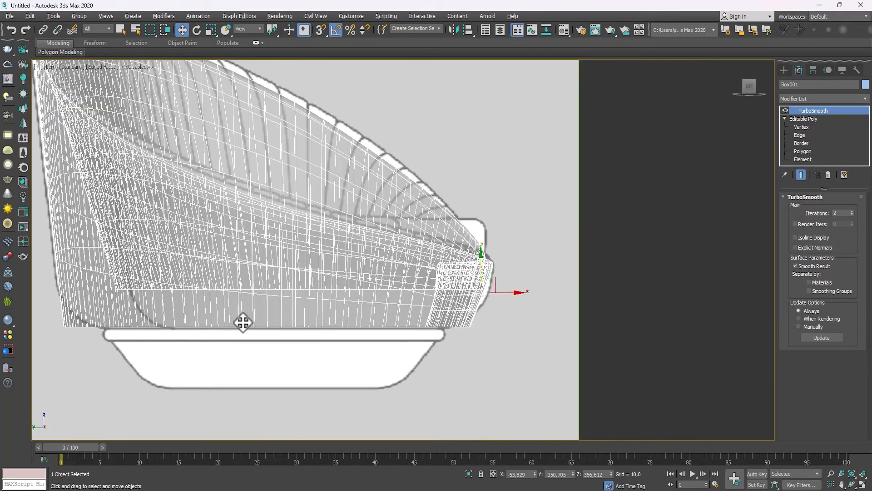
{"action": "scroll", "coordinate": [140, 319], "scroll_direction": "up", "scroll_amount": 4}
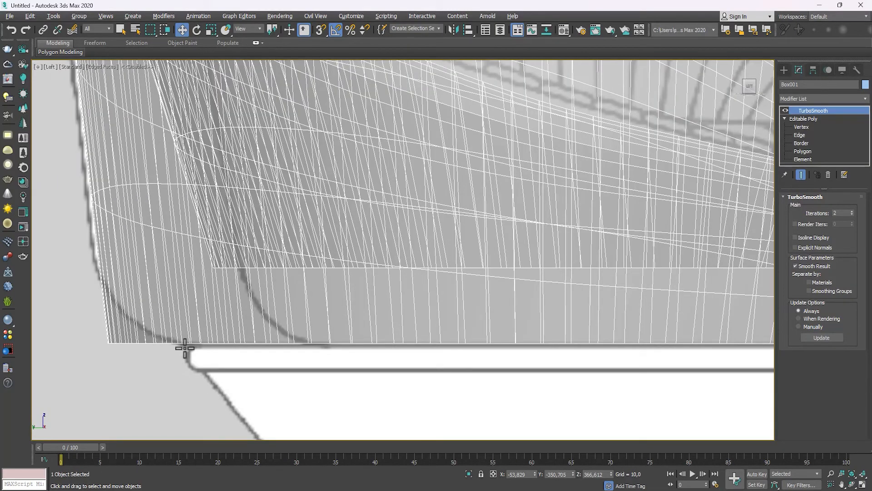
{"action": "scroll", "coordinate": [205, 360], "scroll_direction": "down", "scroll_amount": 5}
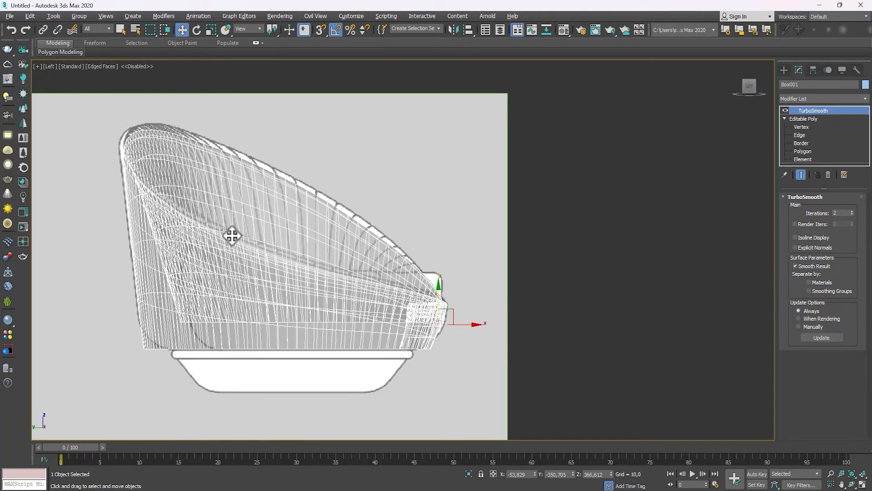
Step: Turn off TurboSmooth, hide the shell to inspect the rounded bottom corners of the left reference, and unhide the shell
{"action": "left_click", "coordinate": [788, 109]}
{"action": "right_click", "coordinate": [370, 323]}
{"action": "left_click", "coordinate": [407, 289]}
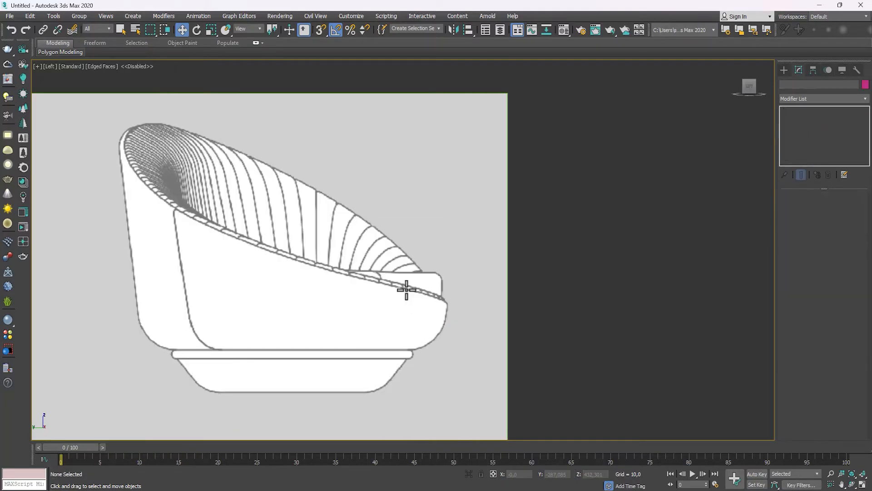
{"action": "middle_click_drag", "start_coordinate": [426, 341], "coordinate": [454, 322]}
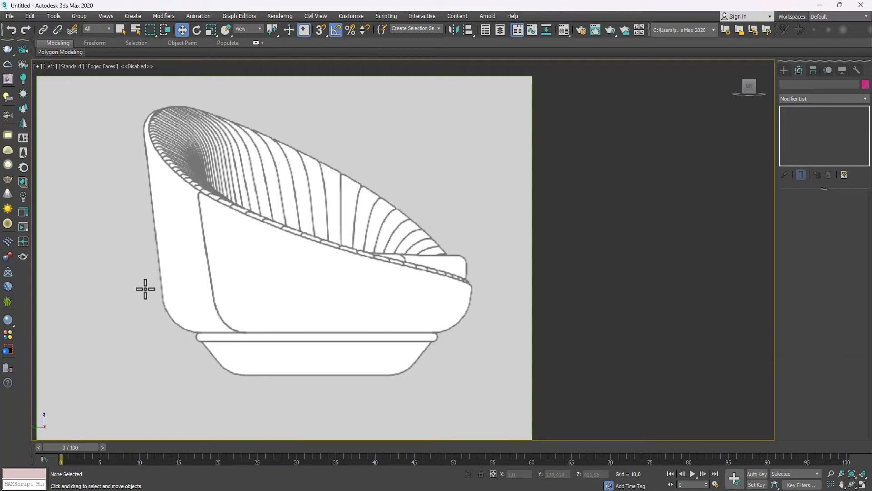
{"action": "right_click", "coordinate": [218, 345]}
{"action": "left_click", "coordinate": [240, 250]}
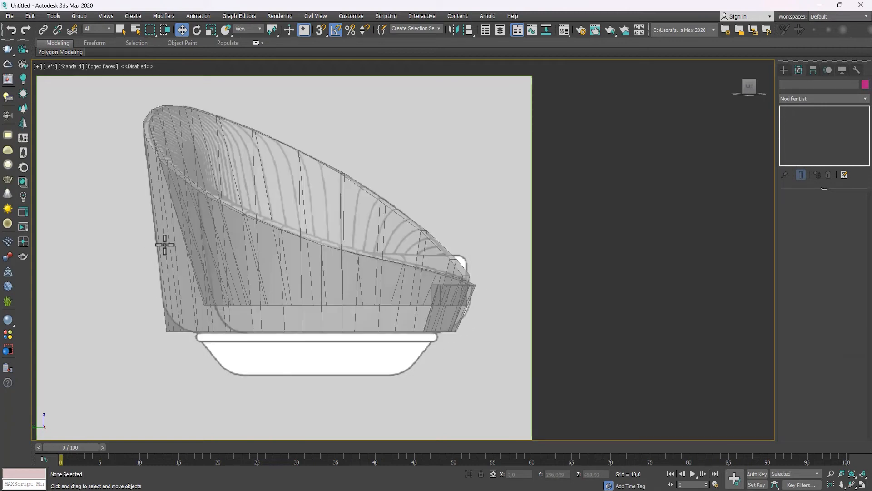
{"action": "right_click", "coordinate": [259, 277]}
{"action": "left_click", "coordinate": [295, 244]}
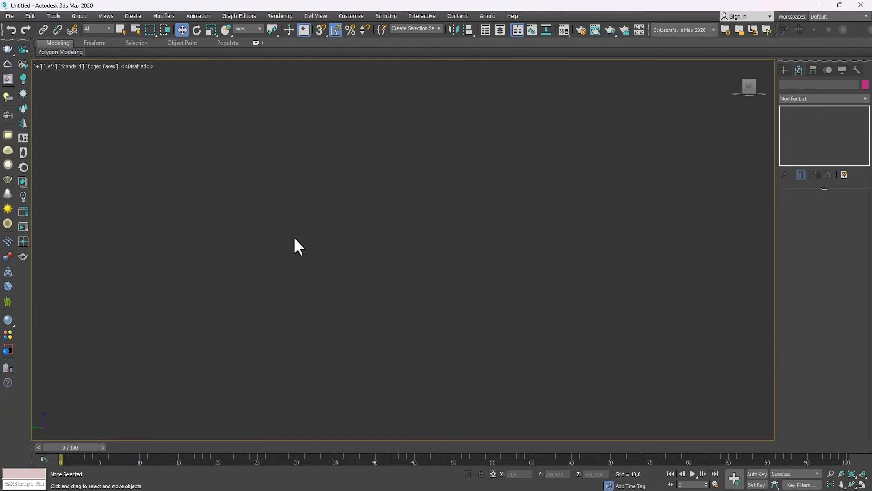
{"action": "right_click", "coordinate": [320, 238]}
{"action": "left_click", "coordinate": [347, 220]}
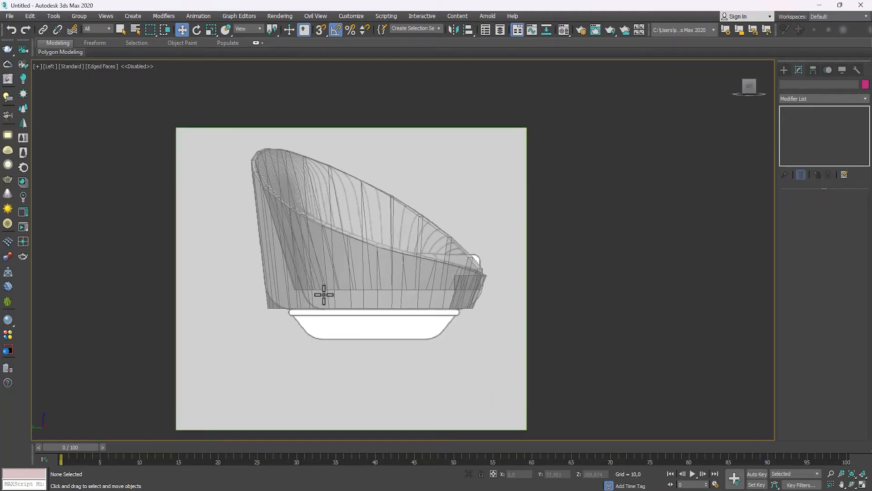
Step: Select the shell and, at Edge level, select the full ring of vertical edges around its outer wall
{"action": "scroll", "coordinate": [318, 288], "scroll_direction": "up", "scroll_amount": 3}
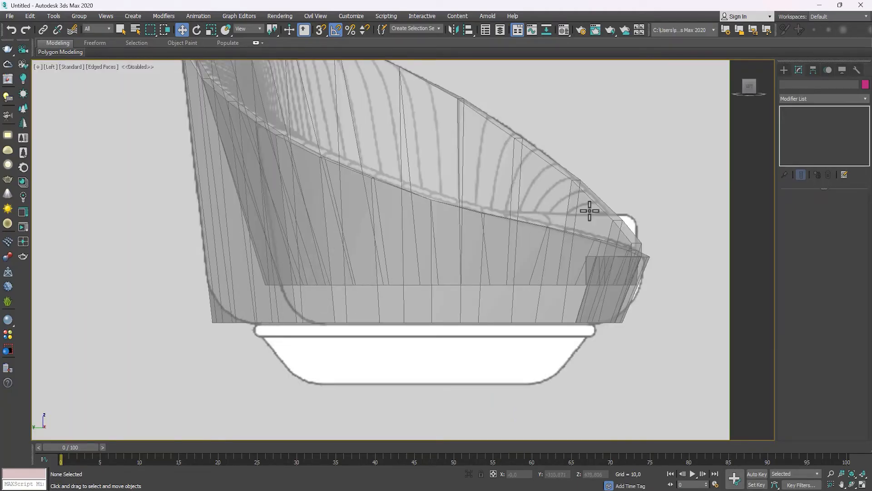
{"action": "left_click", "coordinate": [458, 291]}
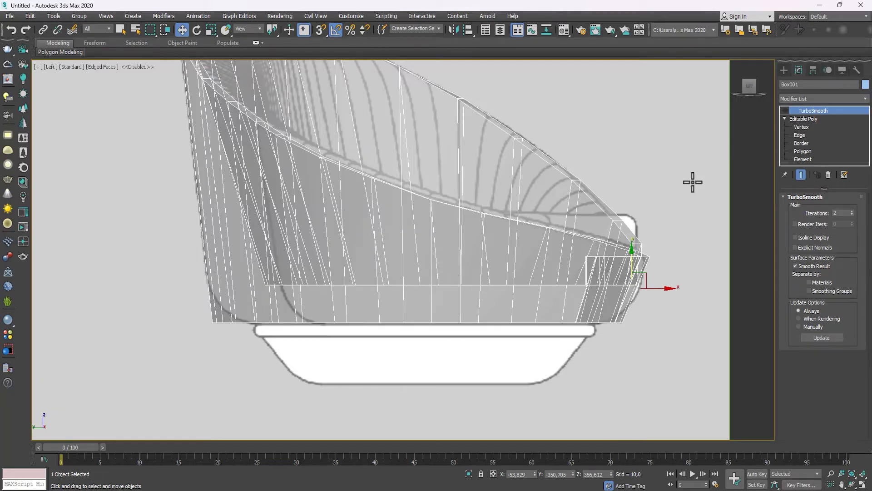
{"action": "left_click", "coordinate": [801, 135]}
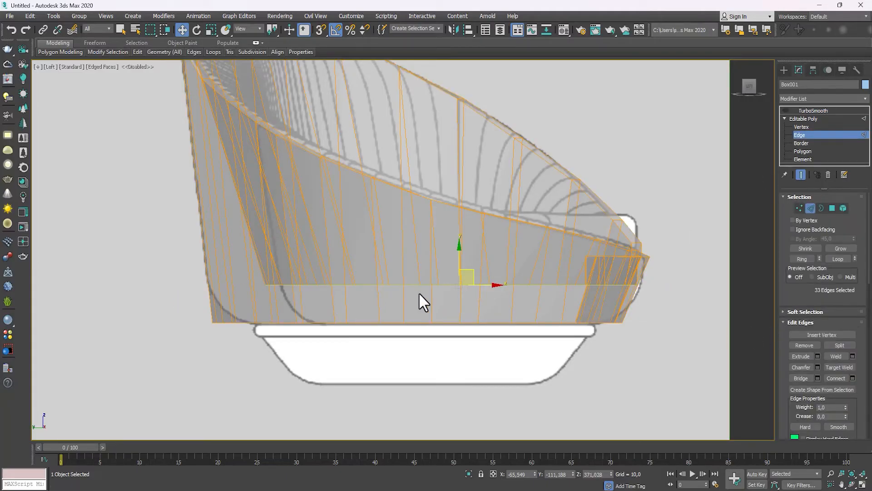
{"action": "key", "text": "e"}
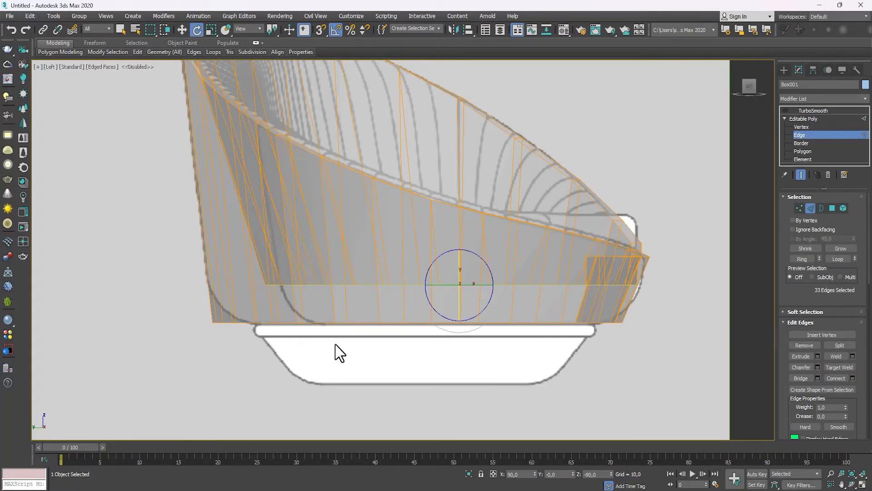
{"action": "left_click", "coordinate": [346, 299]}
{"action": "mouse_move", "coordinate": [346, 299]}
{"action": "middle_mouse_down", "text": "alt"}
{"action": "mouse_move", "coordinate": [373, 307]}
{"action": "mouse_move", "coordinate": [356, 310]}
{"action": "middle_mouse_up", "text": "alt"}
{"action": "scroll", "coordinate": [341, 313], "scroll_direction": "down", "scroll_amount": 5}
{"action": "middle_click_drag", "start_coordinate": [255, 322], "coordinate": [373, 306]}
{"action": "scroll", "coordinate": [289, 333], "scroll_direction": "up", "scroll_amount": 5}
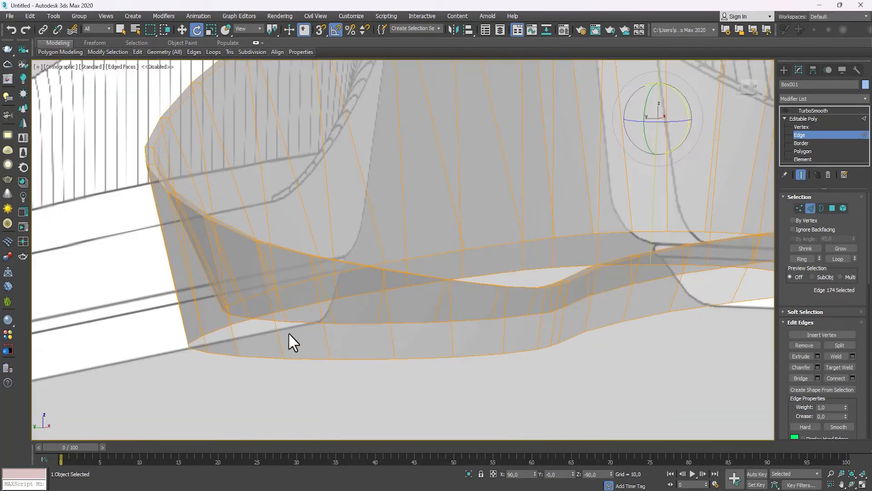
{"action": "left_click", "coordinate": [277, 339]}
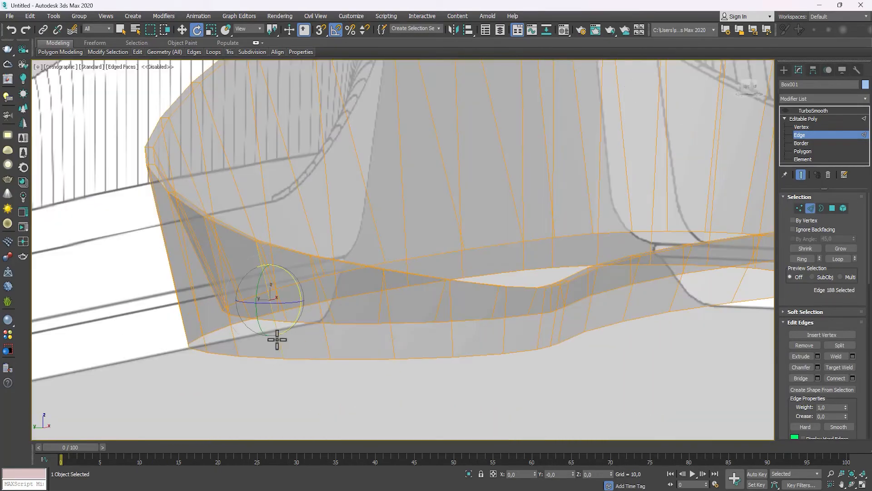
{"action": "left_click", "coordinate": [231, 332], "text": "shift"}
{"action": "scroll", "coordinate": [326, 328], "scroll_direction": "down", "scroll_amount": 3}
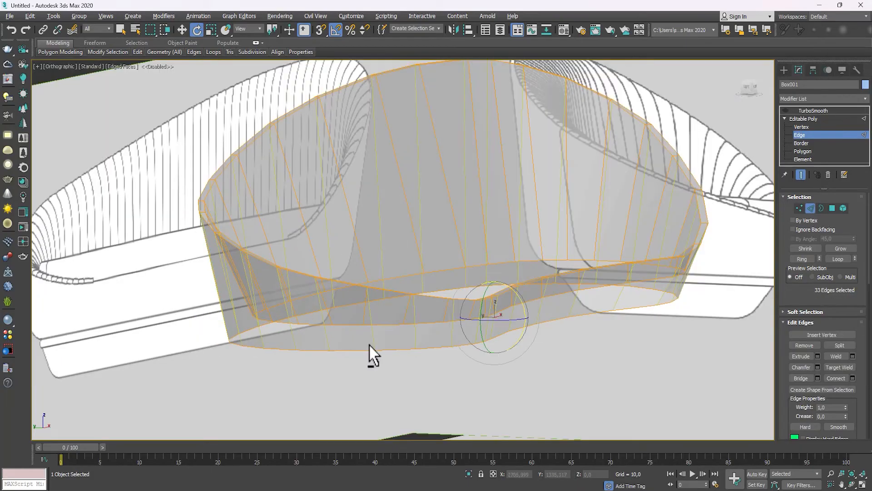
Step: Try to connect the outer wall's edge ring with one segment, using pinch 0 and slide 94
{"action": "scroll", "coordinate": [371, 355], "scroll_direction": "down", "scroll_amount": 3}
{"action": "right_click", "coordinate": [366, 292]}
{"action": "left_click", "coordinate": [290, 324]}
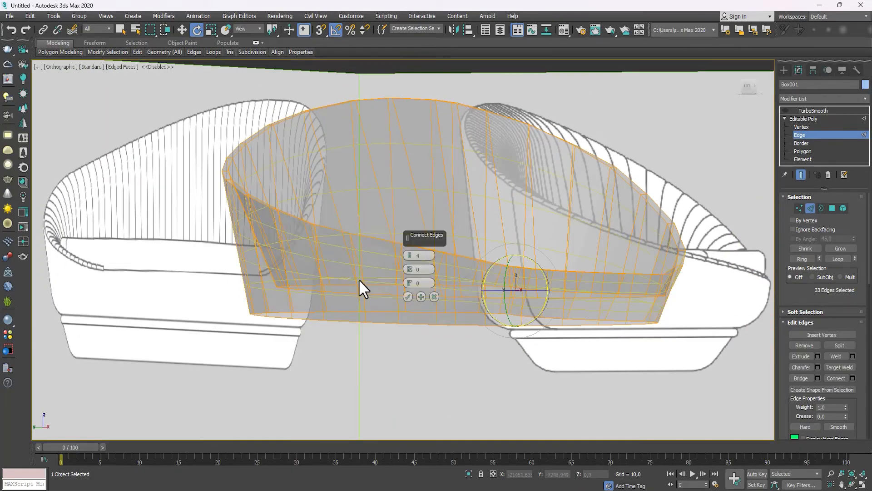
{"action": "mouse_move", "coordinate": [364, 288]}
{"action": "middle_mouse_down", "text": "alt"}
{"action": "mouse_move", "coordinate": [339, 298]}
{"action": "mouse_move", "coordinate": [367, 296]}
{"action": "middle_mouse_up", "text": "alt"}
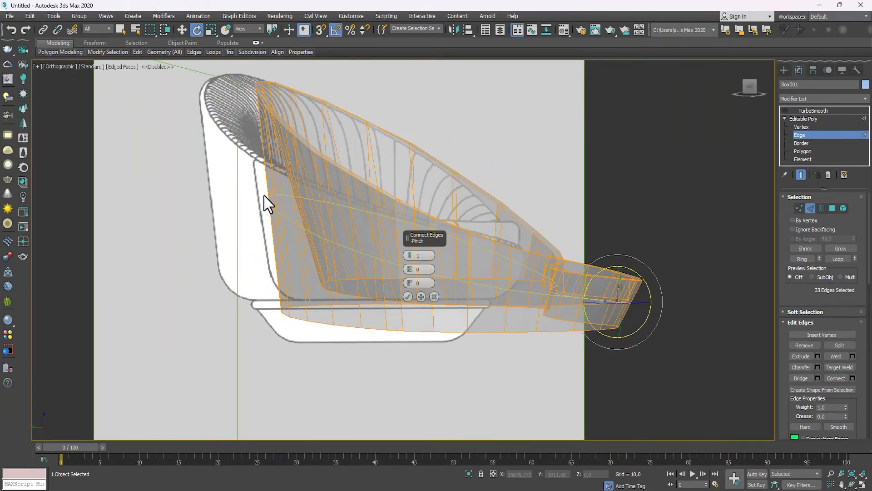
{"action": "key", "text": "f"}
{"action": "scroll", "coordinate": [300, 244], "scroll_direction": "up", "scroll_amount": 3}
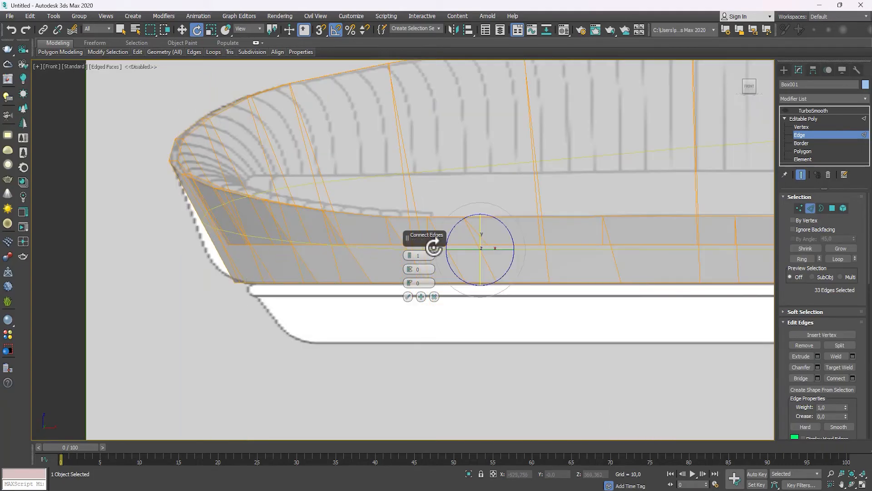
{"action": "key", "text": "l"}
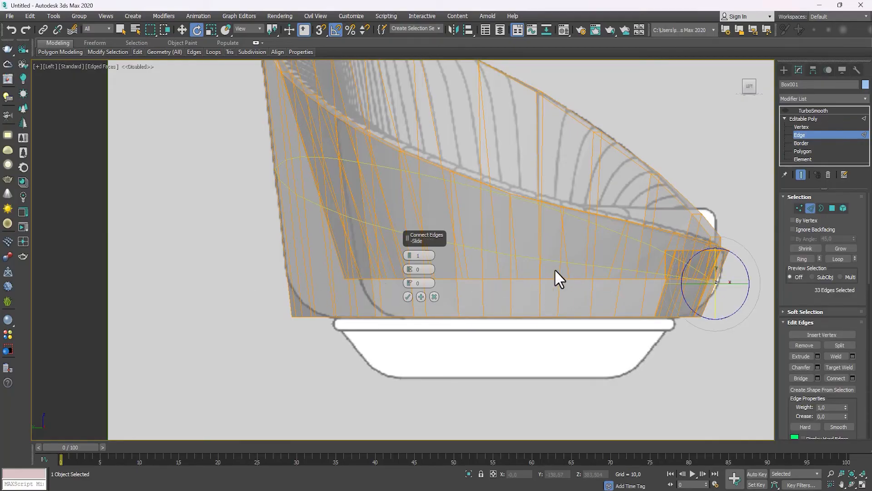
{"action": "left_click_drag", "start_coordinate": [410, 283], "coordinate": [355, 105]}
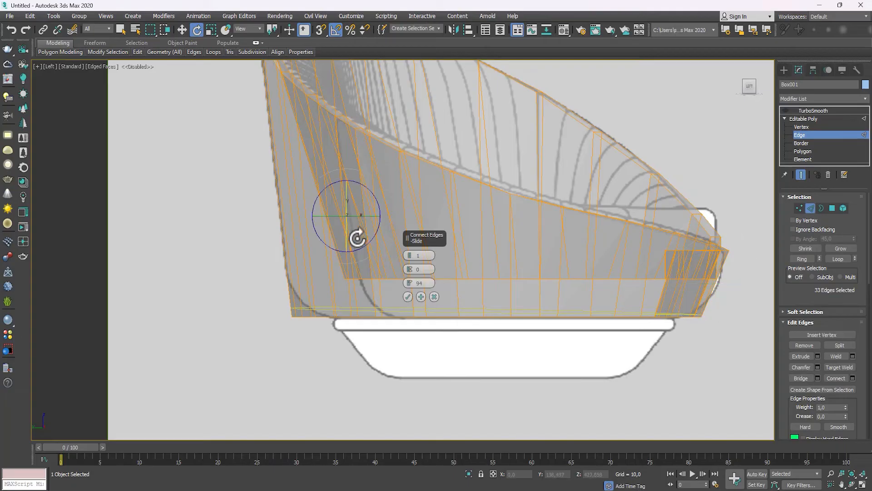
{"action": "left_click", "coordinate": [435, 296]}
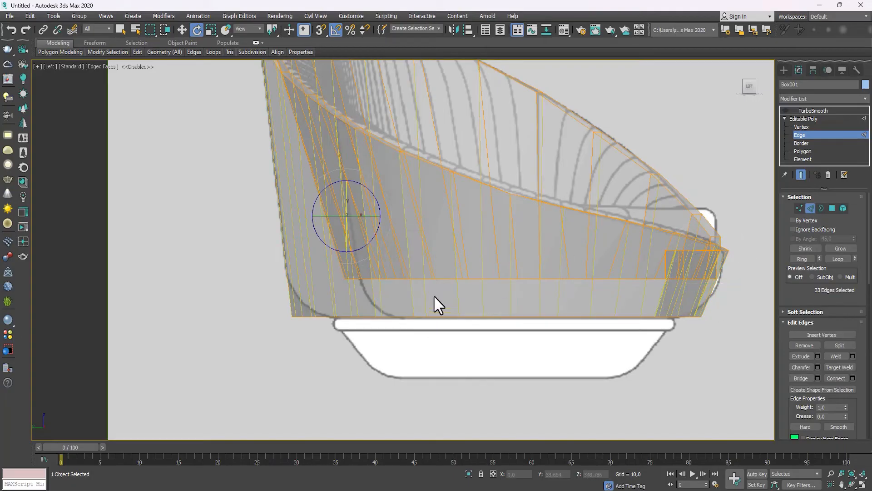
Step: At Edge level, turn on a slice plane across the shell and set it horizontally at the height of the inner floor
{"action": "left_click", "coordinate": [811, 208]}
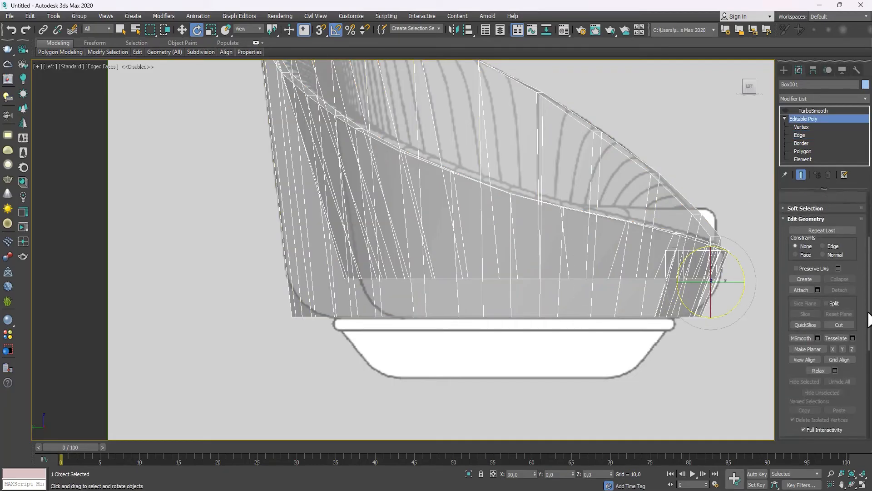
{"action": "mouse_move", "coordinate": [868, 313]}
{"action": "left_mouse_down"}
{"action": "mouse_move", "coordinate": [868, 346]}
{"action": "mouse_move", "coordinate": [861, 274]}
{"action": "mouse_move", "coordinate": [867, 318]}
{"action": "mouse_move", "coordinate": [865, 305]}
{"action": "left_mouse_up"}
{"action": "left_click", "coordinate": [799, 135]}
{"action": "left_click", "coordinate": [804, 309]}
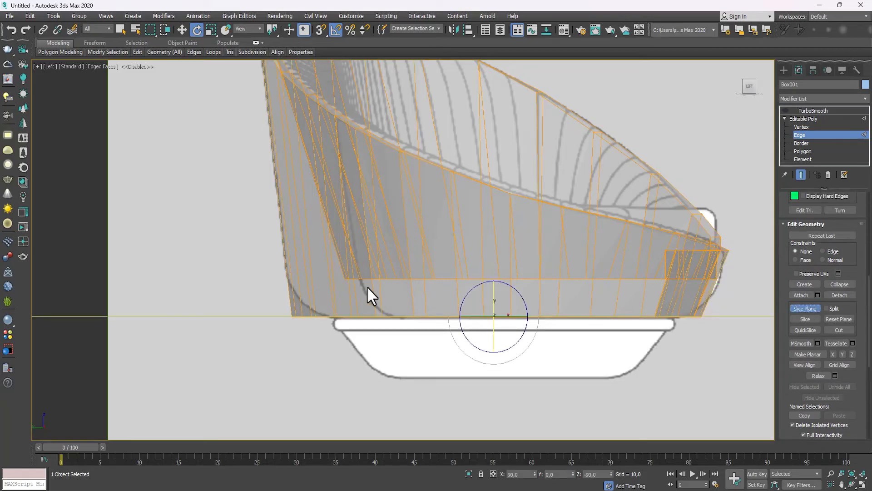
{"action": "key", "text": "w"}
{"action": "left_click_drag", "start_coordinate": [494, 289], "coordinate": [530, 311]}
{"action": "key", "text": "e"}
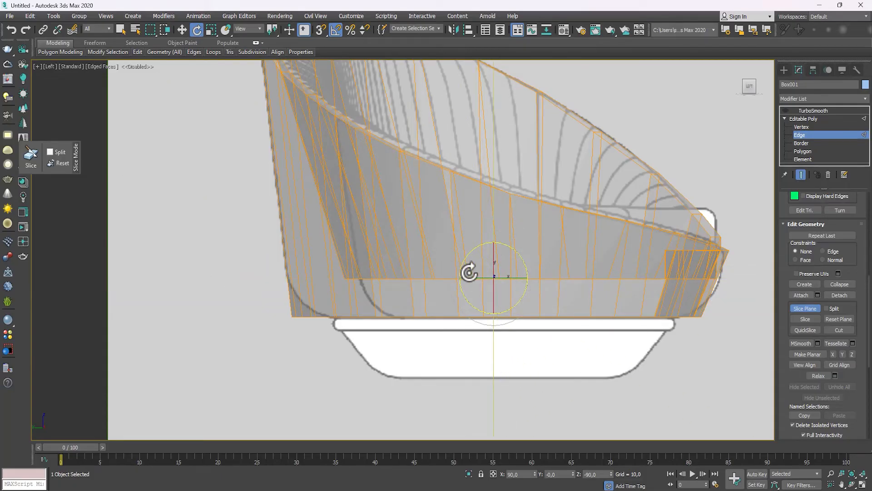
{"action": "left_click_drag", "start_coordinate": [522, 253], "coordinate": [500, 215]}
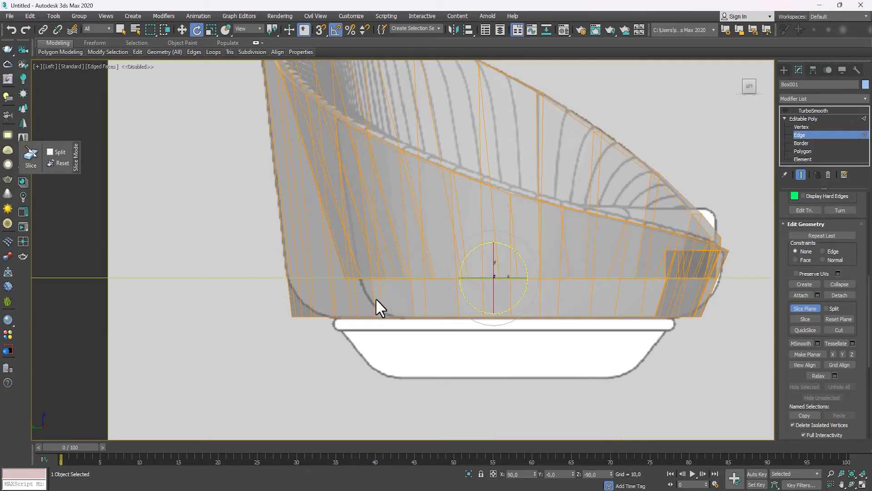
Step: Slice the shell horizontally where the reference's rounded bottom corner starts, at Z 375.489, and again lower down at Z 343.385
{"action": "scroll", "coordinate": [375, 298], "scroll_direction": "up", "scroll_amount": 2}
{"action": "key", "text": "w"}
{"action": "left_click_drag", "start_coordinate": [543, 238], "coordinate": [537, 244]}
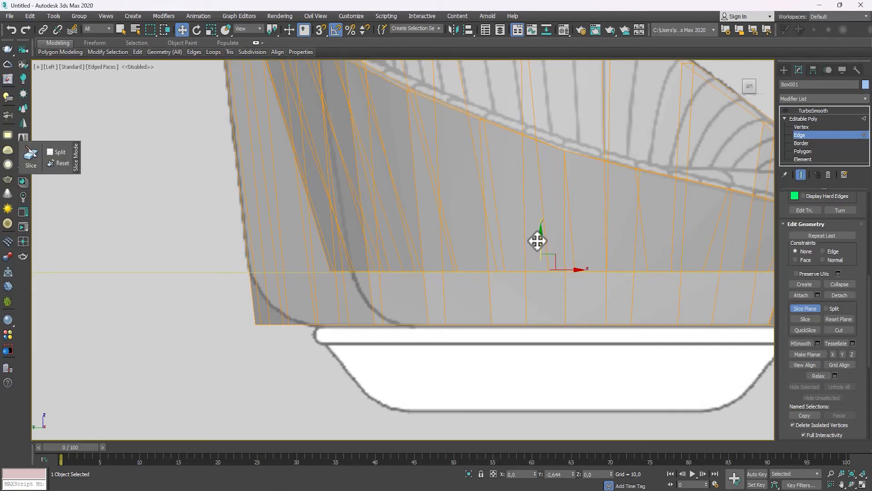
{"action": "scroll", "coordinate": [337, 268], "scroll_direction": "up", "scroll_amount": 3}
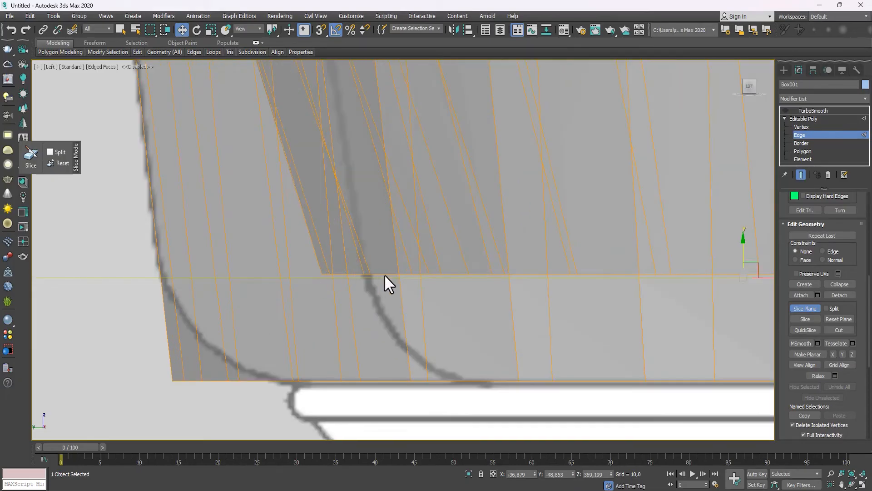
{"action": "scroll", "coordinate": [328, 276], "scroll_direction": "down", "scroll_amount": 3}
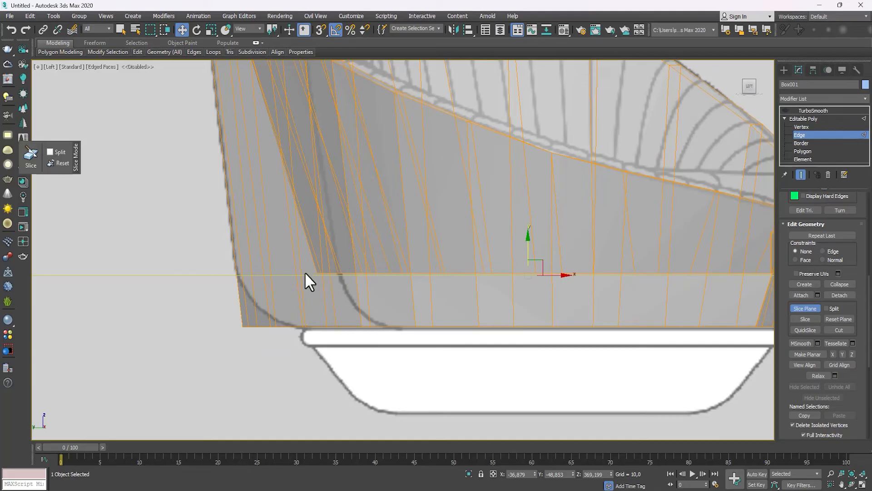
{"action": "left_click_drag", "start_coordinate": [528, 245], "coordinate": [529, 238]}
{"action": "middle_click_drag", "start_coordinate": [578, 253], "coordinate": [338, 247]}
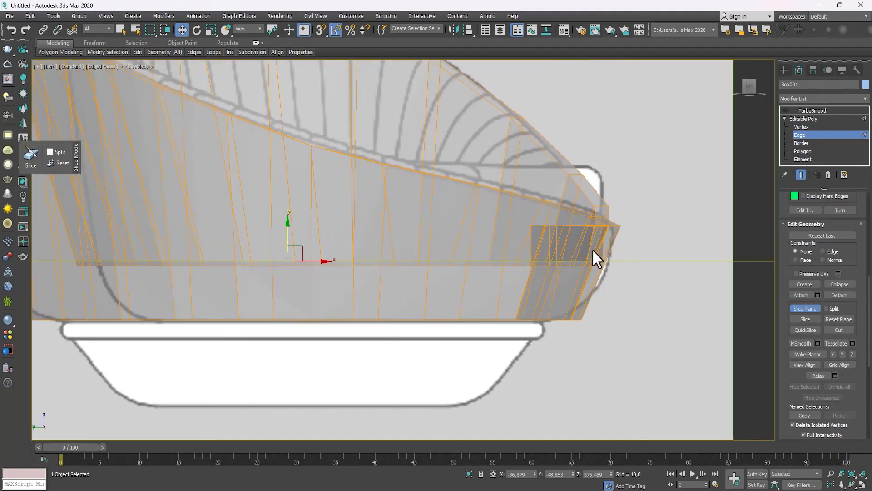
{"action": "middle_click_drag", "start_coordinate": [565, 251], "coordinate": [580, 248]}
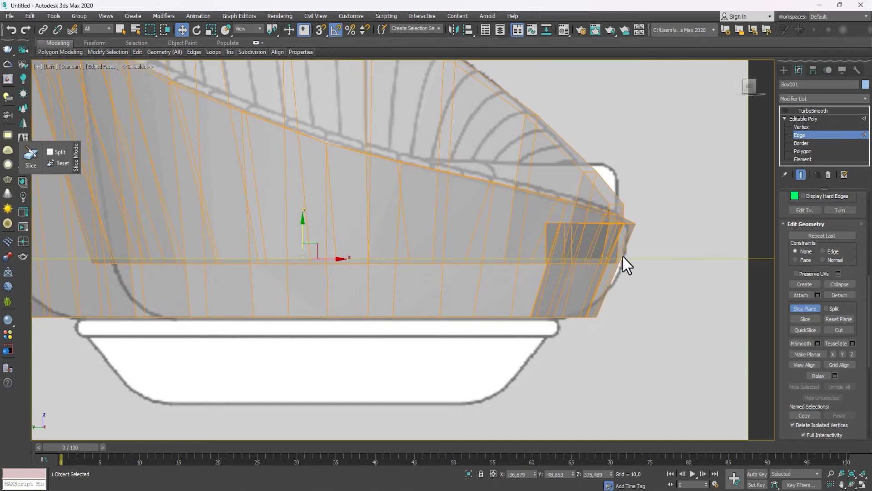
{"action": "middle_click_drag", "start_coordinate": [551, 327], "coordinate": [818, 334]}
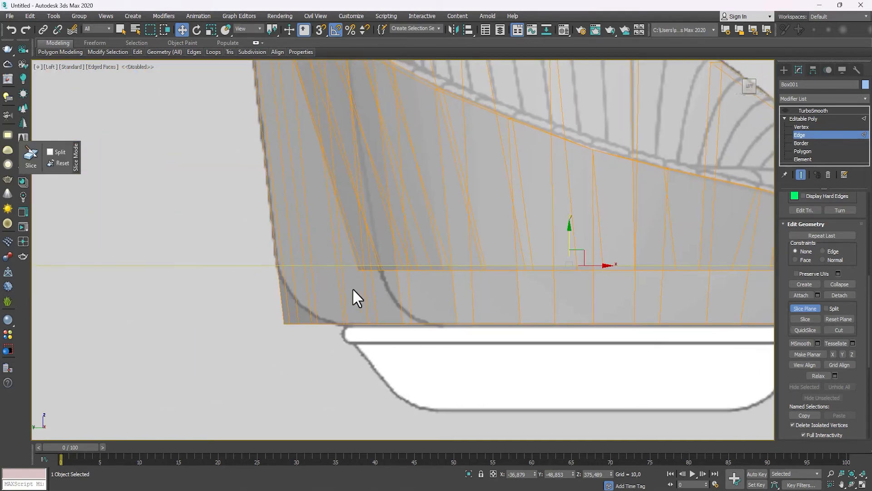
{"action": "scroll", "coordinate": [523, 345], "scroll_direction": "down", "scroll_amount": 2}
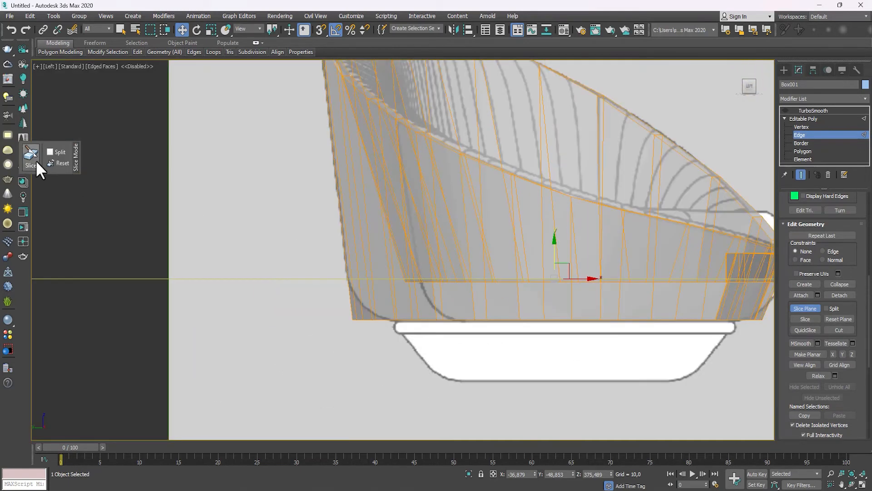
{"action": "middle_click_drag", "start_coordinate": [518, 320], "coordinate": [373, 335]}
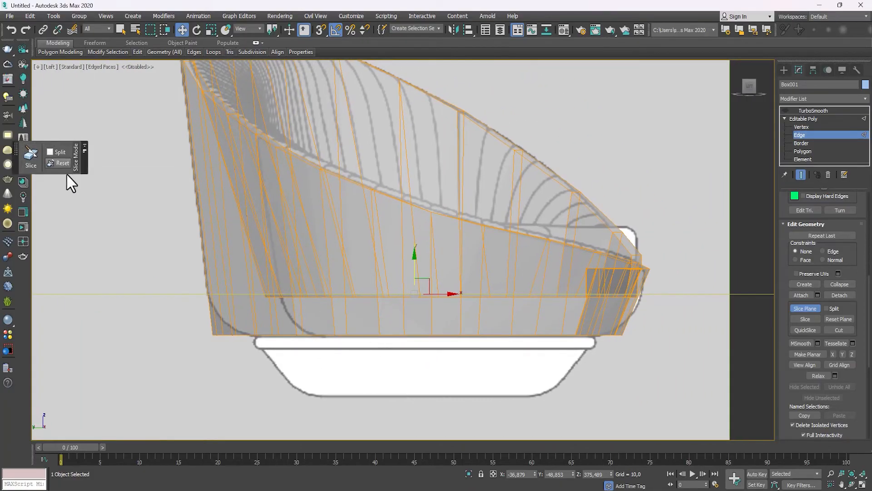
{"action": "left_click_drag", "start_coordinate": [416, 263], "coordinate": [414, 288]}
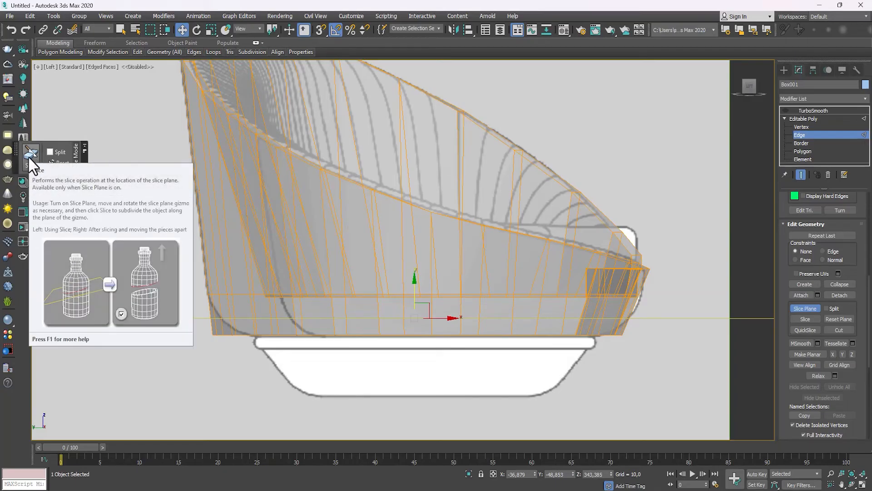
{"action": "left_click", "coordinate": [808, 309]}
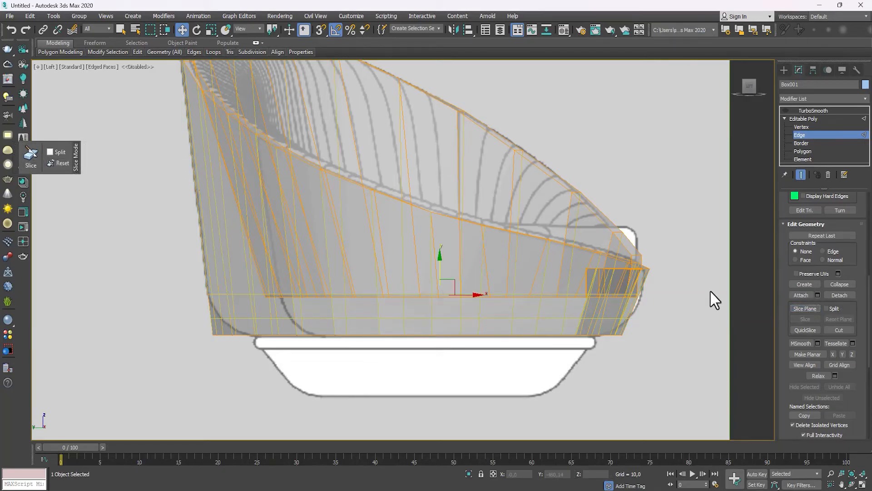
Step: Select the upper sliced edge loop around the shell's outer wall and bring it up in the front view
{"action": "scroll", "coordinate": [409, 338], "scroll_direction": "down", "scroll_amount": 4}
{"action": "middle_click_drag", "start_coordinate": [410, 338], "coordinate": [361, 346], "text": "alt"}
{"action": "scroll", "coordinate": [201, 335], "scroll_direction": "up", "scroll_amount": 5}
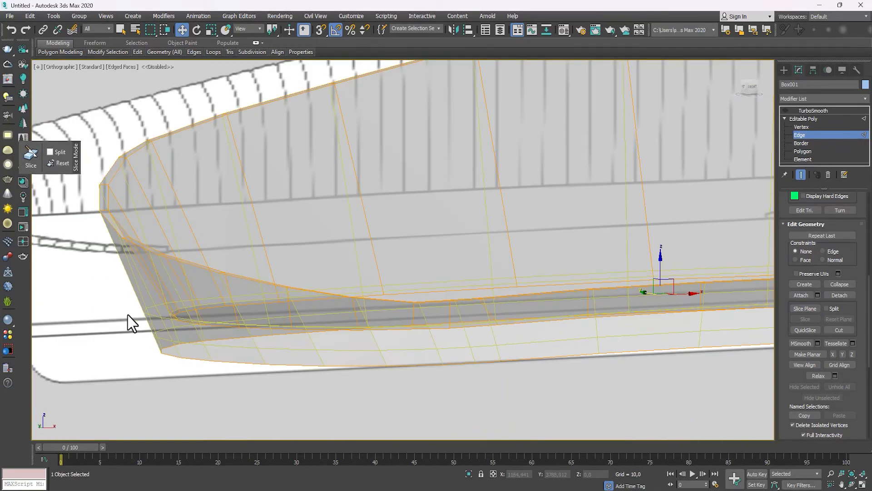
{"action": "key", "text": "2"}
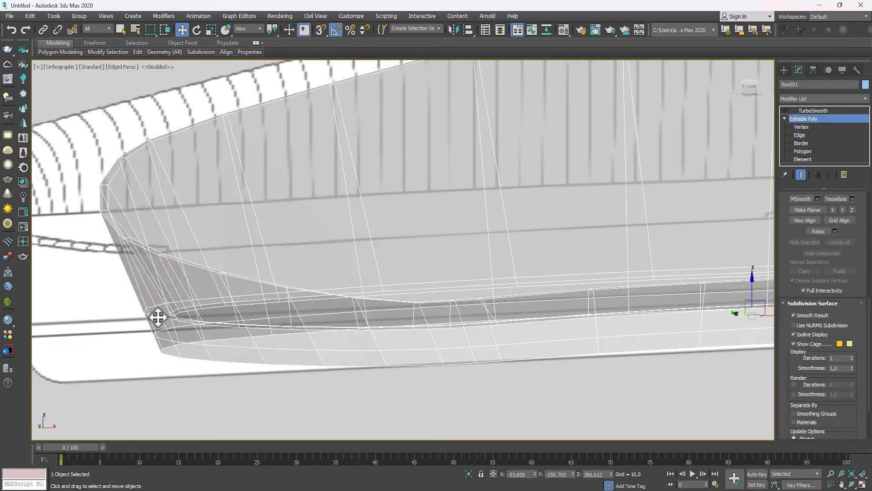
{"action": "left_click", "coordinate": [798, 135]}
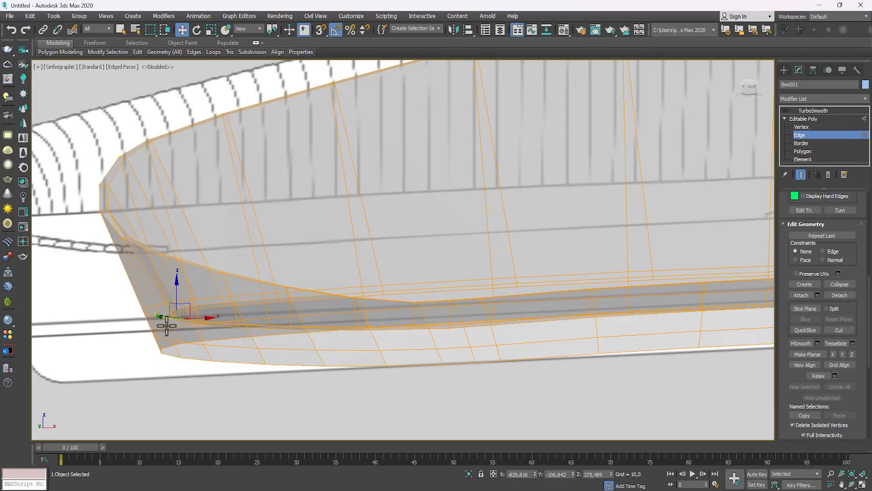
{"action": "scroll", "coordinate": [167, 325], "scroll_direction": "up", "scroll_amount": 2}
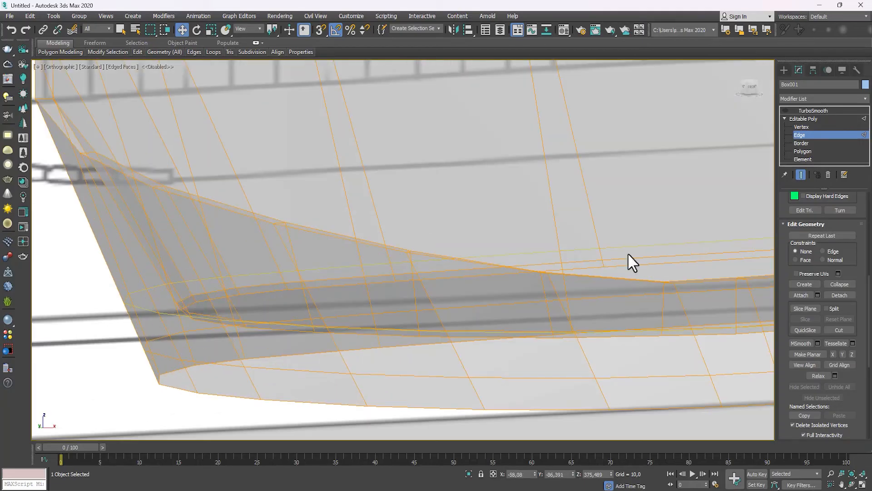
{"action": "scroll", "coordinate": [629, 259], "scroll_direction": "down", "scroll_amount": 3}
{"action": "middle_click_drag", "start_coordinate": [430, 353], "coordinate": [331, 298]}
{"action": "scroll", "coordinate": [405, 330], "scroll_direction": "down", "scroll_amount": 3}
{"action": "key", "text": "f"}
{"action": "scroll", "coordinate": [559, 267], "scroll_direction": "down", "scroll_amount": 3}
{"action": "scroll", "coordinate": [578, 253], "scroll_direction": "up", "scroll_amount": 2}
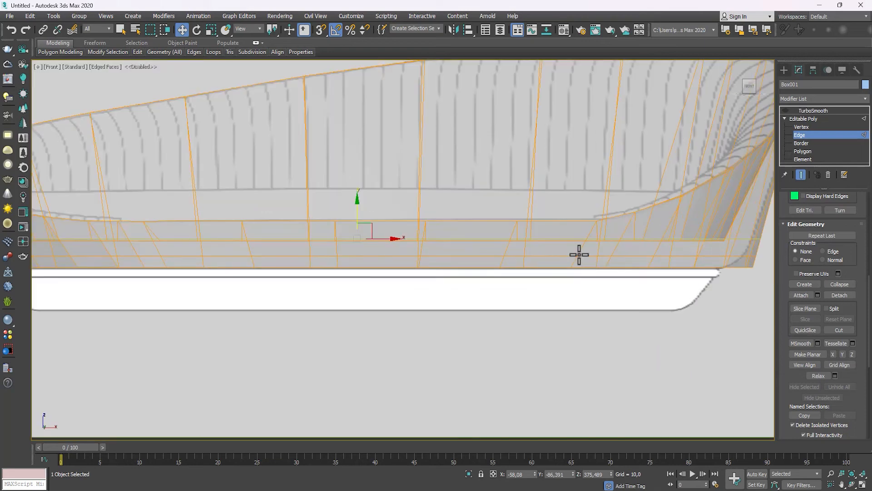
{"action": "scroll", "coordinate": [592, 268], "scroll_direction": "down", "scroll_amount": 2}
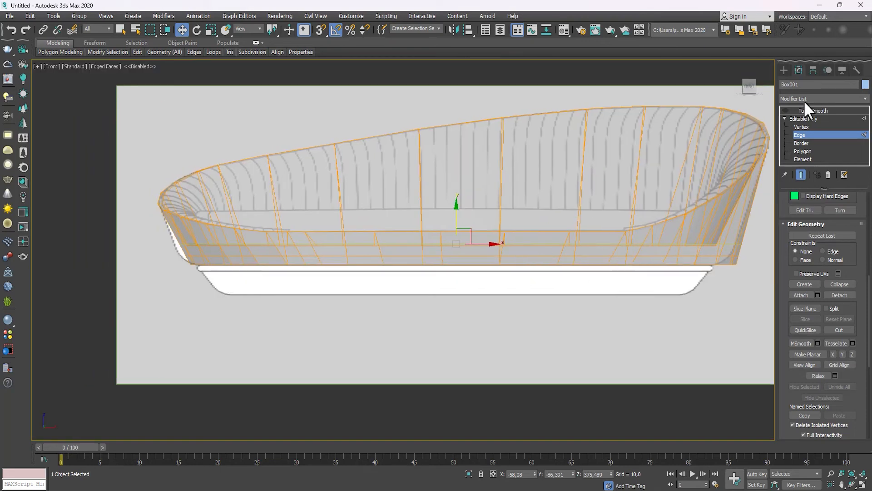
Step: Turn on TurboSmooth and shift the selected upper loop along X to -81.606, following the reference's slanted side profile
{"action": "left_click", "coordinate": [786, 110]}
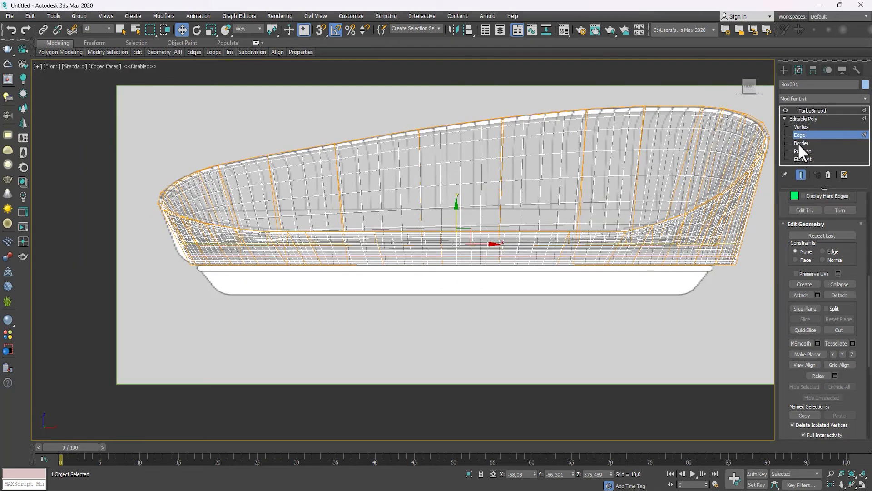
{"action": "scroll", "coordinate": [200, 318], "scroll_direction": "up", "scroll_amount": 2}
{"action": "middle_click_drag", "start_coordinate": [325, 269], "coordinate": [124, 287]}
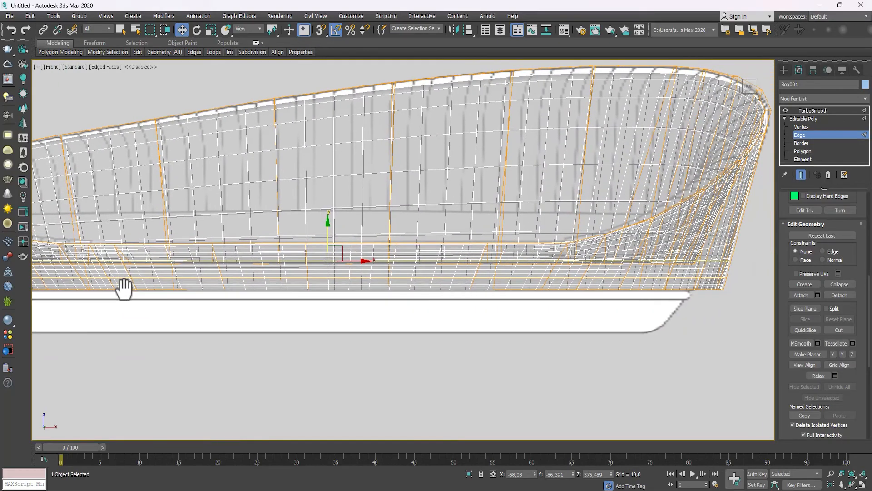
{"action": "middle_click_drag", "start_coordinate": [175, 261], "coordinate": [323, 265]}
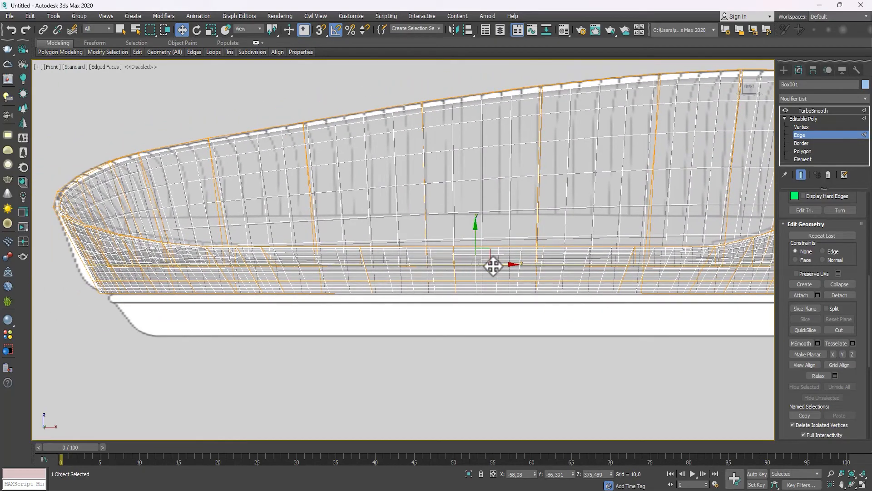
{"action": "left_click_drag", "start_coordinate": [498, 264], "coordinate": [486, 264]}
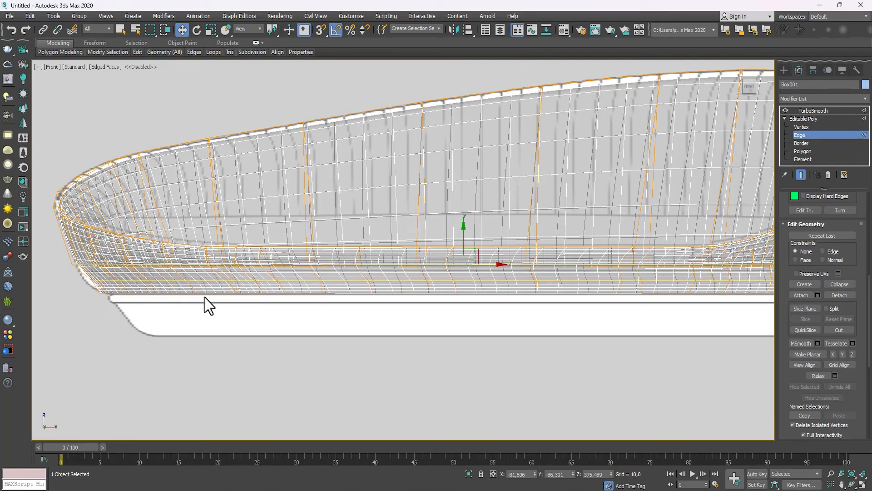
{"action": "middle_click_drag", "start_coordinate": [604, 291], "coordinate": [438, 276]}
{"action": "middle_click_drag", "start_coordinate": [615, 287], "coordinate": [701, 277]}
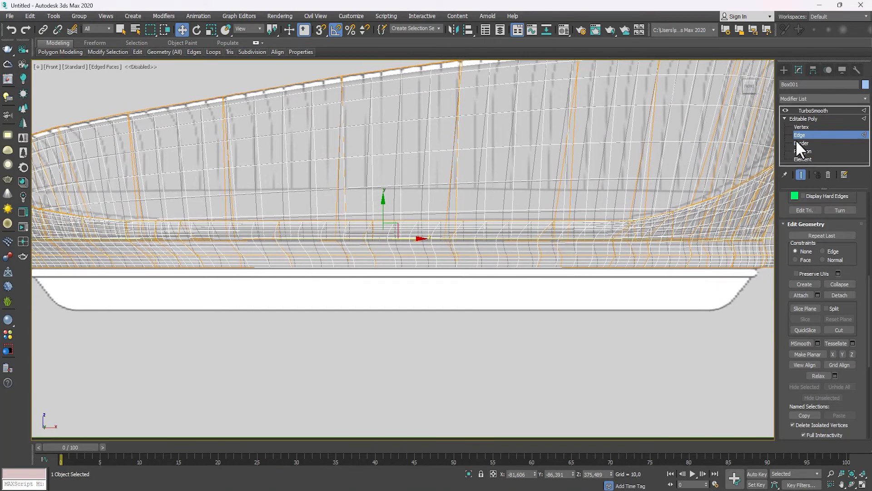
Step: Hide the smoothed end result, select the lower sliced edge loop, and shift it about -16.5 along X
{"action": "left_click", "coordinate": [801, 175]}
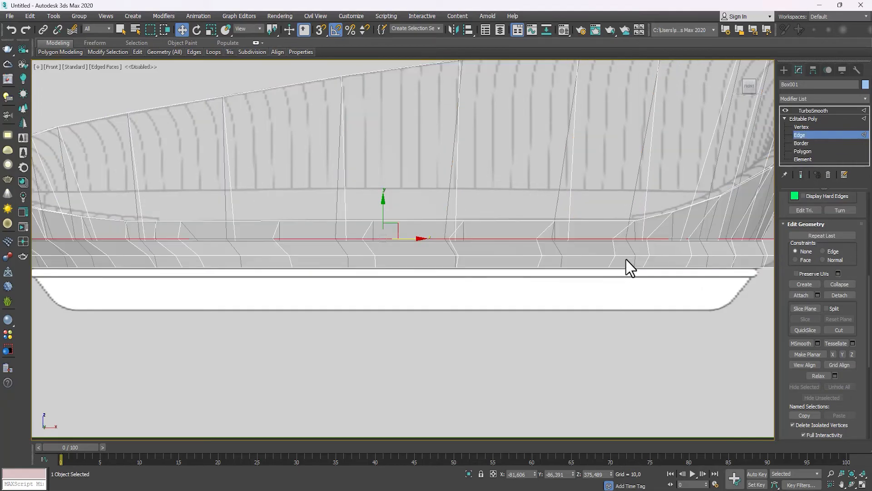
{"action": "scroll", "coordinate": [630, 268], "scroll_direction": "down", "scroll_amount": 5}
{"action": "scroll", "coordinate": [708, 257], "scroll_direction": "up", "scroll_amount": 6}
{"action": "double_click", "coordinate": [717, 255]}
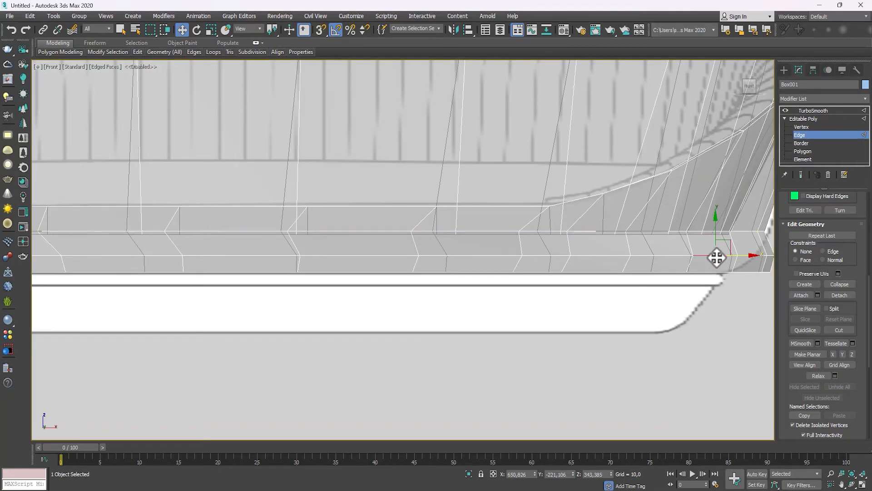
{"action": "middle_click_drag", "start_coordinate": [549, 284], "coordinate": [567, 285]}
{"action": "key", "text": "e"}
{"action": "key", "text": "r"}
{"action": "middle_click_drag", "start_coordinate": [276, 275], "coordinate": [364, 270]}
{"action": "scroll", "coordinate": [365, 269], "scroll_direction": "down", "scroll_amount": 3}
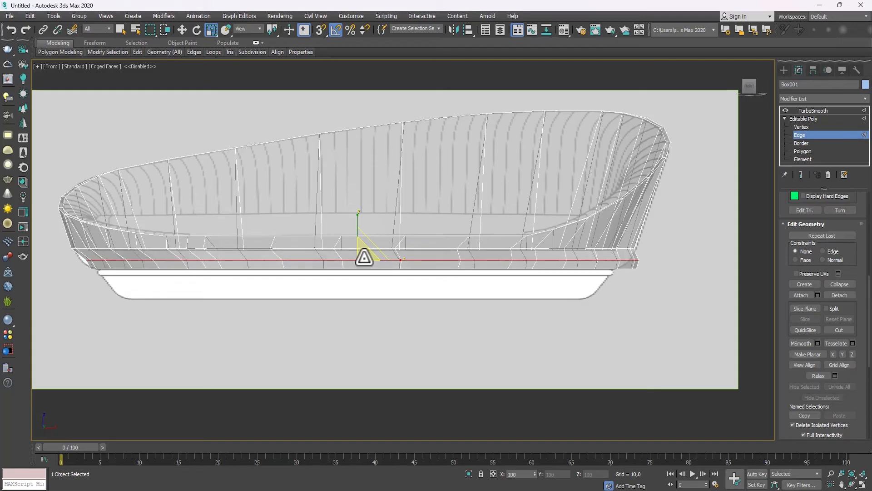
{"action": "key", "text": "w"}
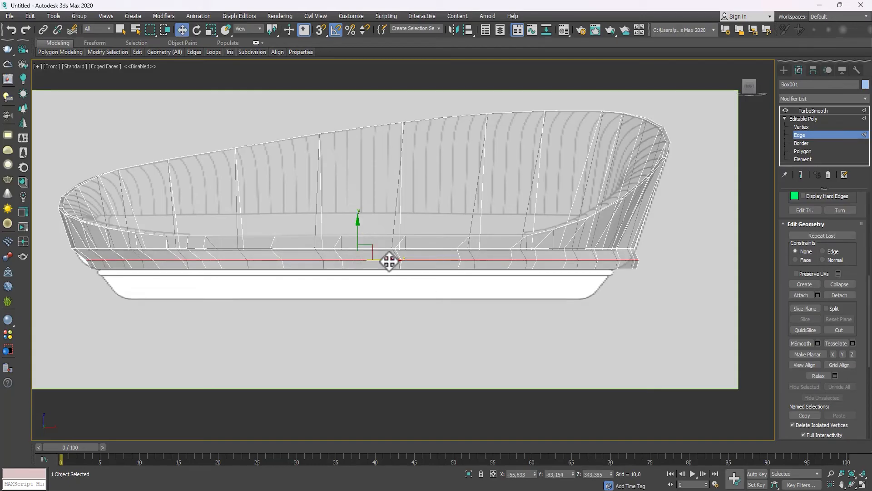
{"action": "left_click_drag", "start_coordinate": [389, 261], "coordinate": [383, 261]}
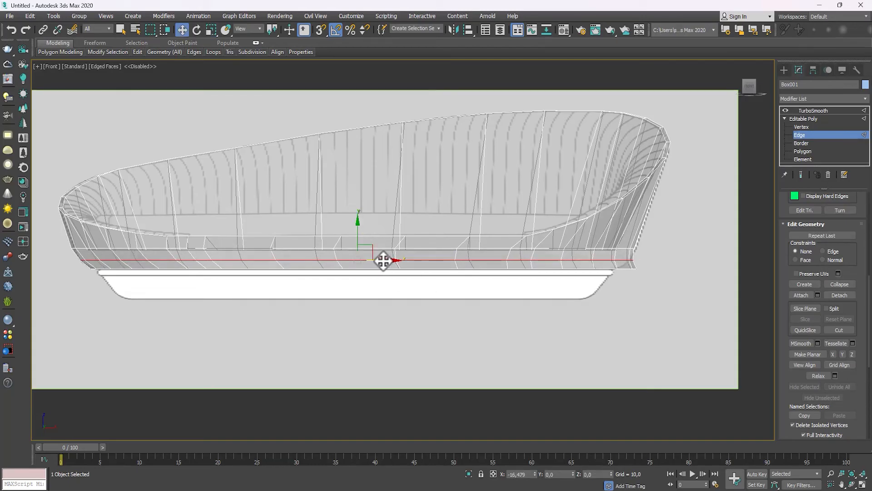
Step: Select the shell's outer bottom edge loop and scale it uniformly to 95%
{"action": "double_click", "coordinate": [301, 268]}
{"action": "key", "text": "r"}
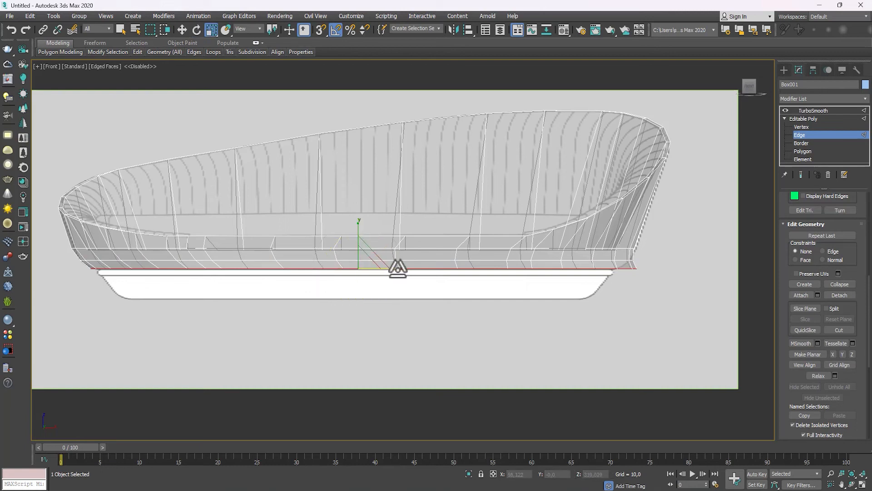
{"action": "left_click_drag", "start_coordinate": [366, 265], "coordinate": [364, 266]}
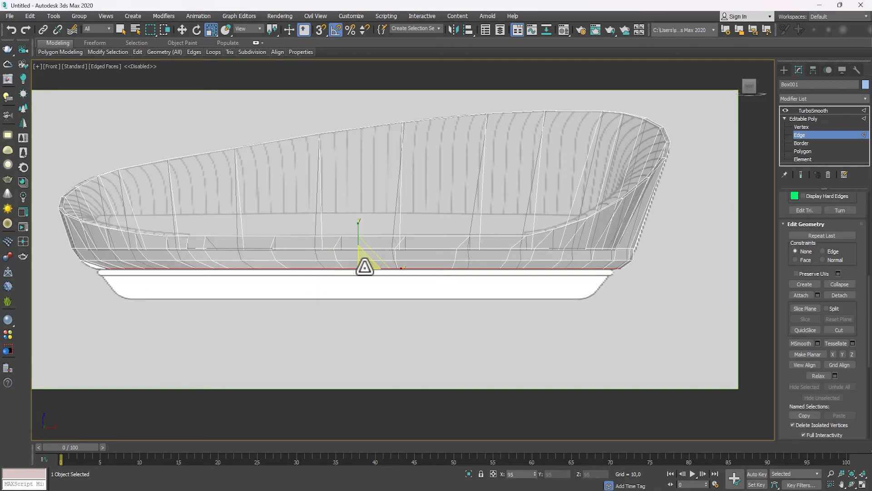
Step: Shift the outer bottom edge loop along X to -70.523, fitting both ends to the rounded corners of the front reference
{"action": "key", "text": "w"}
{"action": "scroll", "coordinate": [373, 276], "scroll_direction": "up", "scroll_amount": 2}
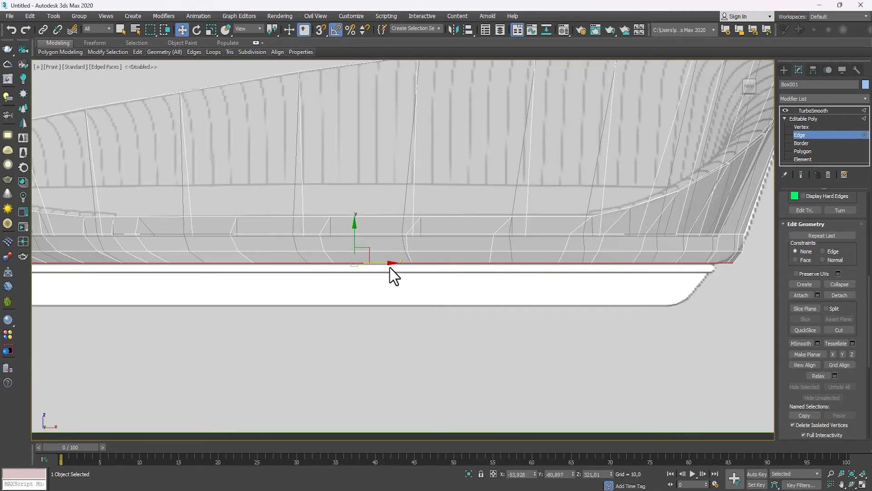
{"action": "scroll", "coordinate": [392, 268], "scroll_direction": "down", "scroll_amount": 2}
{"action": "middle_click_drag", "start_coordinate": [449, 283], "coordinate": [507, 285]}
{"action": "left_click_drag", "start_coordinate": [455, 271], "coordinate": [450, 270]}
{"action": "scroll", "coordinate": [695, 264], "scroll_direction": "up", "scroll_amount": 2}
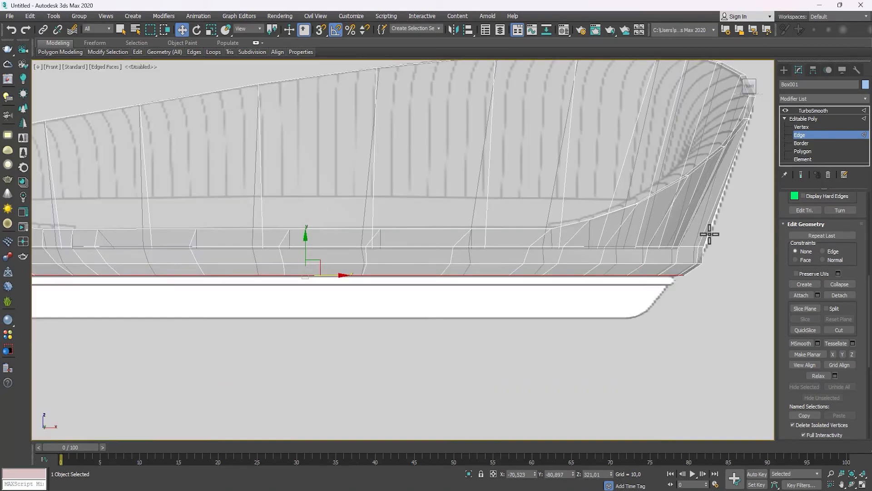
{"action": "middle_click_drag", "start_coordinate": [661, 291], "coordinate": [756, 292]}
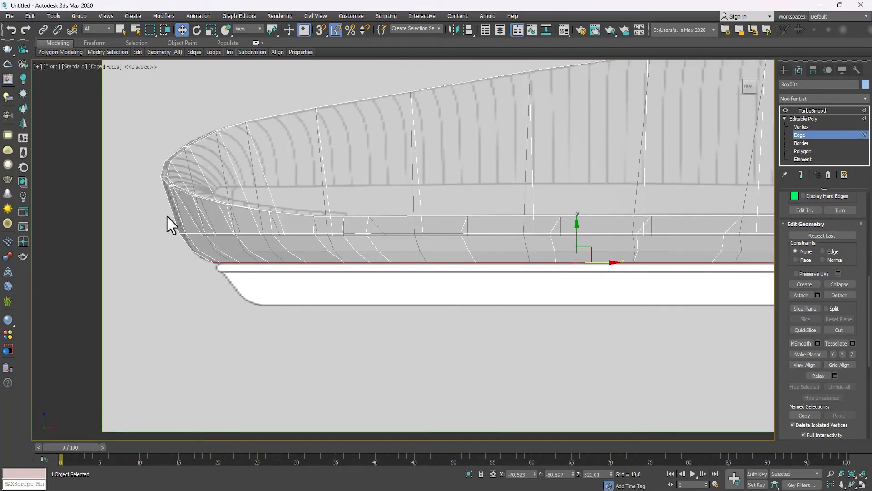
Step: Select the sliced edge loop just above the shell's bottom edge and shift it along X to -77.195
{"action": "middle_click_drag", "start_coordinate": [167, 217], "coordinate": [8, 278]}
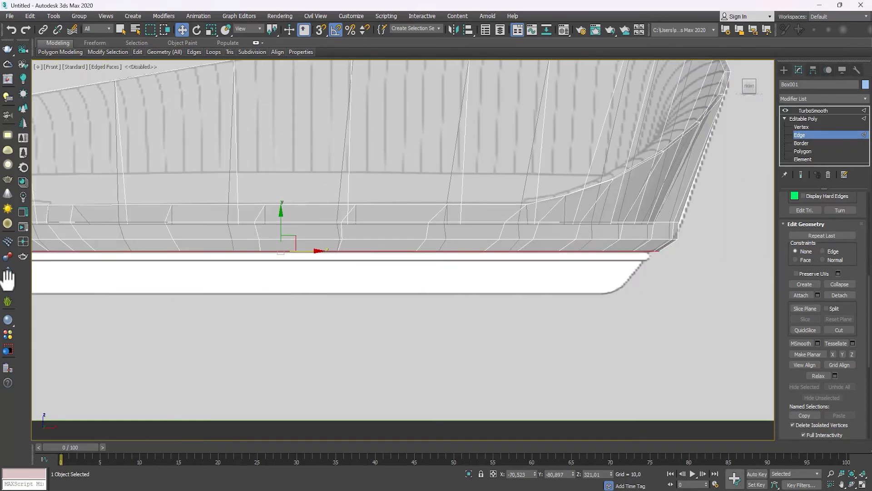
{"action": "double_click", "coordinate": [657, 239]}
{"action": "middle_click_drag", "start_coordinate": [457, 272], "coordinate": [551, 269]}
{"action": "scroll", "coordinate": [378, 266], "scroll_direction": "down", "scroll_amount": 4}
{"action": "scroll", "coordinate": [316, 255], "scroll_direction": "up", "scroll_amount": 2}
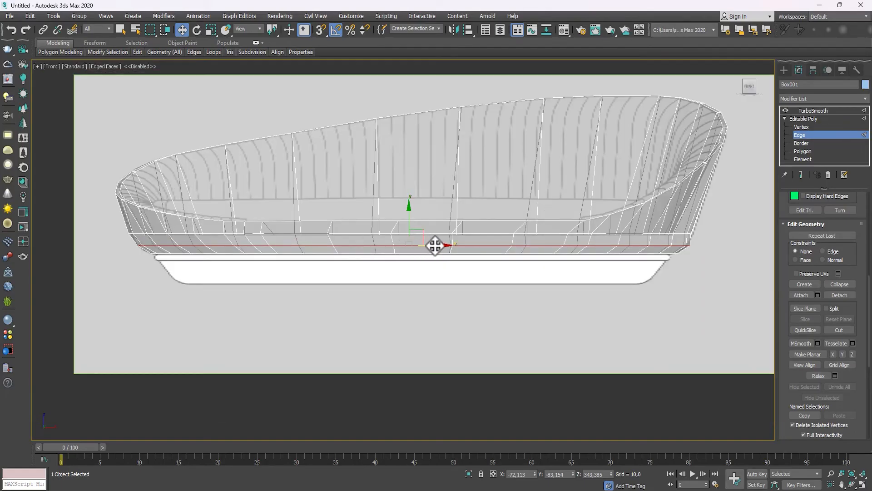
{"action": "left_click_drag", "start_coordinate": [435, 245], "coordinate": [431, 245]}
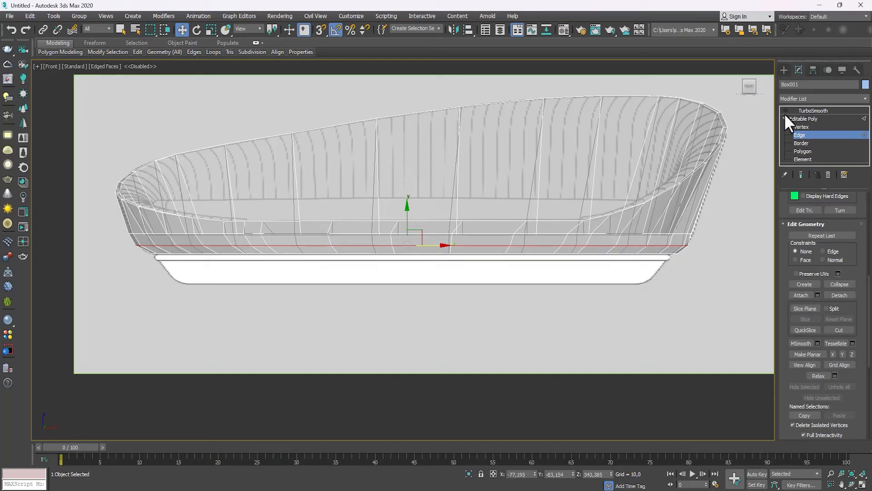
Step: Show the smoothed end result and examine both rounded lower corners of the shell against the front reference
{"action": "left_click", "coordinate": [801, 175]}
{"action": "scroll", "coordinate": [457, 263], "scroll_direction": "up", "scroll_amount": 3}
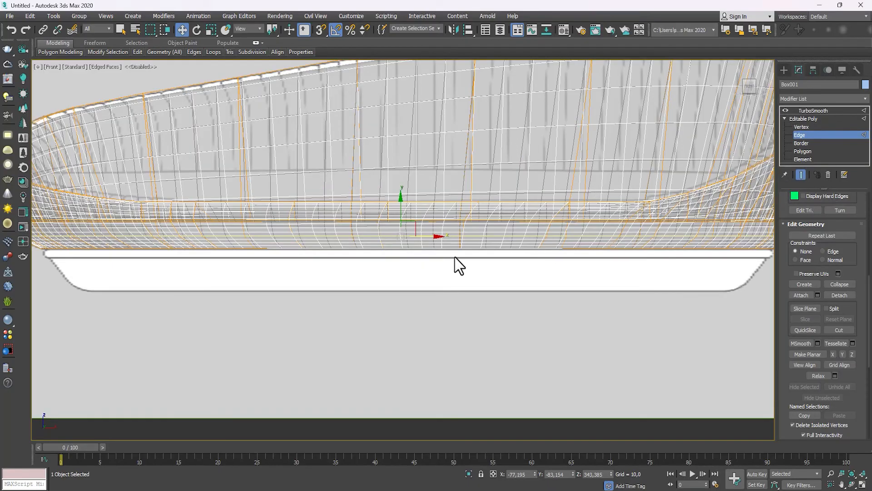
{"action": "scroll", "coordinate": [606, 214], "scroll_direction": "up", "scroll_amount": 4}
{"action": "scroll", "coordinate": [609, 227], "scroll_direction": "down", "scroll_amount": 4}
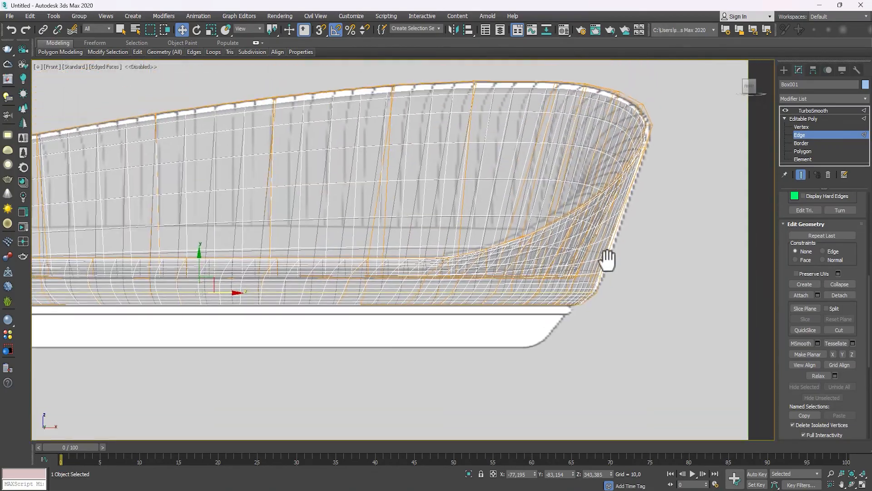
{"action": "scroll", "coordinate": [610, 227], "scroll_direction": "down", "scroll_amount": 2}
{"action": "scroll", "coordinate": [296, 253], "scroll_direction": "up", "scroll_amount": 4}
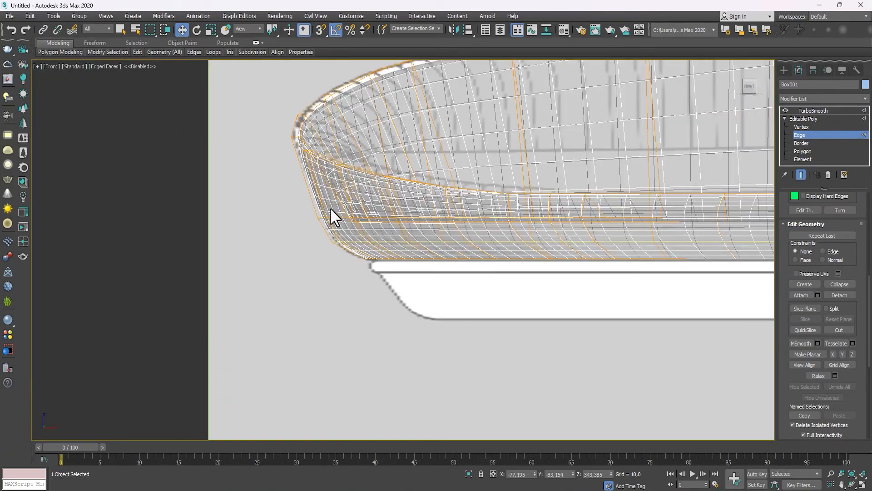
{"action": "scroll", "coordinate": [328, 207], "scroll_direction": "up", "scroll_amount": 2}
{"action": "middle_click_drag", "start_coordinate": [429, 287], "coordinate": [339, 273]}
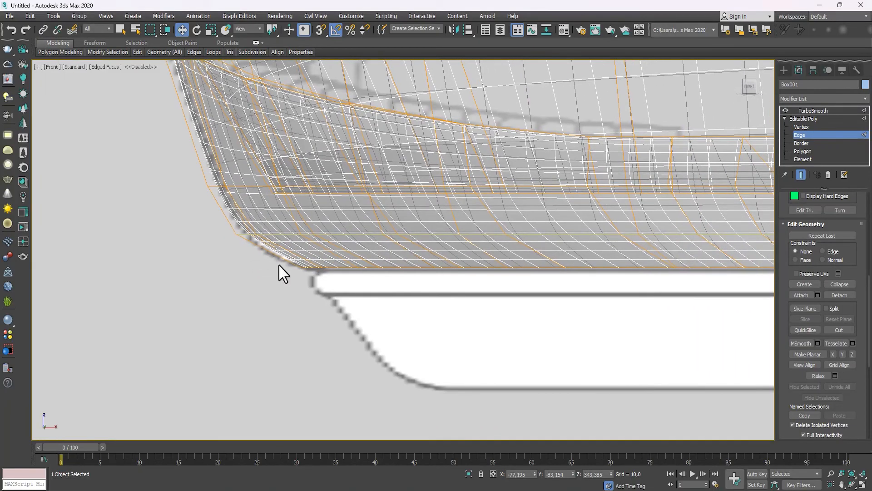
{"action": "scroll", "coordinate": [279, 267], "scroll_direction": "down", "scroll_amount": 2}
{"action": "middle_click_drag", "start_coordinate": [426, 229], "coordinate": [274, 257]}
{"action": "left_click", "coordinate": [796, 137]}
{"action": "scroll", "coordinate": [446, 232], "scroll_direction": "down", "scroll_amount": 1}
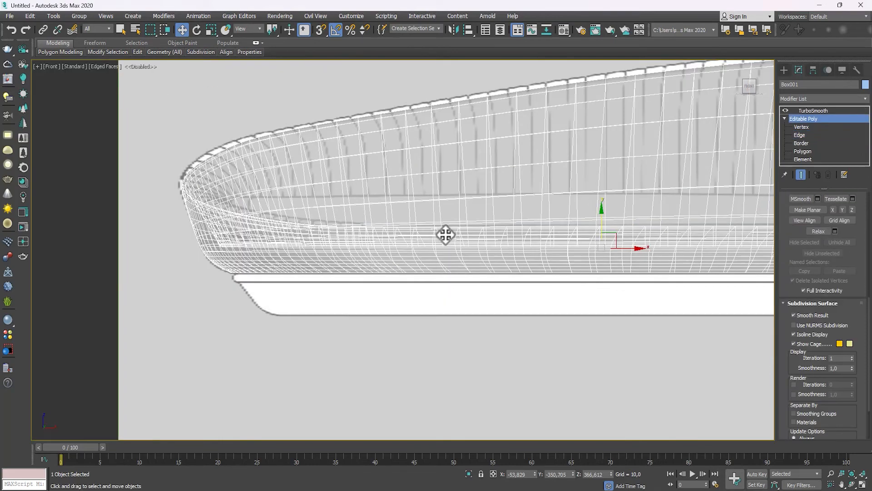
Step: Turn off TurboSmooth and pull the overlapping inner vertex pair outward at the bend of the shell's tall end
{"action": "mouse_move", "coordinate": [446, 235]}
{"action": "middle_mouse_down"}
{"action": "mouse_move", "coordinate": [357, 244]}
{"action": "mouse_move", "coordinate": [479, 286]}
{"action": "mouse_move", "coordinate": [438, 169]}
{"action": "mouse_move", "coordinate": [495, 171]}
{"action": "middle_mouse_up"}
{"action": "scroll", "coordinate": [355, 253], "scroll_direction": "down", "scroll_amount": 3}
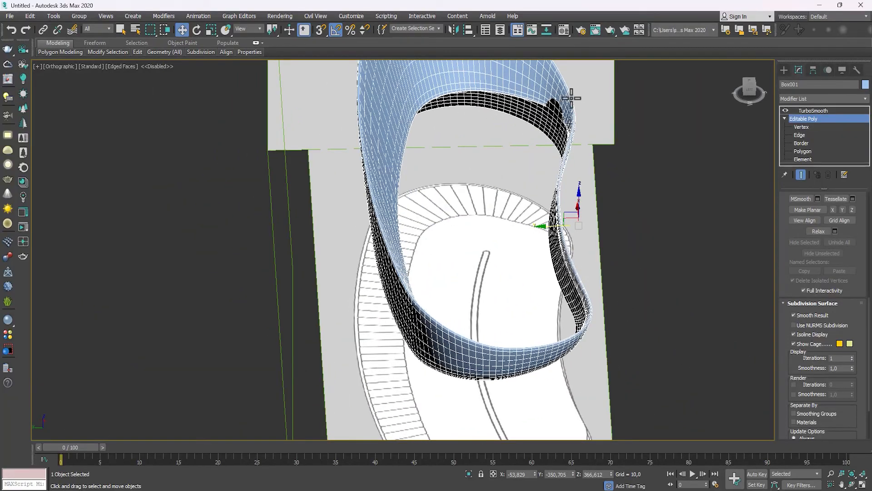
{"action": "middle_click_drag", "start_coordinate": [571, 98], "coordinate": [606, 196], "text": "alt"}
{"action": "middle_click_drag", "start_coordinate": [699, 236], "coordinate": [623, 181], "text": "alt"}
{"action": "scroll", "coordinate": [547, 101], "scroll_direction": "up", "scroll_amount": 5}
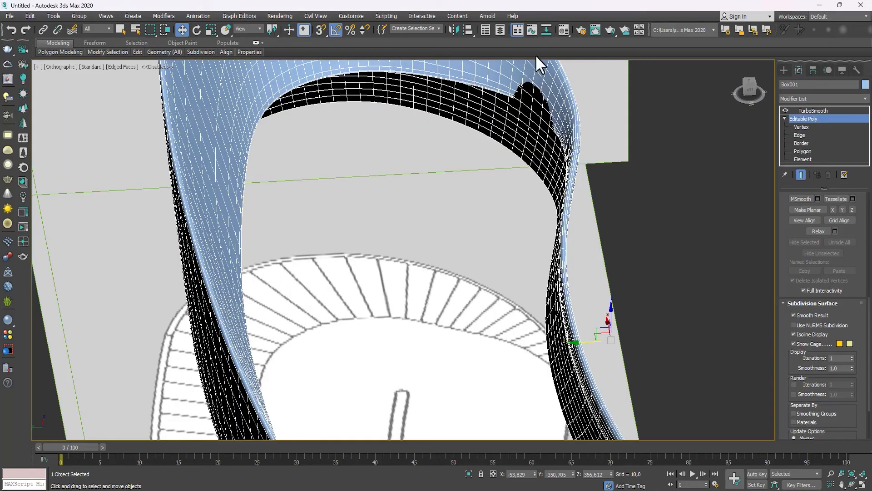
{"action": "left_click", "coordinate": [802, 126]}
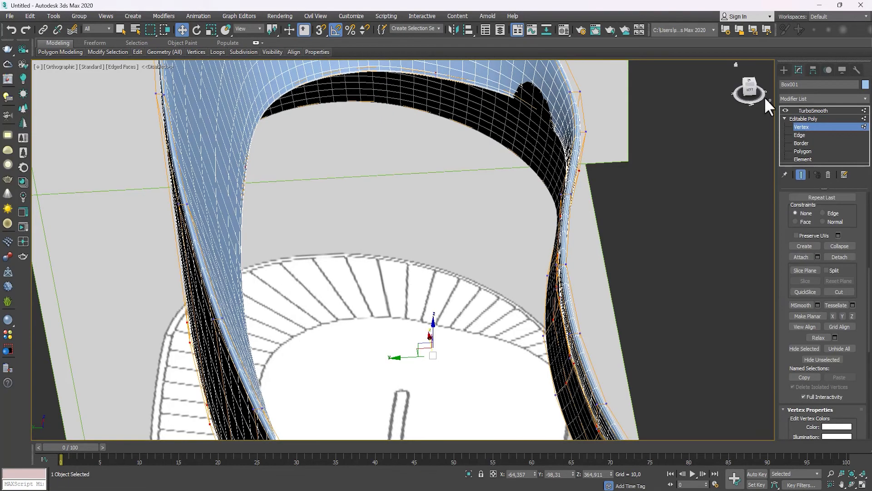
{"action": "left_click", "coordinate": [785, 111]}
{"action": "middle_click_drag", "start_coordinate": [563, 97], "coordinate": [562, 154]}
{"action": "key", "text": "F3"}
{"action": "scroll", "coordinate": [495, 132], "scroll_direction": "up", "scroll_amount": 5}
{"action": "key", "text": "F3"}
{"action": "key", "text": "F3"}
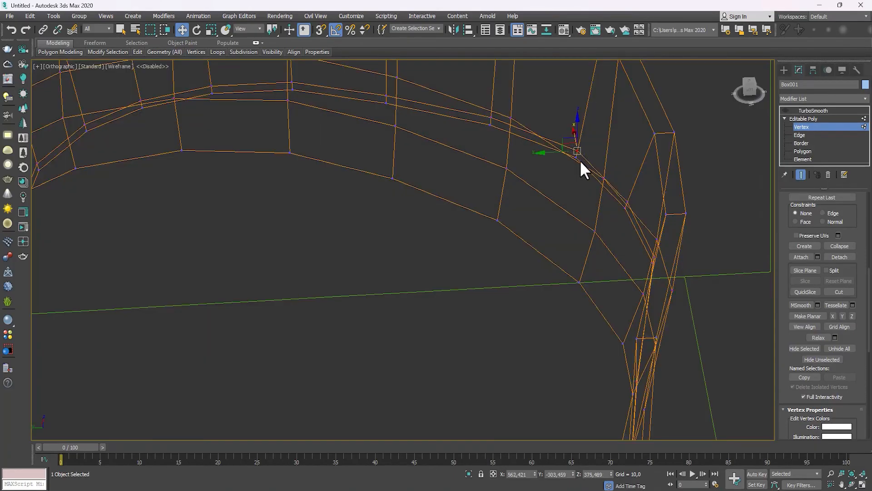
{"action": "key", "text": "F3"}
{"action": "left_click_drag", "start_coordinate": [565, 145], "coordinate": [555, 156]}
Step: Shift the adjacent inner rim vertex pair at the tall end's bend to straighten the overlapping shell wall
{"action": "key", "text": "F3"}
{"action": "left_click", "coordinate": [628, 202]}
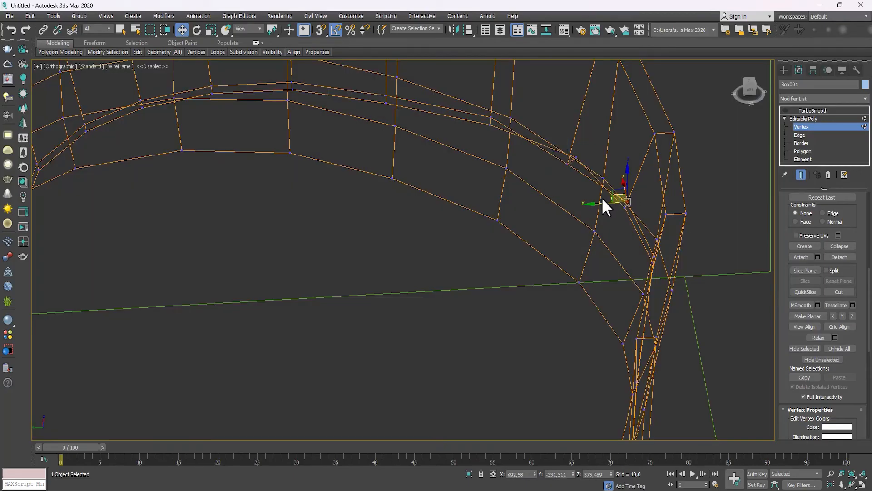
{"action": "left_click_drag", "start_coordinate": [614, 198], "coordinate": [602, 204]}
{"action": "key", "text": "F3"}
Step: Adjust the following inner rim vertex pair on the tall end's front side to X 419.501, Y -339.436
{"action": "mouse_move", "coordinate": [622, 226]}
{"action": "middle_mouse_down", "text": "alt"}
{"action": "mouse_move", "coordinate": [682, 228]}
{"action": "mouse_move", "coordinate": [653, 223]}
{"action": "mouse_move", "coordinate": [656, 251]}
{"action": "mouse_move", "coordinate": [651, 239]}
{"action": "middle_mouse_up", "text": "alt"}
{"action": "left_click", "coordinate": [660, 224]}
{"action": "left_click_drag", "start_coordinate": [651, 239], "coordinate": [645, 246]}
{"action": "middle_click_drag", "start_coordinate": [644, 246], "coordinate": [702, 221], "text": "alt"}
{"action": "left_click_drag", "start_coordinate": [655, 234], "coordinate": [647, 230]}
{"action": "scroll", "coordinate": [647, 225], "scroll_direction": "up", "scroll_amount": 5}
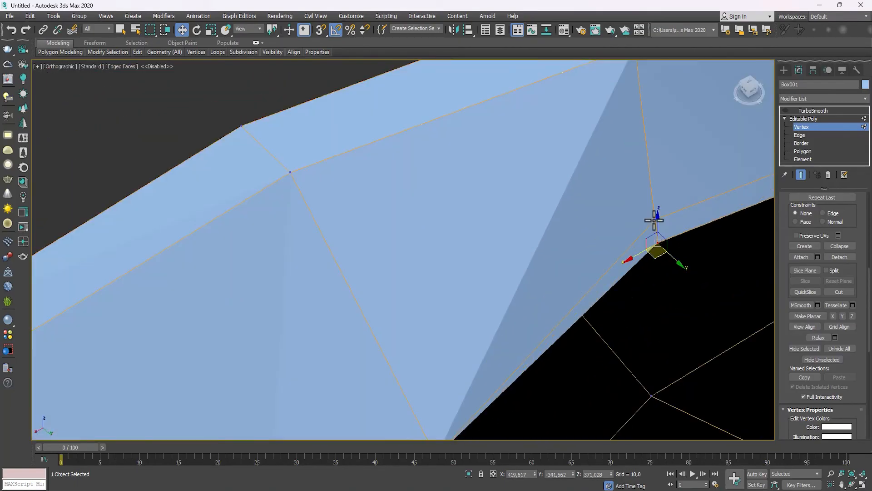
{"action": "left_click", "coordinate": [654, 220], "text": "ctrl"}
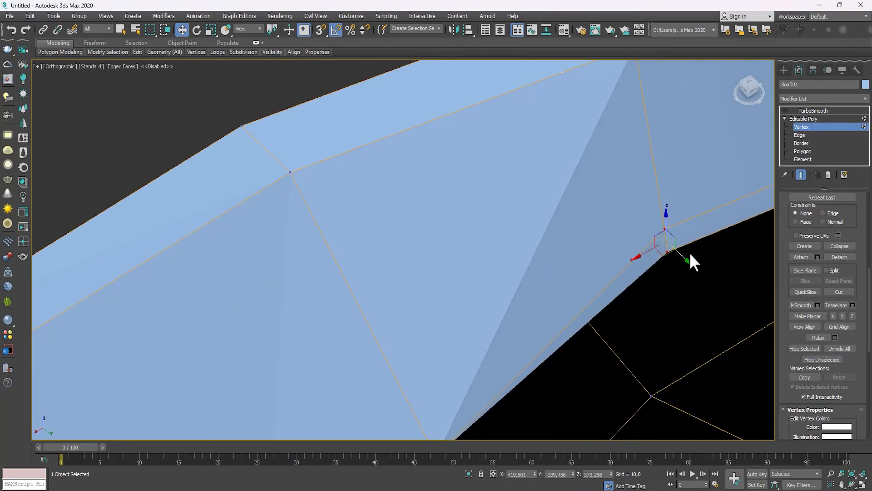
Step: Move the inner rim vertex pair at the low end's bend to X -531.938, Y -353.745
{"action": "scroll", "coordinate": [691, 259], "scroll_direction": "down", "scroll_amount": 4}
{"action": "middle_click_drag", "start_coordinate": [691, 259], "coordinate": [437, 275]}
{"action": "scroll", "coordinate": [438, 275], "scroll_direction": "down", "scroll_amount": 5}
{"action": "scroll", "coordinate": [498, 236], "scroll_direction": "up", "scroll_amount": 4}
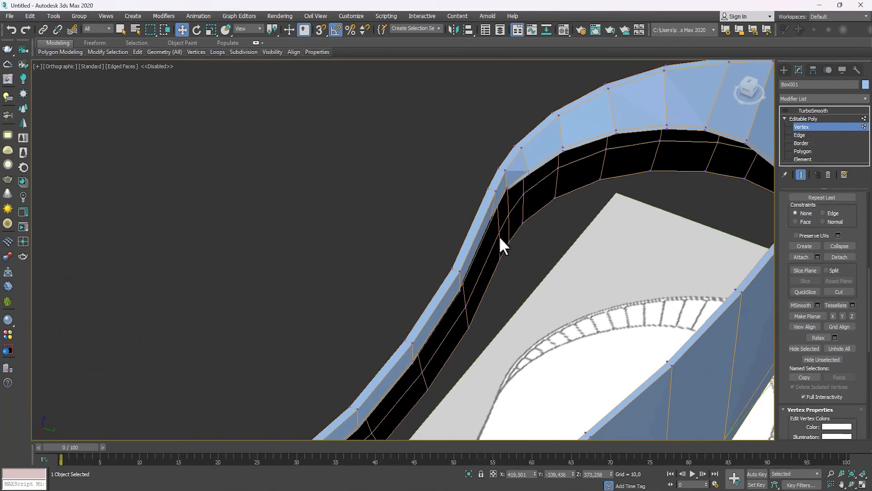
{"action": "scroll", "coordinate": [509, 176], "scroll_direction": "up", "scroll_amount": 4}
{"action": "scroll", "coordinate": [509, 177], "scroll_direction": "down", "scroll_amount": 2}
{"action": "scroll", "coordinate": [513, 193], "scroll_direction": "up", "scroll_amount": 4}
{"action": "middle_click_drag", "start_coordinate": [514, 196], "coordinate": [495, 216]}
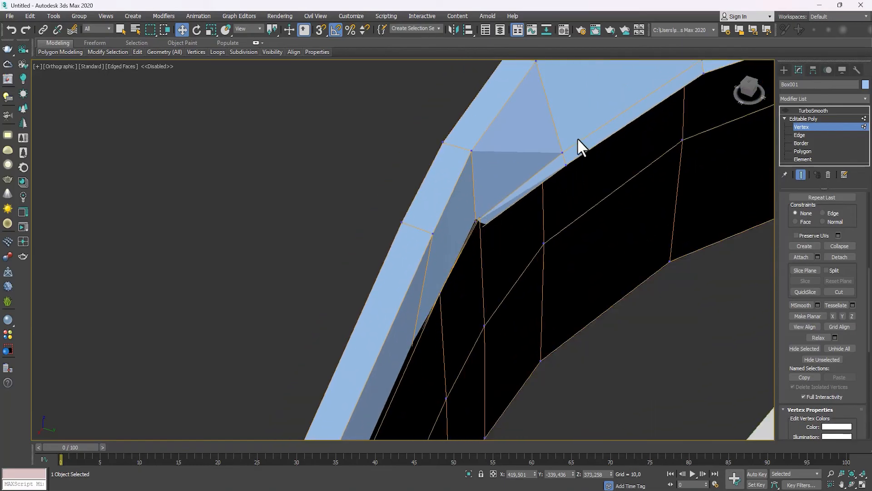
{"action": "scroll", "coordinate": [473, 224], "scroll_direction": "up", "scroll_amount": 3}
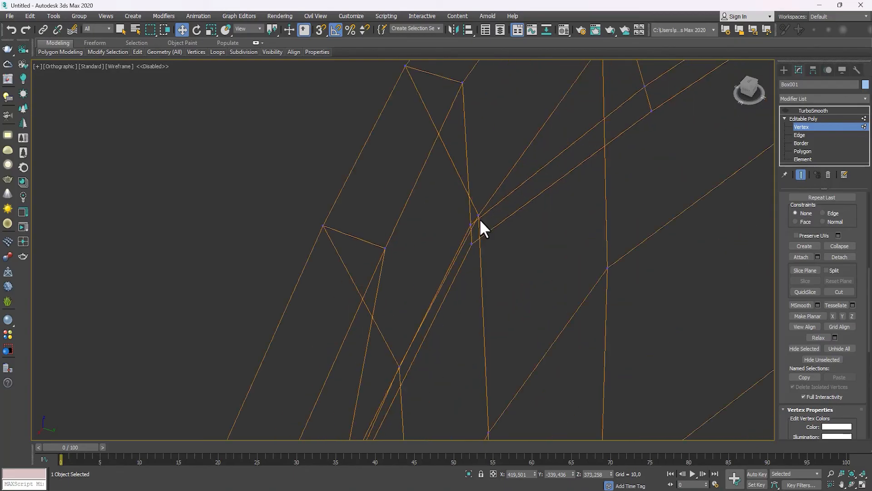
{"action": "key", "text": "F3"}
{"action": "left_click", "coordinate": [471, 224]}
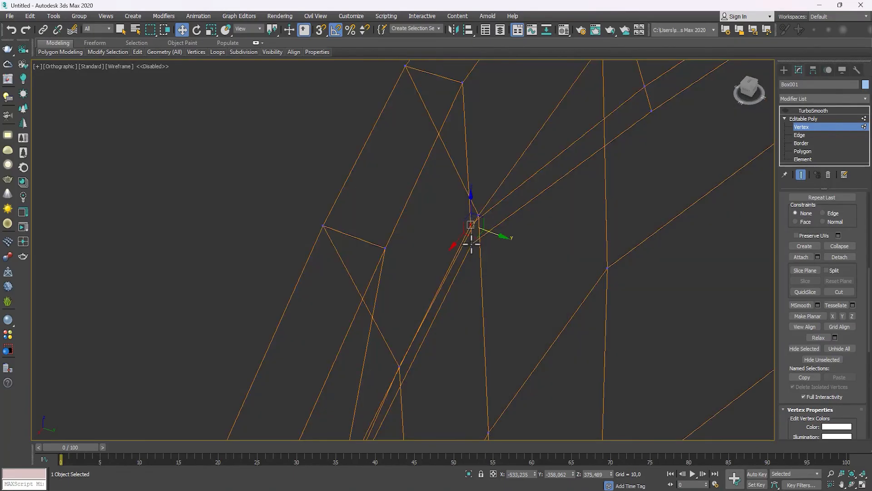
{"action": "key", "text": "F3"}
{"action": "left_click_drag", "start_coordinate": [480, 249], "coordinate": [529, 158]}
Step: Move the next inner rim vertex pair along the low front side to X -449.614, Y -334.146
{"action": "key", "text": "F3"}
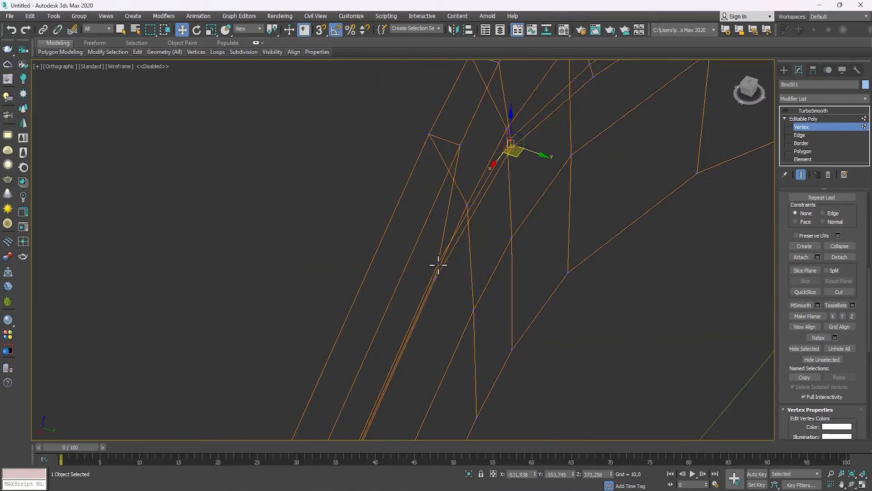
{"action": "left_click", "coordinate": [437, 265]}
{"action": "key", "text": "F3"}
{"action": "left_click_drag", "start_coordinate": [439, 282], "coordinate": [460, 294]}
{"action": "scroll", "coordinate": [453, 286], "scroll_direction": "down", "scroll_amount": 3}
{"action": "middle_click_drag", "start_coordinate": [452, 286], "coordinate": [446, 201]}
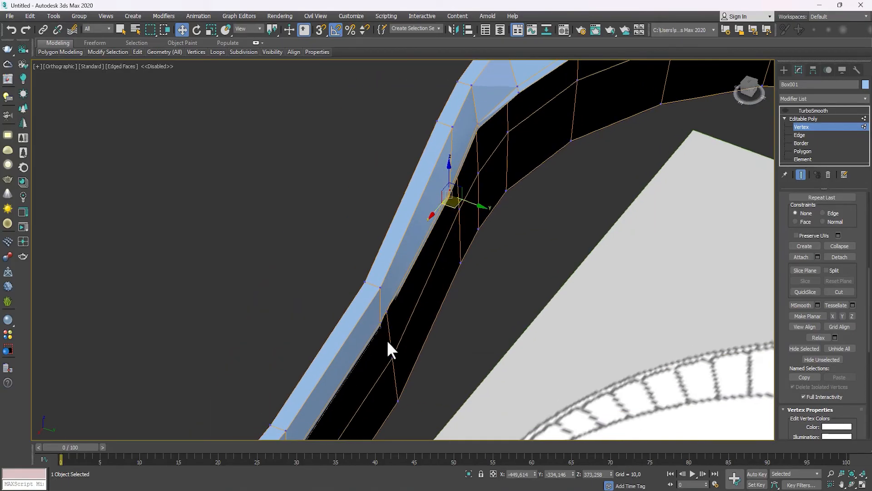
Step: Move the following inner rim vertex pair on the low front side to X -286.205, Y -300.179
{"action": "scroll", "coordinate": [386, 339], "scroll_direction": "up", "scroll_amount": 3}
{"action": "key", "text": "F3"}
{"action": "left_click", "coordinate": [382, 317]}
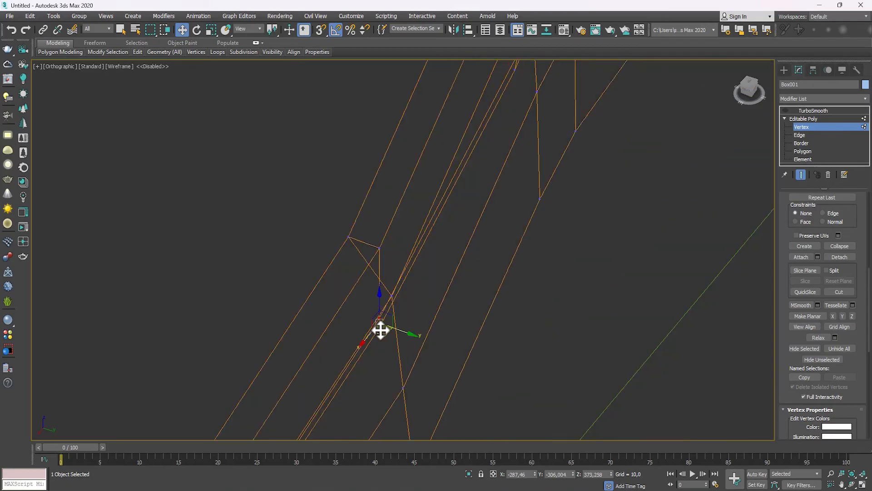
{"action": "key", "text": "F3"}
{"action": "left_click_drag", "start_coordinate": [389, 337], "coordinate": [399, 344]}
{"action": "scroll", "coordinate": [398, 315], "scroll_direction": "down", "scroll_amount": 4}
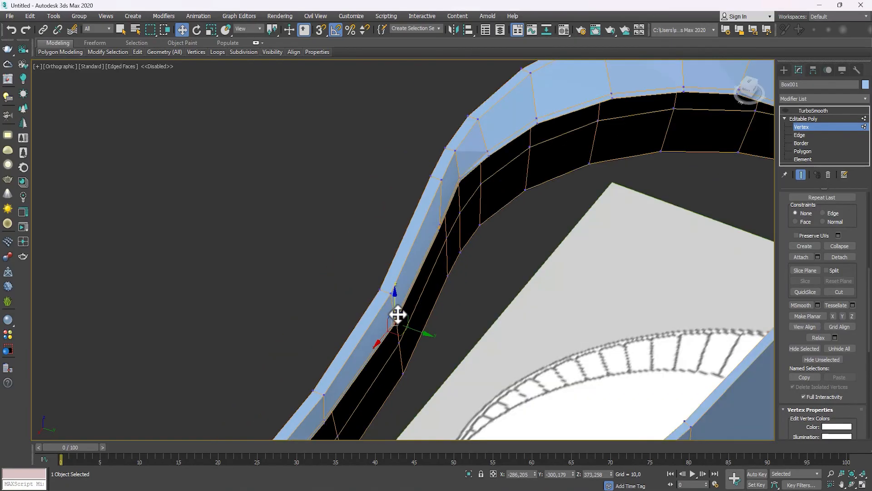
Step: Turn on TurboSmooth and compare the smoothed shell with the front and left references
{"action": "middle_click_drag", "start_coordinate": [397, 314], "coordinate": [636, 195], "text": "alt"}
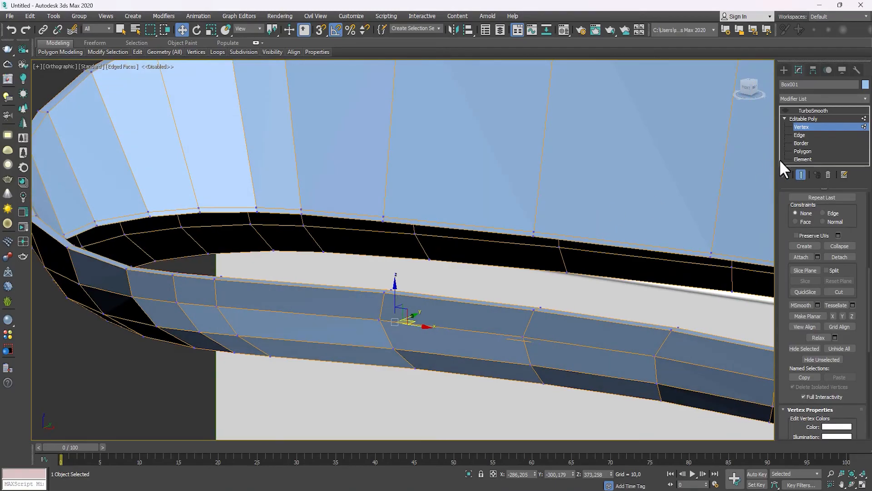
{"action": "left_click", "coordinate": [788, 117]}
{"action": "left_click", "coordinate": [785, 110]}
{"action": "scroll", "coordinate": [418, 218], "scroll_direction": "down", "scroll_amount": 5}
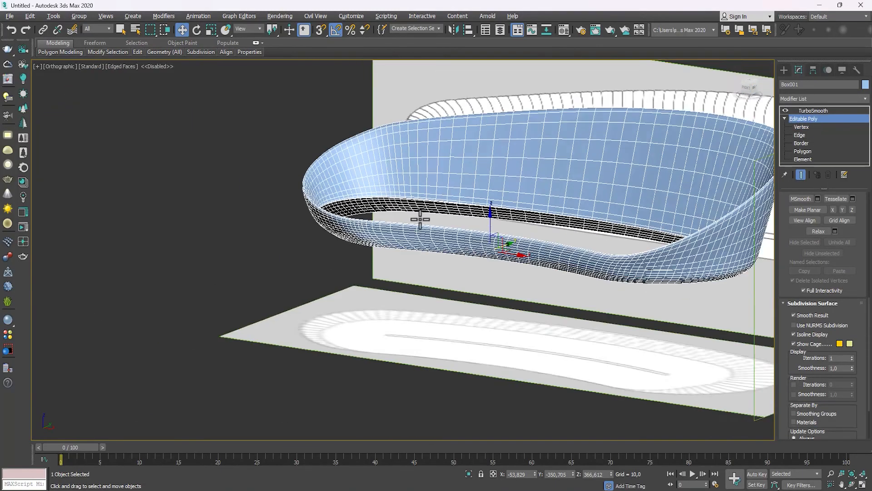
{"action": "middle_click_drag", "start_coordinate": [419, 218], "coordinate": [413, 190], "text": "alt"}
{"action": "middle_click_drag", "start_coordinate": [350, 268], "coordinate": [358, 260], "text": "alt"}
{"action": "middle_click_drag", "start_coordinate": [399, 237], "coordinate": [387, 245], "text": "alt"}
{"action": "key", "text": "f"}
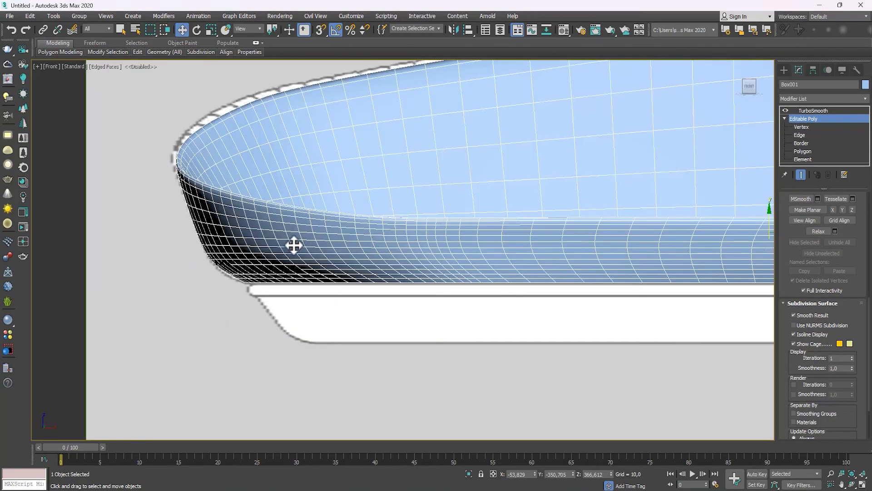
{"action": "scroll", "coordinate": [335, 234], "scroll_direction": "down", "scroll_amount": 3}
{"action": "scroll", "coordinate": [145, 229], "scroll_direction": "down", "scroll_amount": 2}
{"action": "scroll", "coordinate": [263, 226], "scroll_direction": "up", "scroll_amount": 1}
{"action": "key", "text": "l"}
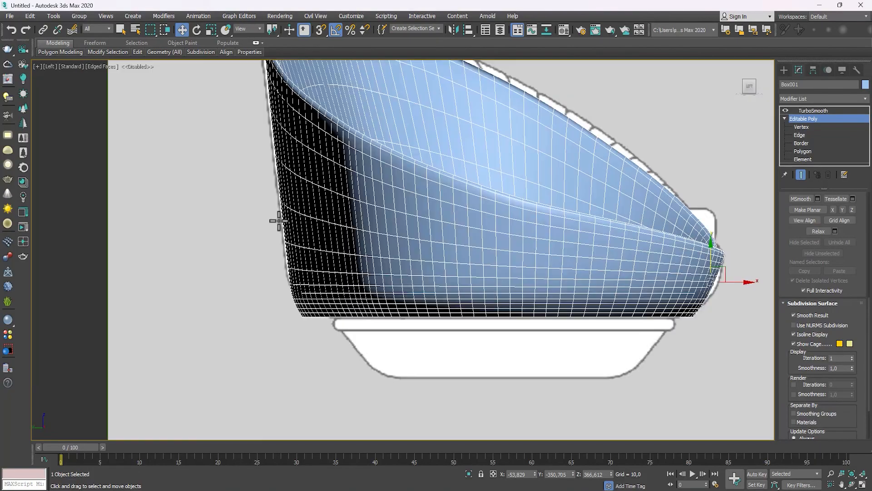
{"action": "scroll", "coordinate": [447, 250], "scroll_direction": "down", "scroll_amount": 2}
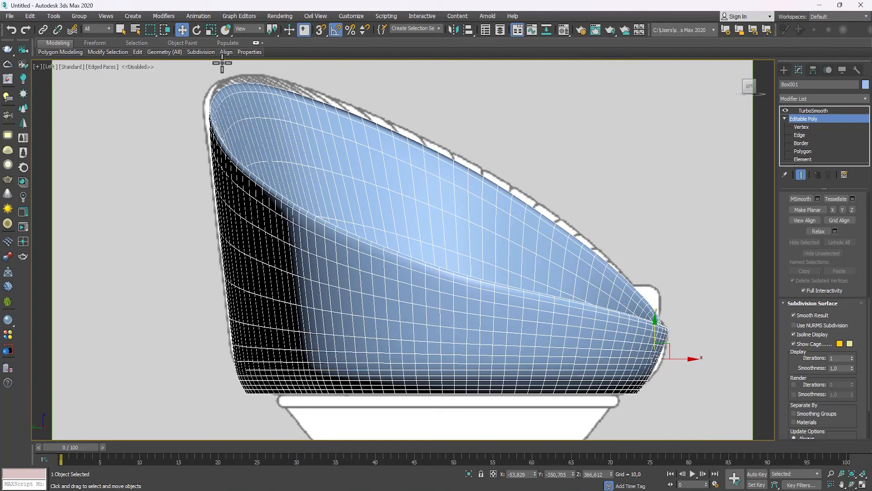
Step: Select all the upper rim vertices on the unsmoothed shell, raise them to Z 562.051, and restore TurboSmooth
{"action": "left_click", "coordinate": [785, 110]}
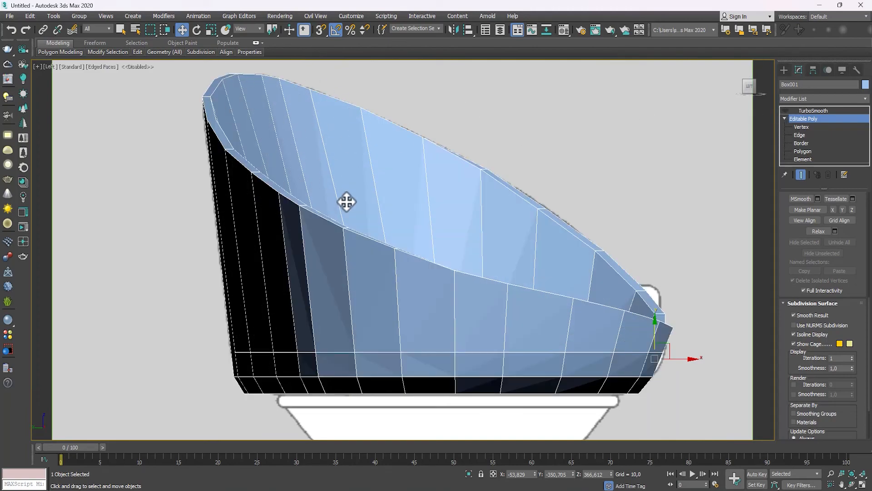
{"action": "scroll", "coordinate": [506, 173], "scroll_direction": "down", "scroll_amount": 2}
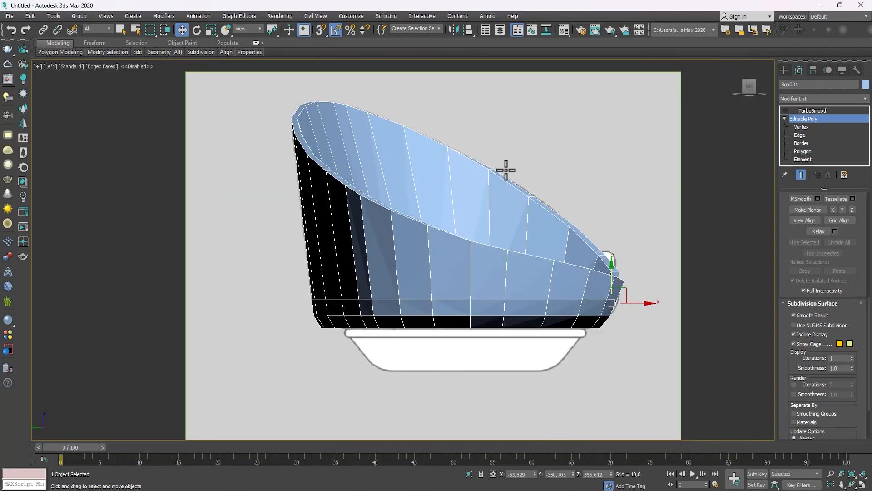
{"action": "left_click", "coordinate": [802, 127]}
{"action": "scroll", "coordinate": [666, 184], "scroll_direction": "down", "scroll_amount": 2}
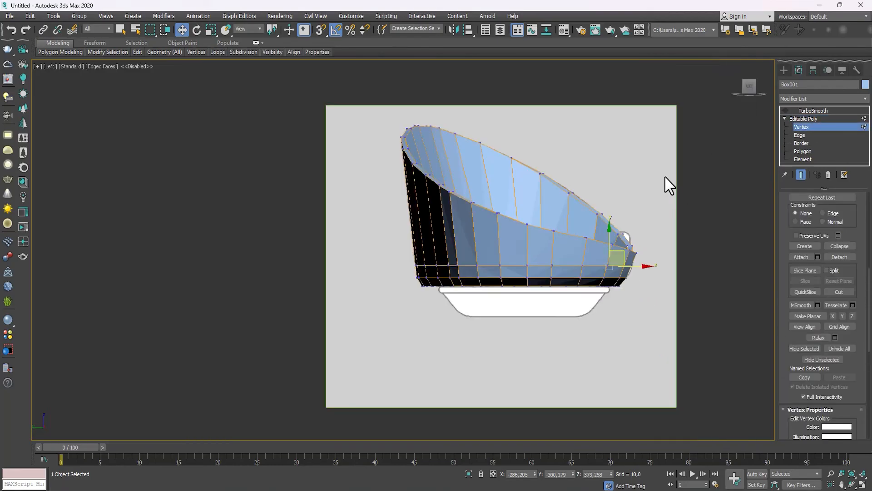
{"action": "left_click_drag", "start_coordinate": [470, 249], "coordinate": [471, 250]}
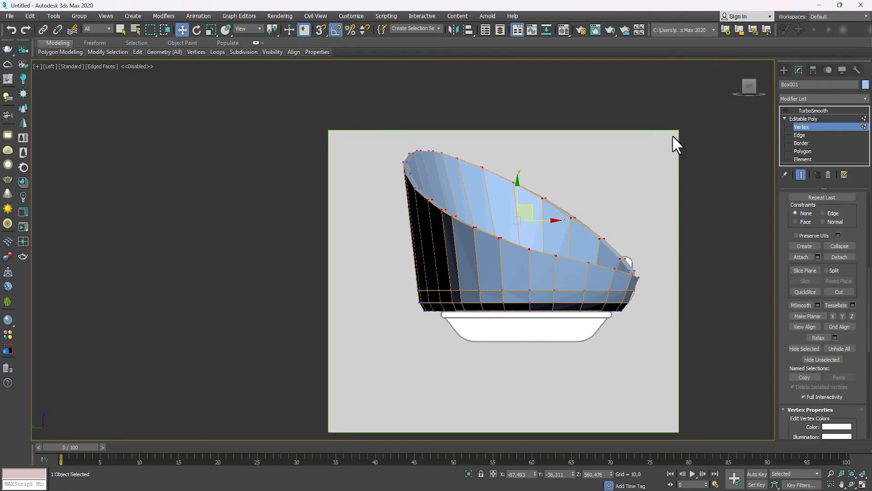
{"action": "left_click_drag", "start_coordinate": [403, 262], "coordinate": [374, 285]}
{"action": "middle_click_drag", "start_coordinate": [487, 268], "coordinate": [399, 269], "text": "alt"}
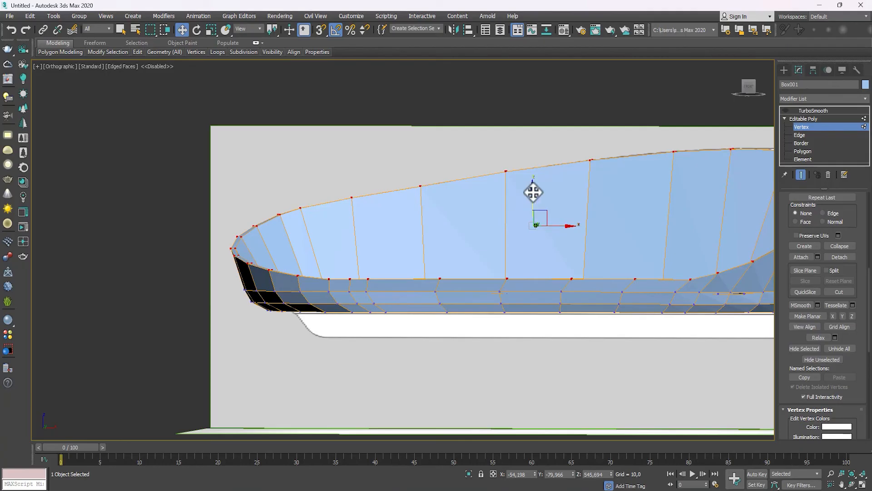
{"action": "left_click_drag", "start_coordinate": [533, 192], "coordinate": [529, 187]}
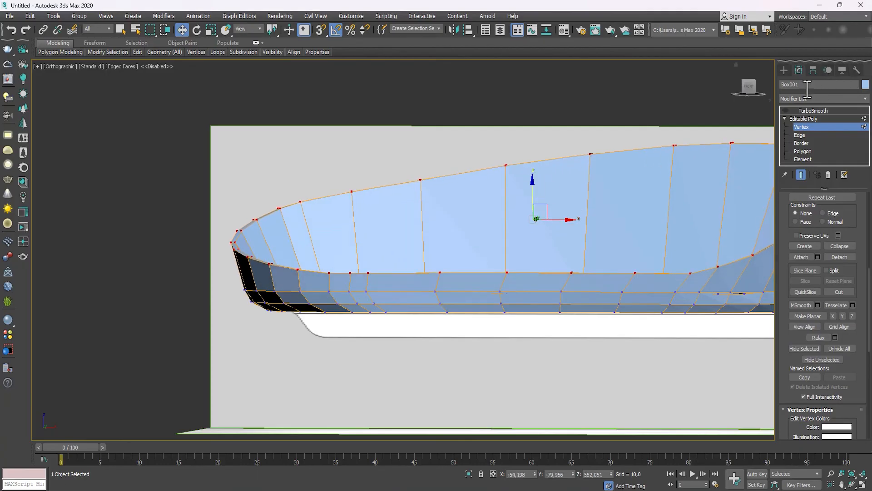
{"action": "left_click", "coordinate": [785, 110]}
{"action": "key", "text": "f"}
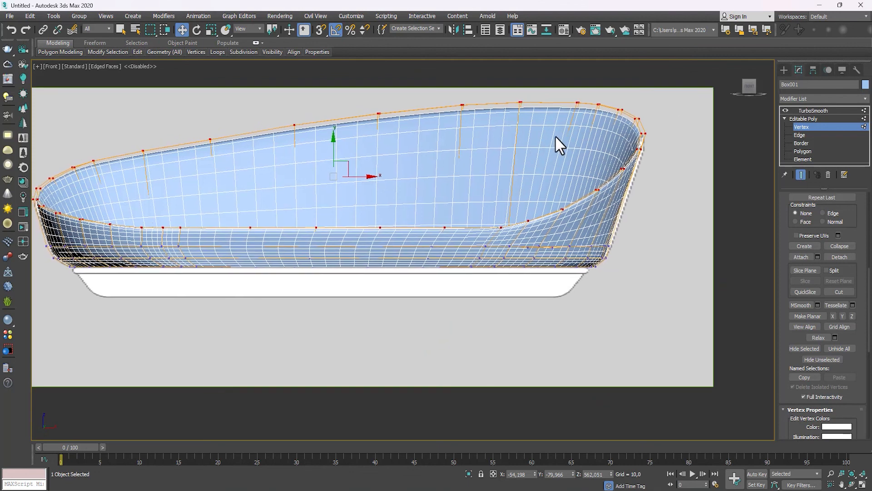
Step: Shift the selected upper rim vertices in the left view to Y -75.386 and leave vertex editing
{"action": "key", "text": "l"}
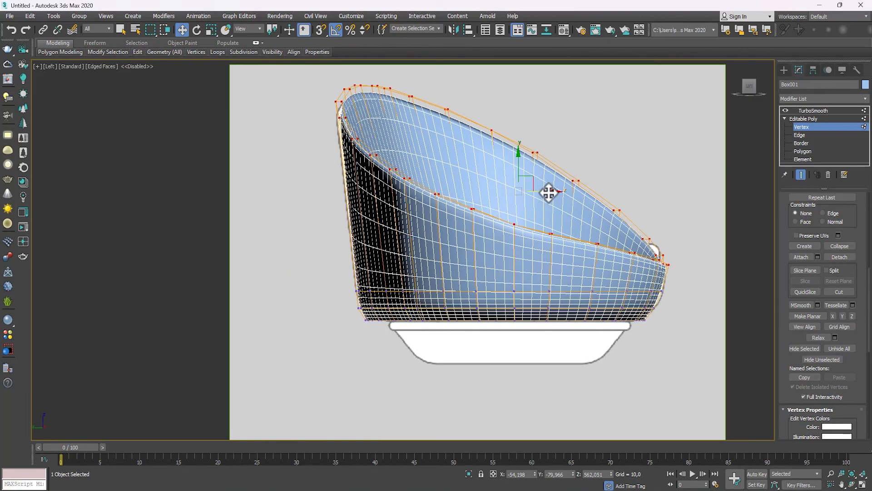
{"action": "left_click_drag", "start_coordinate": [548, 193], "coordinate": [545, 191]}
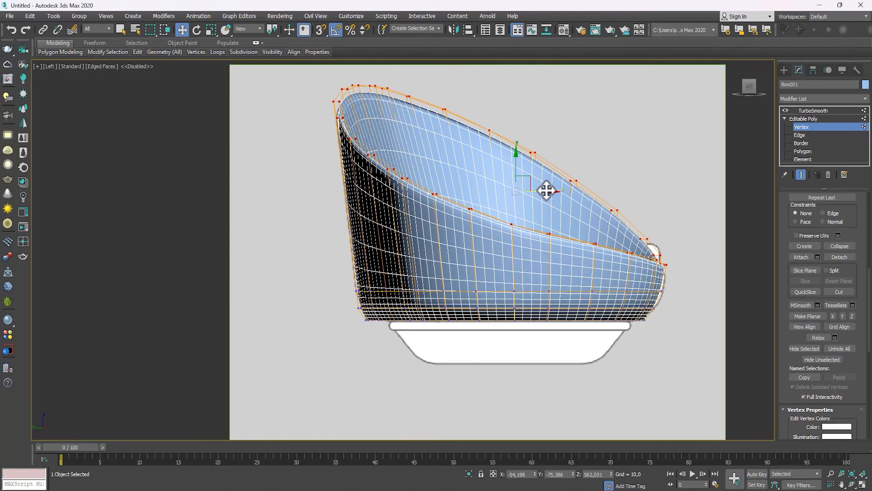
{"action": "left_click", "coordinate": [785, 117]}
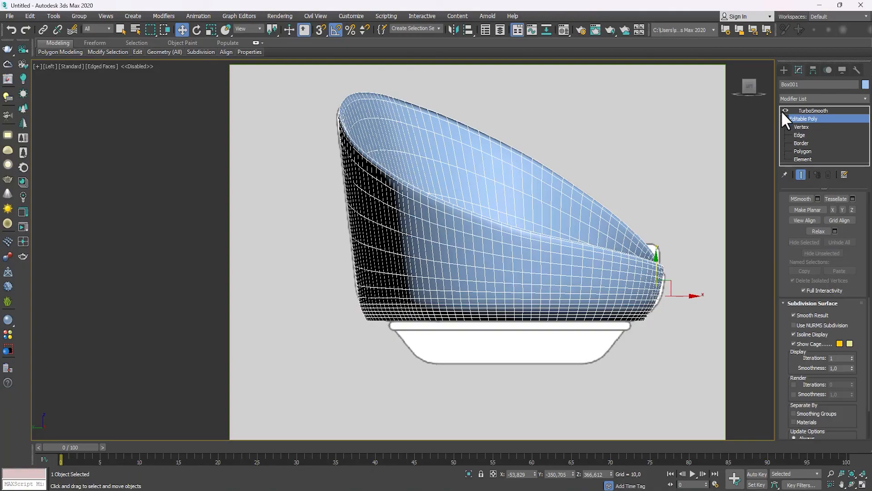
Step: Examine the smoothed shell's rim and side wall up close against the left reference and from an angled view
{"action": "scroll", "coordinate": [337, 126], "scroll_direction": "up", "scroll_amount": 5}
{"action": "scroll", "coordinate": [314, 87], "scroll_direction": "up", "scroll_amount": 4}
{"action": "scroll", "coordinate": [301, 99], "scroll_direction": "down", "scroll_amount": 2}
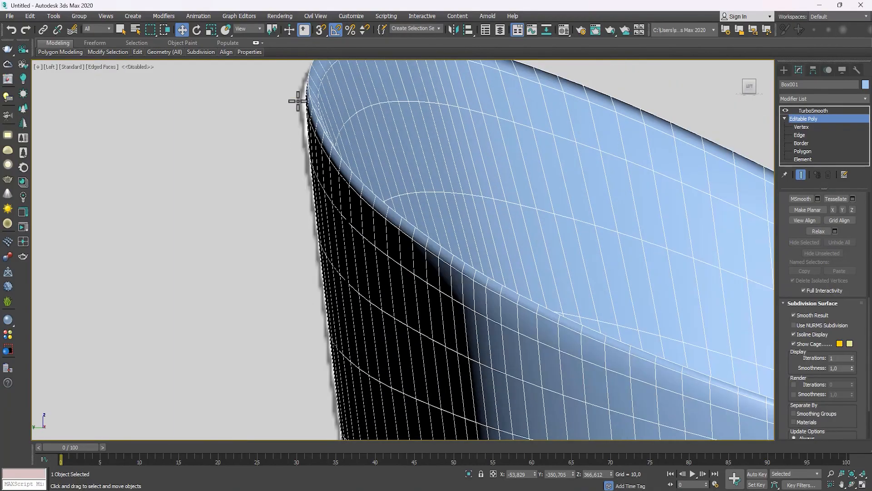
{"action": "scroll", "coordinate": [311, 106], "scroll_direction": "up", "scroll_amount": 4}
{"action": "scroll", "coordinate": [289, 138], "scroll_direction": "down", "scroll_amount": 3}
{"action": "scroll", "coordinate": [366, 177], "scroll_direction": "down", "scroll_amount": 5}
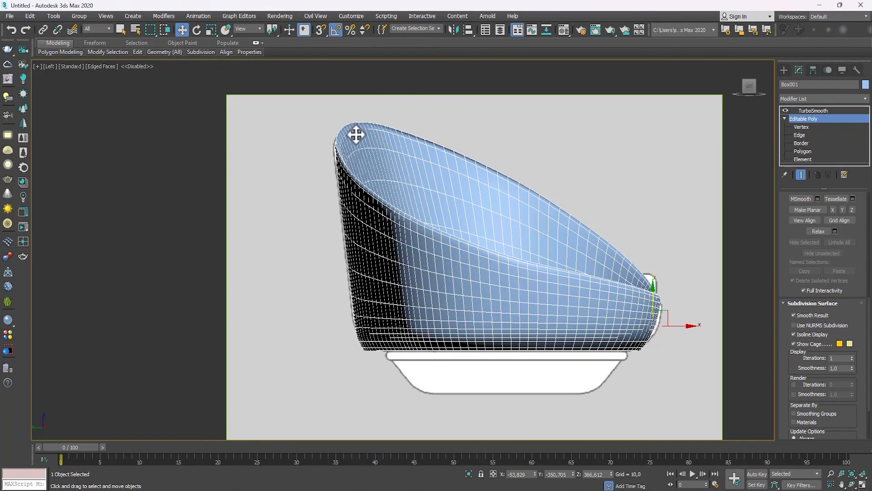
{"action": "scroll", "coordinate": [356, 132], "scroll_direction": "up", "scroll_amount": 4}
{"action": "scroll", "coordinate": [360, 173], "scroll_direction": "down", "scroll_amount": 3}
{"action": "middle_click_drag", "start_coordinate": [436, 203], "coordinate": [389, 210], "text": "alt"}
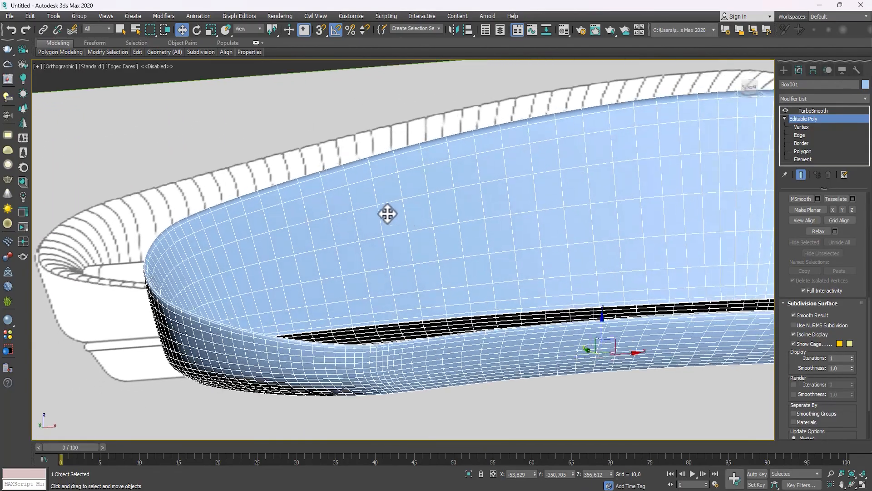
{"action": "scroll", "coordinate": [165, 238], "scroll_direction": "up", "scroll_amount": 4}
{"action": "scroll", "coordinate": [335, 181], "scroll_direction": "down", "scroll_amount": 3}
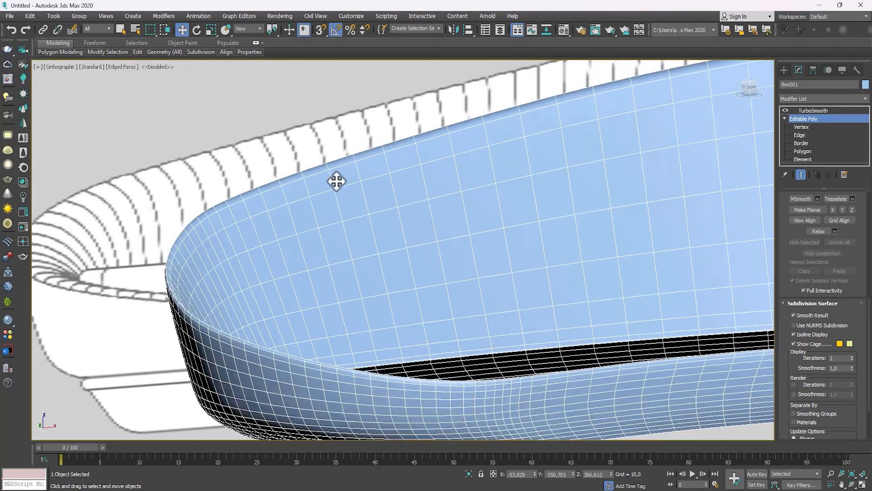
{"action": "middle_click_drag", "start_coordinate": [335, 181], "coordinate": [278, 204], "text": "alt"}
{"action": "scroll", "coordinate": [279, 204], "scroll_direction": "down", "scroll_amount": 2}
Step: Turn off the TurboSmooth modifier's display to show the shell's base mesh
{"action": "left_click", "coordinate": [789, 111]}
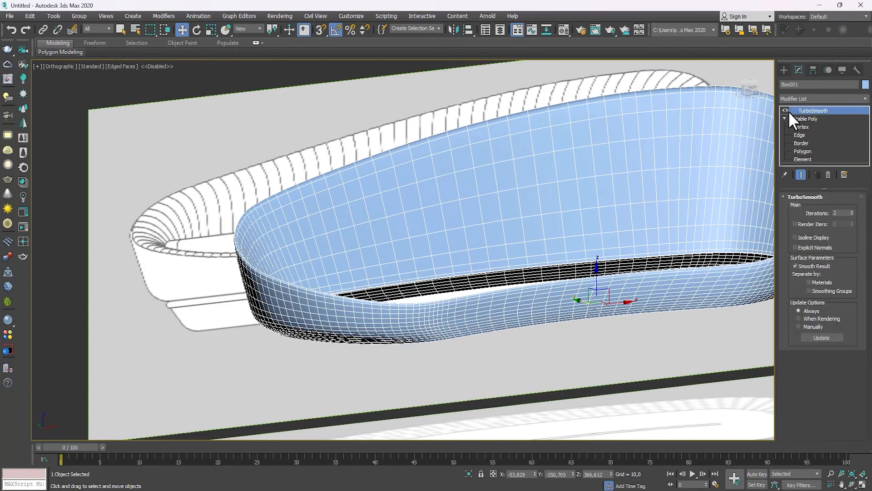
{"action": "left_click", "coordinate": [783, 117]}
{"action": "left_click", "coordinate": [784, 111]}
{"action": "left_click", "coordinate": [784, 118]}
{"action": "scroll", "coordinate": [424, 194], "scroll_direction": "down", "scroll_amount": 5}
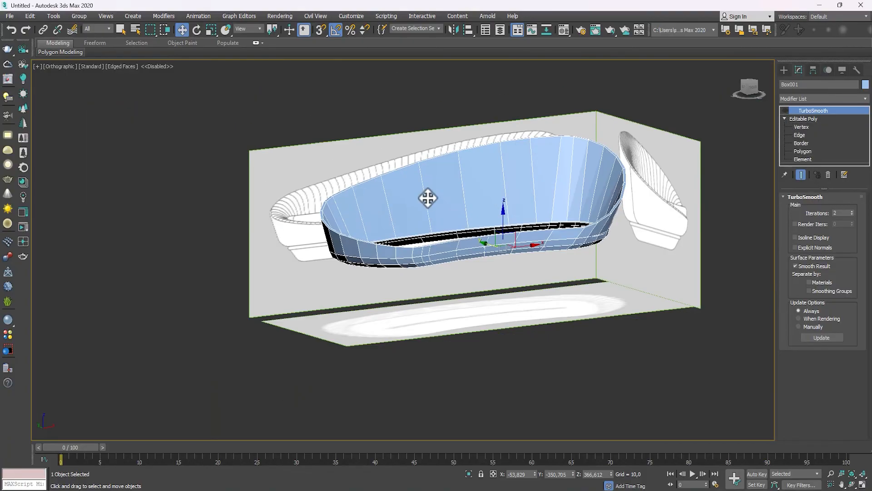
Step: Examine the unsmoothed shell from several angles and compare its rim and inner wall with the ribbed upholstery in the references
{"action": "middle_click_drag", "start_coordinate": [424, 195], "coordinate": [376, 269], "text": "alt"}
{"action": "scroll", "coordinate": [380, 249], "scroll_direction": "up", "scroll_amount": 2}
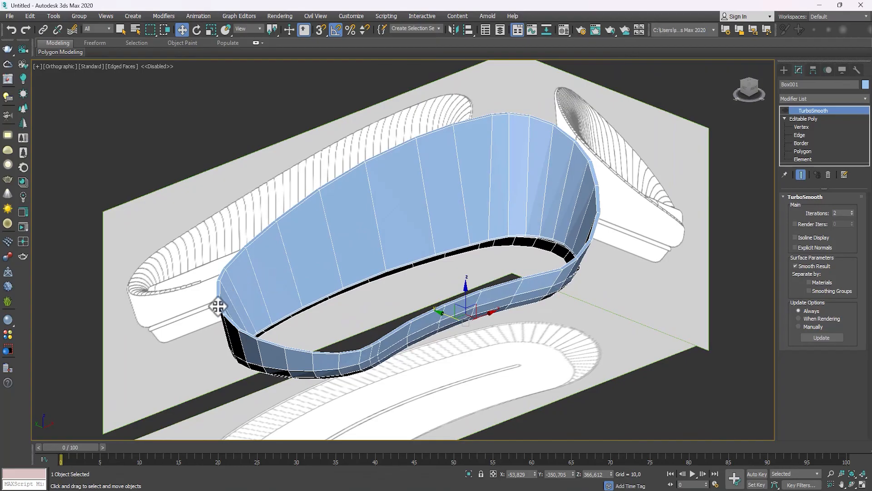
{"action": "scroll", "coordinate": [190, 291], "scroll_direction": "up", "scroll_amount": 3}
{"action": "middle_click_drag", "start_coordinate": [181, 286], "coordinate": [237, 301]}
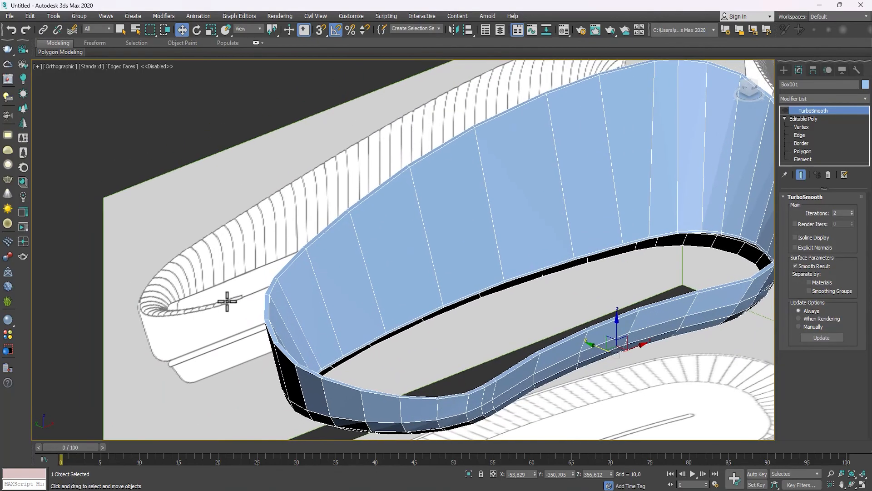
{"action": "scroll", "coordinate": [284, 292], "scroll_direction": "down", "scroll_amount": 3}
{"action": "scroll", "coordinate": [206, 325], "scroll_direction": "up", "scroll_amount": 5}
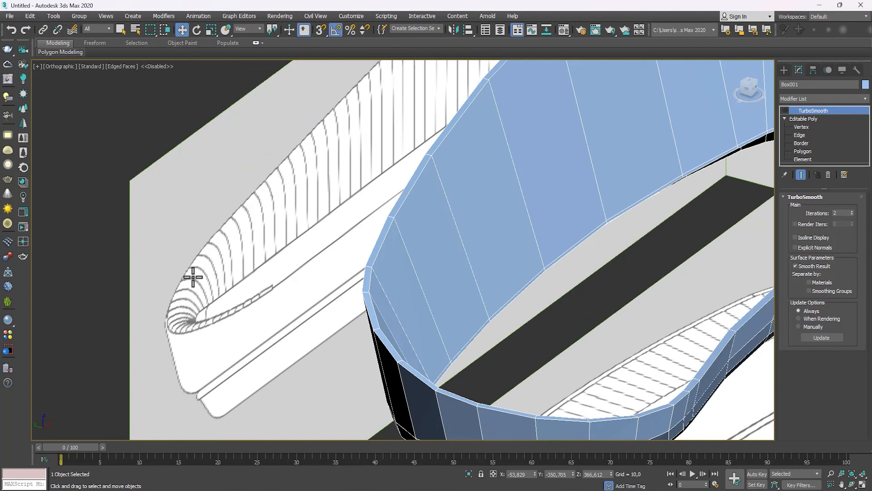
{"action": "scroll", "coordinate": [193, 277], "scroll_direction": "down", "scroll_amount": 3}
{"action": "scroll", "coordinate": [252, 250], "scroll_direction": "up", "scroll_amount": 2}
{"action": "middle_click_drag", "start_coordinate": [346, 191], "coordinate": [319, 254]}
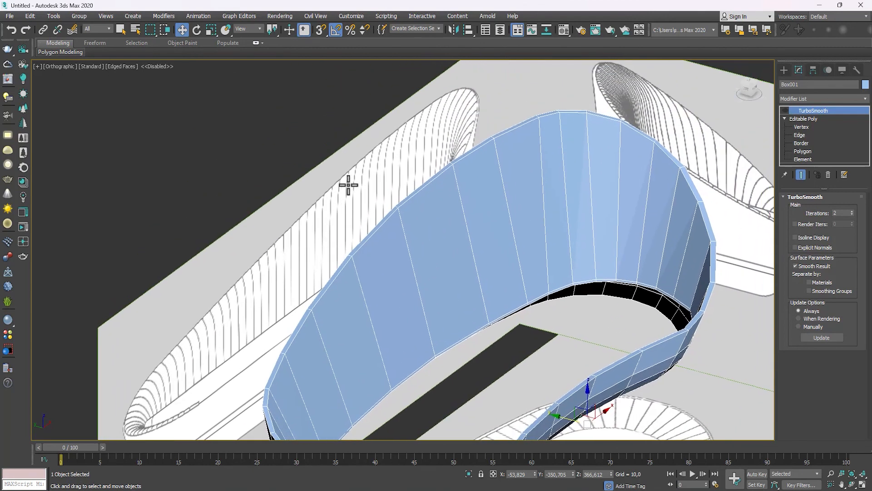
{"action": "scroll", "coordinate": [454, 137], "scroll_direction": "down", "scroll_amount": 4}
{"action": "middle_click_drag", "start_coordinate": [452, 144], "coordinate": [458, 130]}
{"action": "middle_click_drag", "start_coordinate": [365, 184], "coordinate": [338, 175], "text": "alt"}
{"action": "scroll", "coordinate": [245, 249], "scroll_direction": "up", "scroll_amount": 5}
{"action": "scroll", "coordinate": [245, 259], "scroll_direction": "down", "scroll_amount": 6}
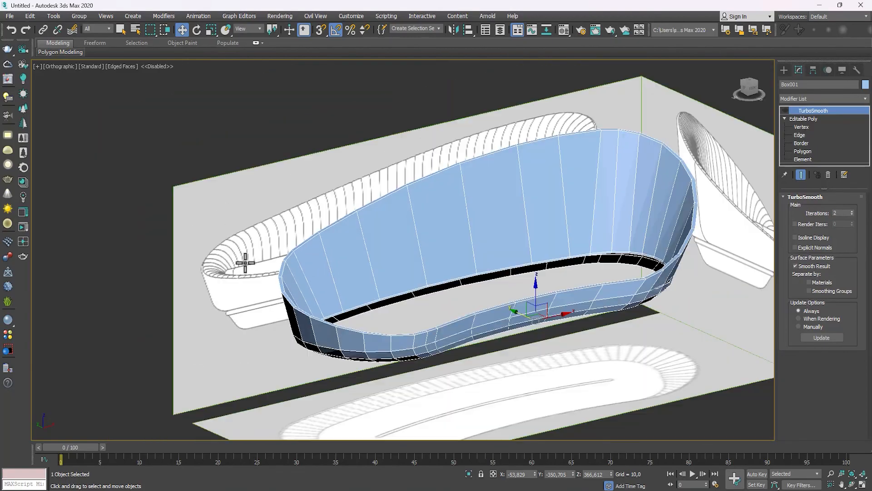
{"action": "scroll", "coordinate": [240, 292], "scroll_direction": "up", "scroll_amount": 2}
{"action": "middle_click_drag", "start_coordinate": [240, 292], "coordinate": [266, 287], "text": "alt"}
{"action": "scroll", "coordinate": [427, 249], "scroll_direction": "down", "scroll_amount": 3}
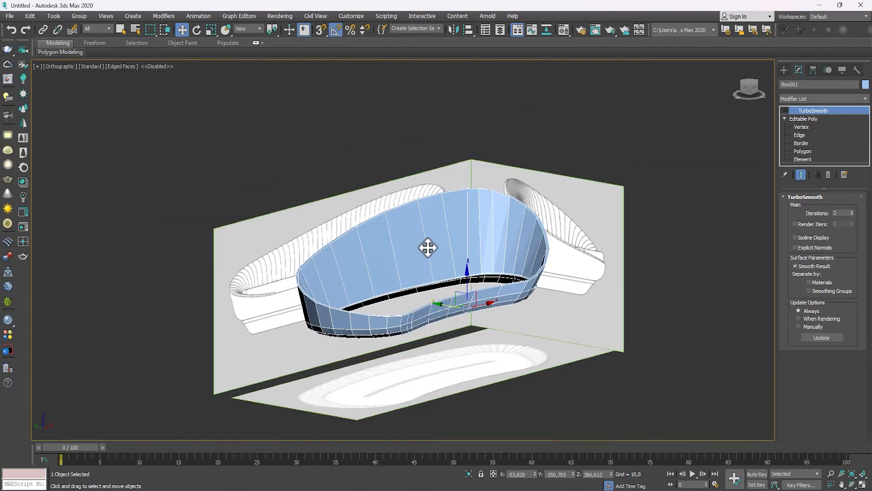
{"action": "middle_click_drag", "start_coordinate": [429, 247], "coordinate": [401, 245]}
{"action": "scroll", "coordinate": [392, 293], "scroll_direction": "up", "scroll_amount": 3}
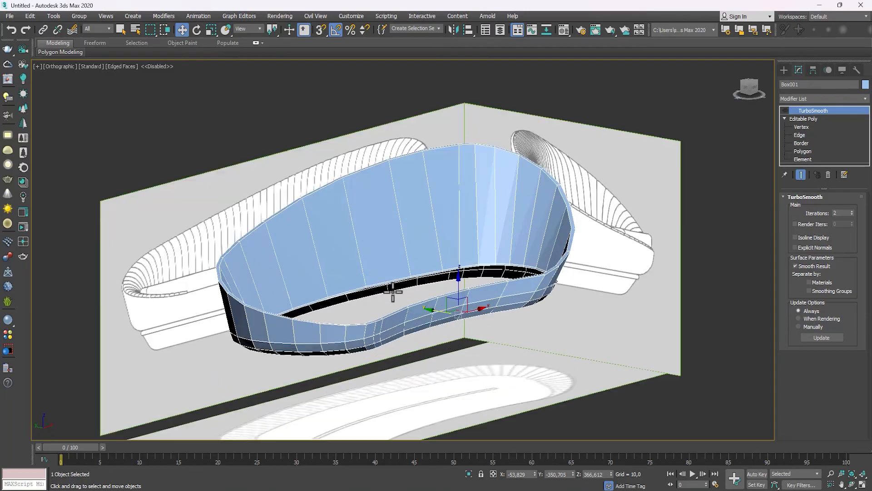
{"action": "middle_click_drag", "start_coordinate": [400, 283], "coordinate": [409, 310]}
{"action": "middle_click_drag", "start_coordinate": [444, 254], "coordinate": [436, 277], "text": "alt"}
{"action": "middle_click_drag", "start_coordinate": [535, 259], "coordinate": [499, 255], "text": "alt"}
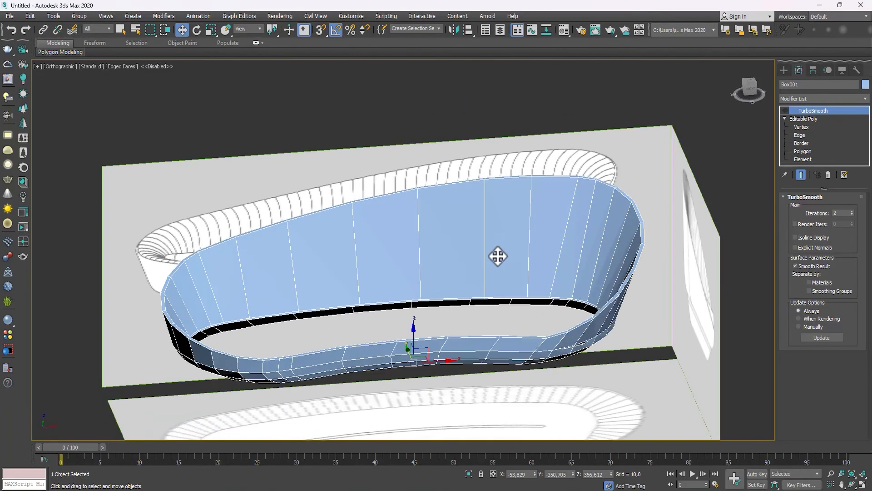
{"action": "middle_click_drag", "start_coordinate": [247, 298], "coordinate": [338, 239], "text": "alt"}
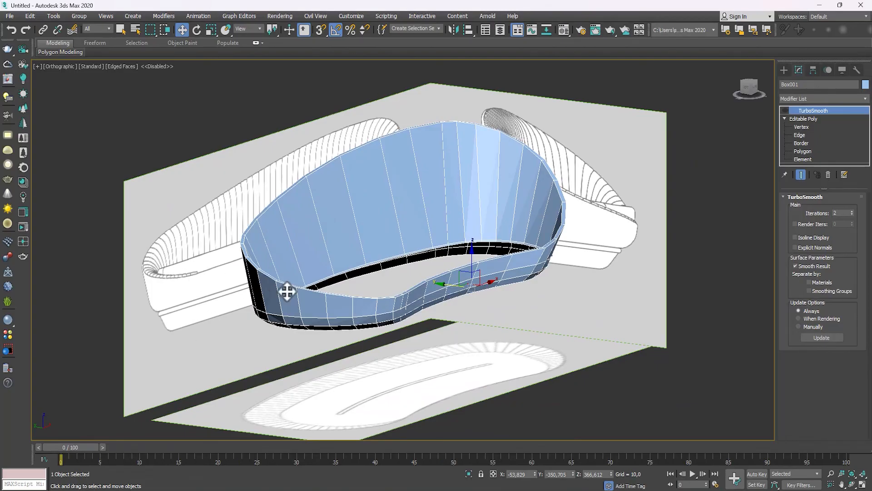
{"action": "scroll", "coordinate": [374, 247], "scroll_direction": "up", "scroll_amount": 4}
{"action": "scroll", "coordinate": [383, 228], "scroll_direction": "down", "scroll_amount": 4}
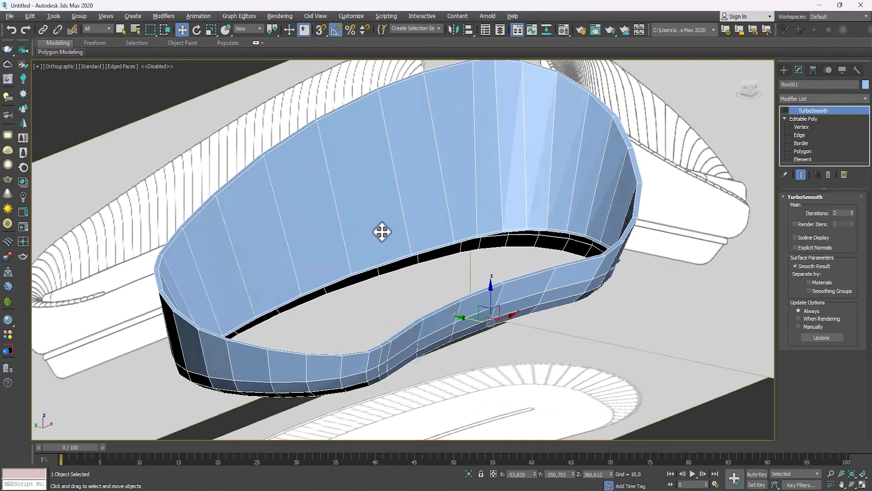
{"action": "middle_click_drag", "start_coordinate": [382, 230], "coordinate": [388, 238]}
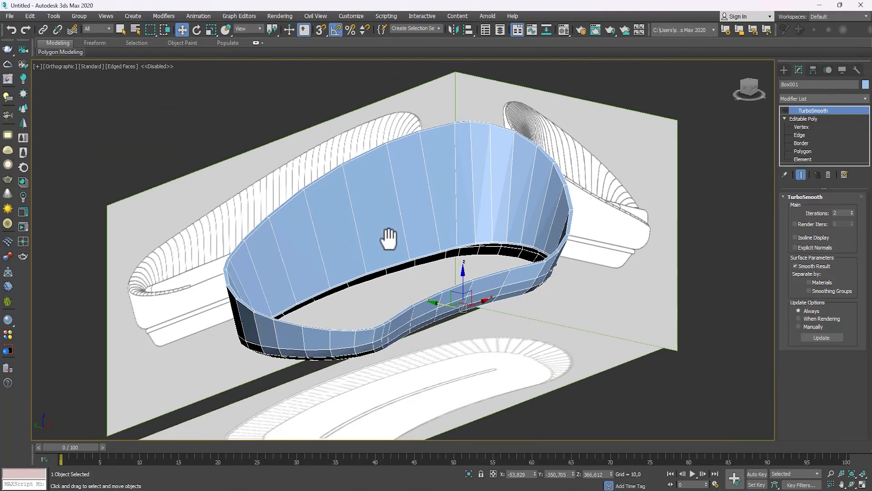